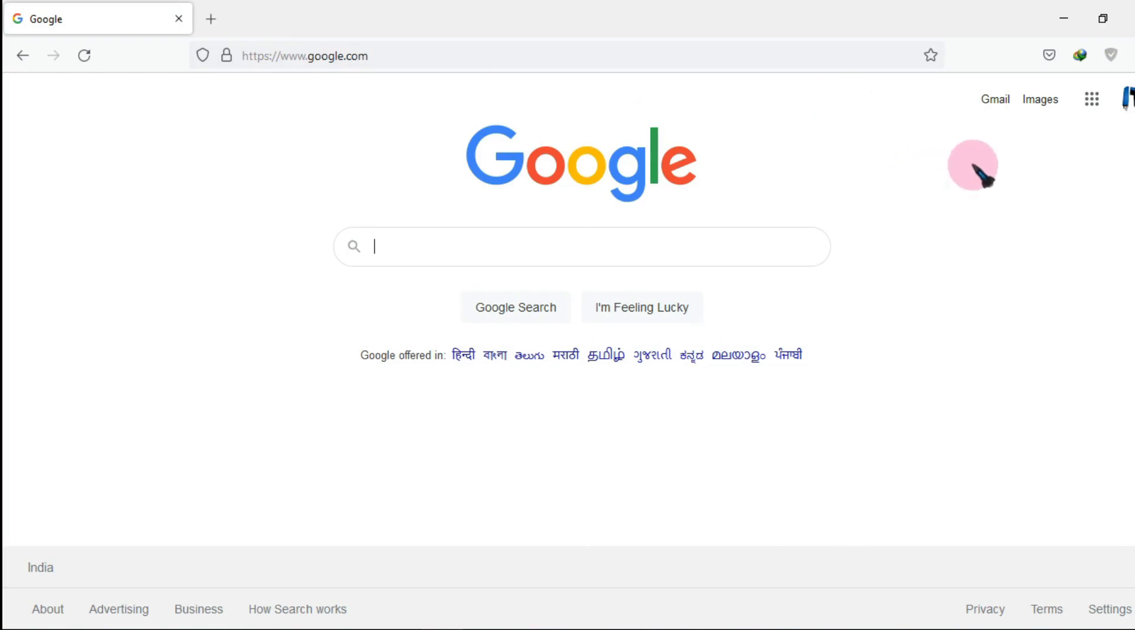
Open Google Docs from the list of Google apps
{"action": "left_click", "coordinate": [1088, 103]}
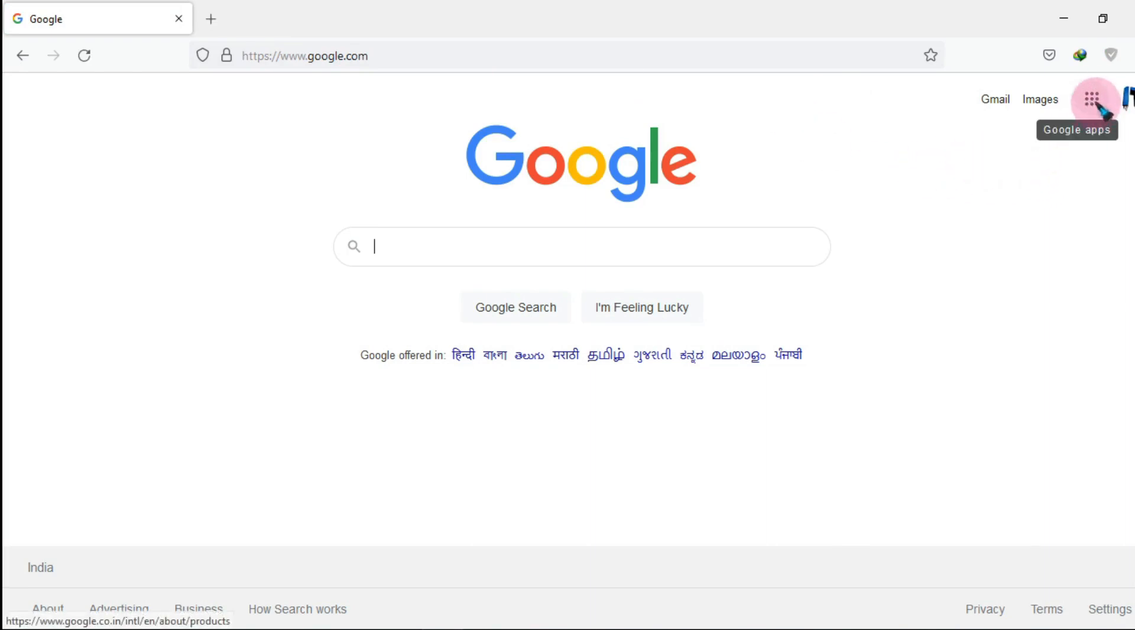
{"action": "left_click", "coordinate": [1092, 99]}
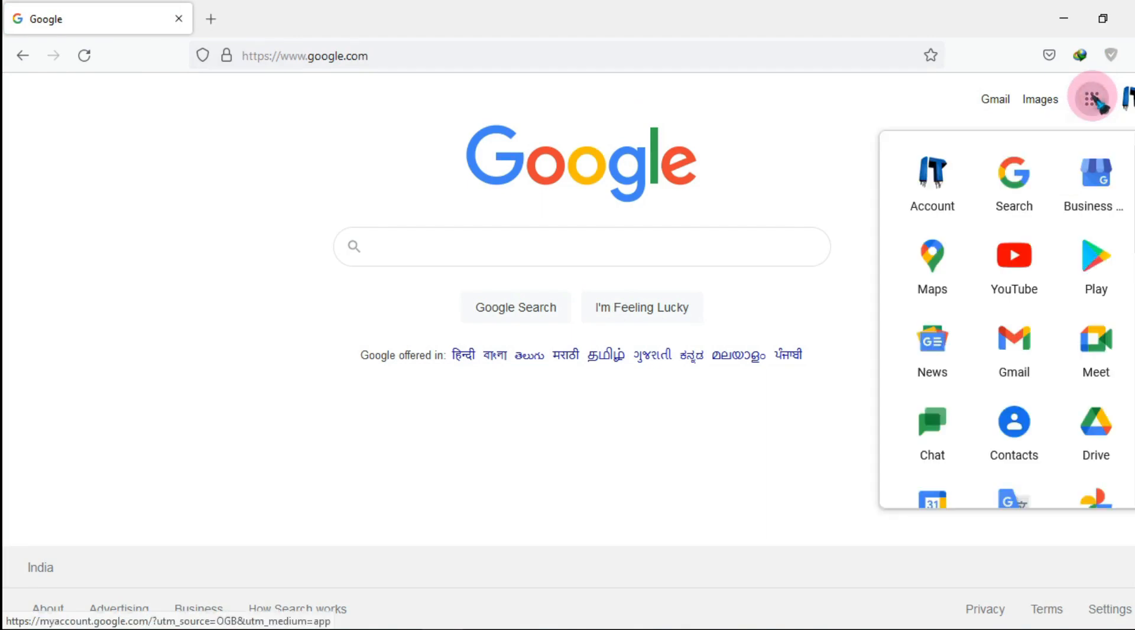
{"action": "scroll", "coordinate": [1040, 354], "scroll_direction": "down", "scroll_amount": 5}
{"action": "scroll", "coordinate": [1044, 371], "scroll_direction": "down", "scroll_amount": 3}
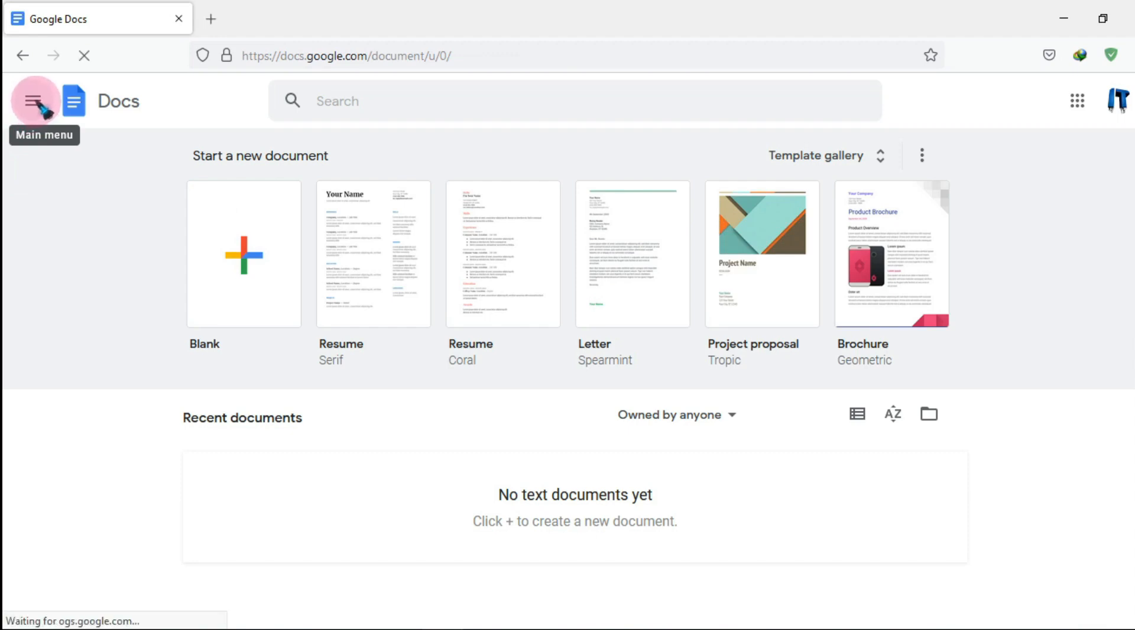
Switch from Docs to Google Forms and create a new blank form
{"action": "left_click", "coordinate": [34, 102]}
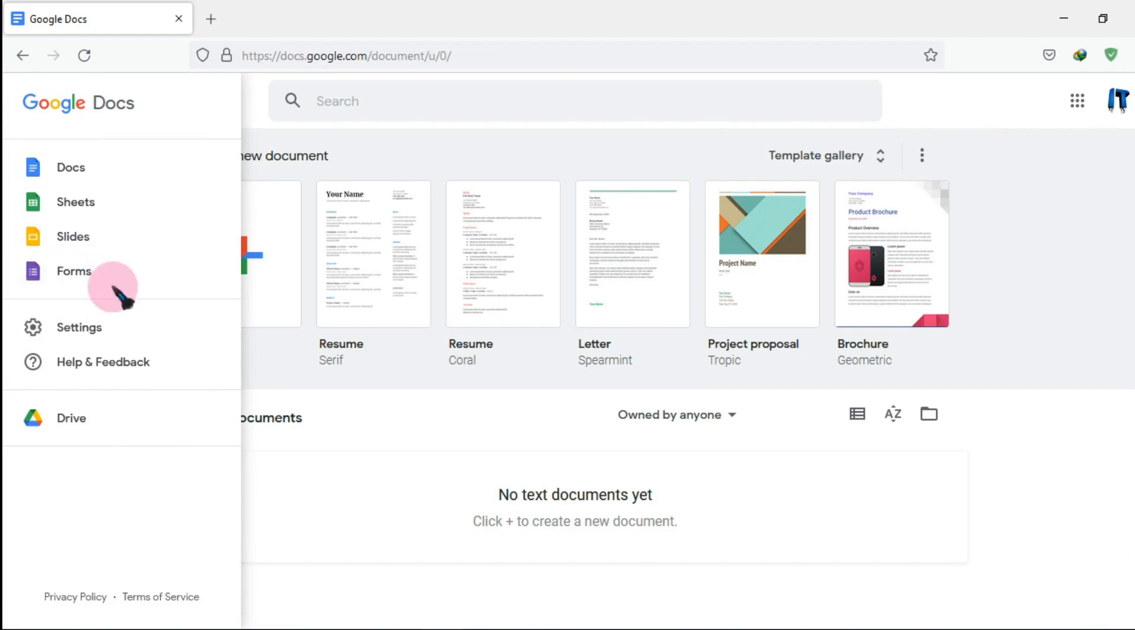
{"action": "left_click", "coordinate": [88, 277]}
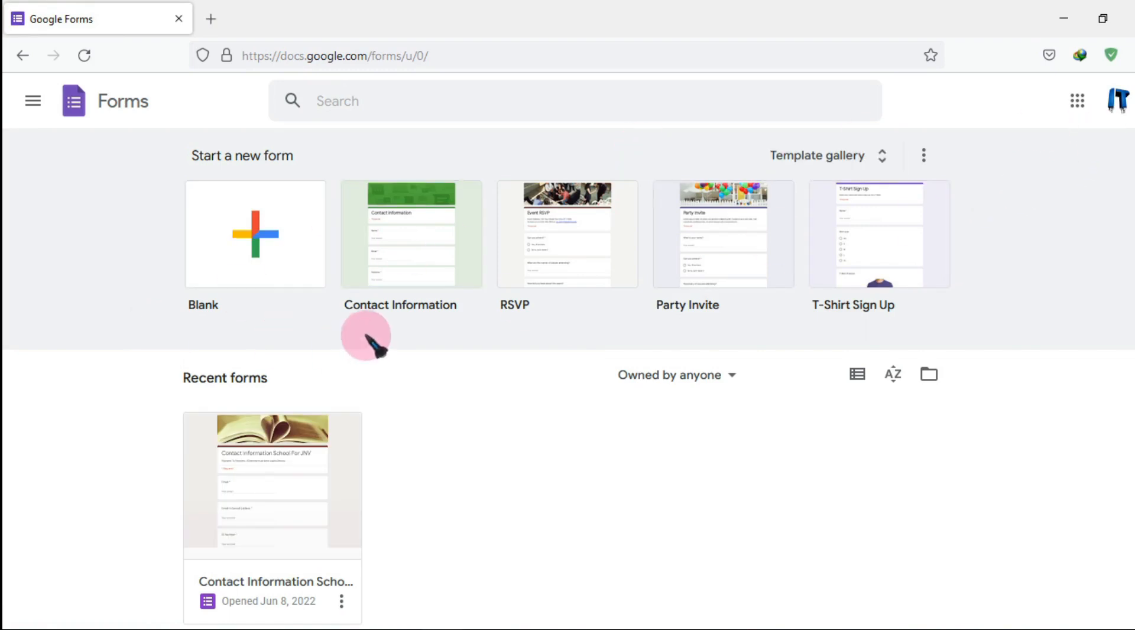
{"action": "scroll", "coordinate": [581, 342], "scroll_direction": "down", "scroll_amount": 1}
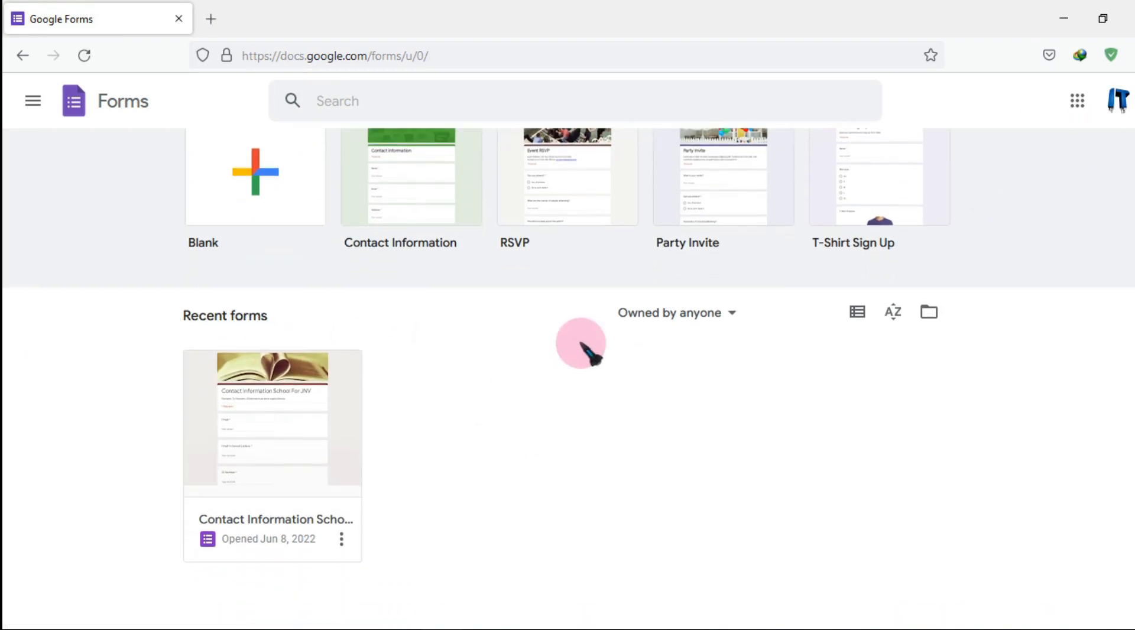
{"action": "scroll", "coordinate": [582, 353], "scroll_direction": "up", "scroll_amount": 1}
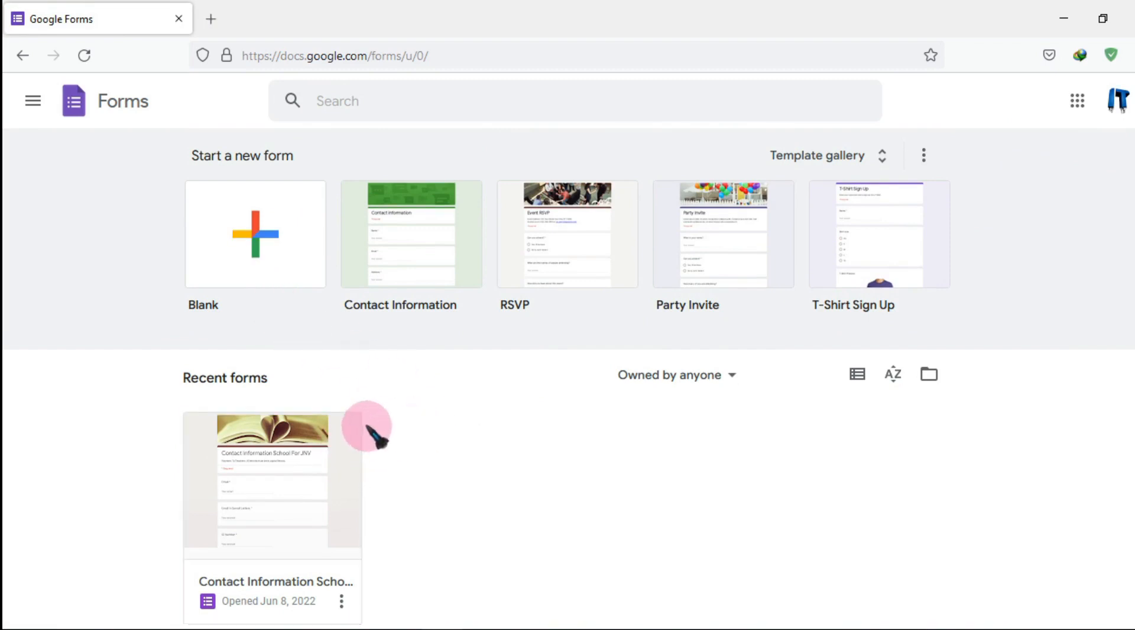
{"action": "left_click", "coordinate": [256, 223]}
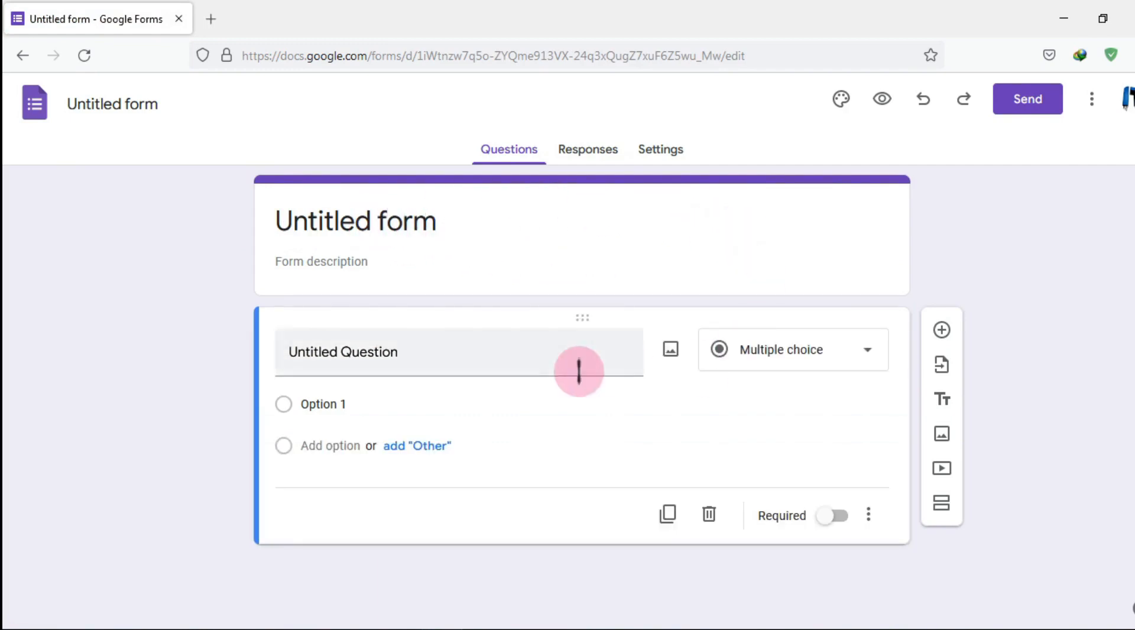
Rename the untitled form file as "Class 5th Test"
{"action": "left_click", "coordinate": [159, 104]}
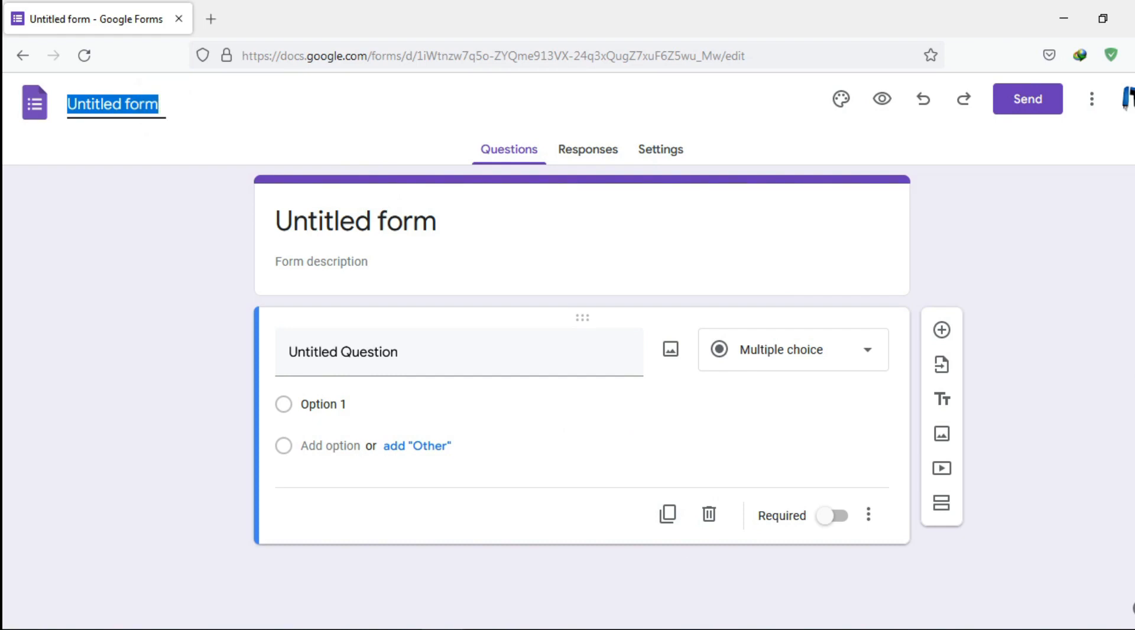
{"action": "type", "text": "Class "}
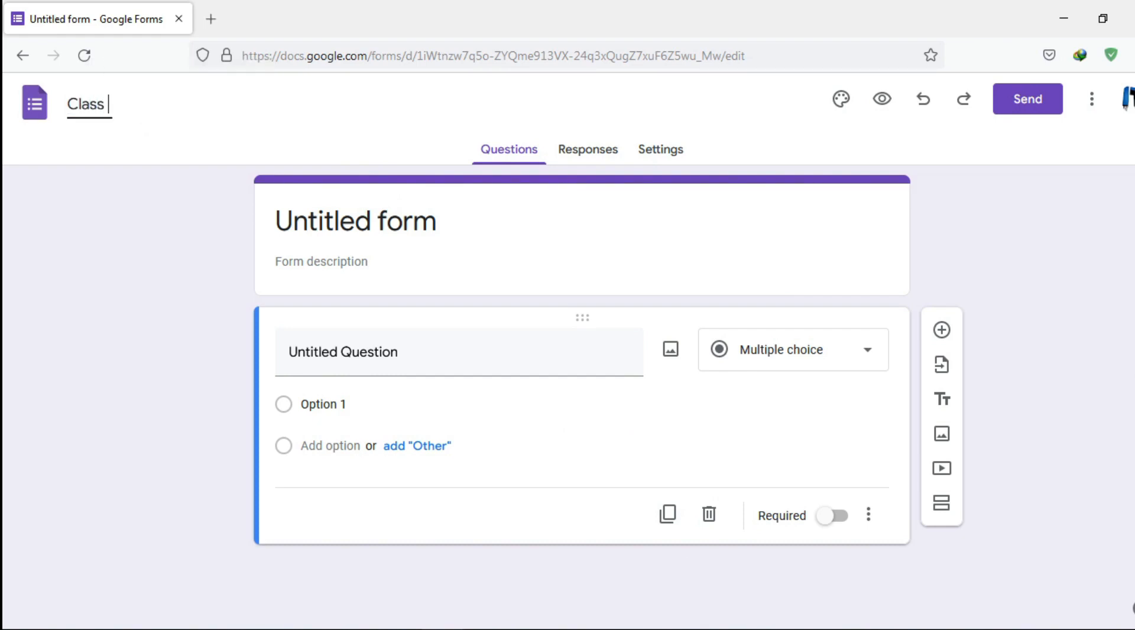
{"action": "type", "text": "5TH Test"}
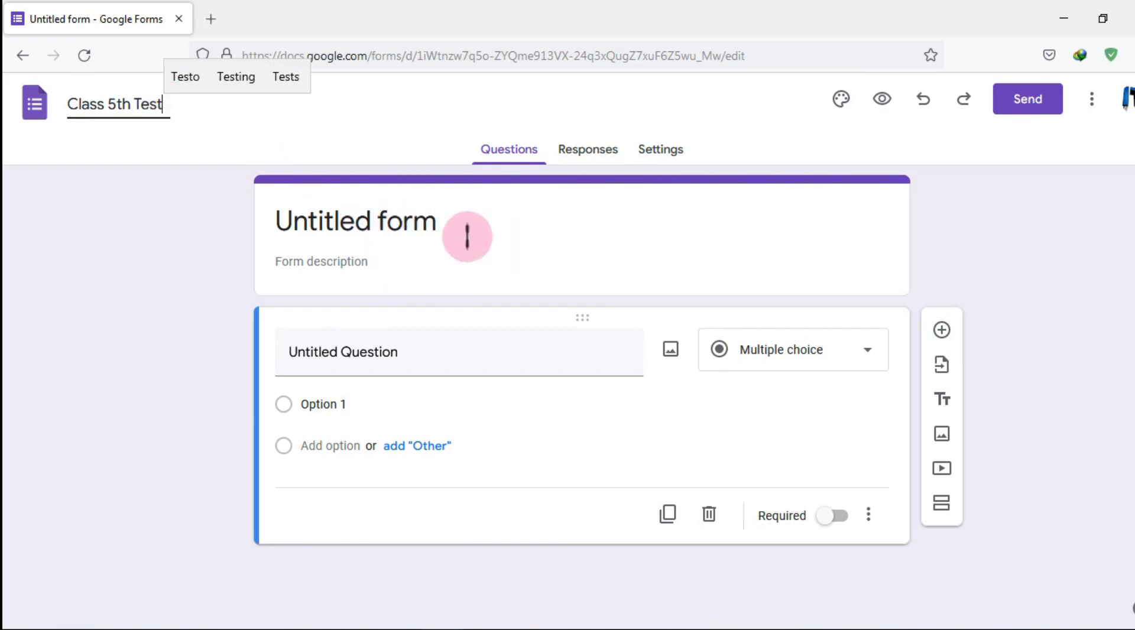
{"action": "left_click", "coordinate": [105, 104]}
Replace the title in the form's header card with "Student Details"
{"action": "left_click", "coordinate": [440, 226]}
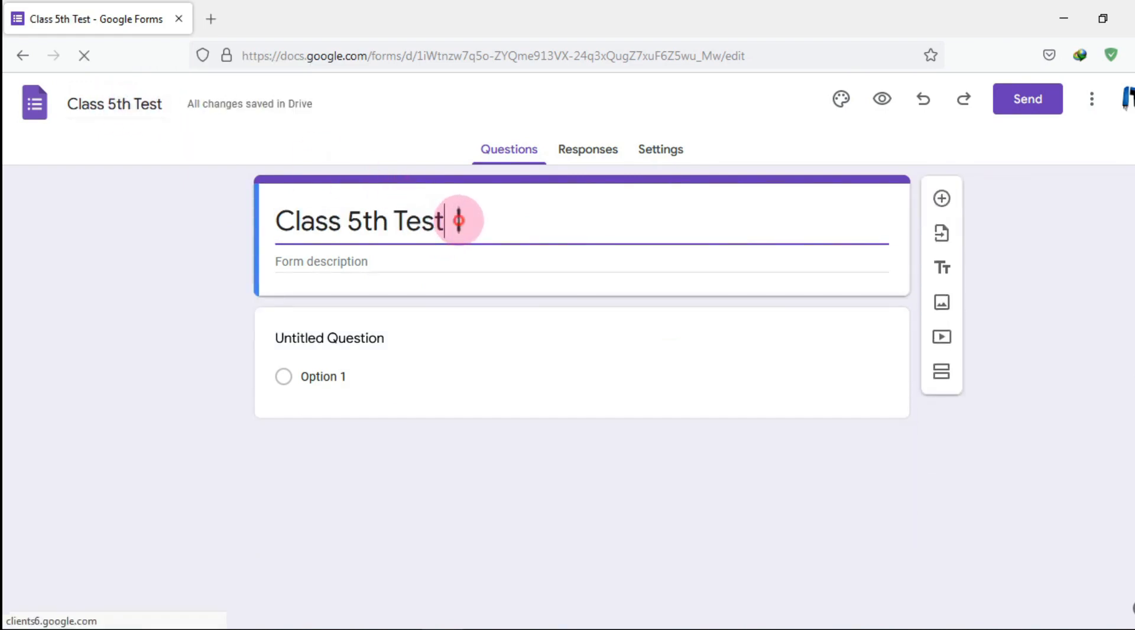
{"action": "key", "text": "BackSpace"}
{"action": "key", "text": "BackSpace"}
{"action": "key", "text": "BackSpace"}
{"action": "key", "text": "BackSpace"}
{"action": "key", "text": "BackSpace"}
{"action": "key", "text": "BackSpace"}
{"action": "key", "text": "BackSpace"}
{"action": "key", "text": "BackSpace"}
{"action": "key", "text": "BackSpace"}
{"action": "key", "text": "BackSpace"}
{"action": "key", "text": "BackSpace"}
{"action": "key", "text": "BackSpace"}
{"action": "key", "text": "BackSpace"}
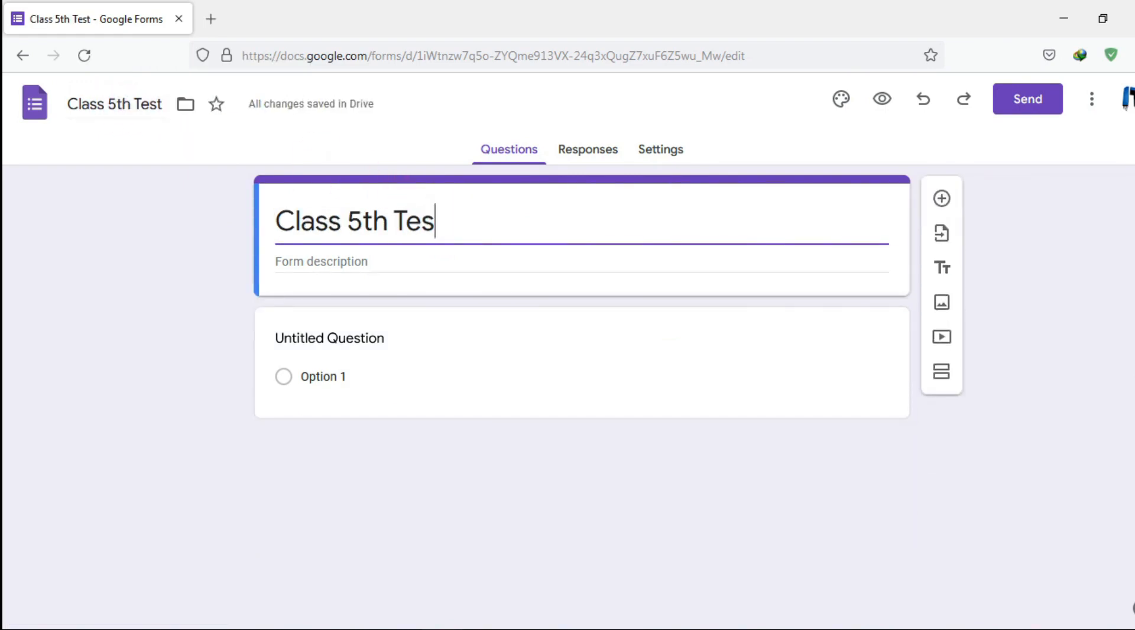
{"action": "key", "text": "BackSpace"}
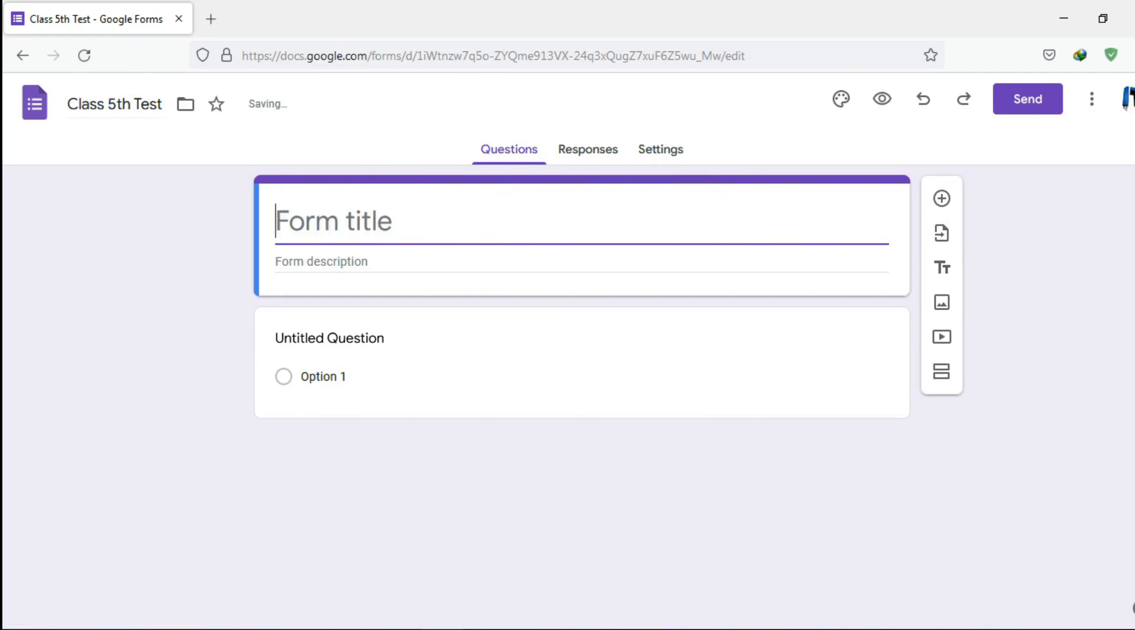
{"action": "type", "text": "S"}
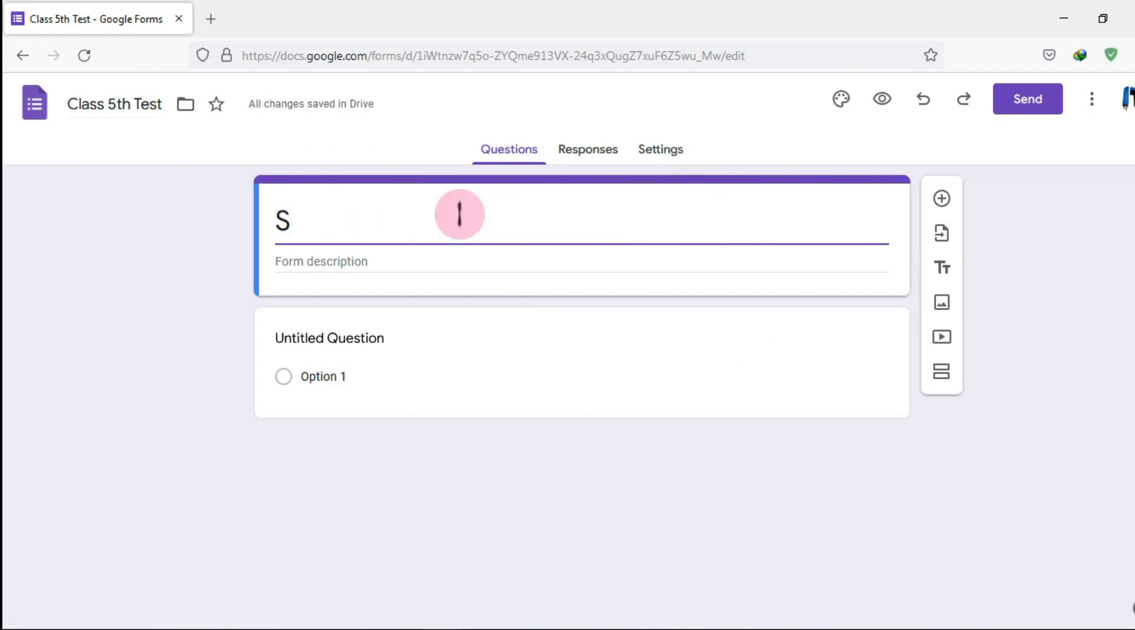
{"action": "type", "text": "tudent"}
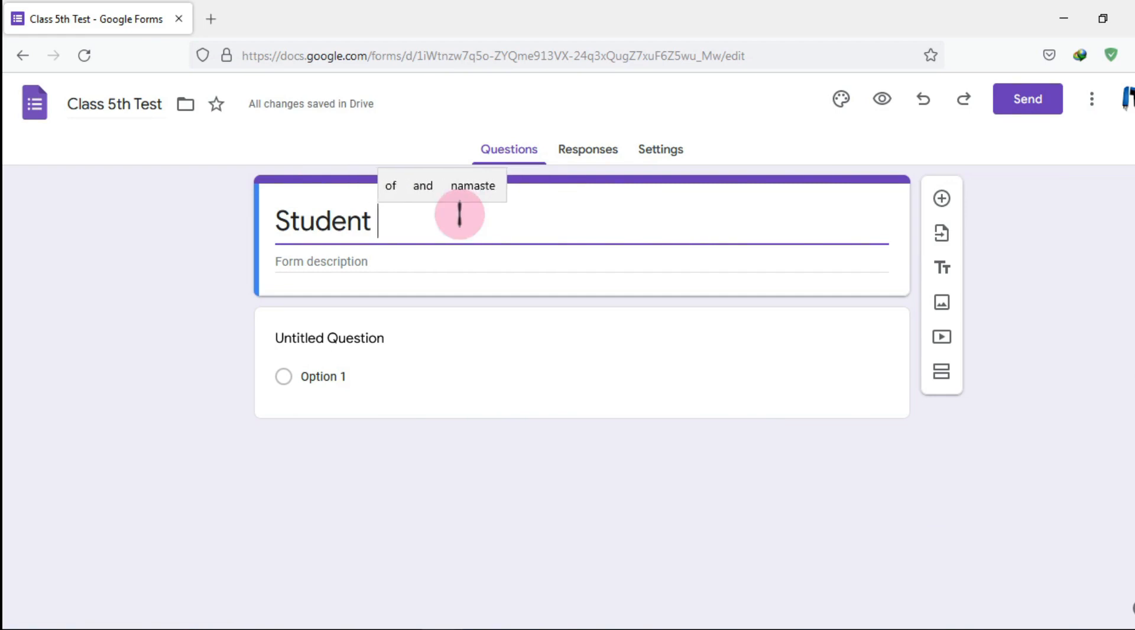
{"action": "type", "text": " Det"}
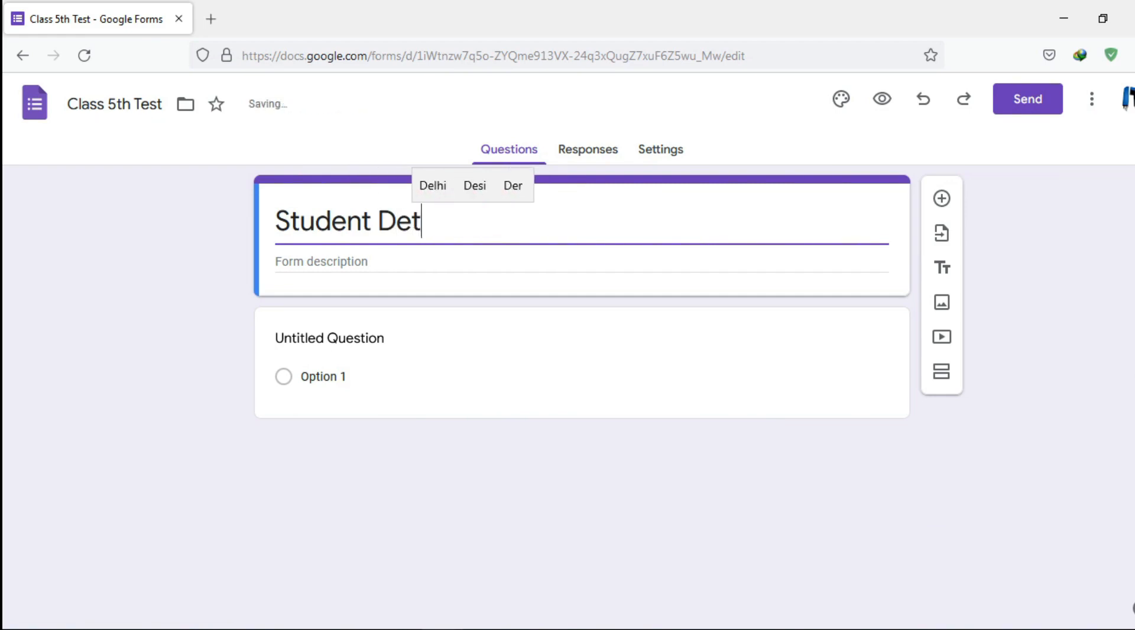
{"action": "type", "text": "ails"}
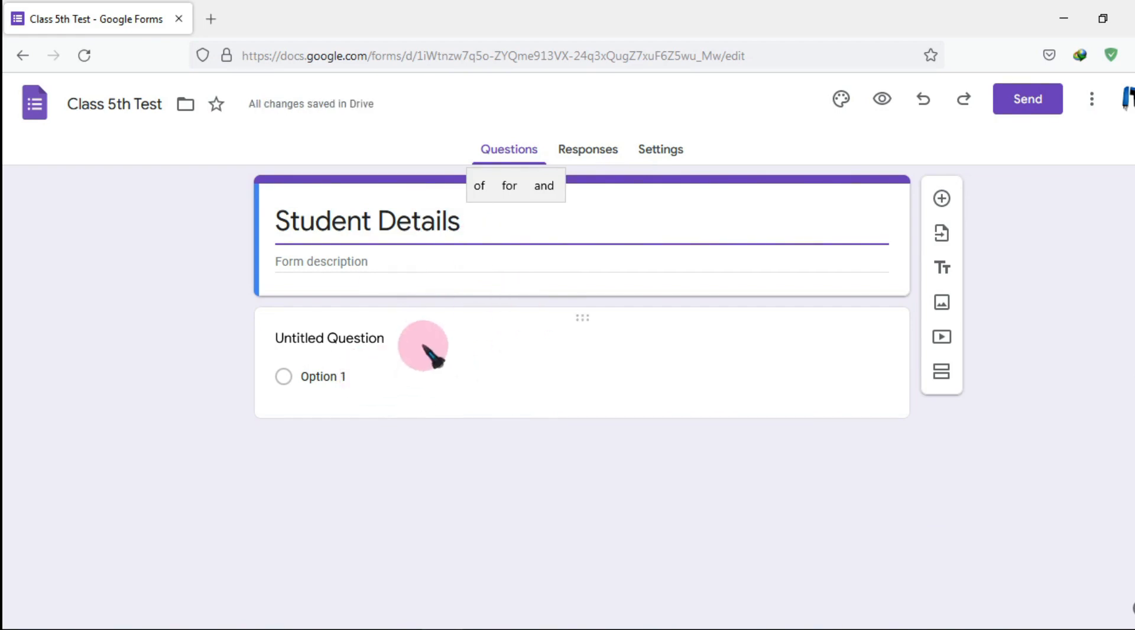
Set the first question's text to "Name Of Student"
{"action": "left_click", "coordinate": [379, 338]}
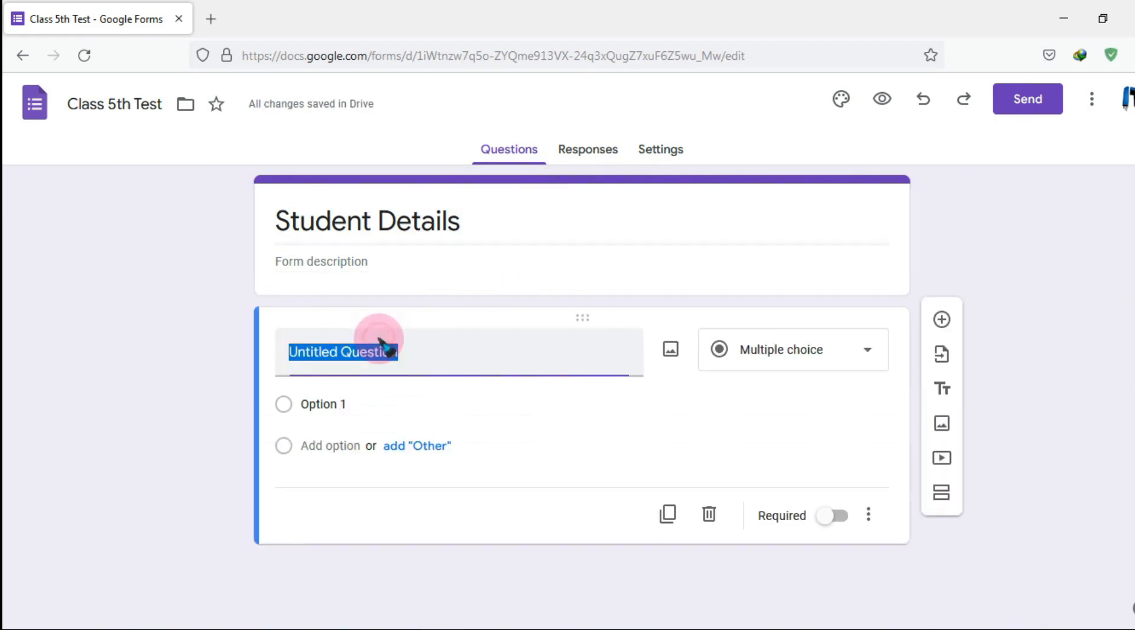
{"action": "type", "text": "PAWAN"}
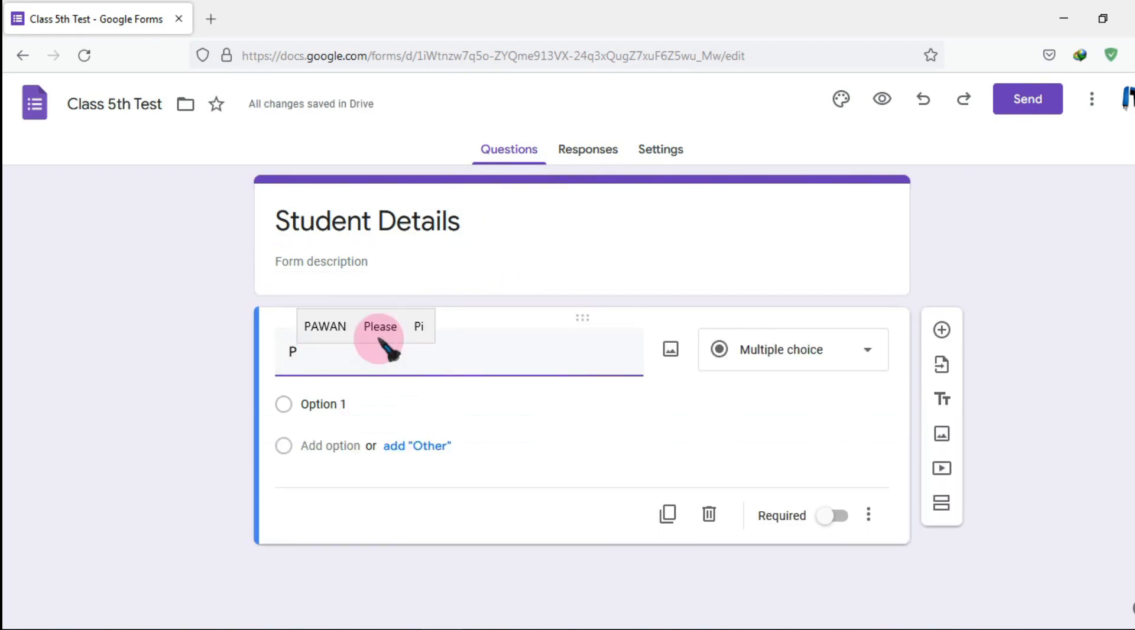
{"action": "key", "text": "BackSpace"}
{"action": "key", "text": "BackSpace"}
{"action": "key", "text": "BackSpace"}
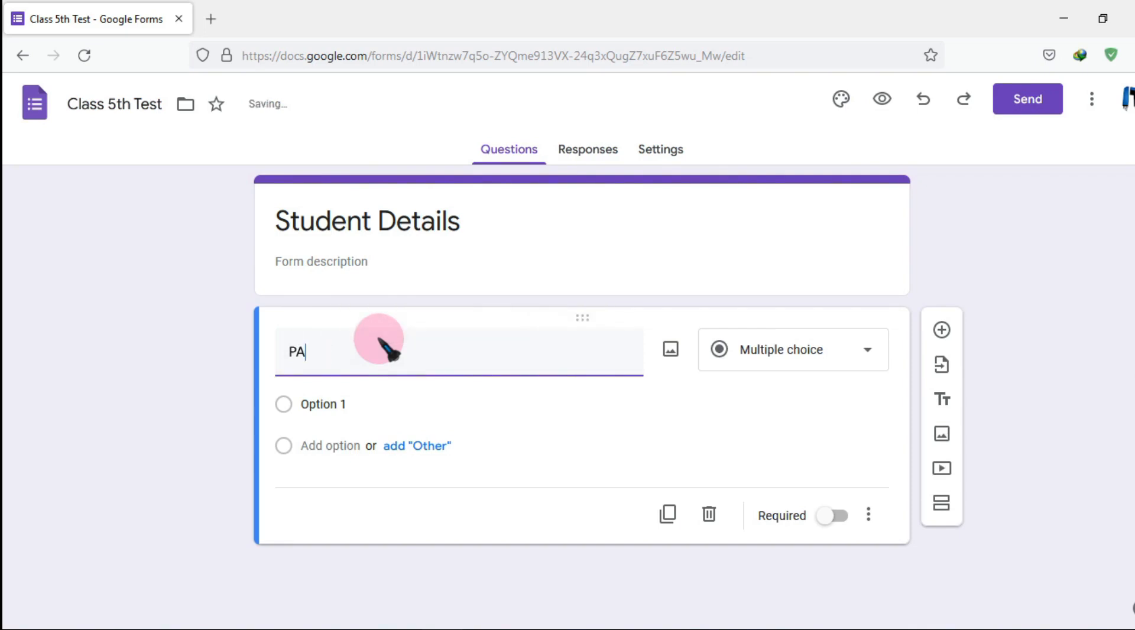
{"action": "type", "text": "Name"}
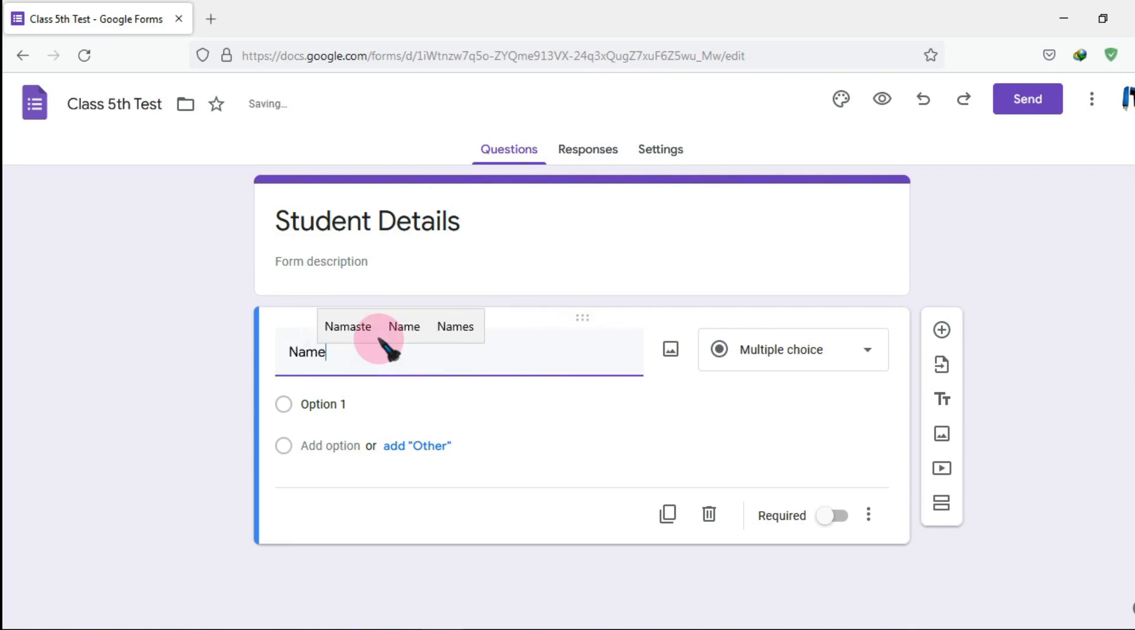
{"action": "type", "text": " Of S"}
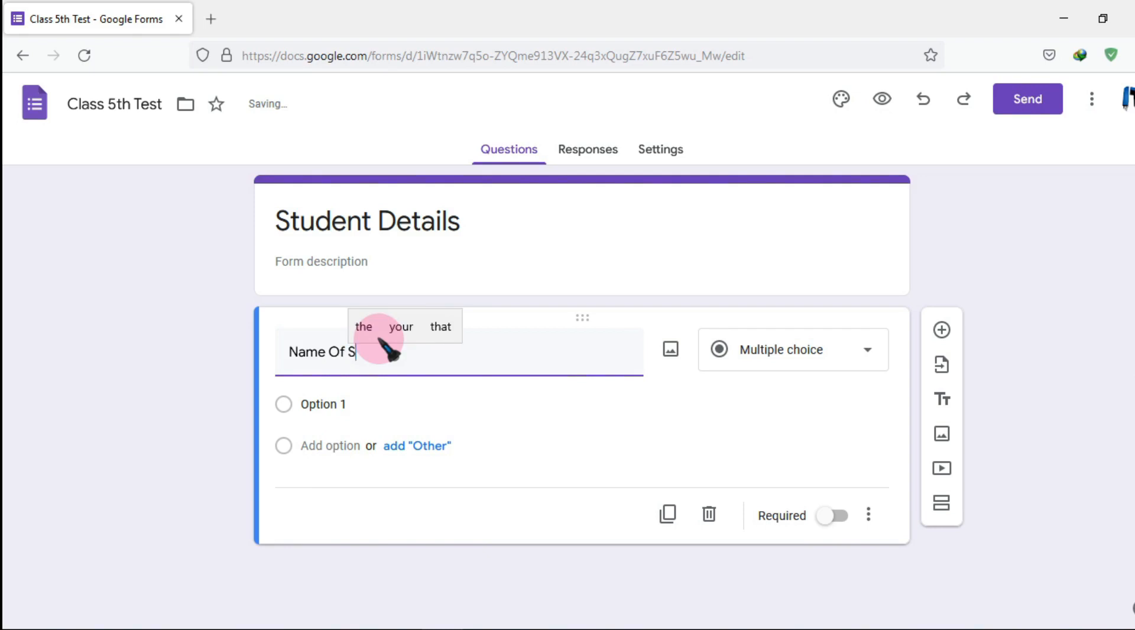
{"action": "type", "text": "tuf"}
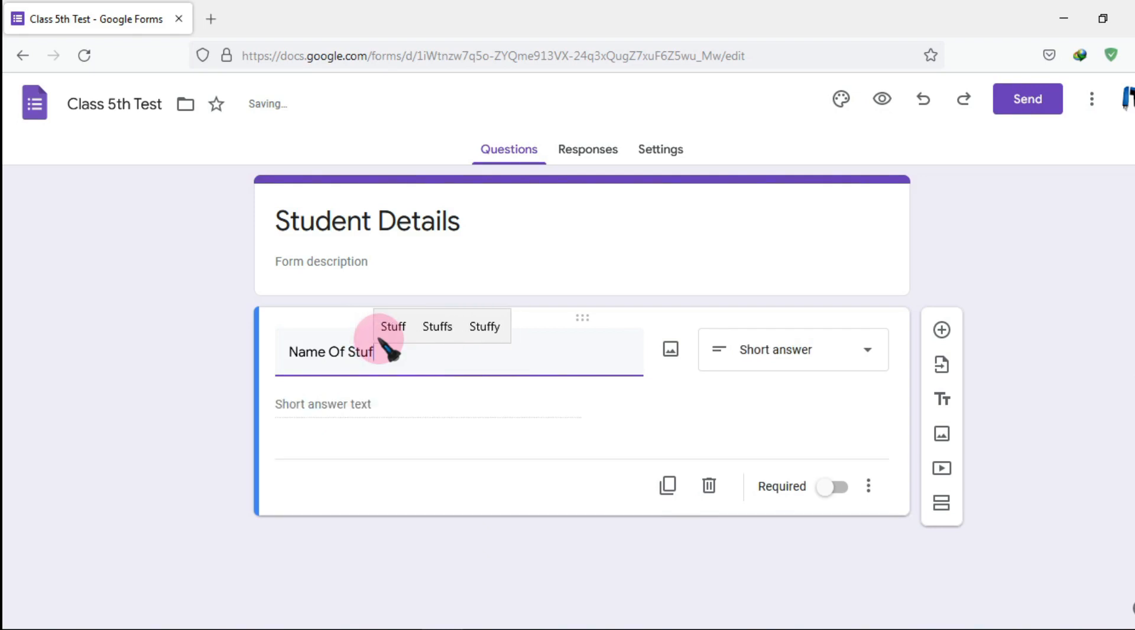
{"action": "key", "text": "BackSpace"}
{"action": "type", "text": "d"}
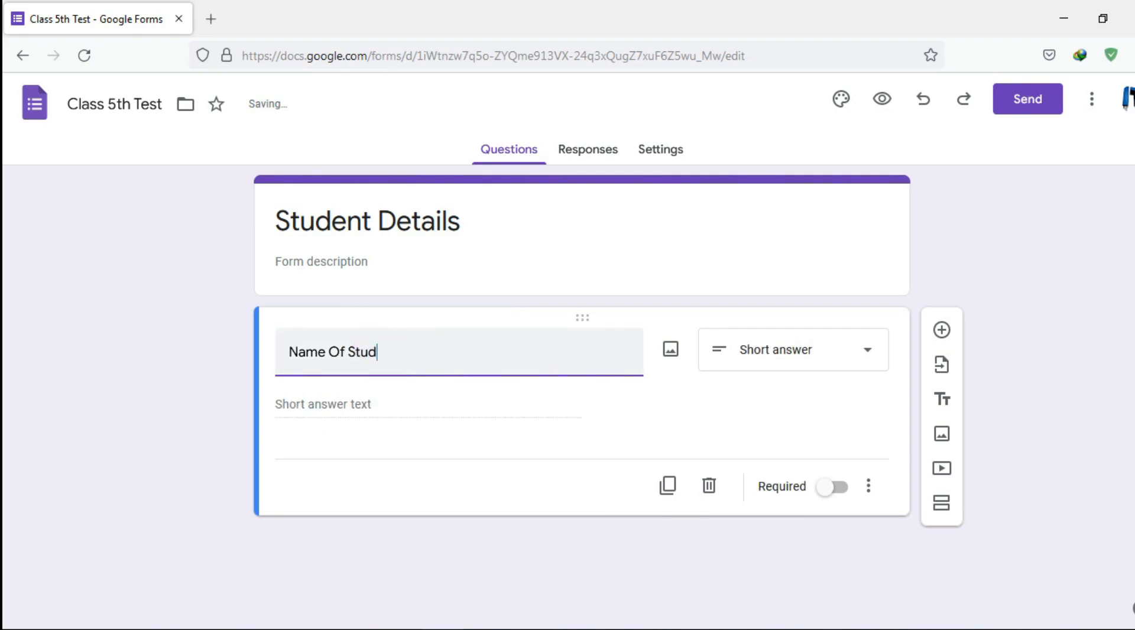
{"action": "type", "text": "e"}
{"action": "left_click", "coordinate": [456, 326]}
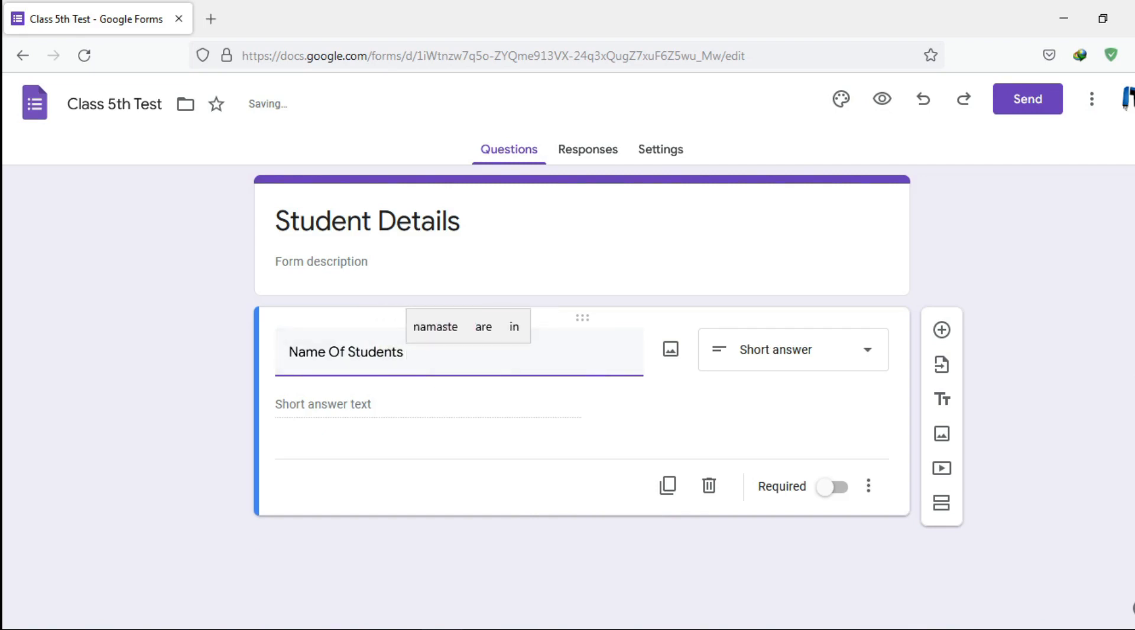
{"action": "key", "text": "BackSpace"}
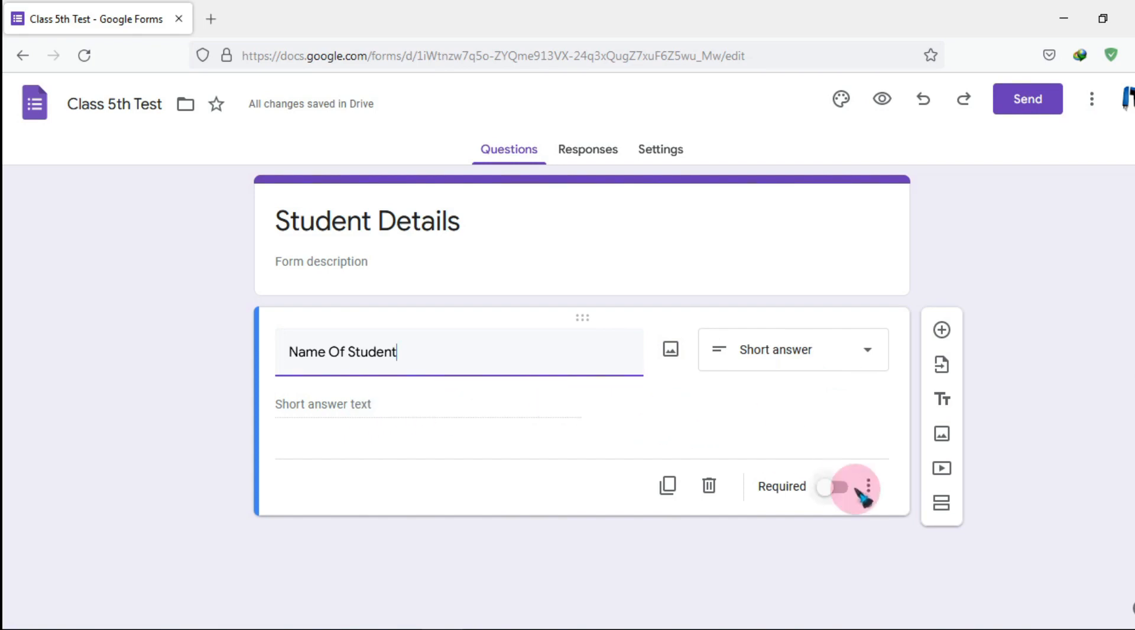
Make the "Name Of Student" question required
{"action": "left_click", "coordinate": [838, 490]}
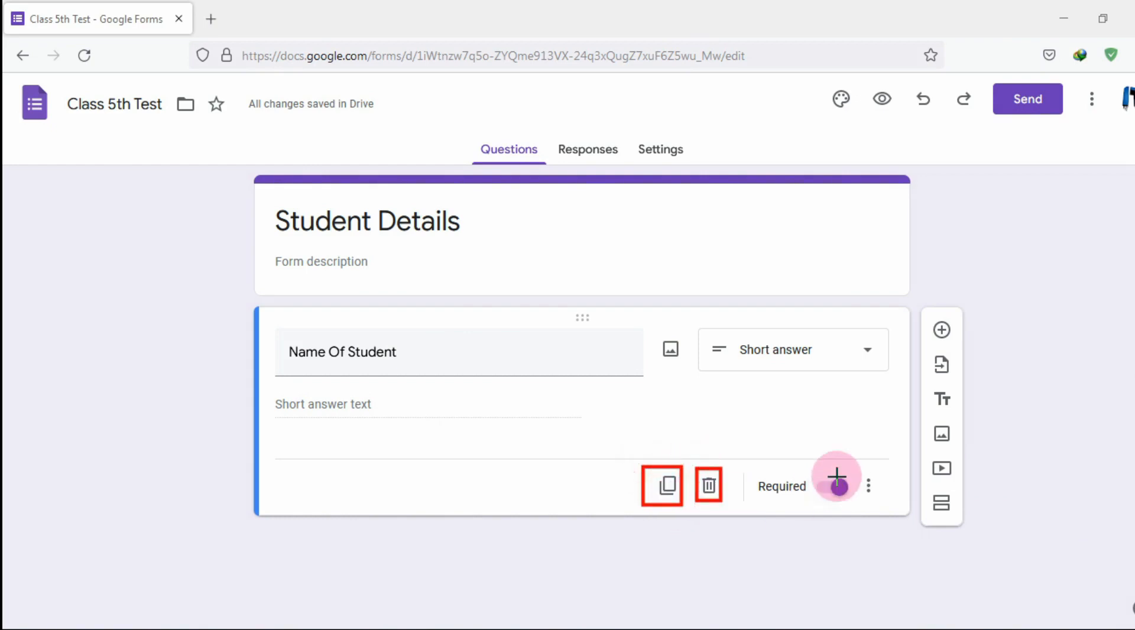
{"action": "left_click_drag", "start_coordinate": [813, 465], "coordinate": [847, 506]}
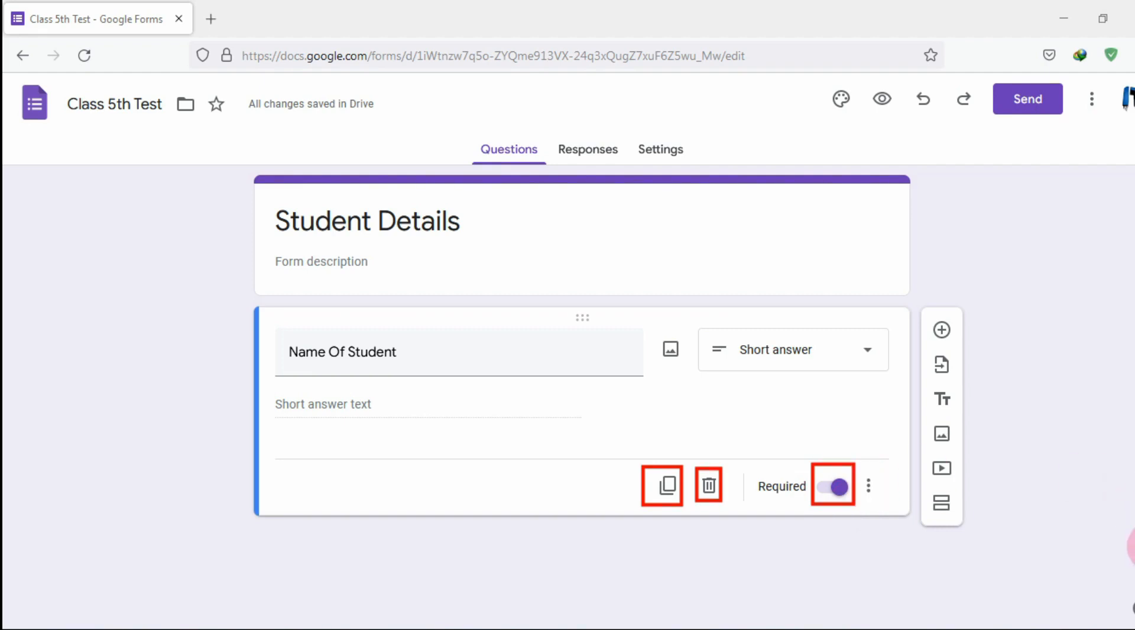
{"action": "left_click", "coordinate": [1134, 498]}
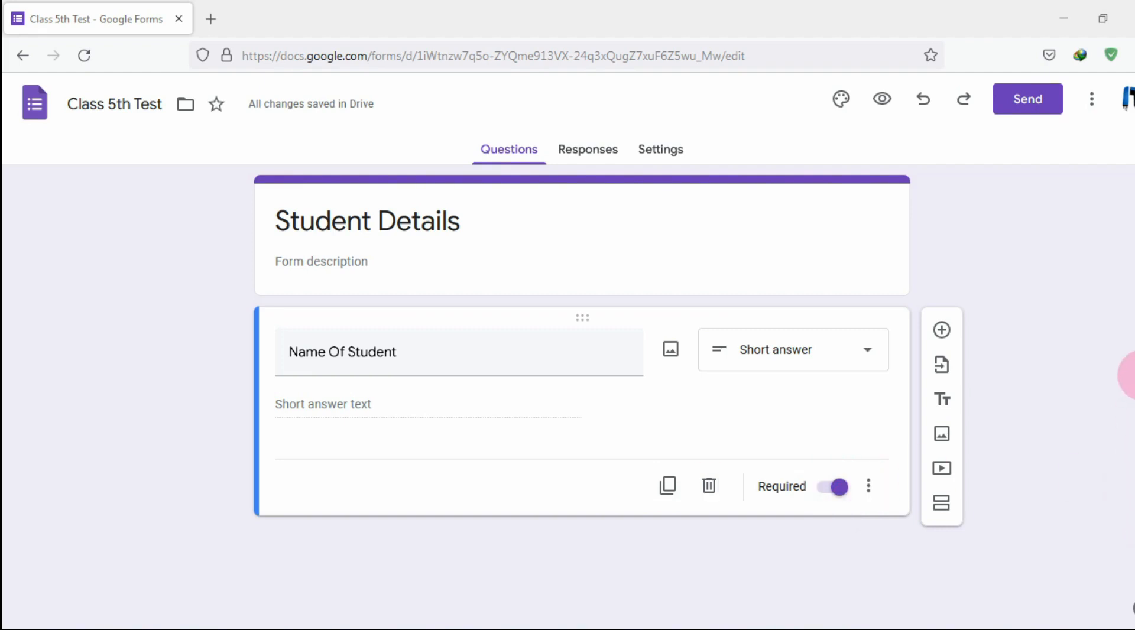
Duplicate the "Name Of Student" question and change the copy's text to "Roll No."
{"action": "left_click", "coordinate": [672, 485]}
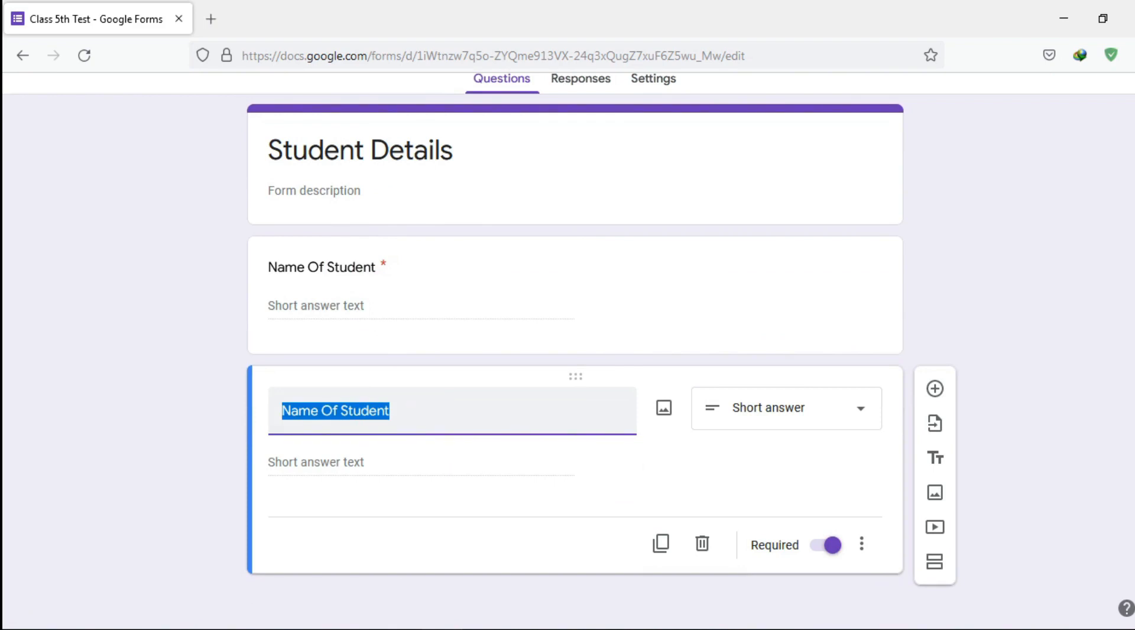
{"action": "type", "text": "Rl"}
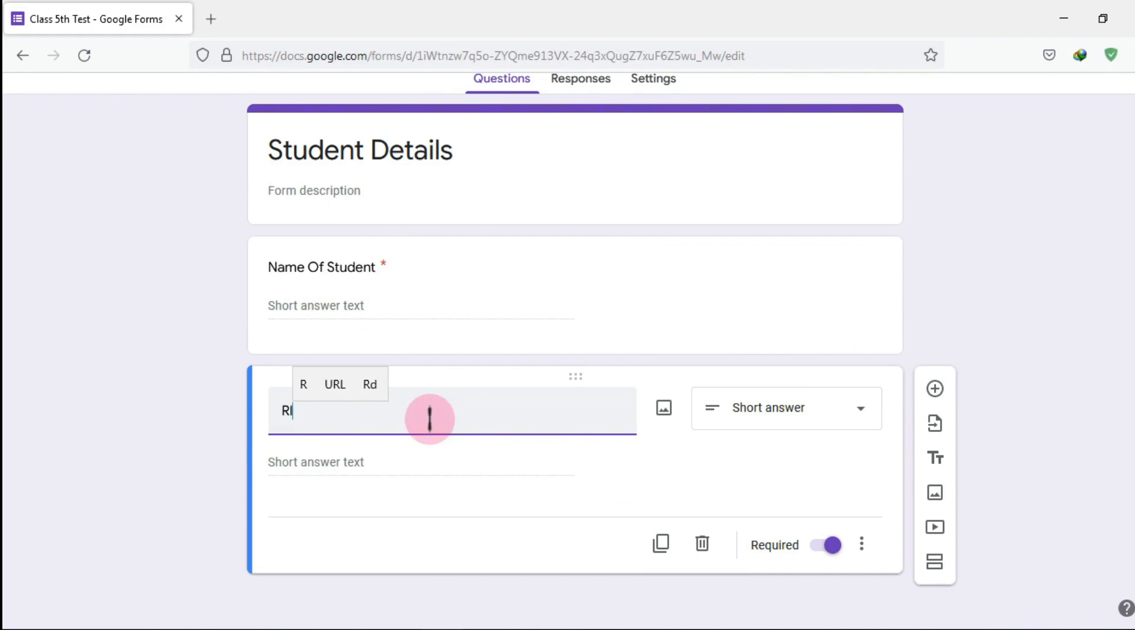
{"action": "key", "text": "BackSpace"}
{"action": "type", "text": "ol"}
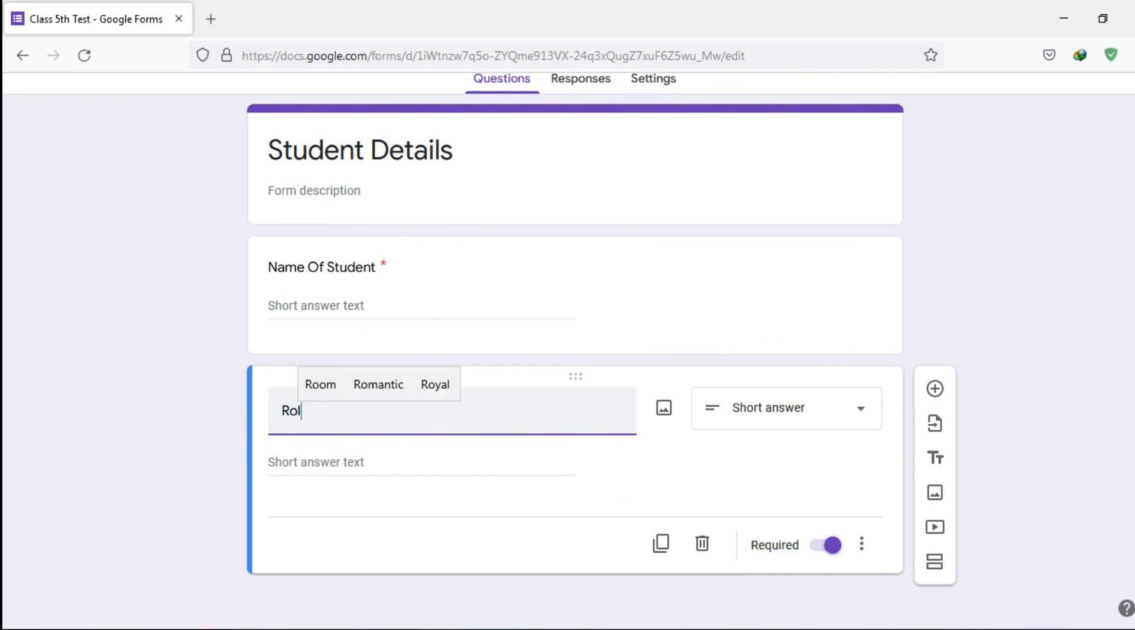
{"action": "type", "text": "l no."}
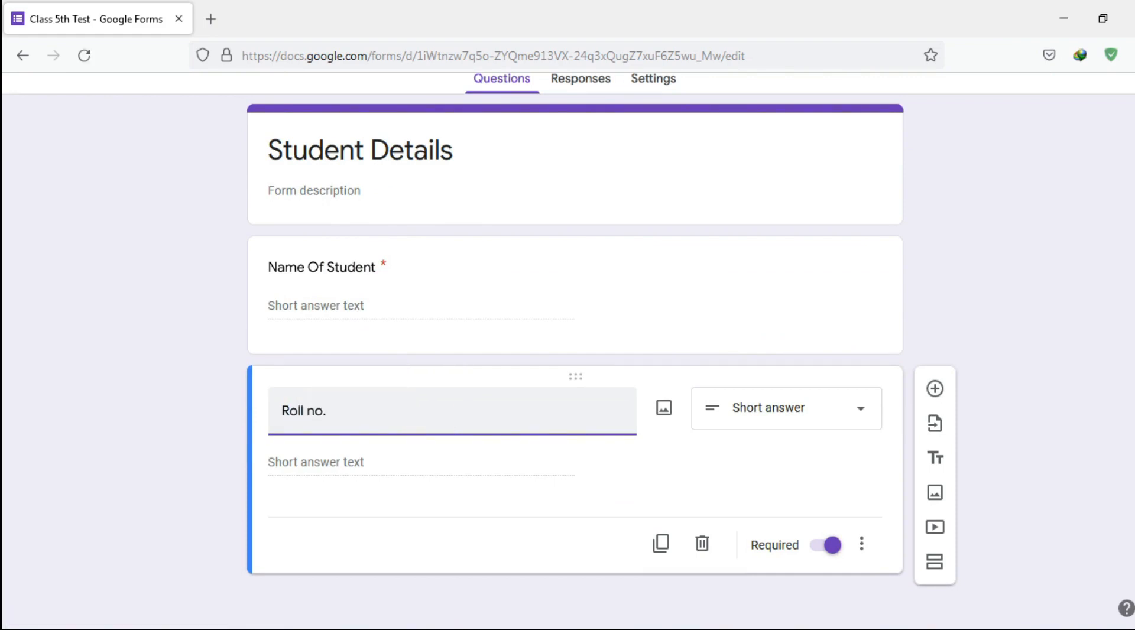
{"action": "left_click", "coordinate": [324, 410]}
{"action": "key", "text": "BackSpace"}
{"action": "key", "text": "BackSpace"}
{"action": "type", "text": "No."}
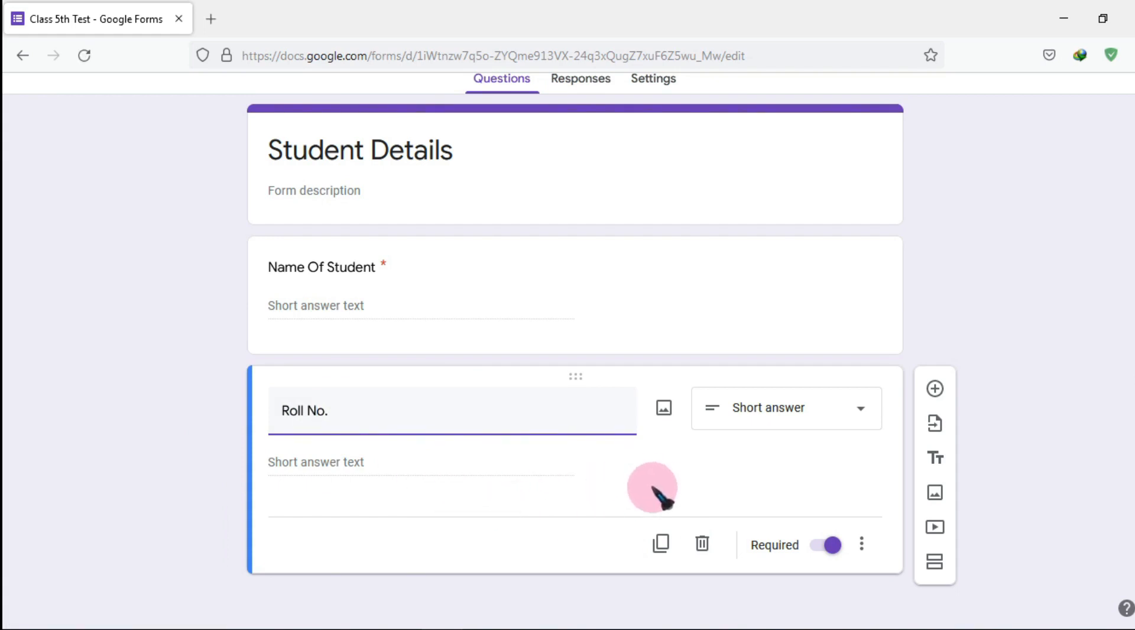
Duplicate the "Roll No." question and change the copy's text to "Mobile"
{"action": "left_click", "coordinate": [662, 543]}
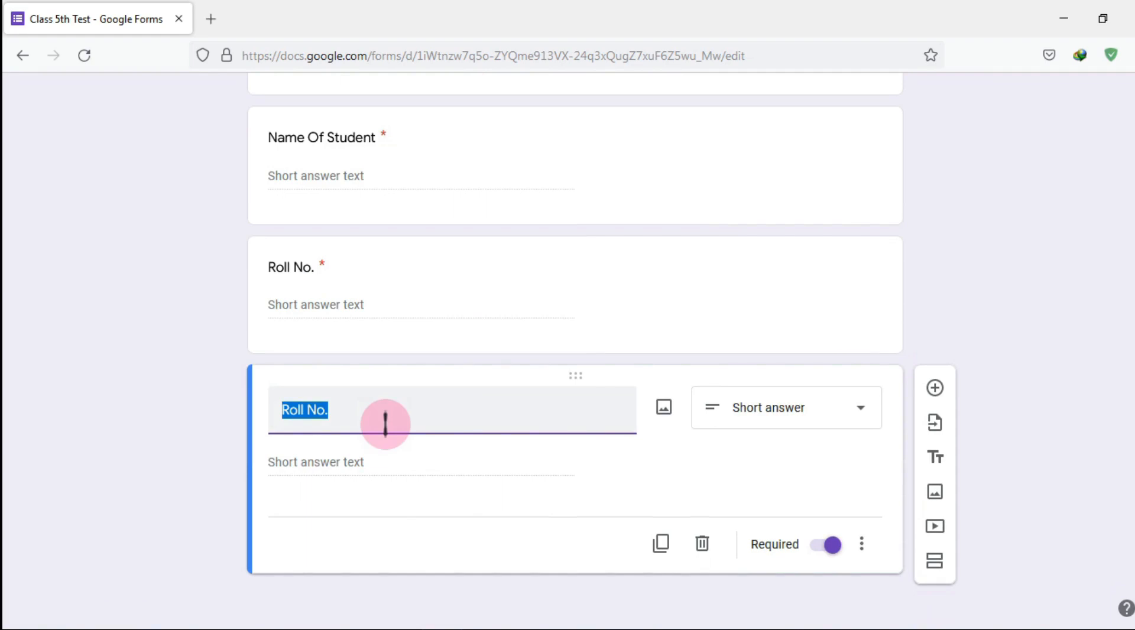
{"action": "type", "text": "Mob"}
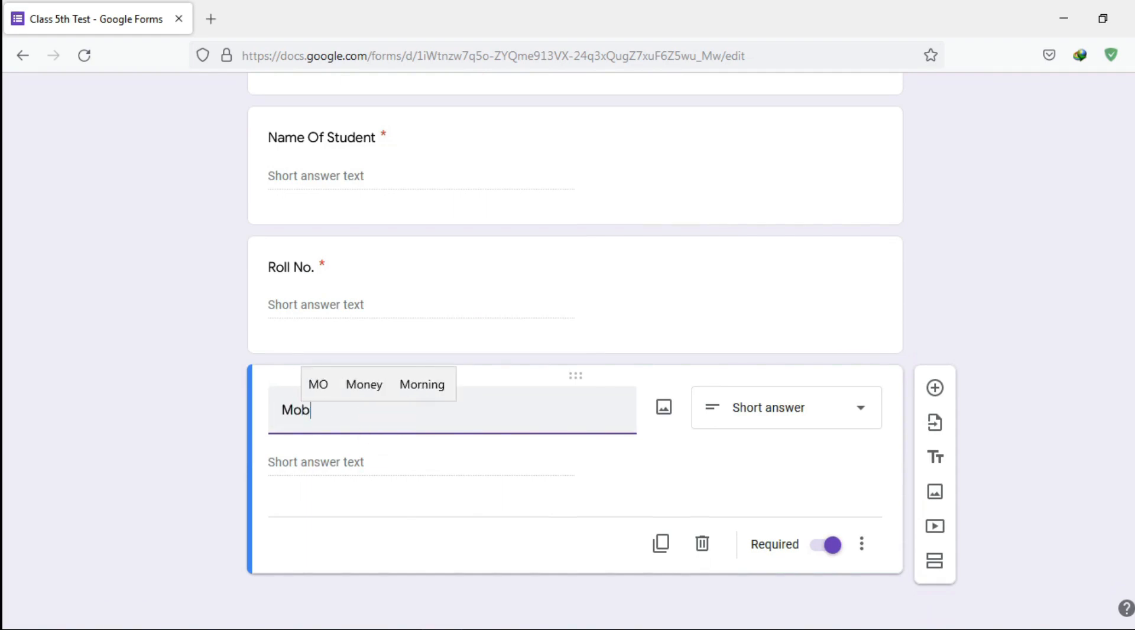
{"action": "type", "text": "ile"}
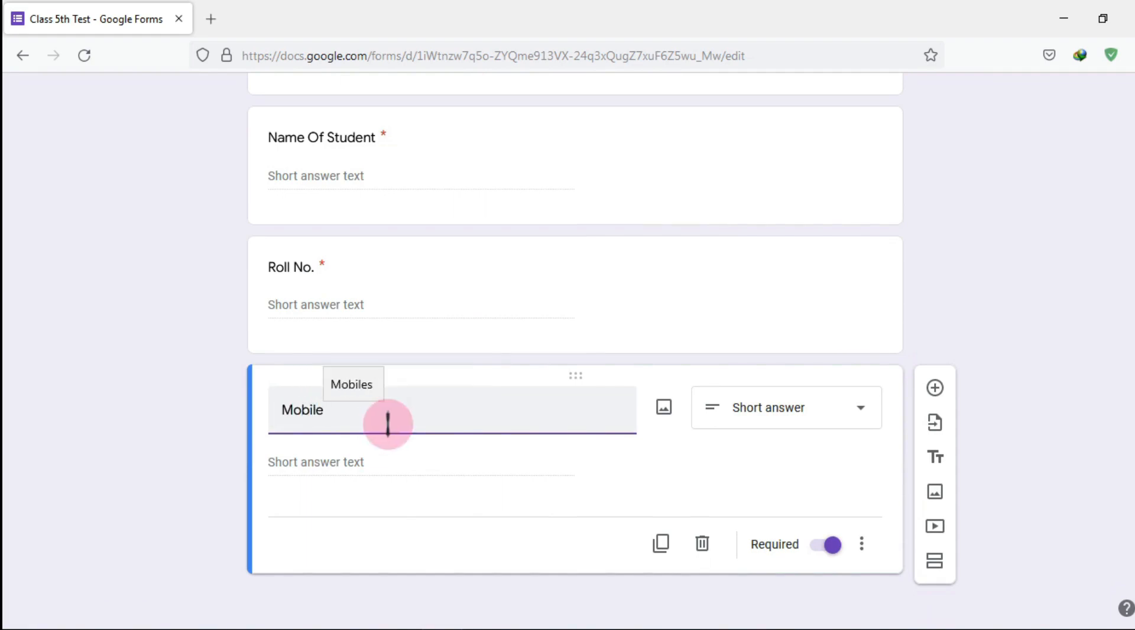
{"action": "left_click", "coordinate": [184, 456]}
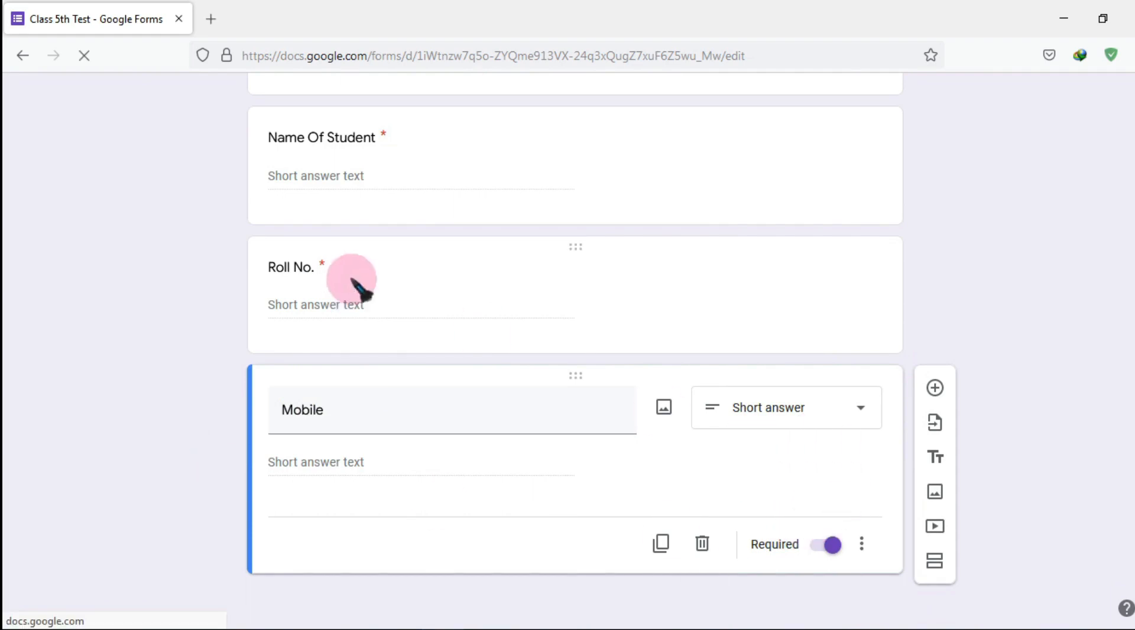
{"action": "scroll", "coordinate": [414, 283], "scroll_direction": "up", "scroll_amount": 5}
{"action": "scroll", "coordinate": [467, 284], "scroll_direction": "down", "scroll_amount": 1}
{"action": "scroll", "coordinate": [467, 284], "scroll_direction": "down", "scroll_amount": 1}
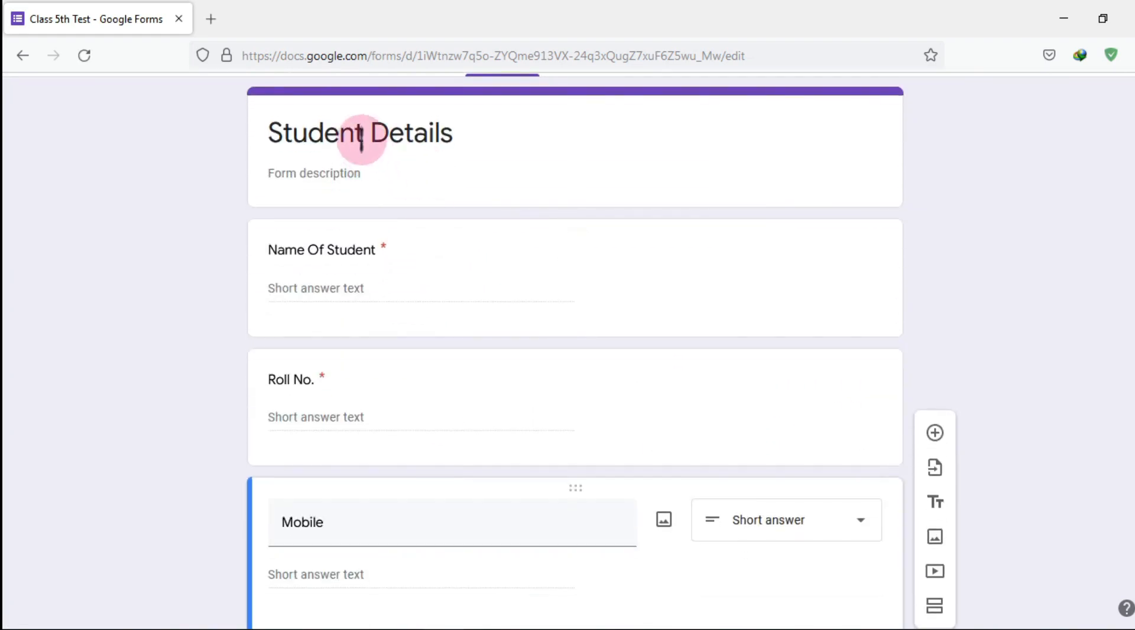
{"action": "scroll", "coordinate": [385, 278], "scroll_direction": "down", "scroll_amount": 2}
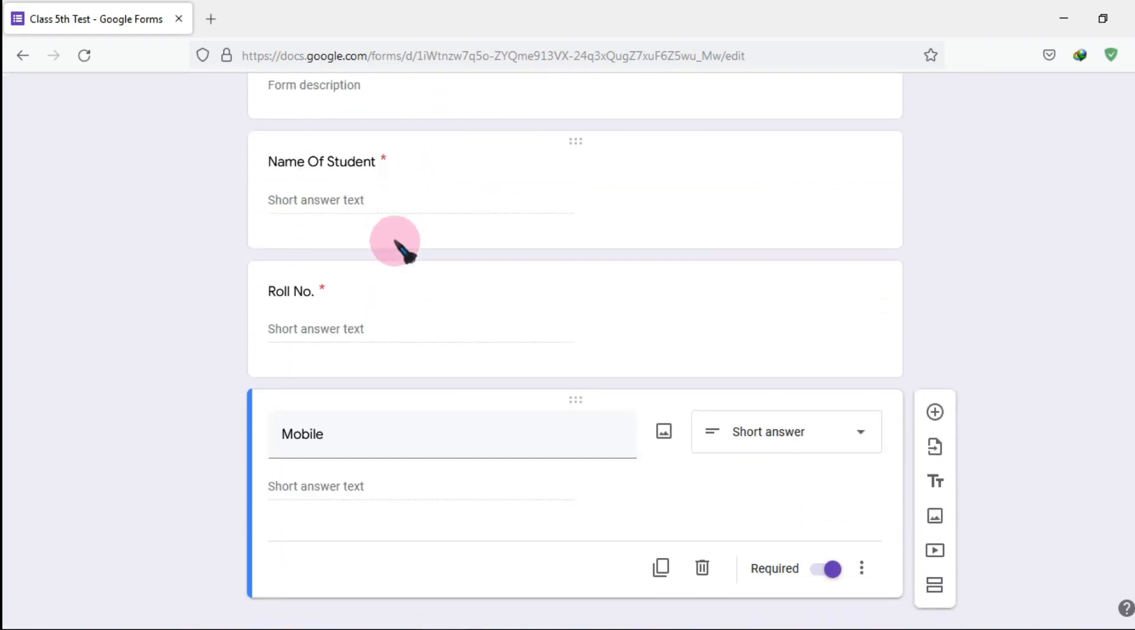
{"action": "scroll", "coordinate": [414, 349], "scroll_direction": "down", "scroll_amount": 1}
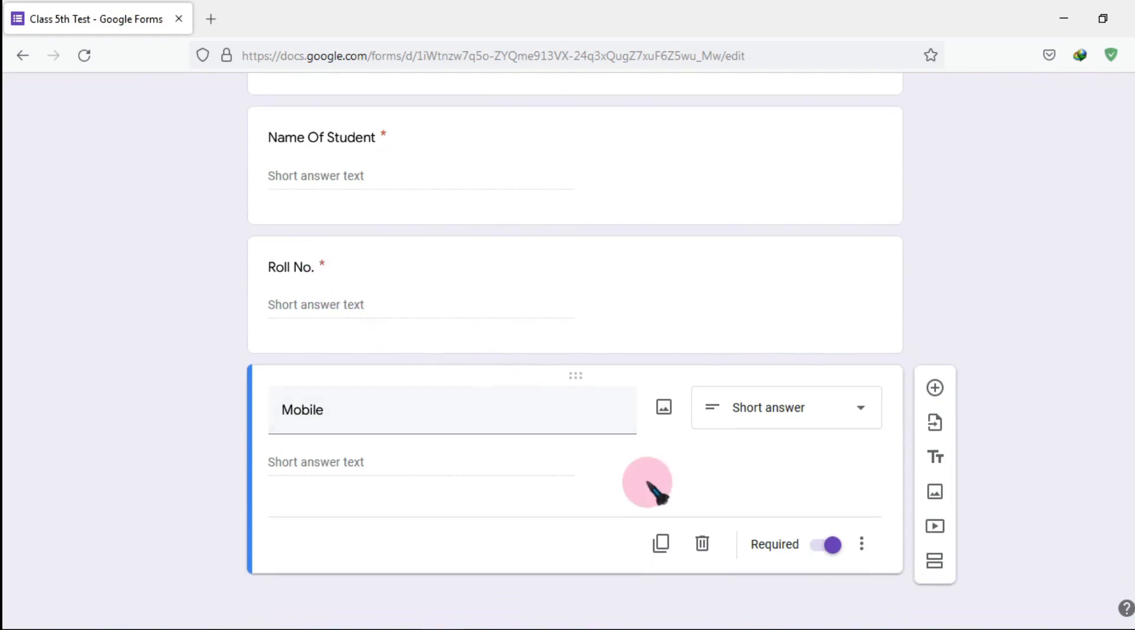
{"action": "scroll", "coordinate": [590, 461], "scroll_direction": "up", "scroll_amount": 3}
{"action": "scroll", "coordinate": [587, 456], "scroll_direction": "up", "scroll_amount": 1}
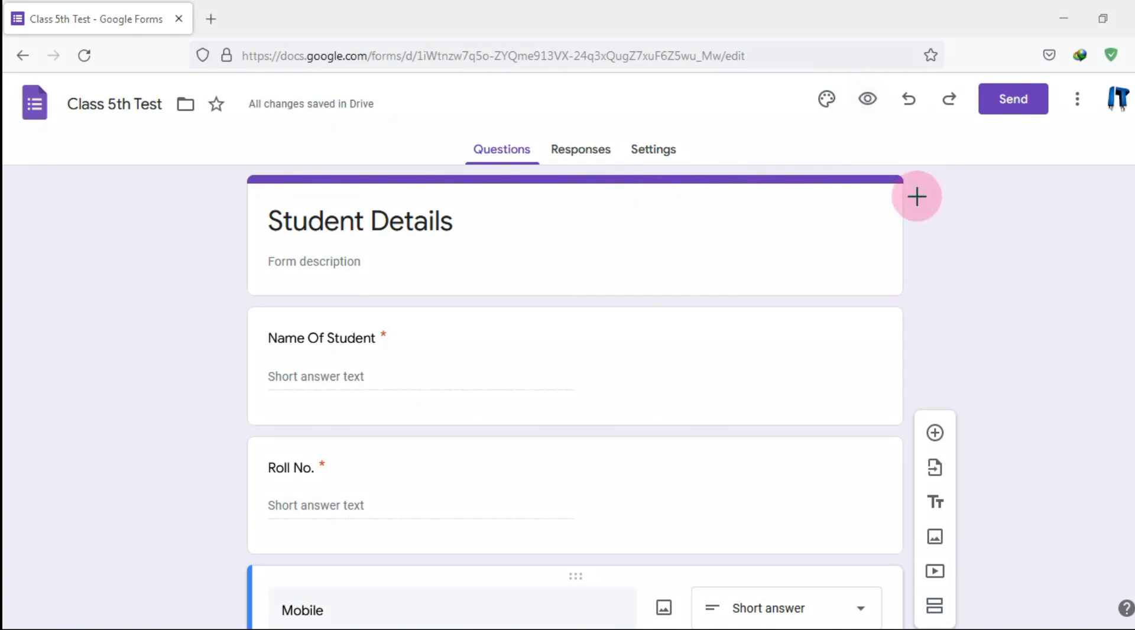
{"action": "left_click", "coordinate": [864, 104]}
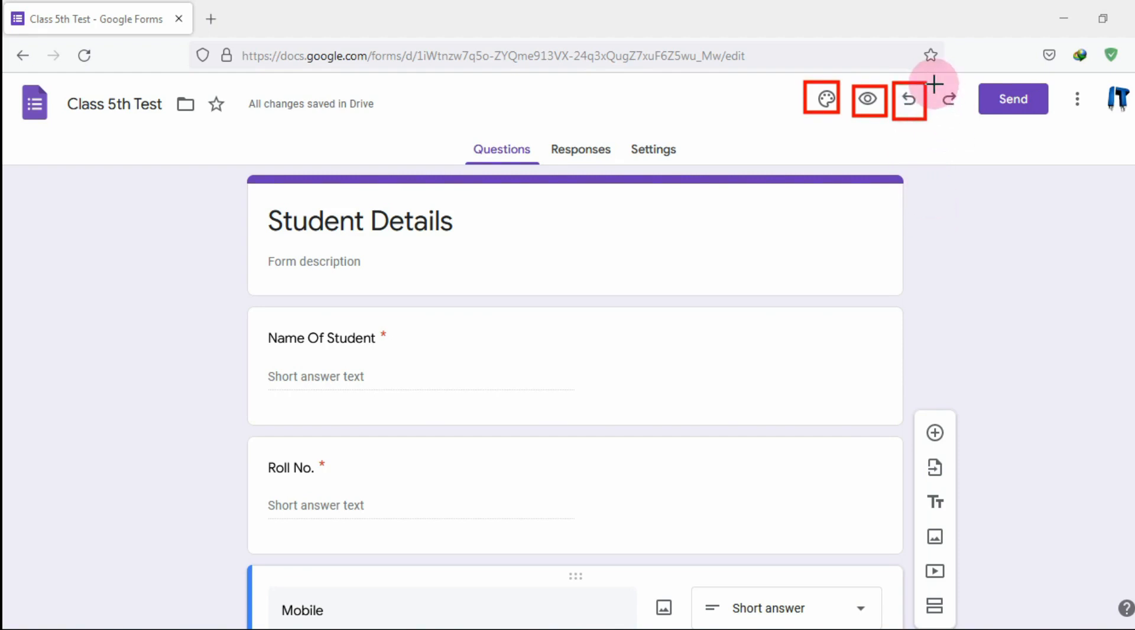
{"action": "left_click_drag", "start_coordinate": [938, 80], "coordinate": [960, 117]}
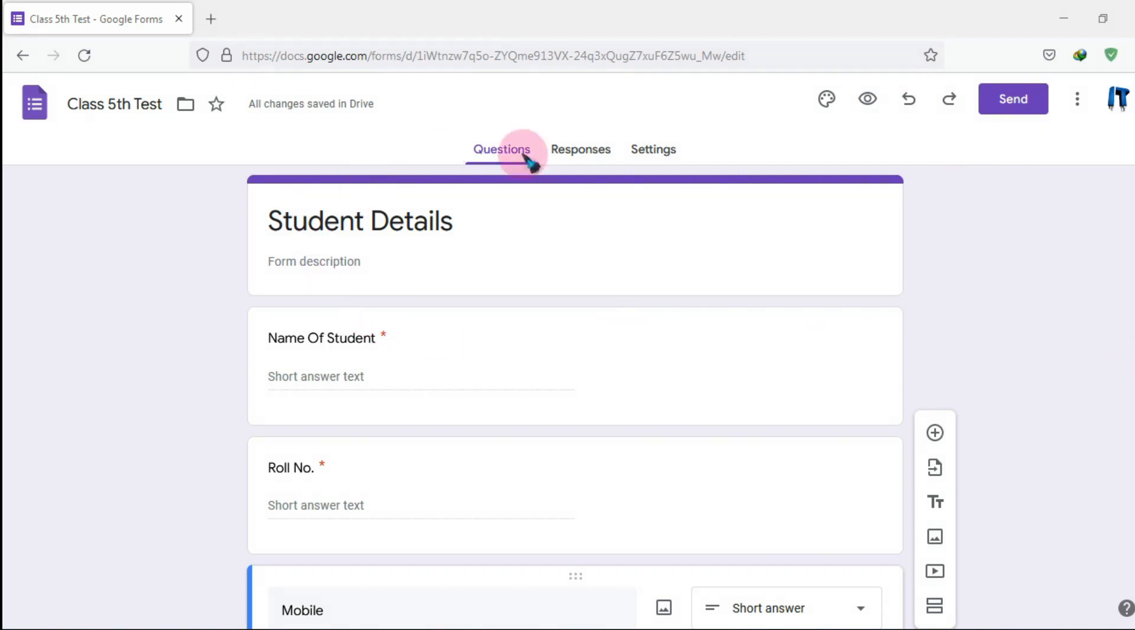
Preview the form, look through its header and all questions as a respondent sees them, and return to the editor
{"action": "left_click", "coordinate": [867, 99]}
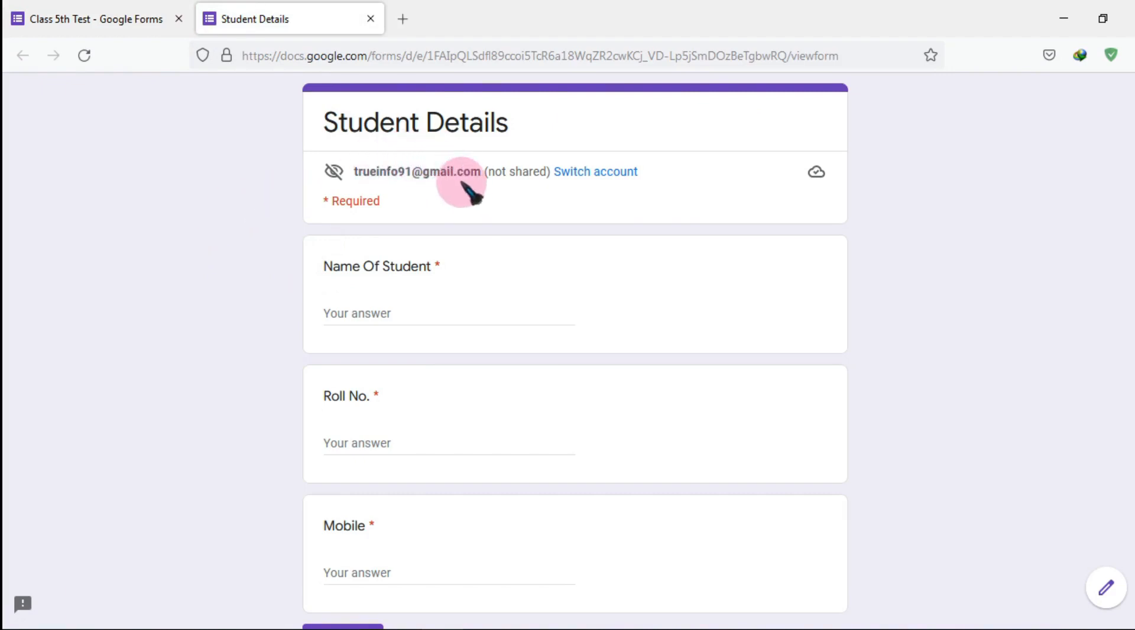
{"action": "scroll", "coordinate": [465, 190], "scroll_direction": "down", "scroll_amount": 2}
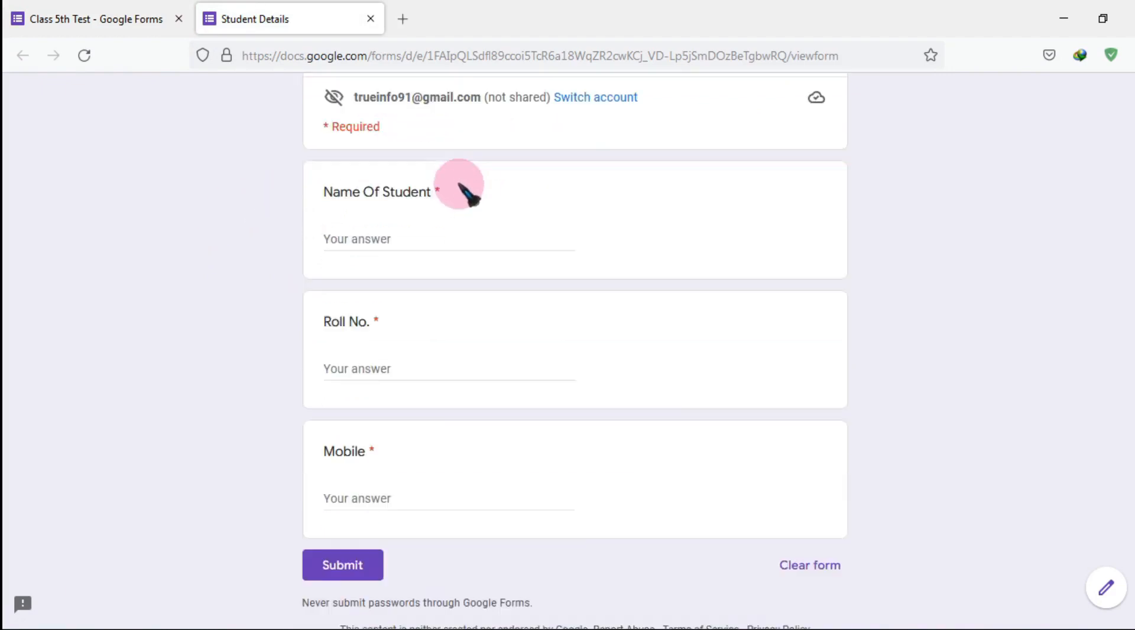
{"action": "scroll", "coordinate": [469, 190], "scroll_direction": "up", "scroll_amount": 2}
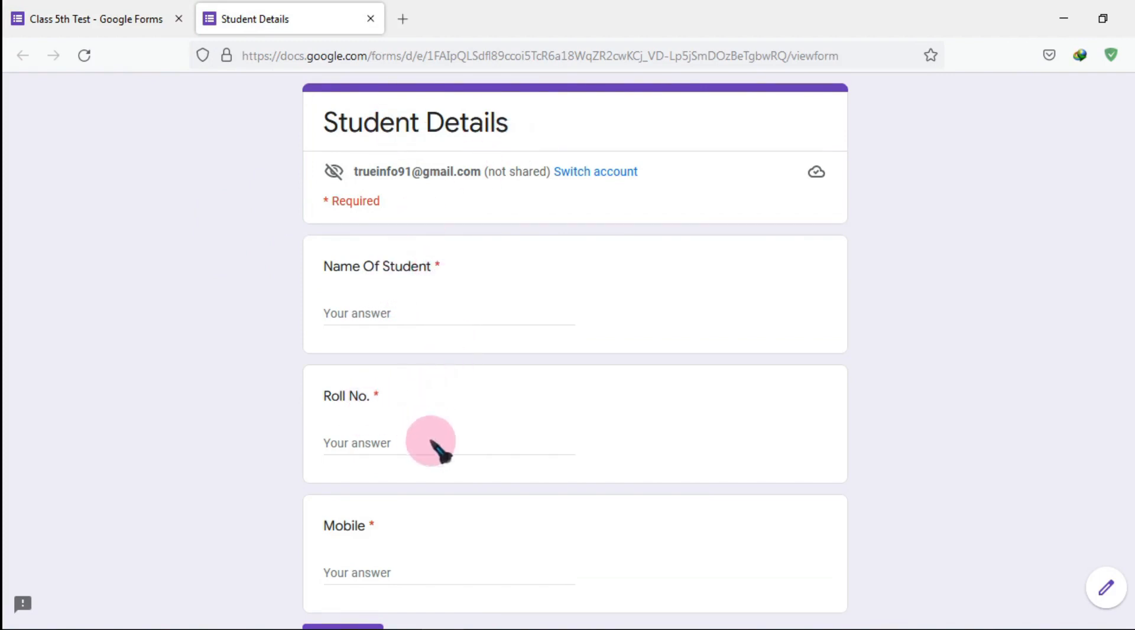
{"action": "scroll", "coordinate": [414, 491], "scroll_direction": "down", "scroll_amount": 3}
{"action": "scroll", "coordinate": [497, 402], "scroll_direction": "up", "scroll_amount": 2}
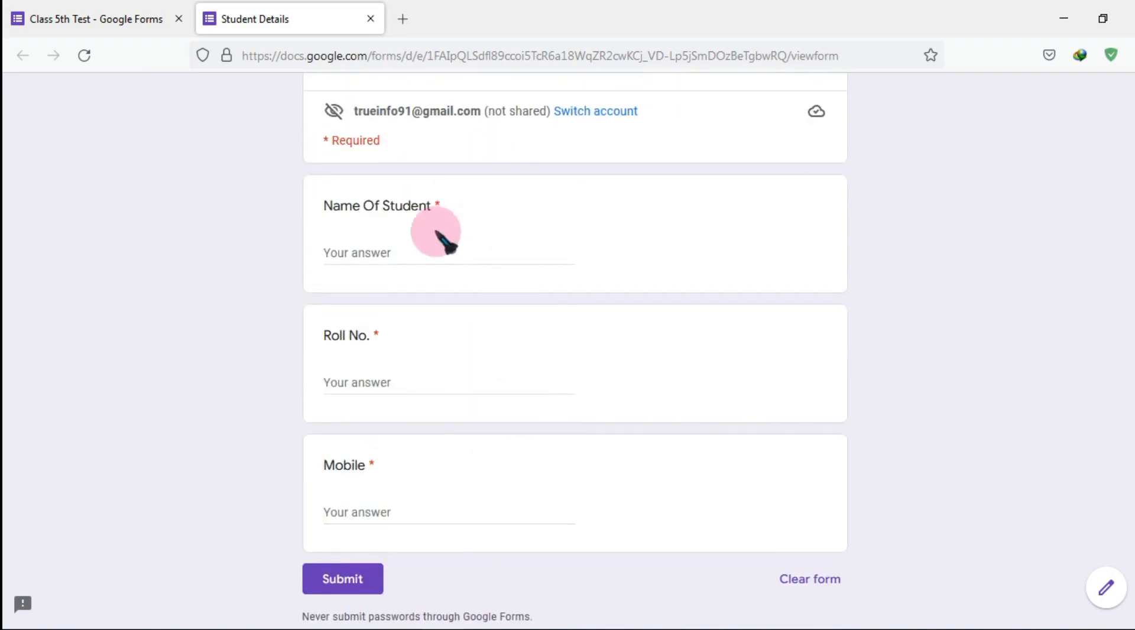
{"action": "scroll", "coordinate": [443, 239], "scroll_direction": "up", "scroll_amount": 1}
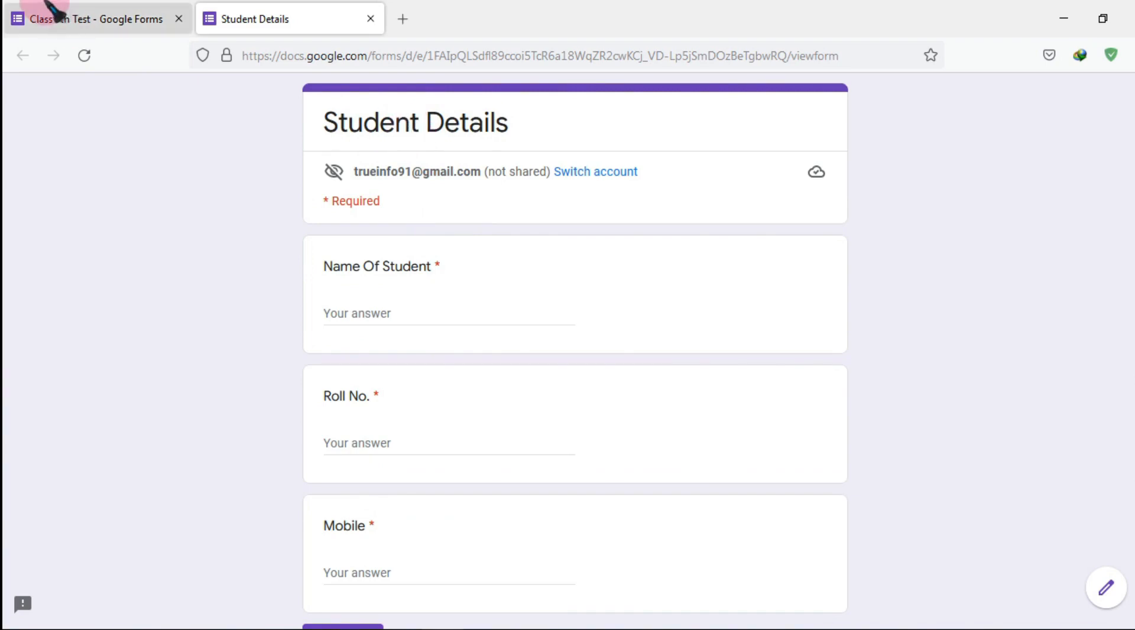
{"action": "left_click", "coordinate": [104, 18]}
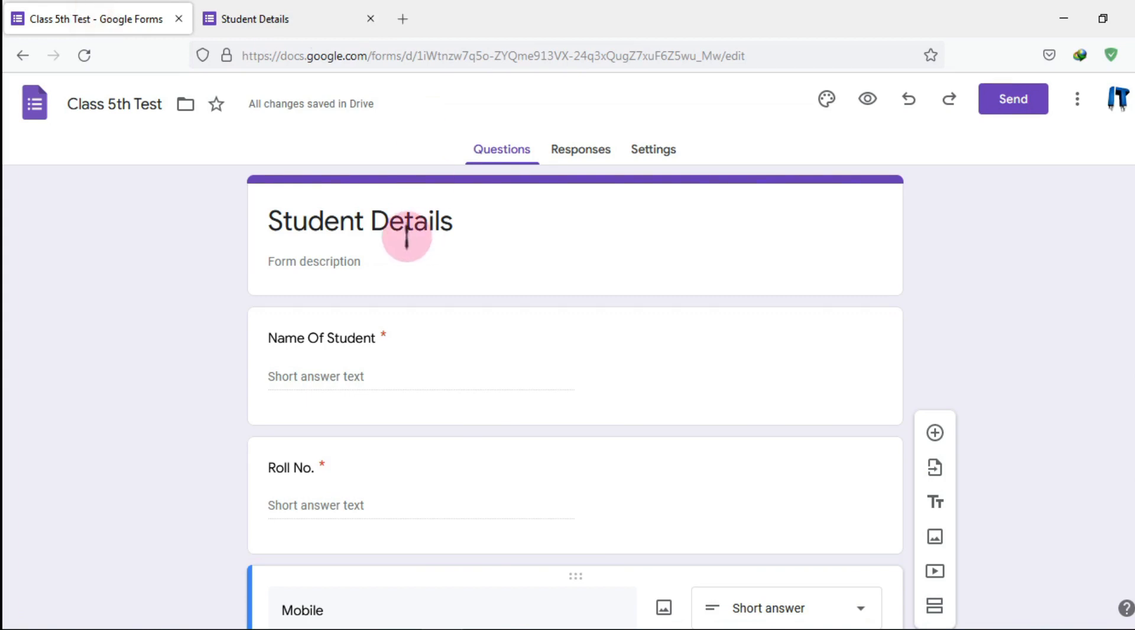
Add a title and description block directly below the form's header card
{"action": "left_click", "coordinate": [488, 230]}
{"action": "left_click", "coordinate": [488, 230]}
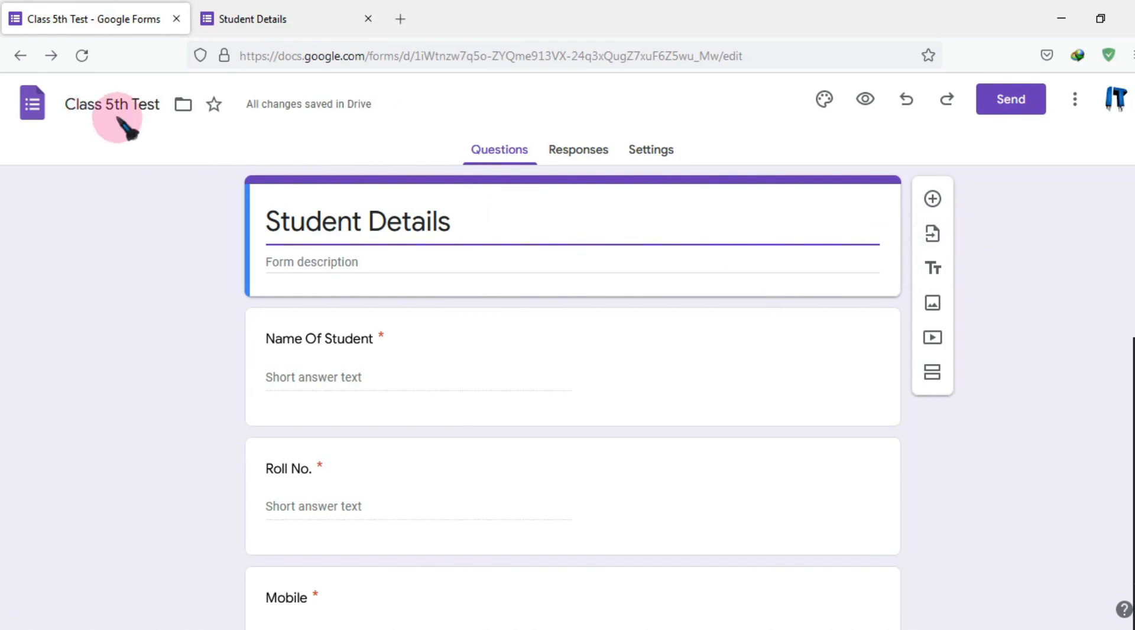
{"action": "left_click", "coordinate": [934, 270]}
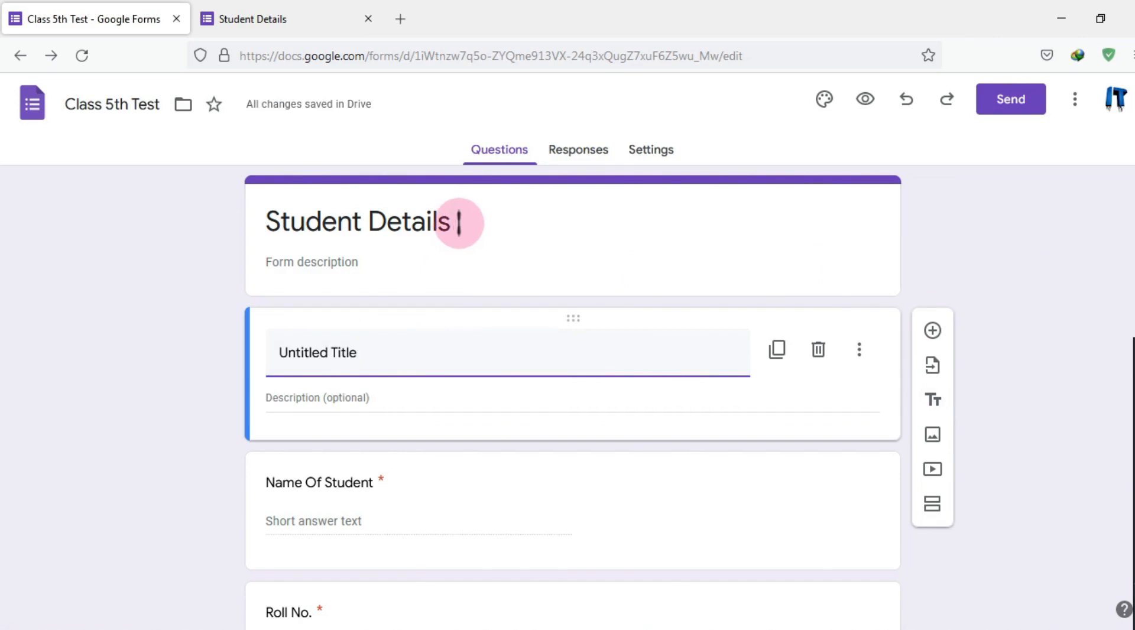
Move the text "Student Details" from the header card's title into the title of the untitled block below it
{"action": "left_click_drag", "start_coordinate": [460, 222], "coordinate": [256, 221]}
{"action": "key", "text": "ctrl+c"}
{"action": "key", "text": "BackSpace"}
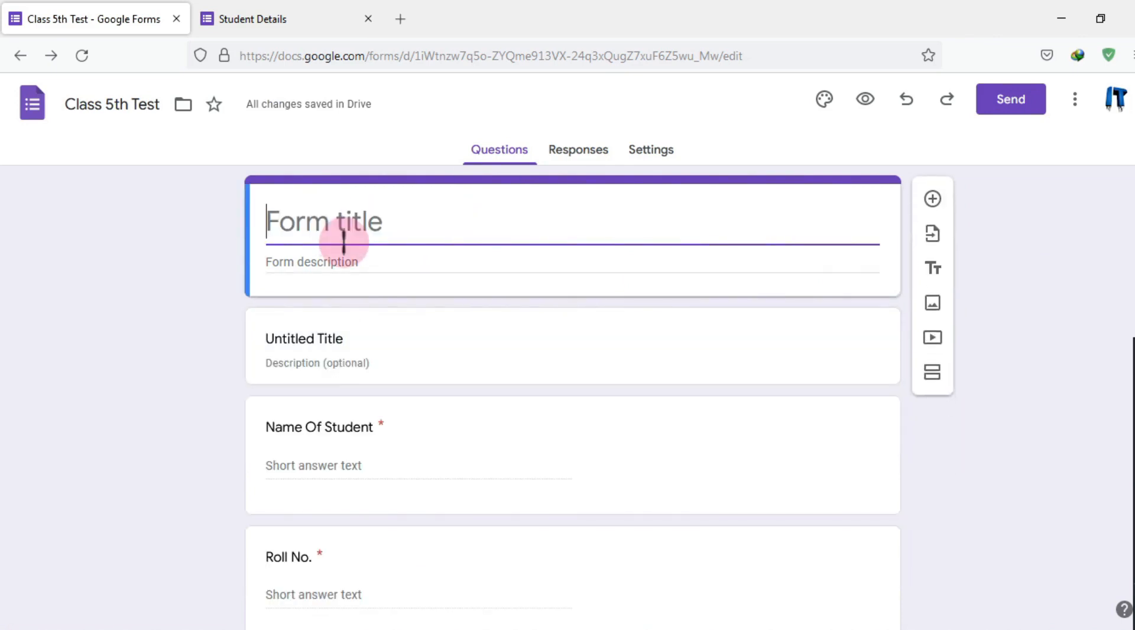
{"action": "left_click", "coordinate": [359, 350]}
{"action": "key", "text": "ctrl+v"}
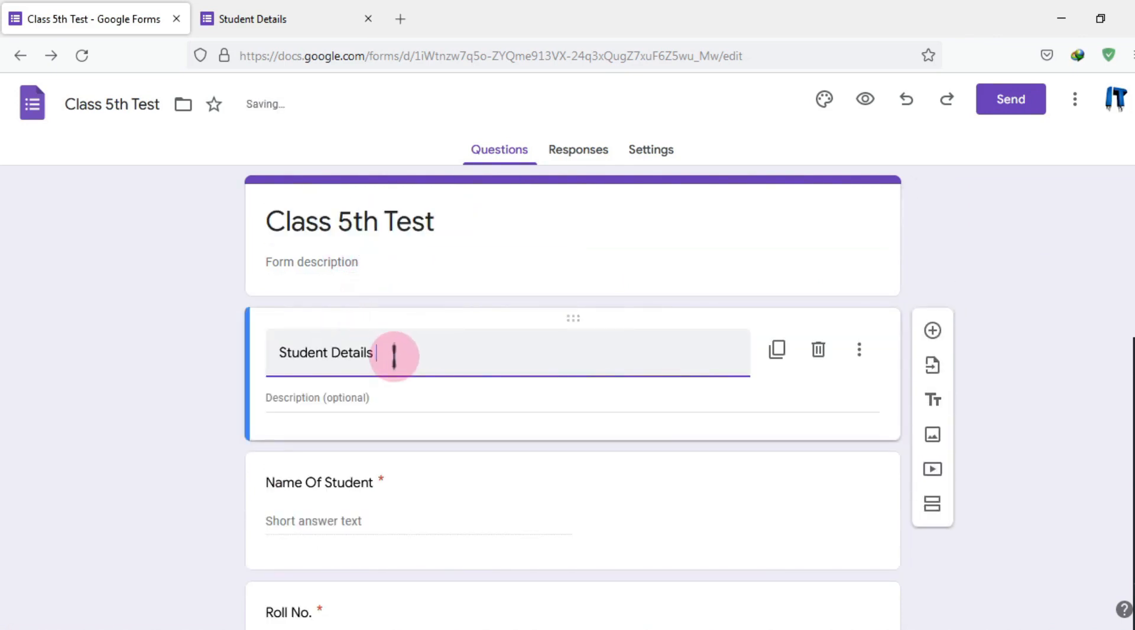
{"action": "left_click", "coordinate": [454, 226]}
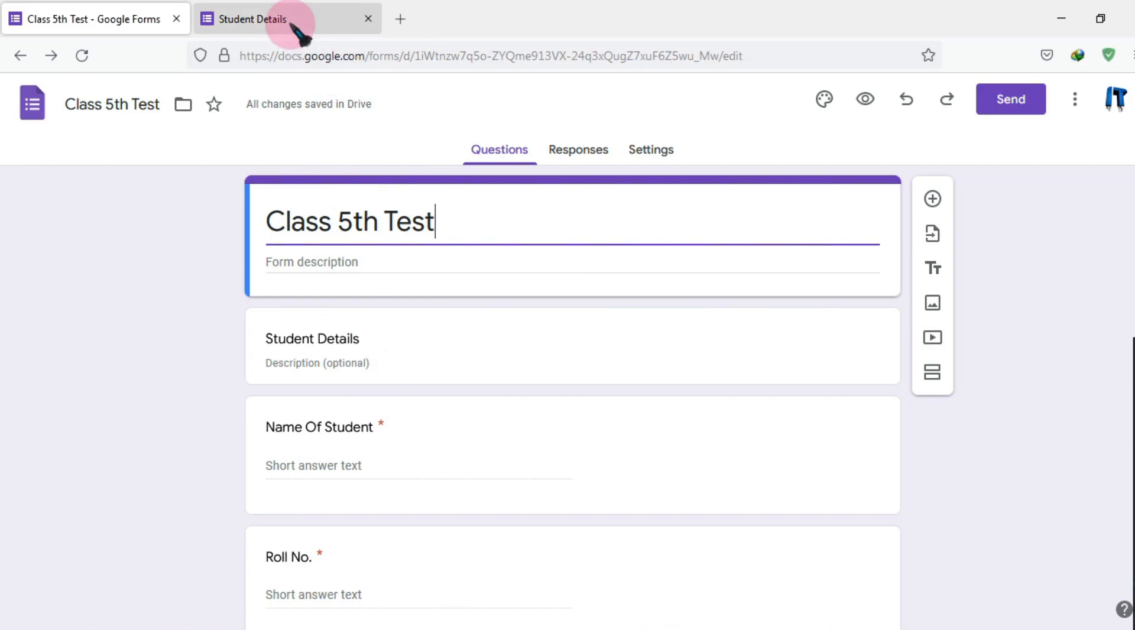
Close the outdated preview, check the whole form in a fresh preview, and close that one too
{"action": "left_click", "coordinate": [367, 19]}
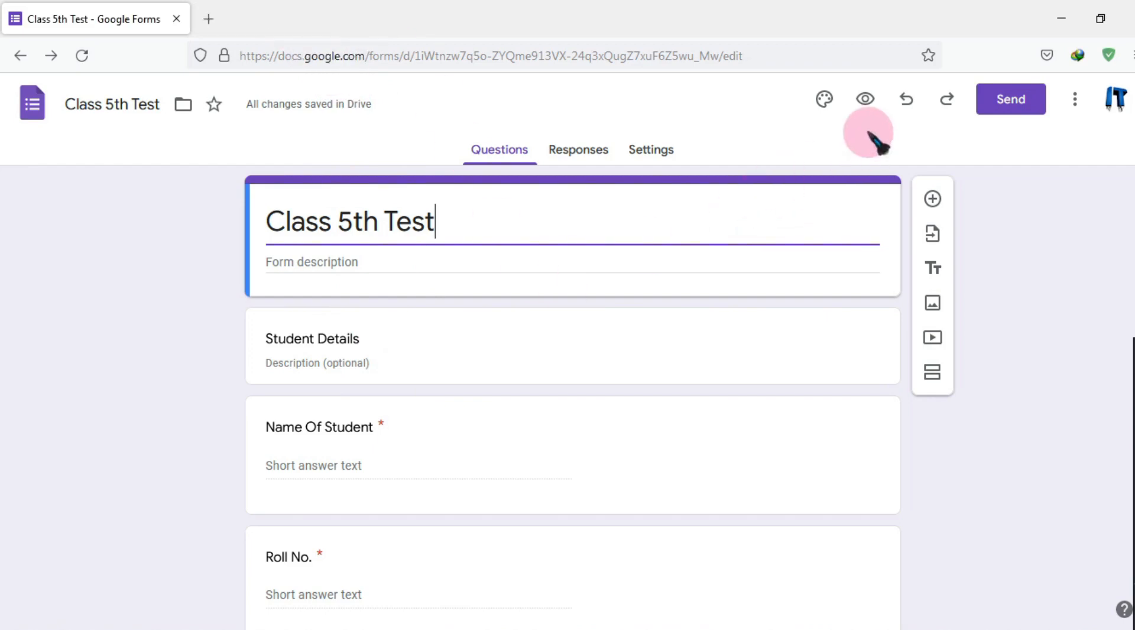
{"action": "left_click", "coordinate": [869, 105]}
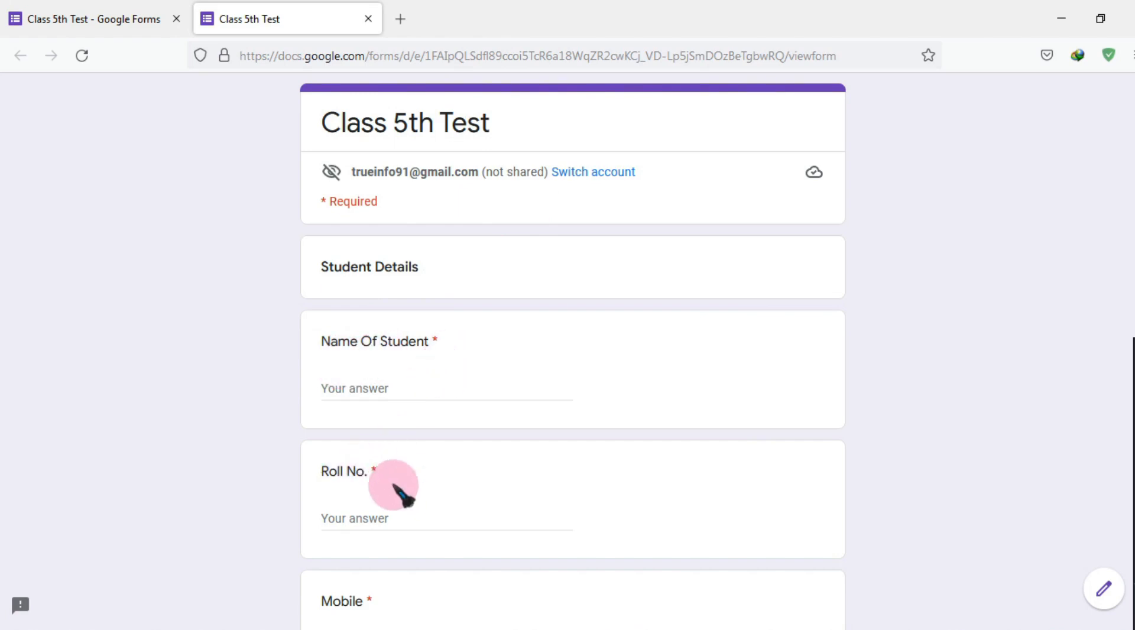
{"action": "scroll", "coordinate": [405, 499], "scroll_direction": "down", "scroll_amount": 3}
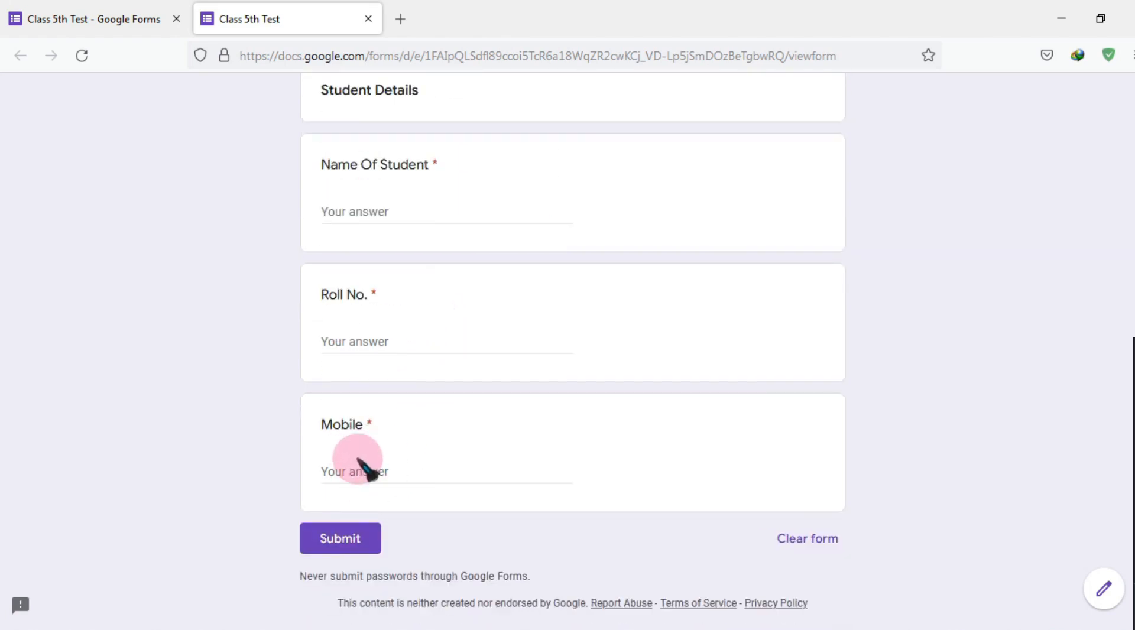
{"action": "scroll", "coordinate": [489, 463], "scroll_direction": "up", "scroll_amount": 3}
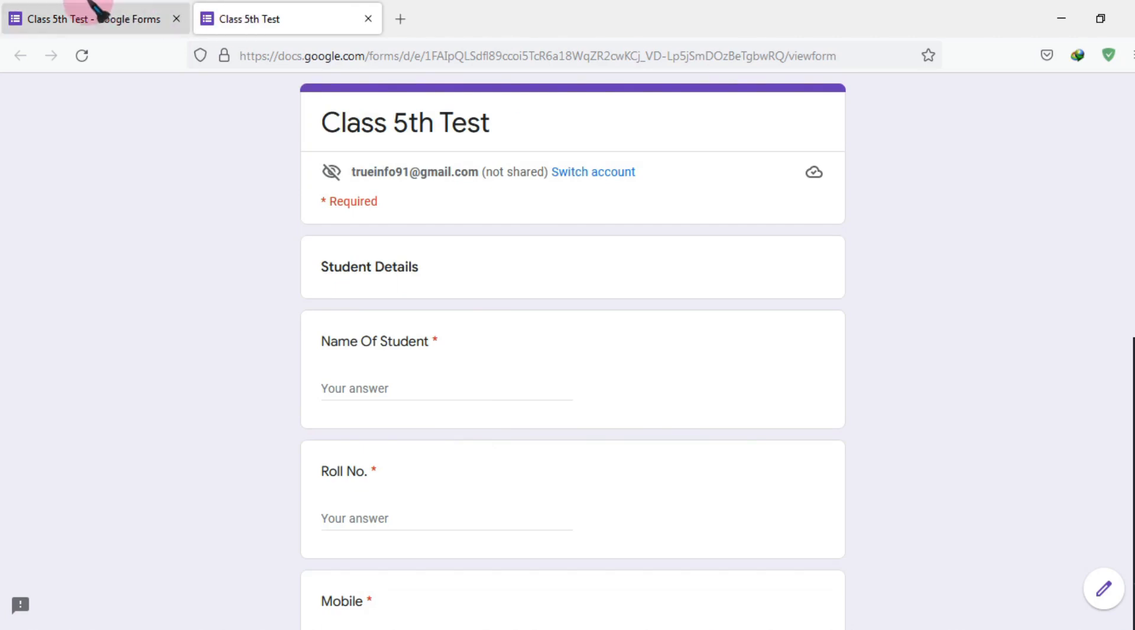
{"action": "left_click", "coordinate": [368, 18]}
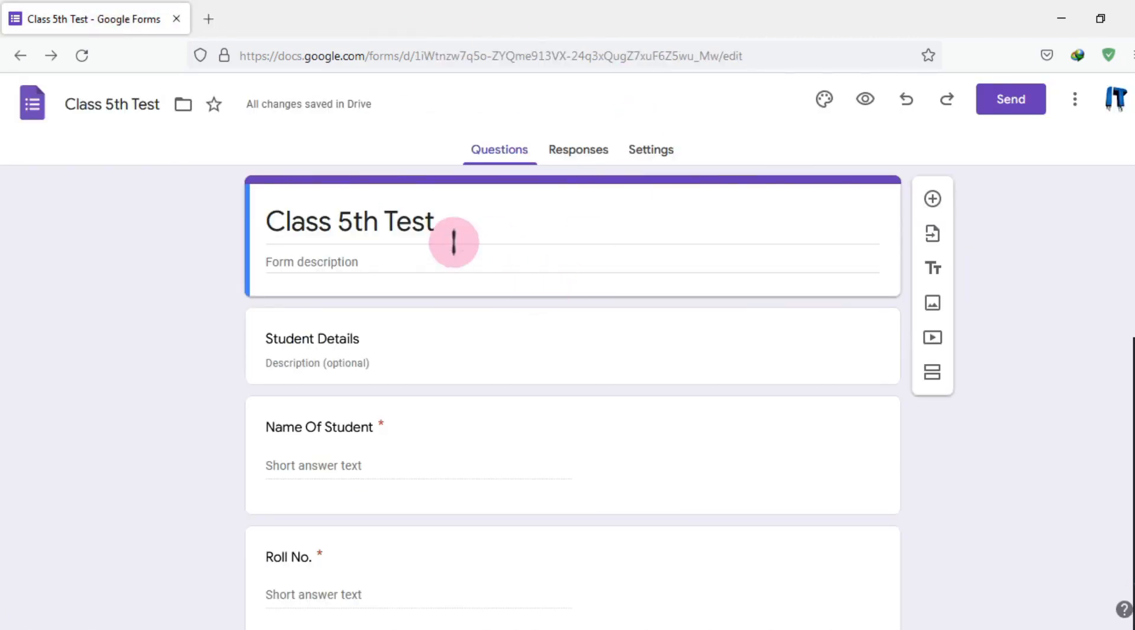
Set the description of the "Student Details" block to "All Entries Are Compulsory."
{"action": "scroll", "coordinate": [407, 296], "scroll_direction": "down", "scroll_amount": 2}
{"action": "left_click", "coordinate": [380, 272]}
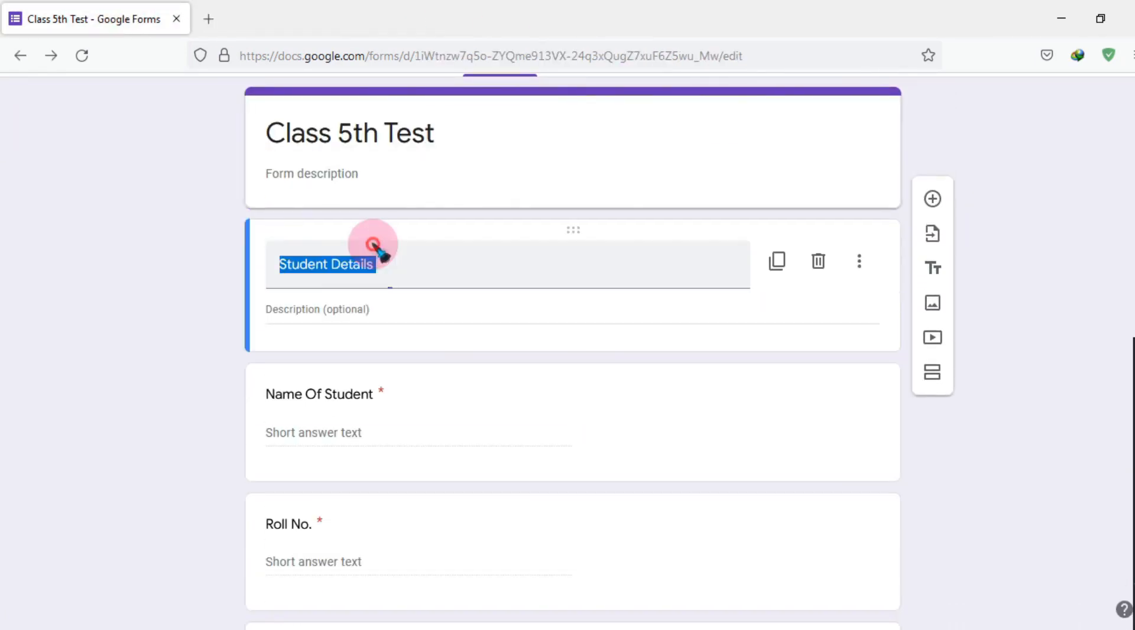
{"action": "left_click", "coordinate": [355, 309]}
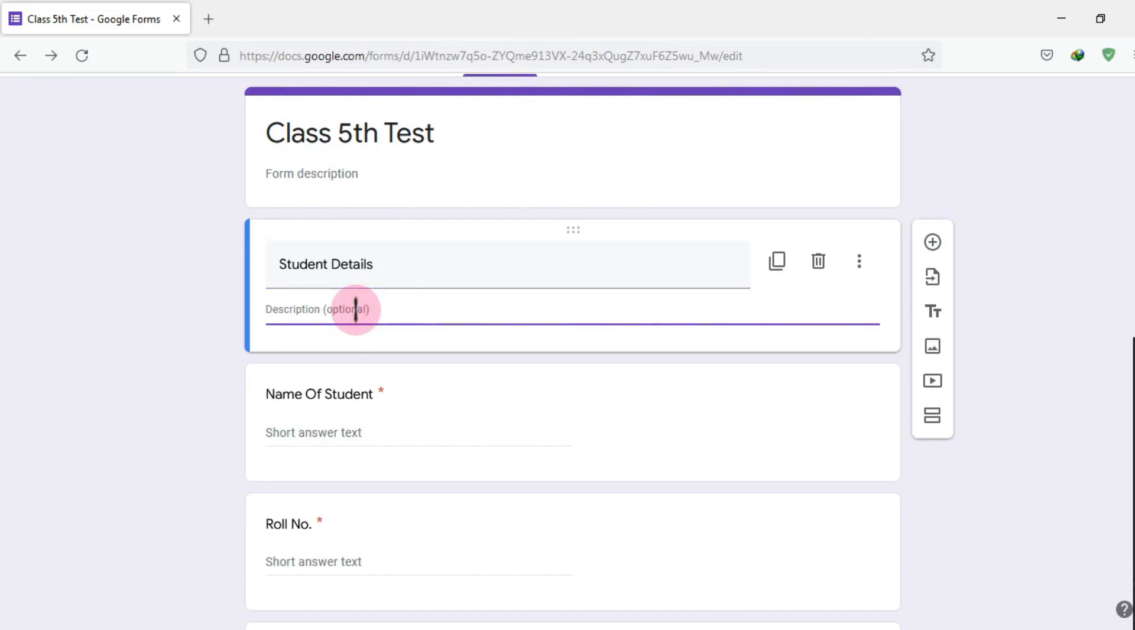
{"action": "type", "text": "A"}
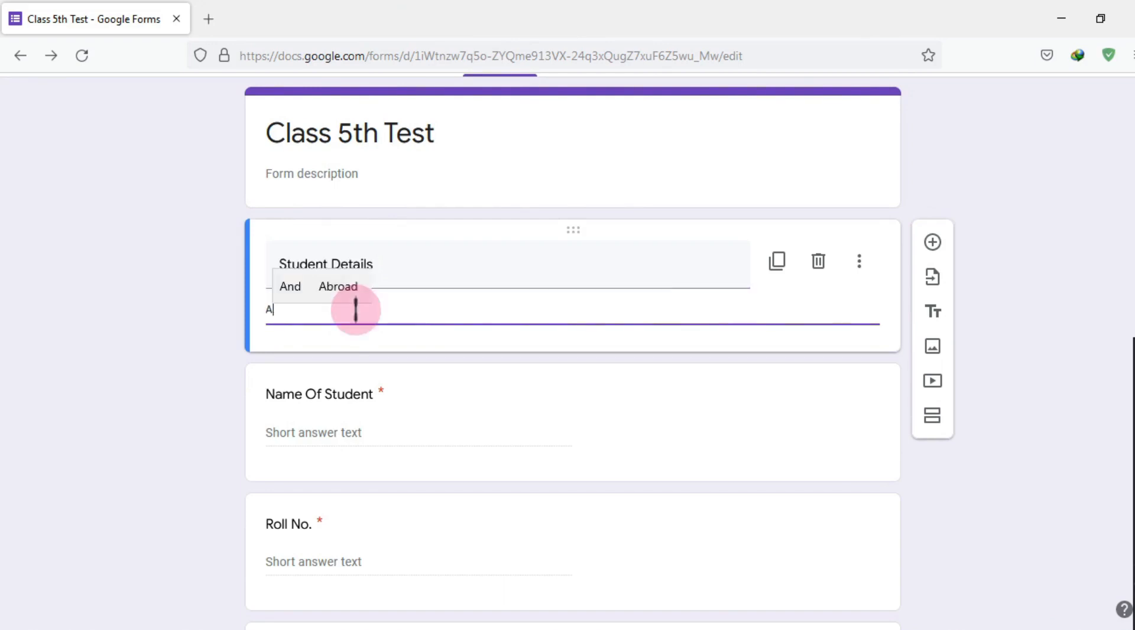
{"action": "type", "text": "ll Ent"}
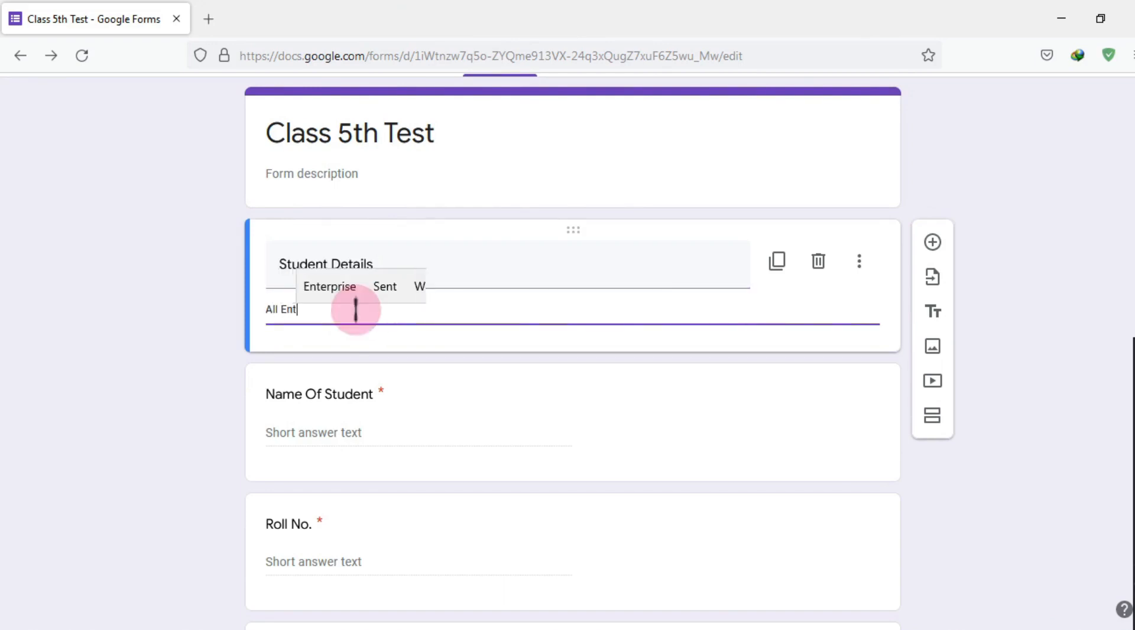
{"action": "type", "text": "ries Ar"}
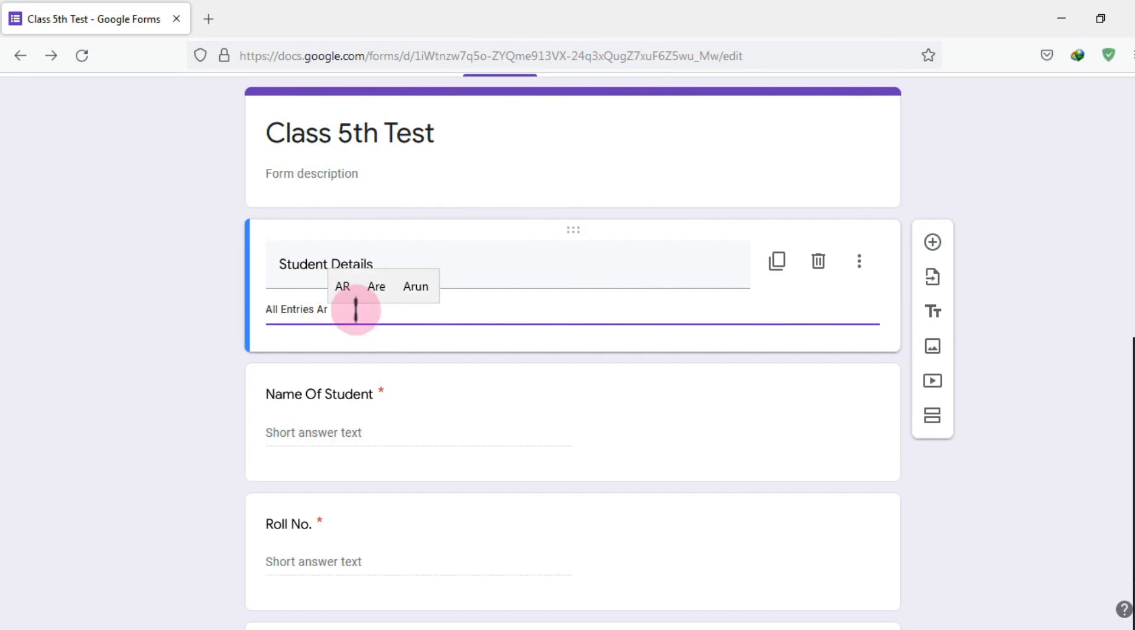
{"action": "type", "text": "e Com"}
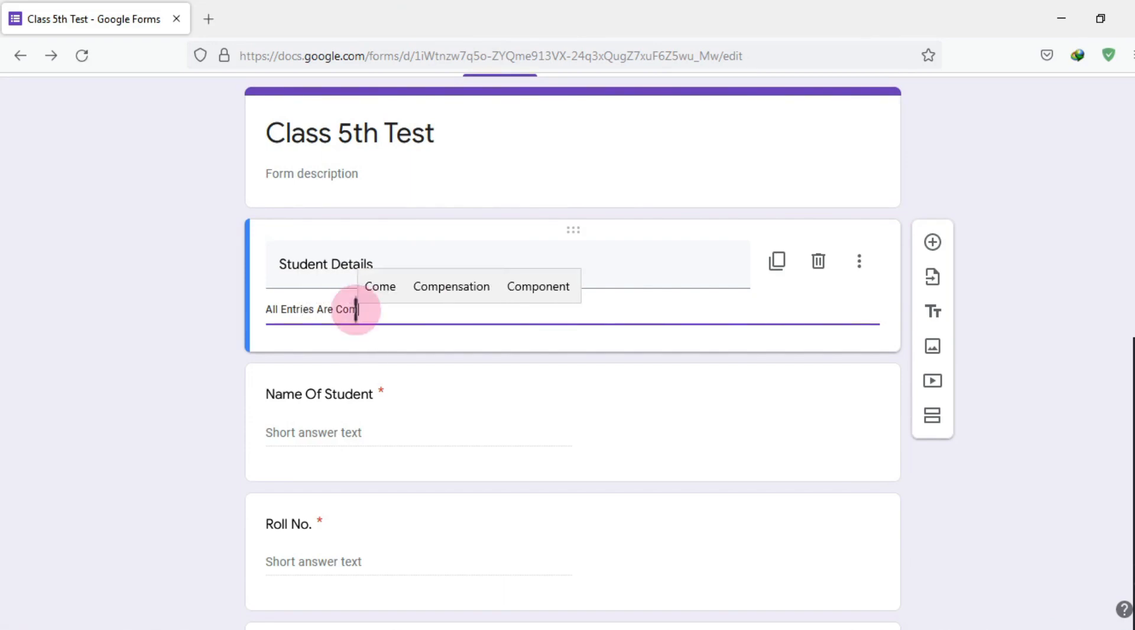
{"action": "type", "text": "pulso"}
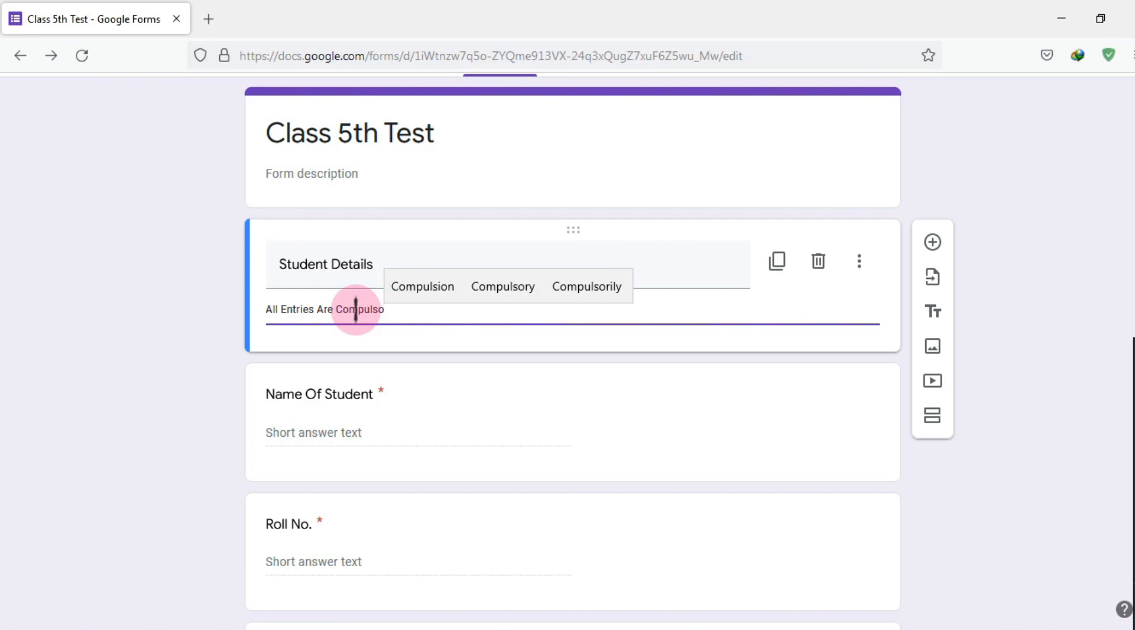
{"action": "left_click", "coordinate": [499, 287]}
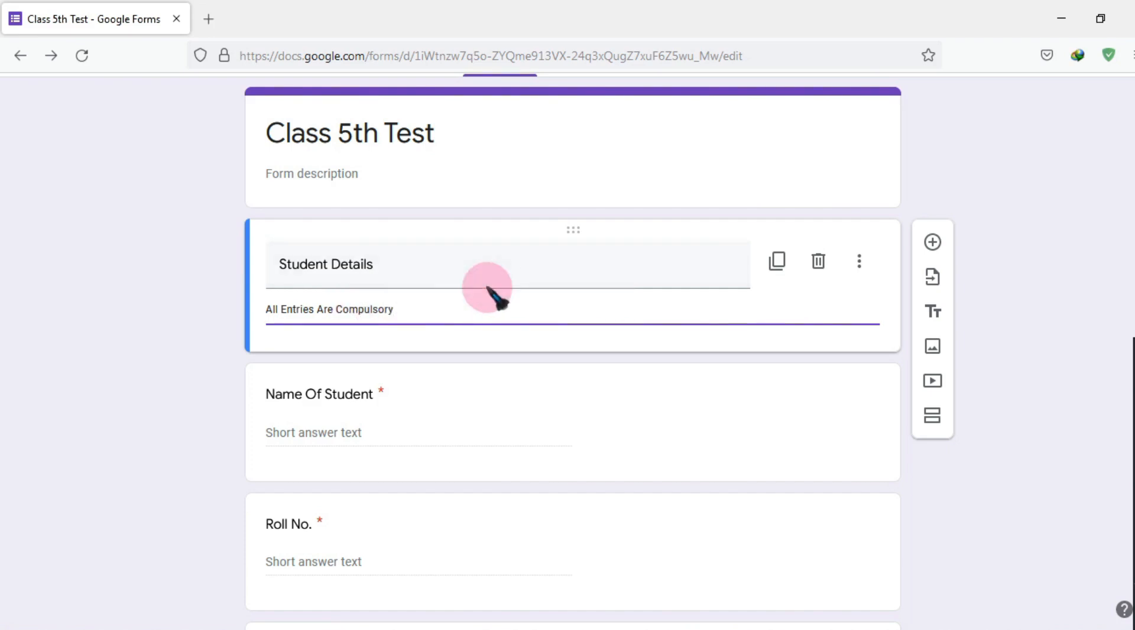
{"action": "type", "text": "."}
{"action": "left_click", "coordinate": [160, 343]}
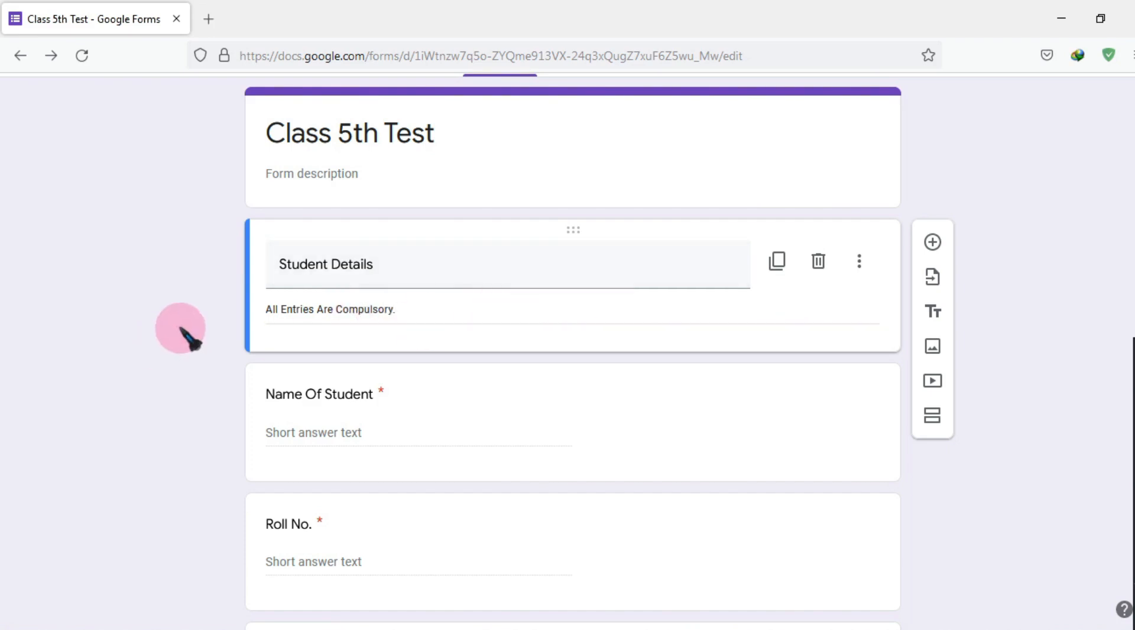
Look over the student detail questions and select the Mobile question at the end of the form
{"action": "scroll", "coordinate": [334, 382], "scroll_direction": "down", "scroll_amount": 2}
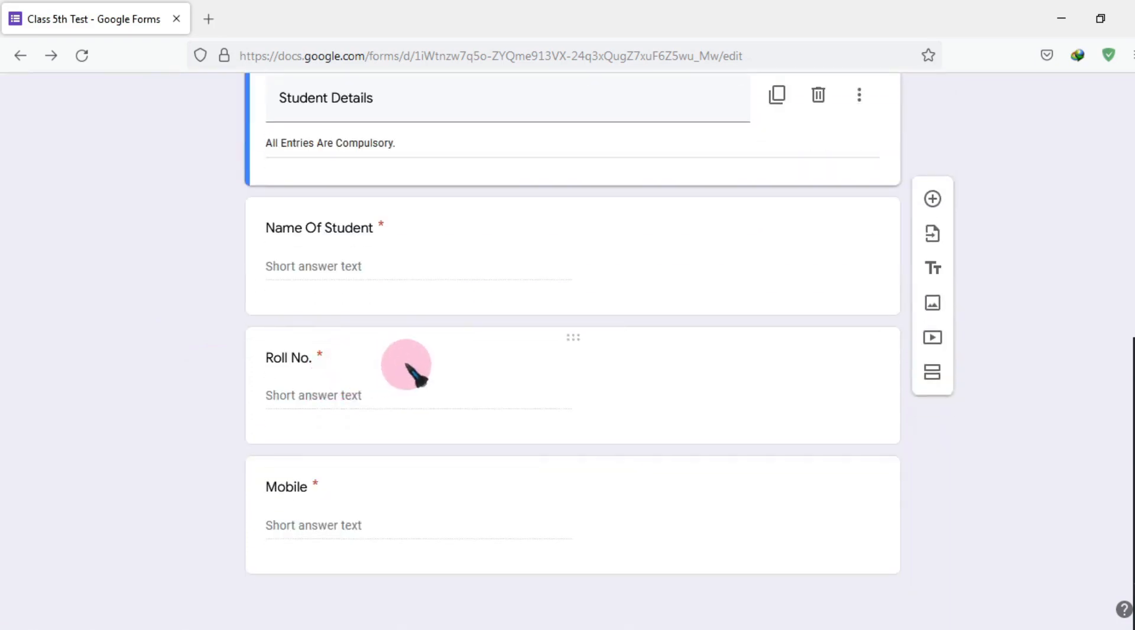
{"action": "scroll", "coordinate": [608, 362], "scroll_direction": "up", "scroll_amount": 3}
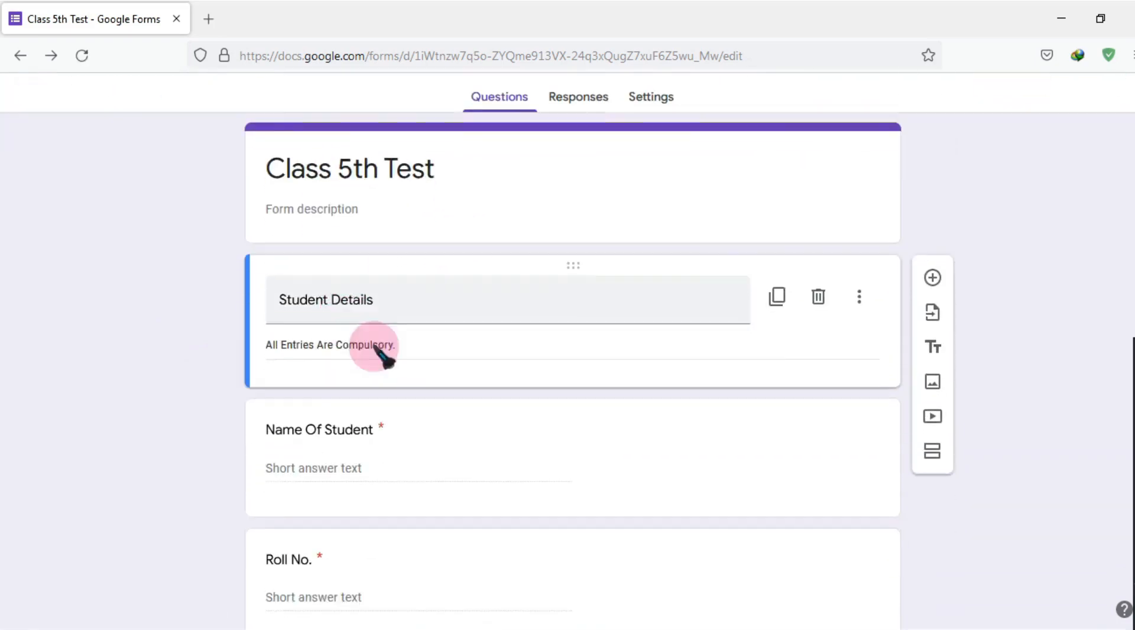
{"action": "scroll", "coordinate": [385, 357], "scroll_direction": "down", "scroll_amount": 4}
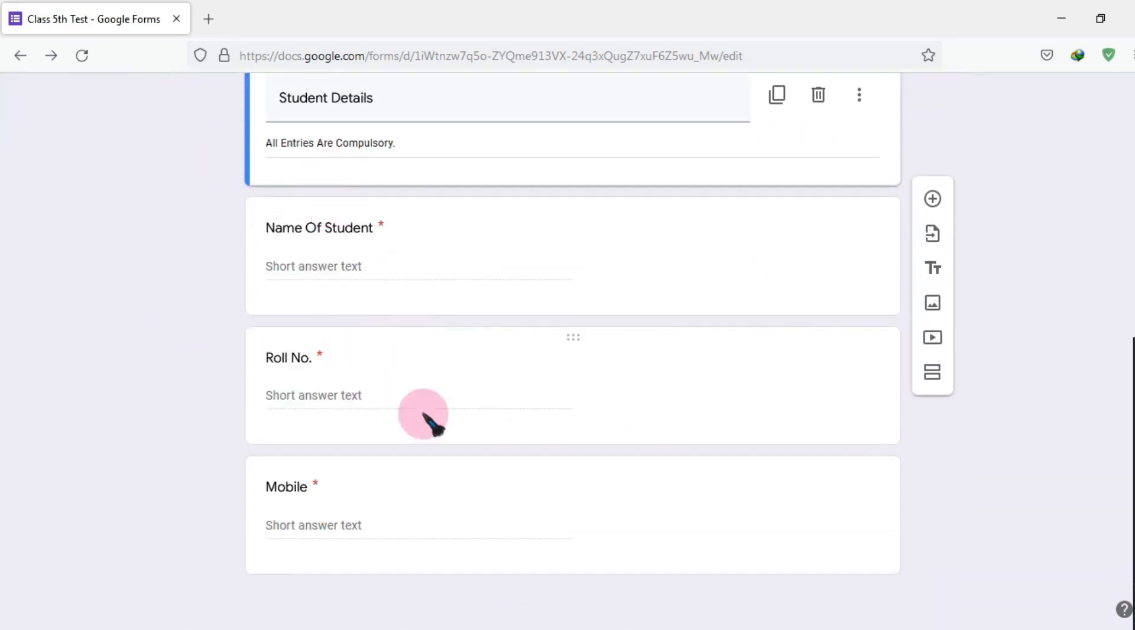
{"action": "left_click", "coordinate": [362, 485]}
{"action": "left_click", "coordinate": [197, 464]}
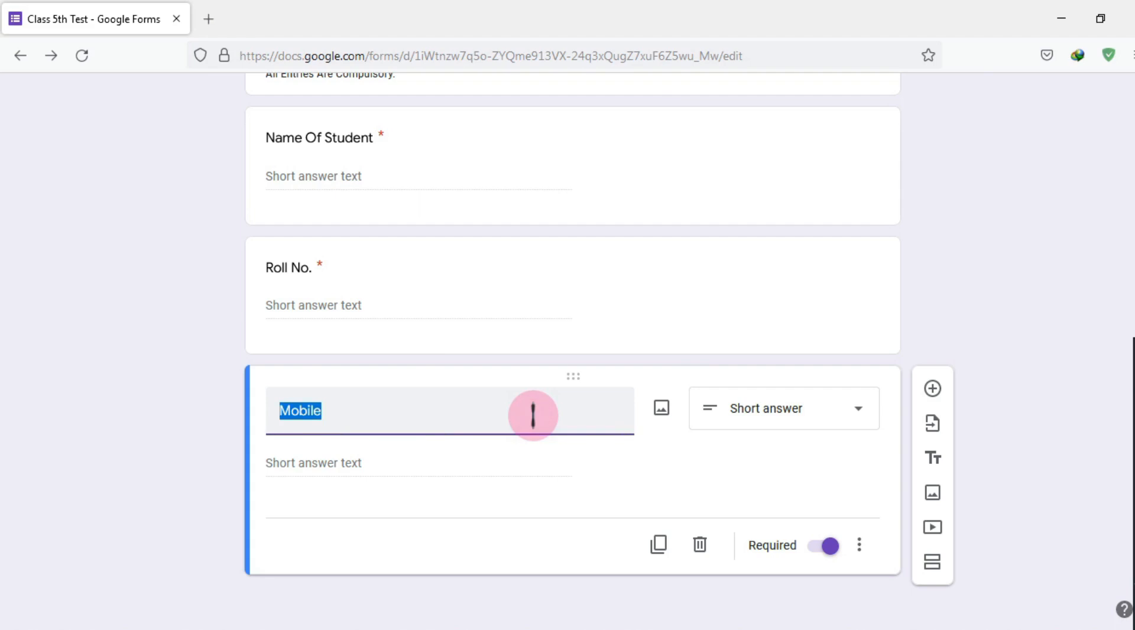
{"action": "left_click", "coordinate": [160, 481]}
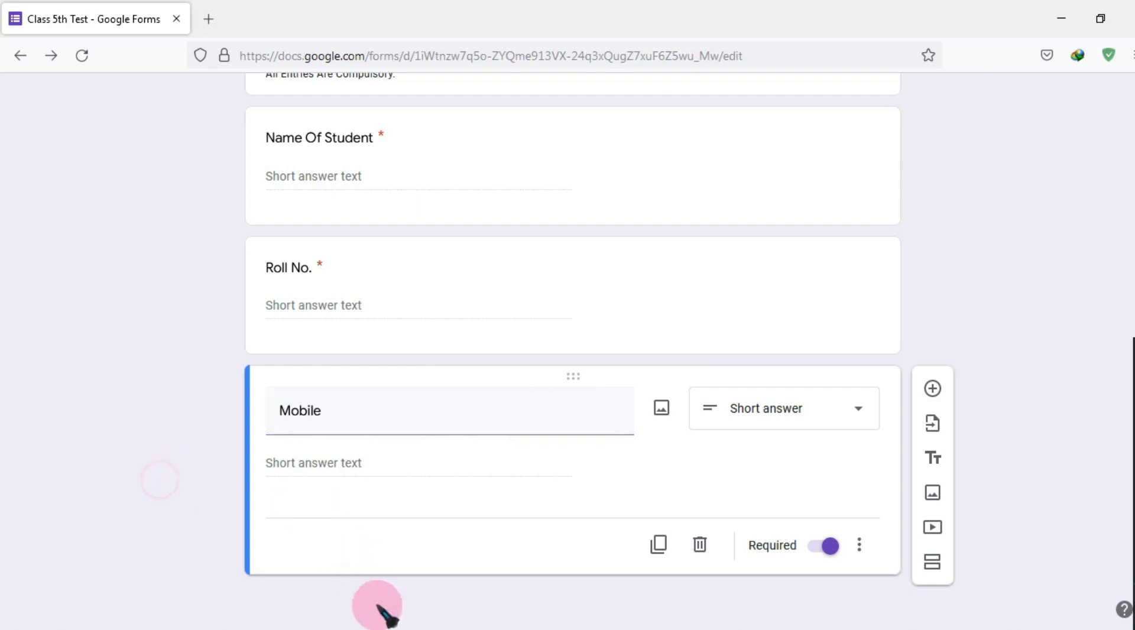
Switch to the Excel worksheet and examine the General Knowledge, English and Time Related question headings in row 1
{"action": "left_click", "coordinate": [397, 625]}
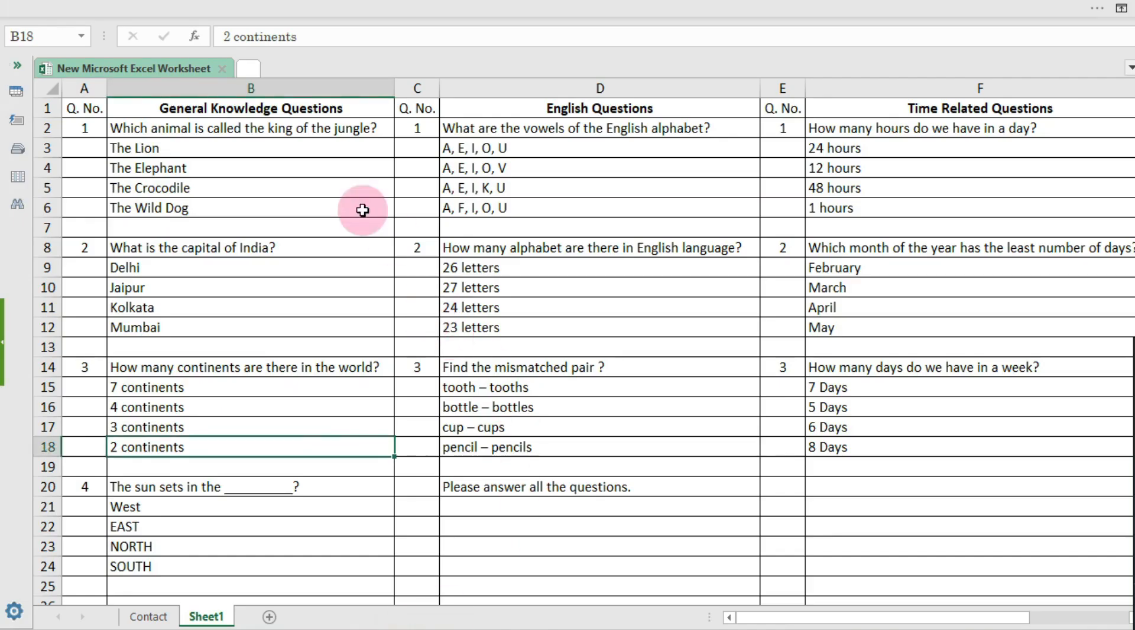
{"action": "left_click", "coordinate": [274, 102]}
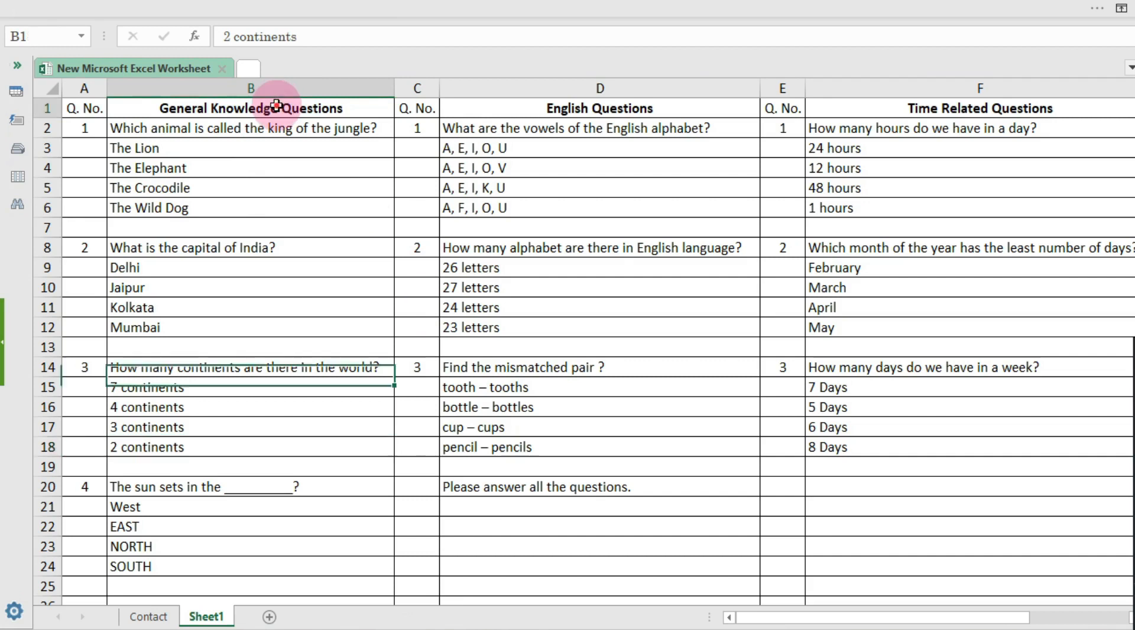
{"action": "left_click", "coordinate": [639, 110]}
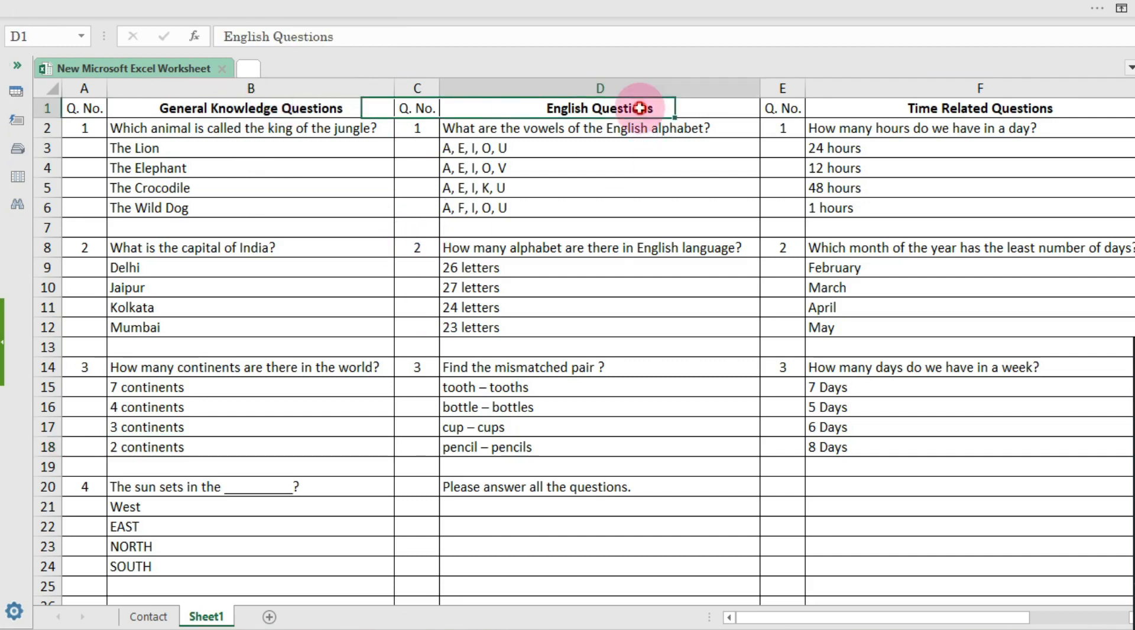
{"action": "left_click", "coordinate": [971, 111]}
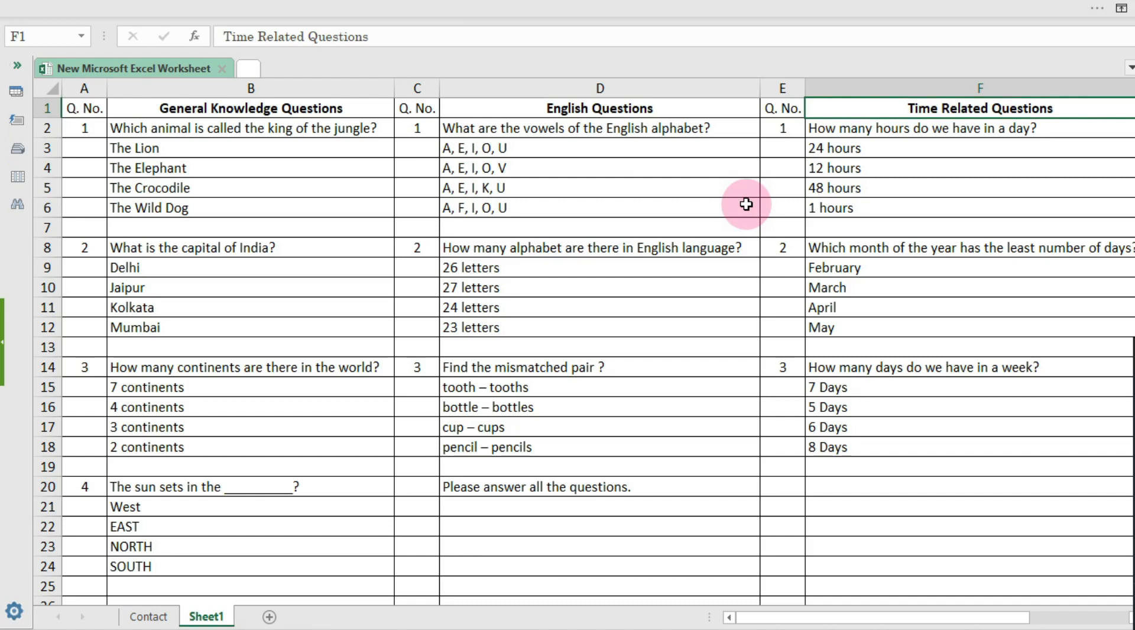
{"action": "left_click", "coordinate": [331, 108]}
{"action": "left_click", "coordinate": [566, 102]}
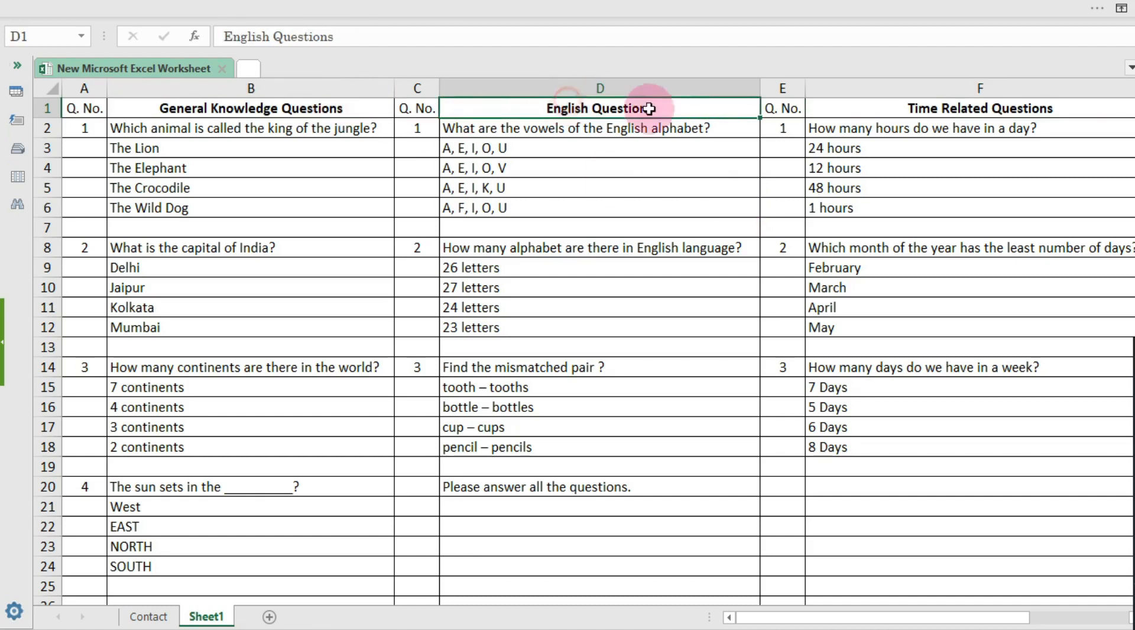
{"action": "left_click", "coordinate": [955, 109]}
{"action": "left_click", "coordinate": [315, 107]}
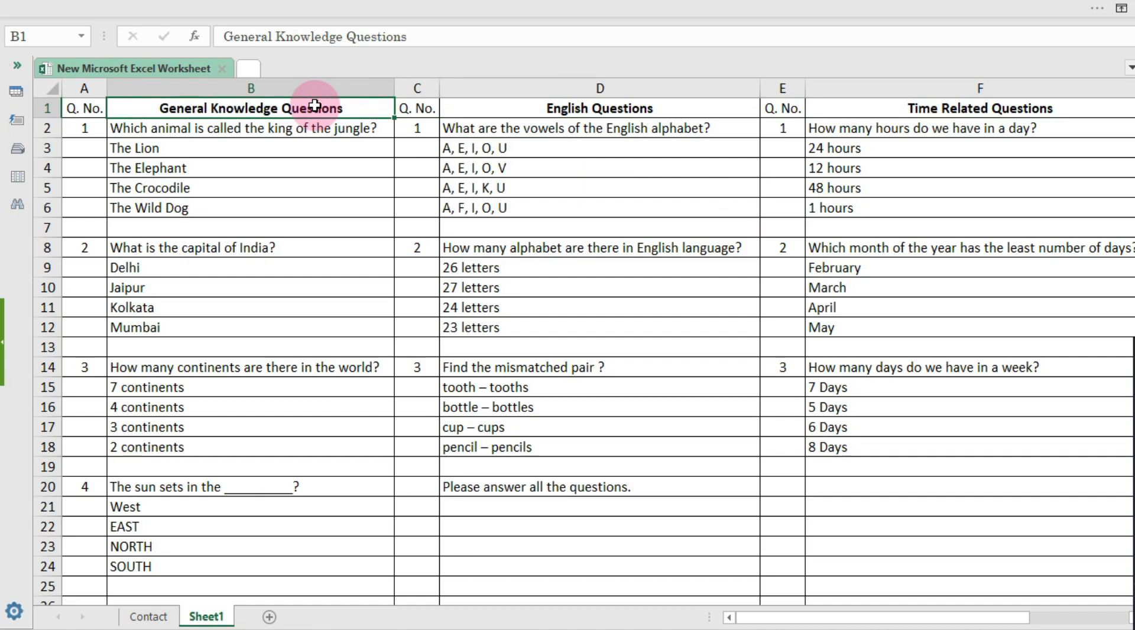
{"action": "left_click", "coordinate": [660, 107]}
{"action": "left_click", "coordinate": [825, 108]}
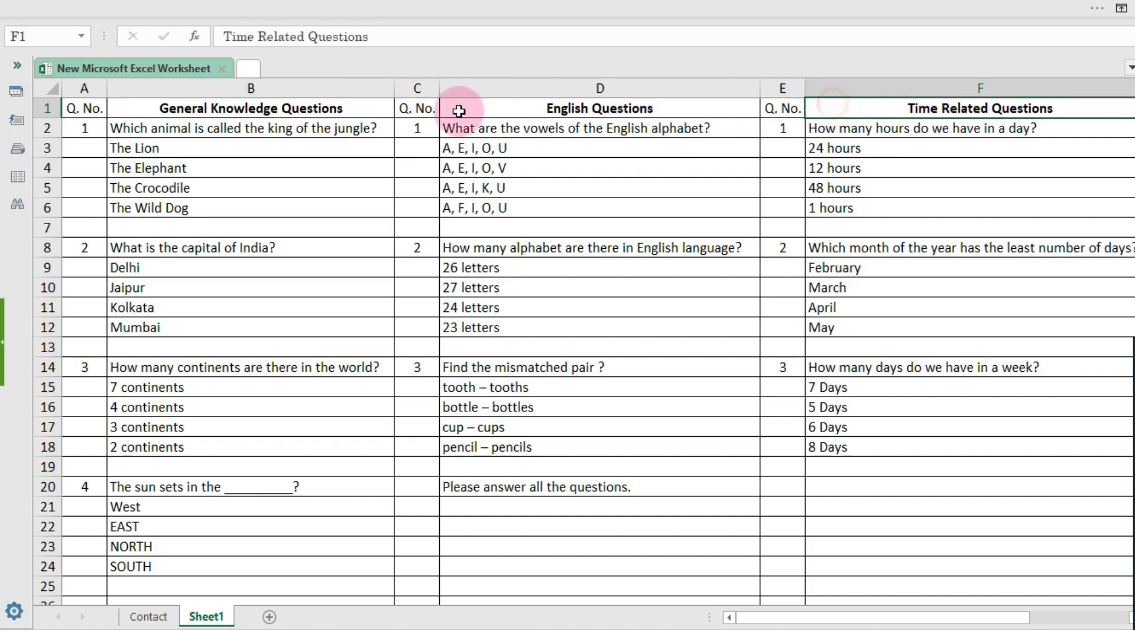
{"action": "left_click", "coordinate": [299, 109]}
{"action": "left_click", "coordinate": [549, 110]}
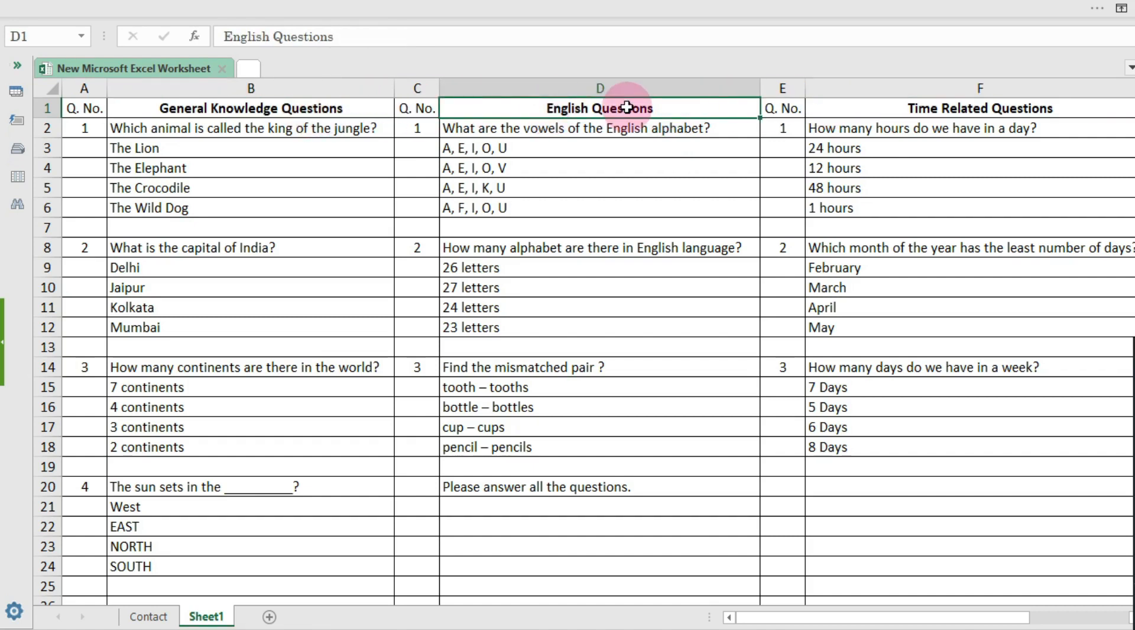
{"action": "left_click", "coordinate": [846, 107]}
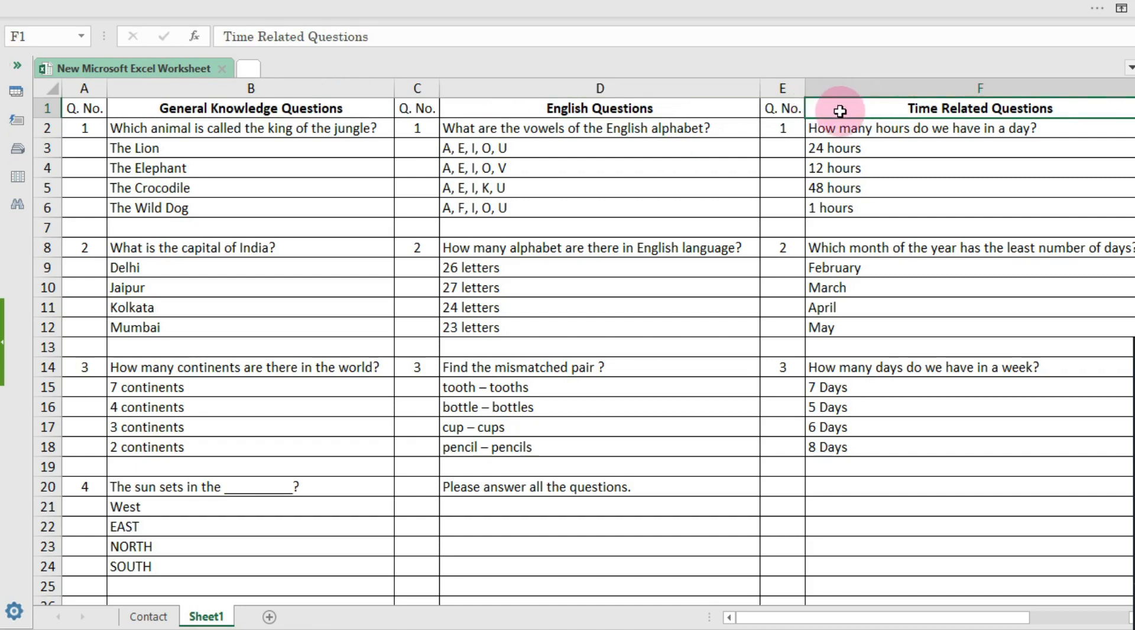
{"action": "left_click", "coordinate": [338, 108]}
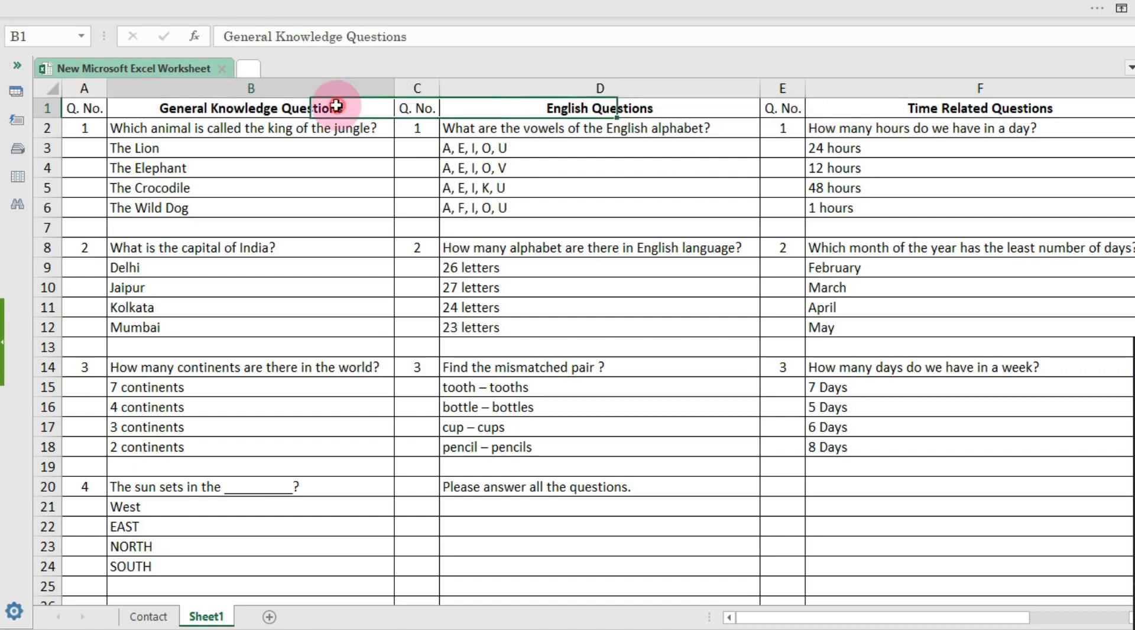
{"action": "left_click", "coordinate": [535, 107]}
{"action": "left_click", "coordinate": [862, 107]}
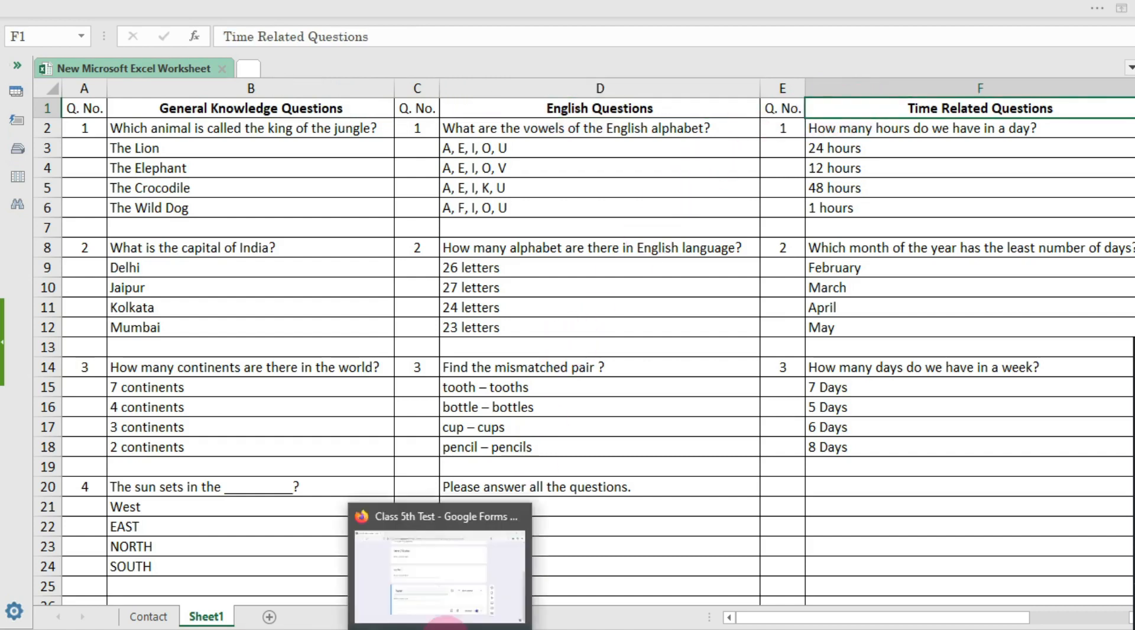
Switch back to the Google Form, add a new section after the Mobile question, and look over both sections
{"action": "left_click", "coordinate": [449, 618]}
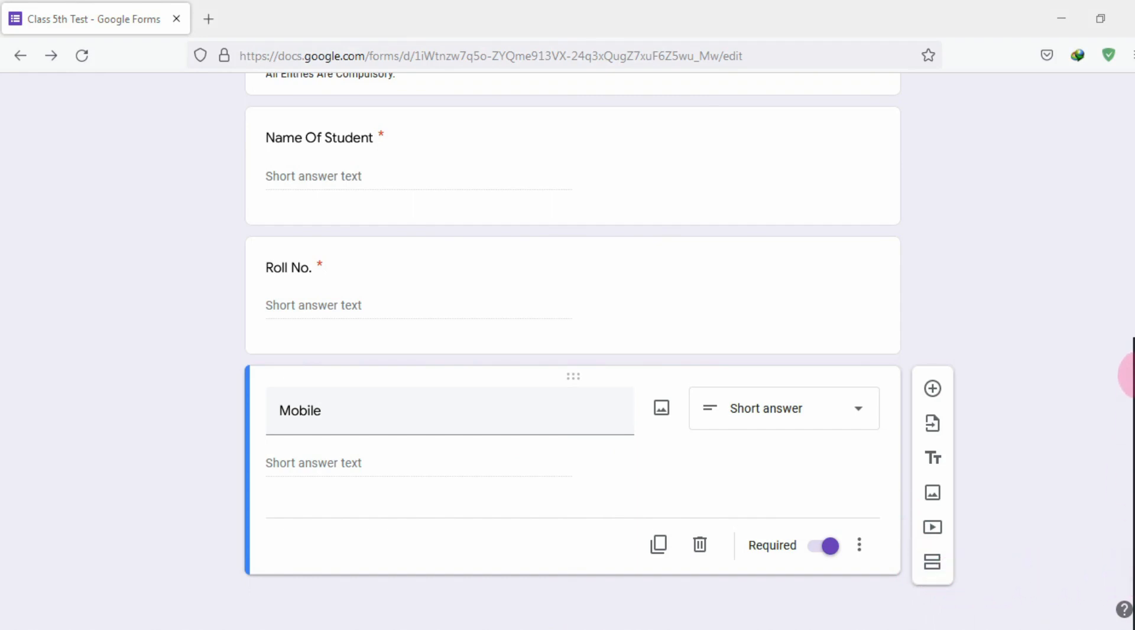
{"action": "left_click", "coordinate": [932, 563]}
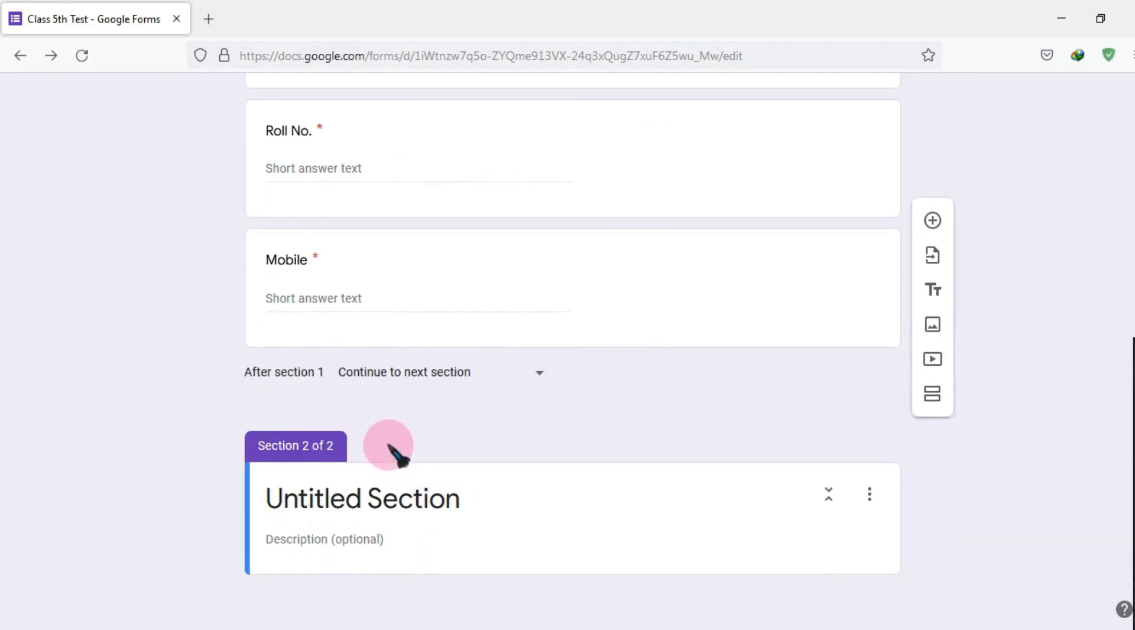
{"action": "scroll", "coordinate": [384, 410], "scroll_direction": "up", "scroll_amount": 8}
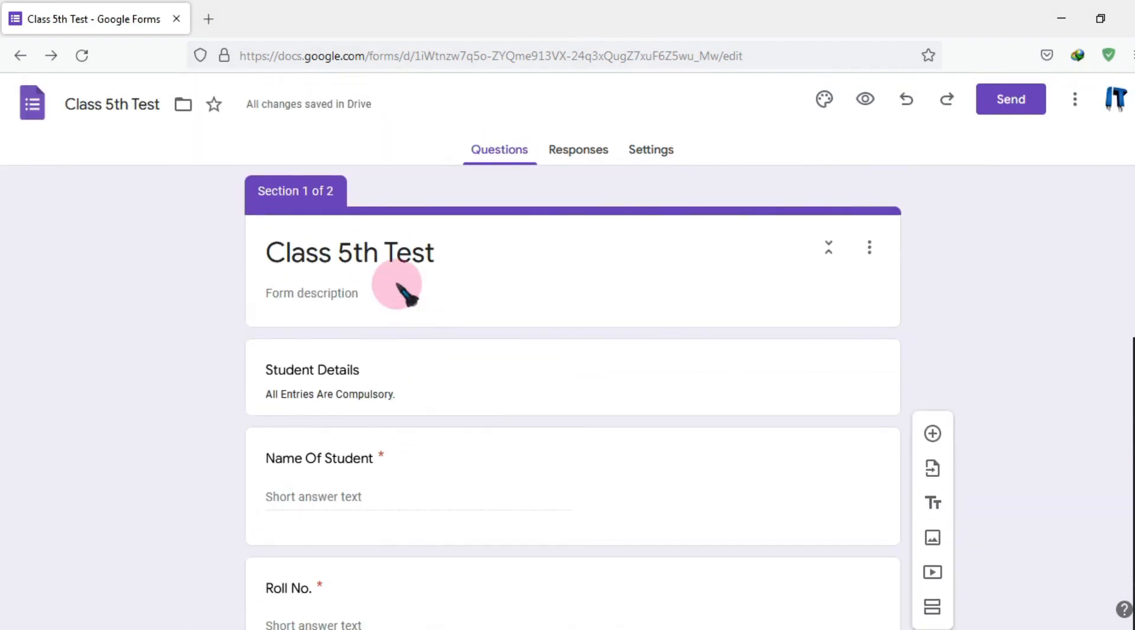
{"action": "scroll", "coordinate": [430, 278], "scroll_direction": "down", "scroll_amount": 2}
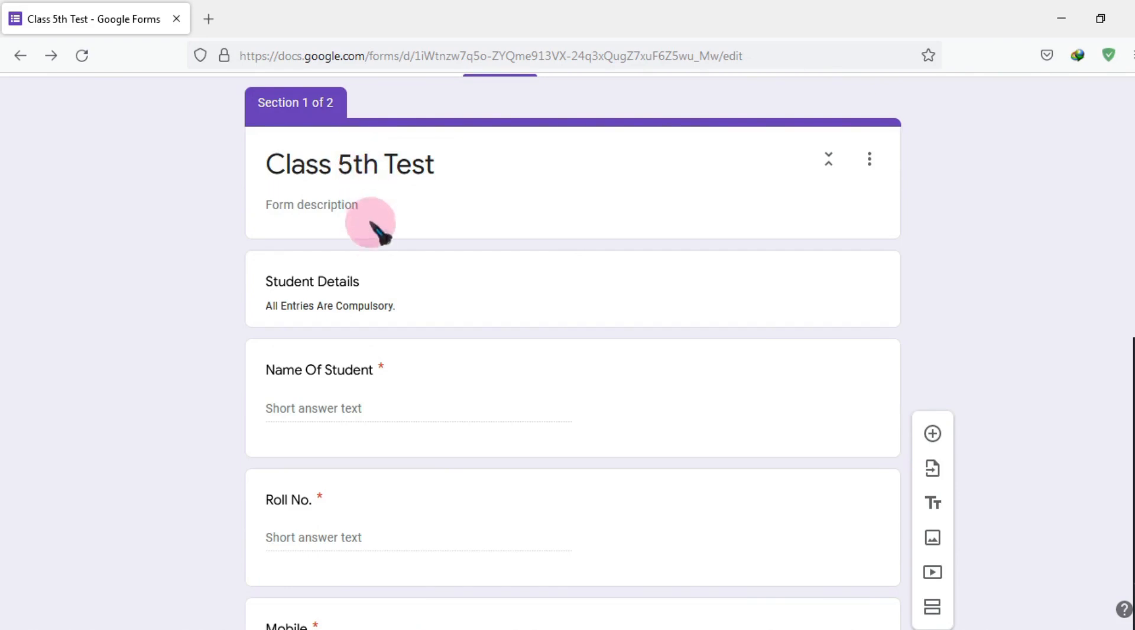
{"action": "scroll", "coordinate": [375, 254], "scroll_direction": "down", "scroll_amount": 6}
{"action": "scroll", "coordinate": [352, 355], "scroll_direction": "up", "scroll_amount": 8}
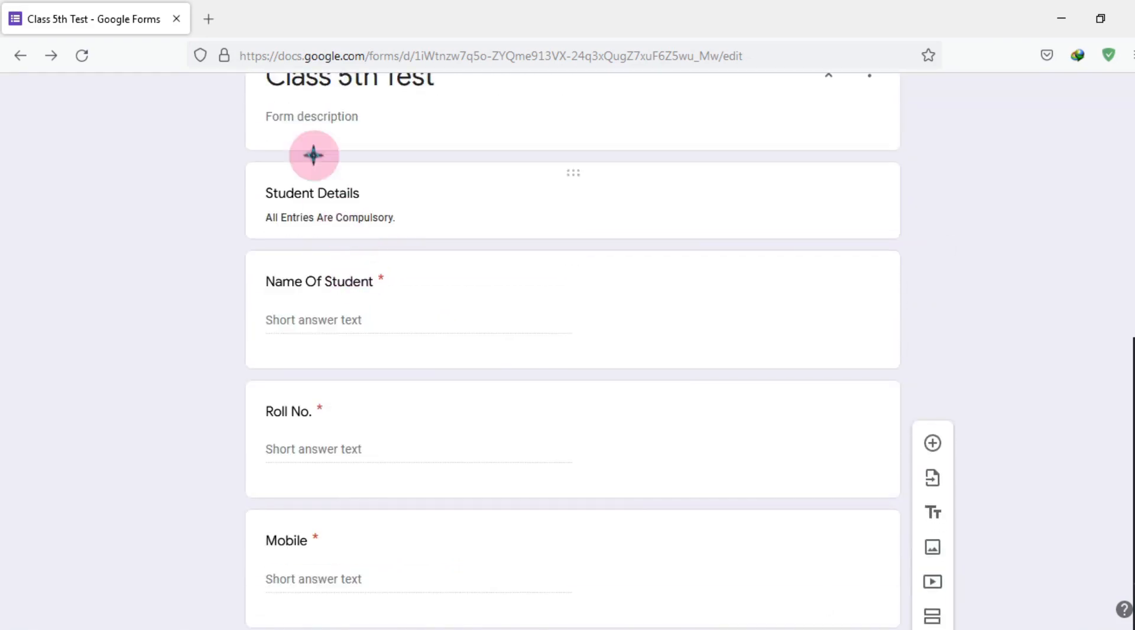
{"action": "scroll", "coordinate": [355, 260], "scroll_direction": "down", "scroll_amount": 4}
{"action": "scroll", "coordinate": [413, 283], "scroll_direction": "down", "scroll_amount": 3}
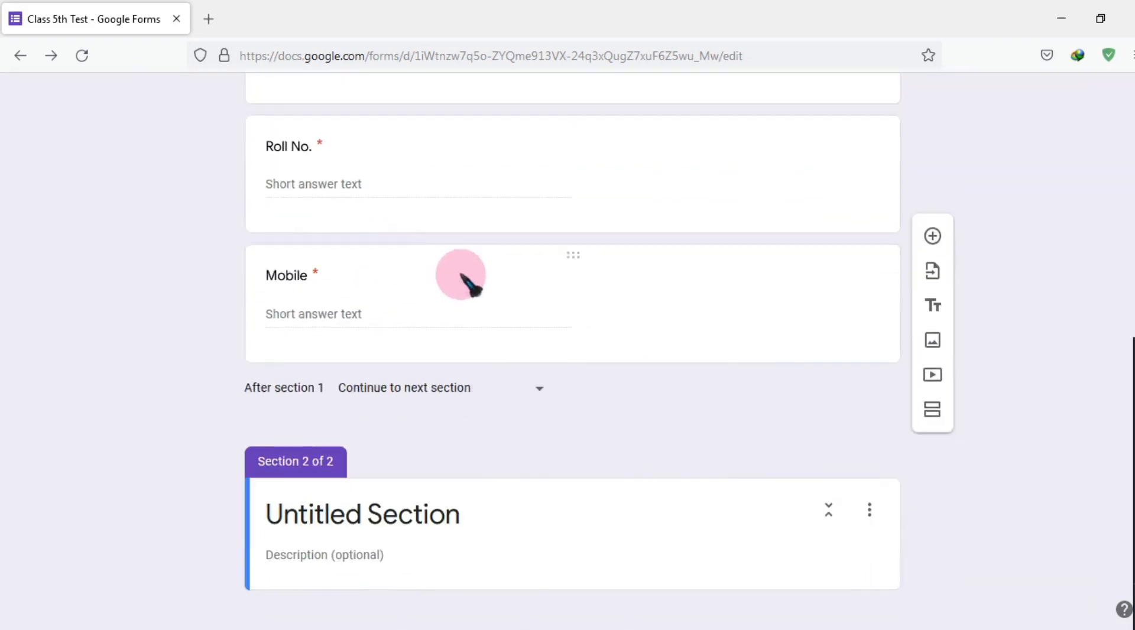
Preview the form, check how the first section leads on to the next one, and close the preview
{"action": "scroll", "coordinate": [810, 160], "scroll_direction": "up", "scroll_amount": 8}
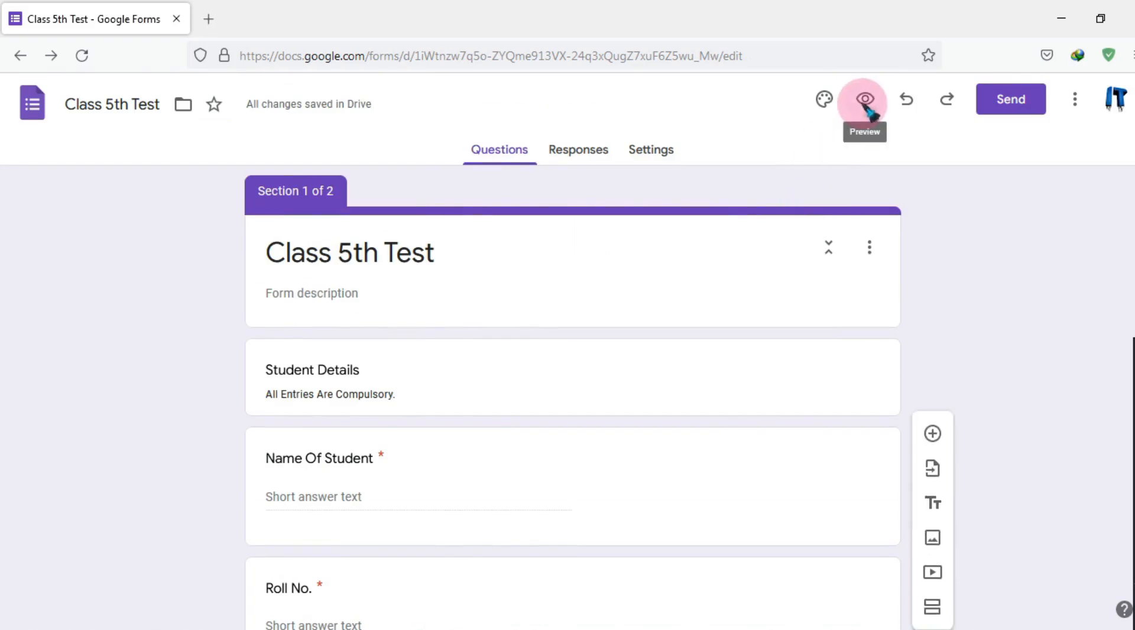
{"action": "left_click", "coordinate": [865, 101]}
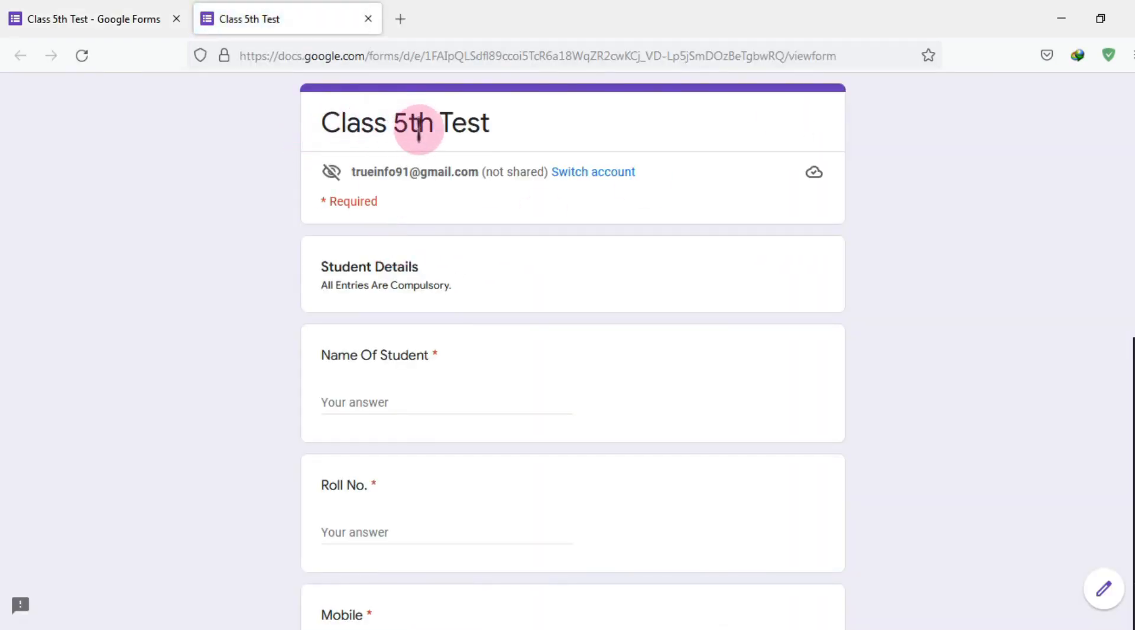
{"action": "scroll", "coordinate": [431, 233], "scroll_direction": "down", "scroll_amount": 4}
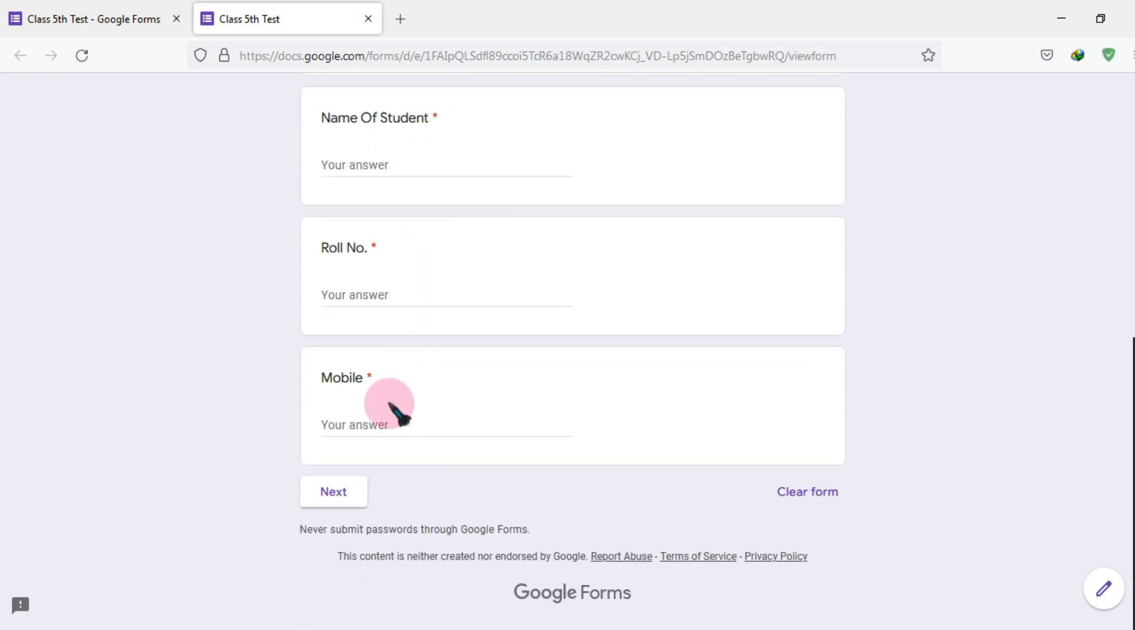
{"action": "scroll", "coordinate": [413, 395], "scroll_direction": "up", "scroll_amount": 3}
{"action": "scroll", "coordinate": [414, 391], "scroll_direction": "down", "scroll_amount": 3}
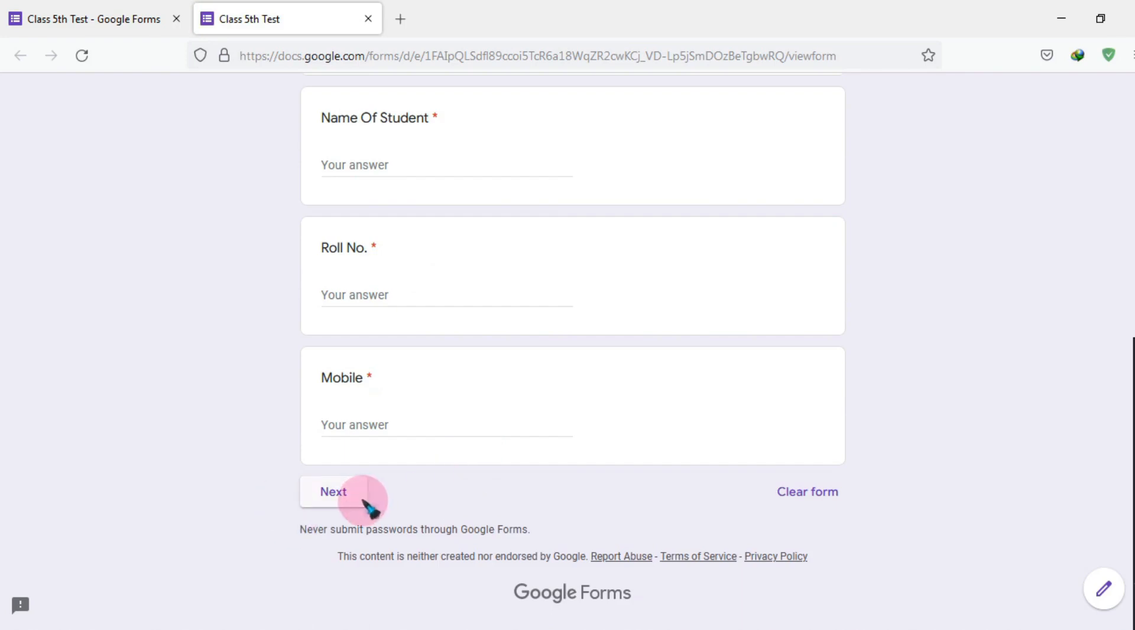
{"action": "scroll", "coordinate": [458, 405], "scroll_direction": "up", "scroll_amount": 3}
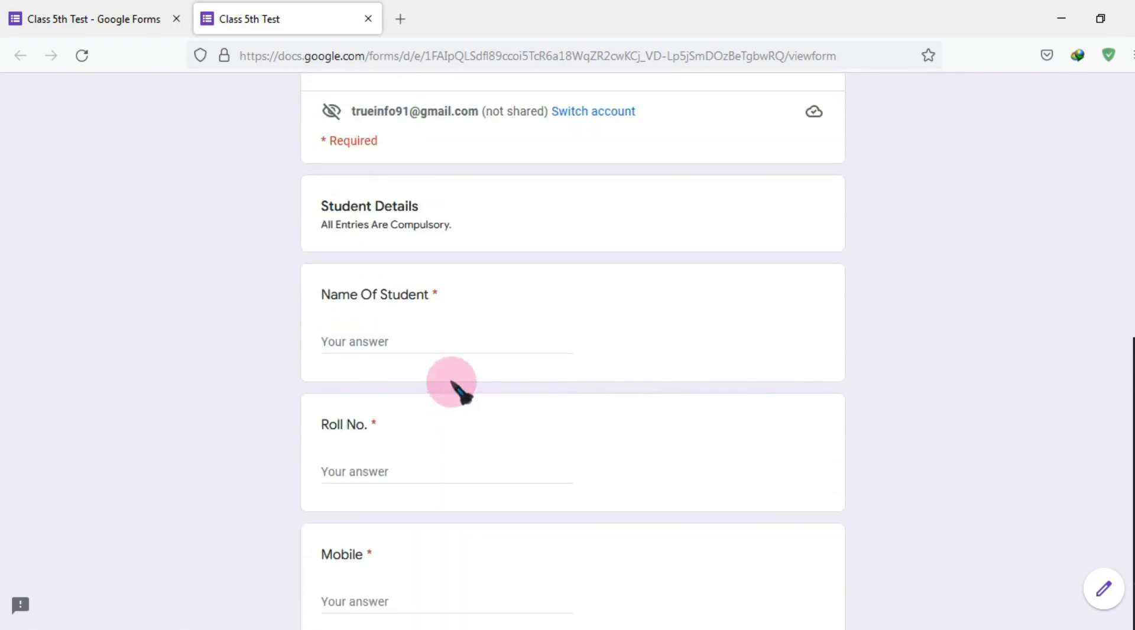
{"action": "left_click", "coordinate": [370, 19]}
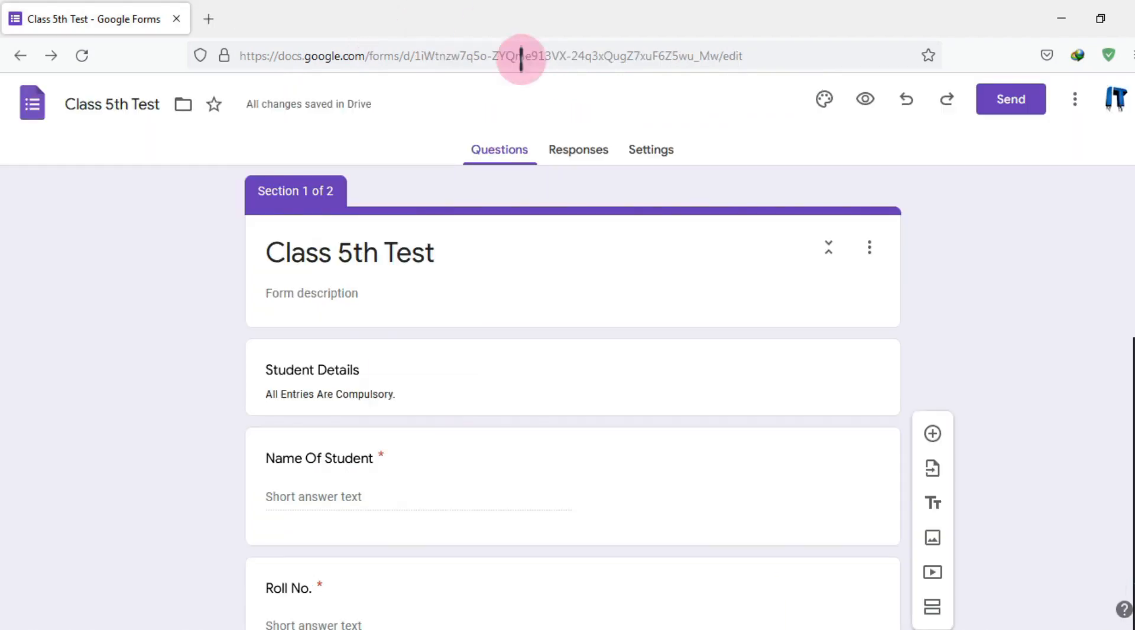
Copy the heading "General Knowledge Questions" from cell B1 of the Excel worksheet into the title of section 2
{"action": "scroll", "coordinate": [531, 394], "scroll_direction": "down", "scroll_amount": 8}
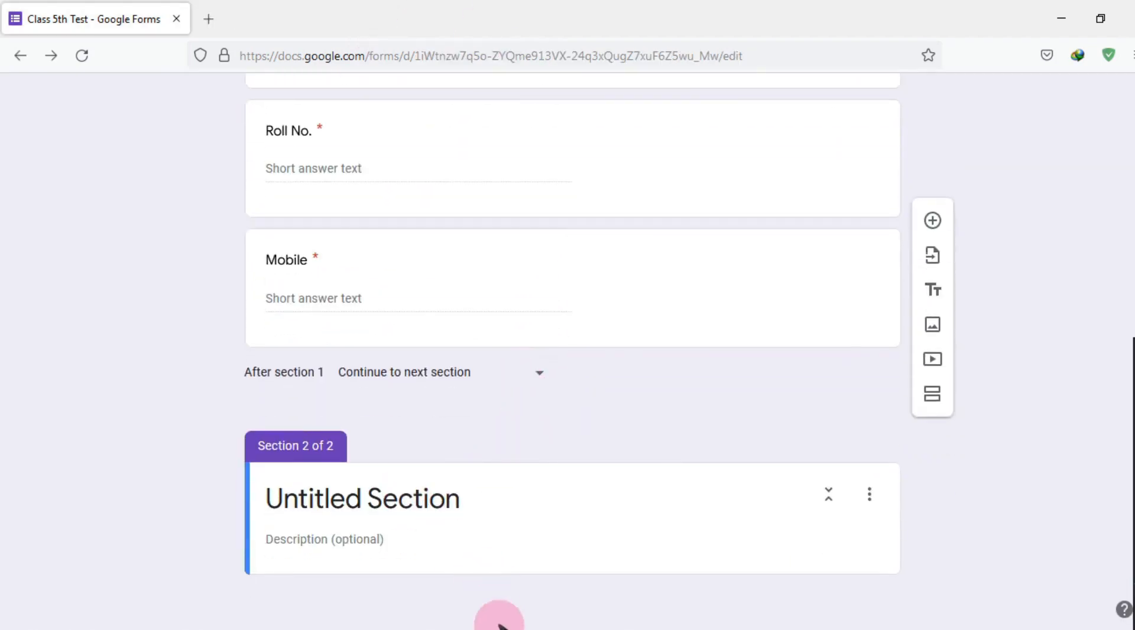
{"action": "mouse_move", "coordinate": [426, 618]}
{"action": "left_click", "coordinate": [417, 566]}
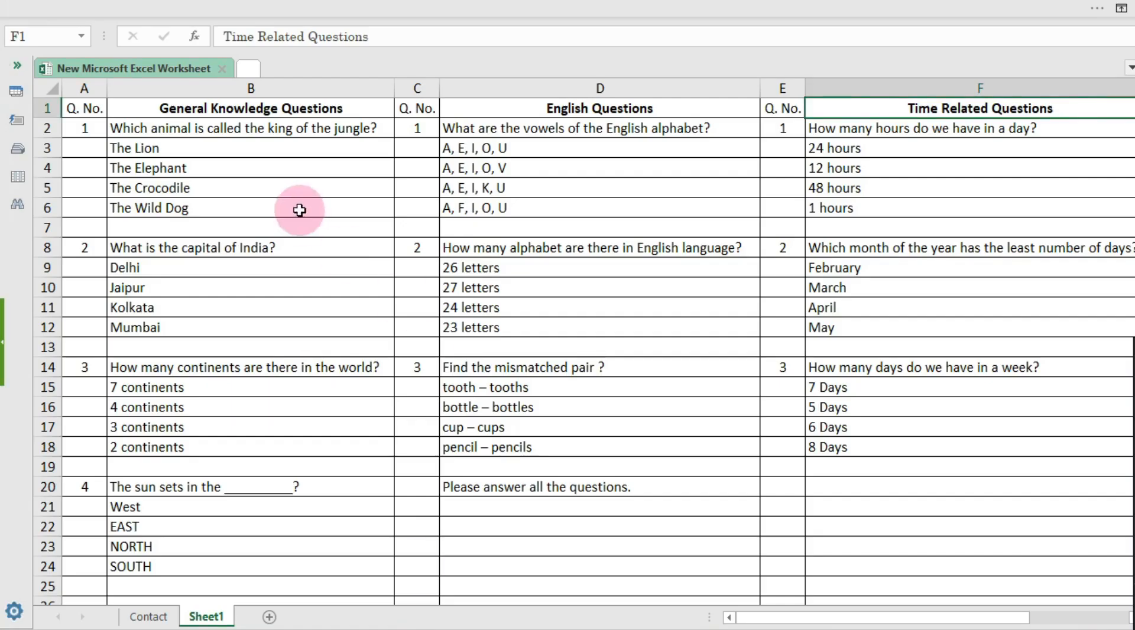
{"action": "left_click", "coordinate": [219, 109]}
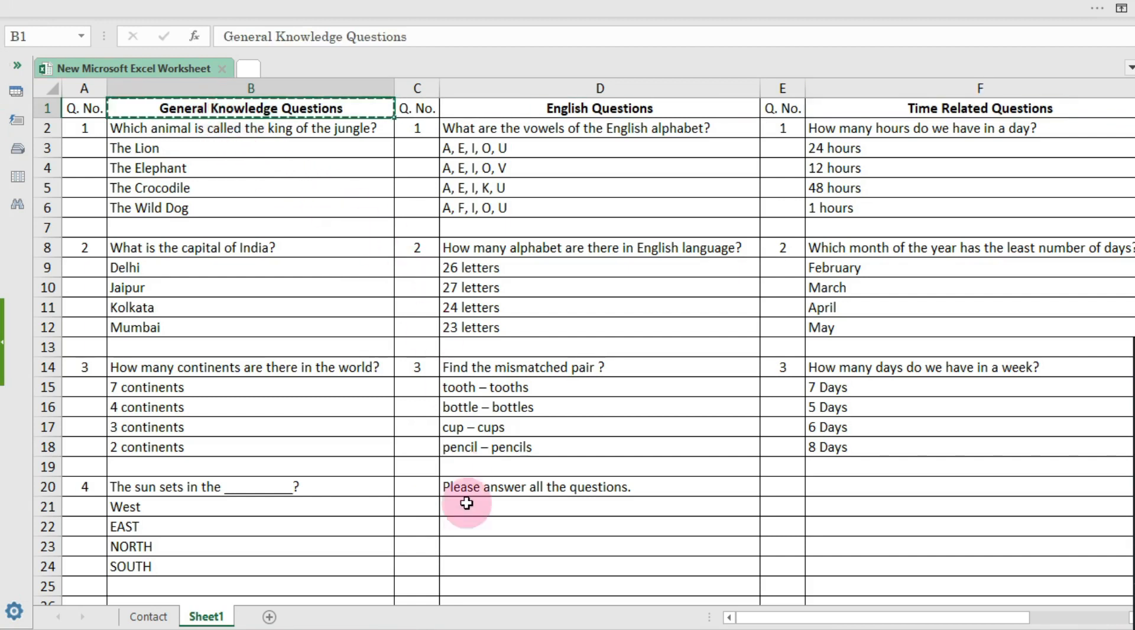
{"action": "left_click", "coordinate": [437, 621]}
{"action": "left_click", "coordinate": [398, 496]}
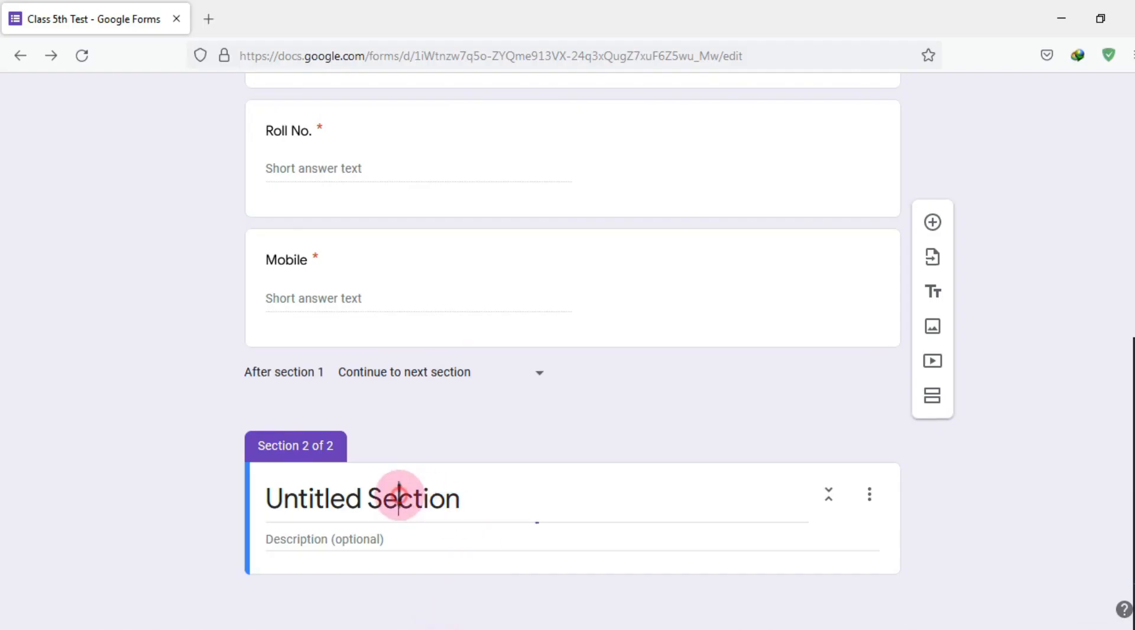
{"action": "triple_click", "coordinate": [443, 499]}
{"action": "type", "text": "General Knowledge Questions"}
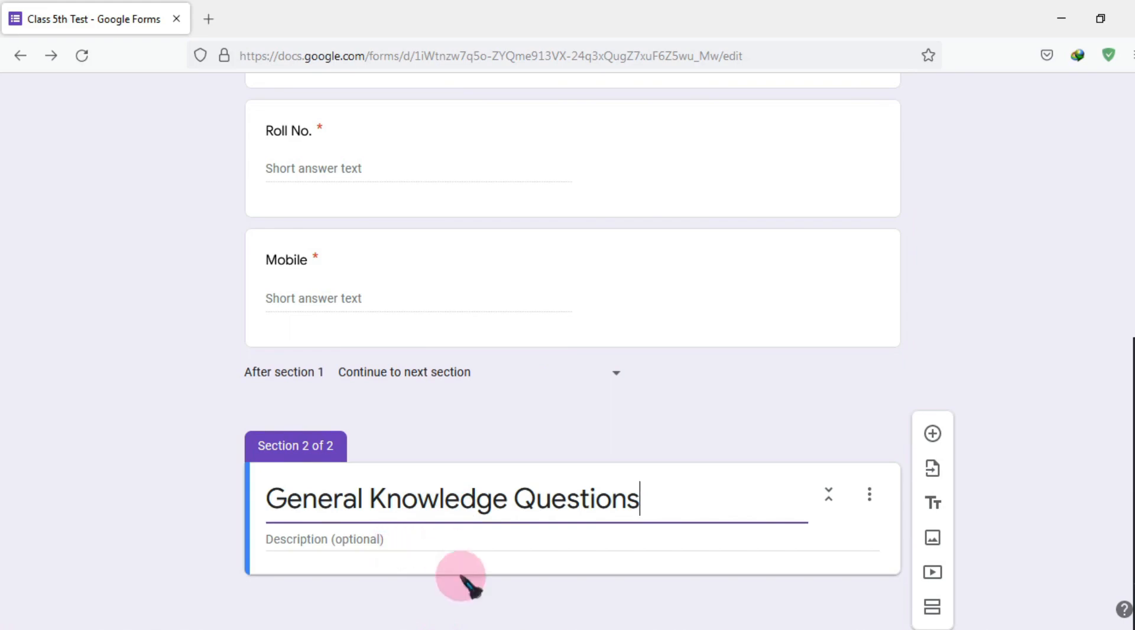
Copy "Please answer all the questions." from cell D20 of the Excel worksheet into the description of section 2
{"action": "left_click", "coordinate": [424, 628]}
{"action": "left_click", "coordinate": [502, 488]}
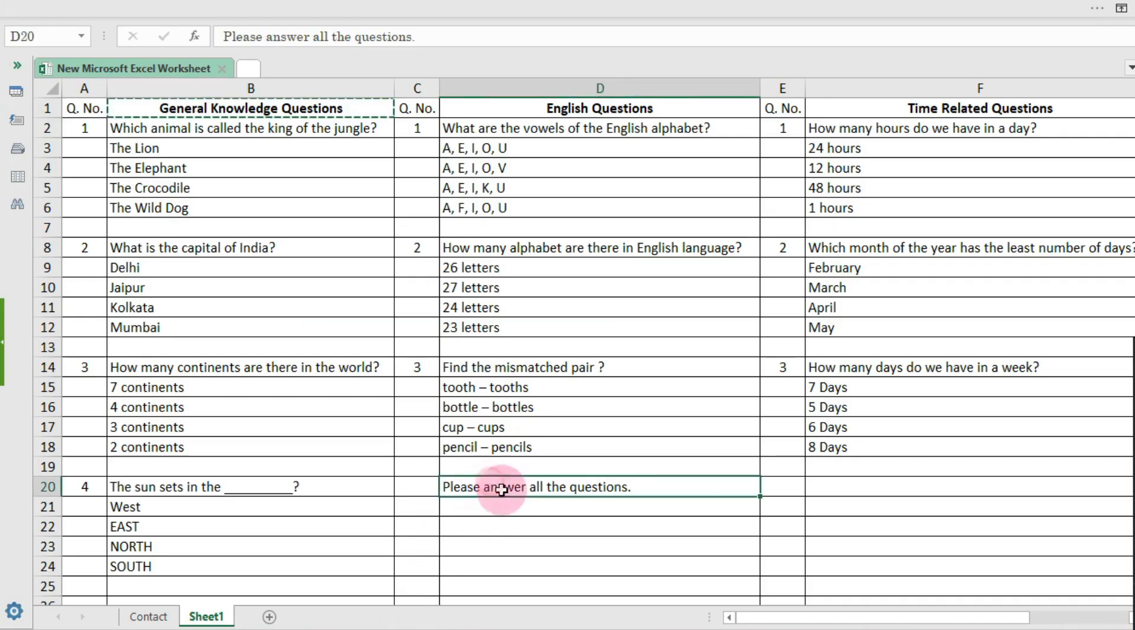
{"action": "key", "text": "ctrl+c"}
{"action": "left_click", "coordinate": [435, 625]}
{"action": "left_click", "coordinate": [388, 540]}
{"action": "key", "text": "ctrl+v"}
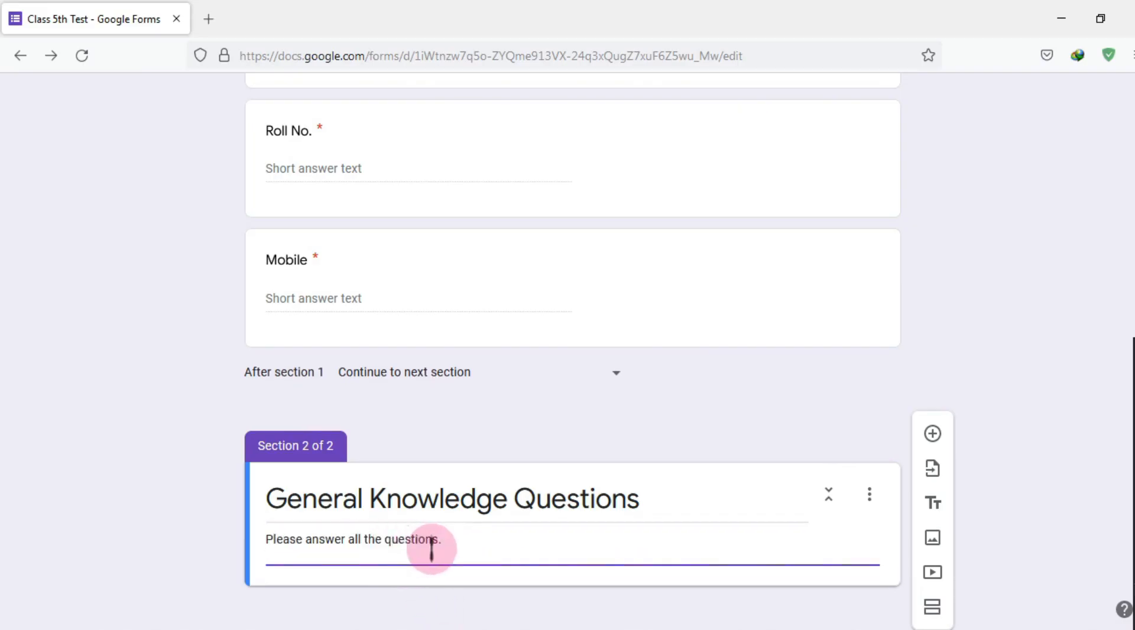
Remove the extra line below the section 2 description and add a multiple choice question to that section
{"action": "key", "text": "BackSpace"}
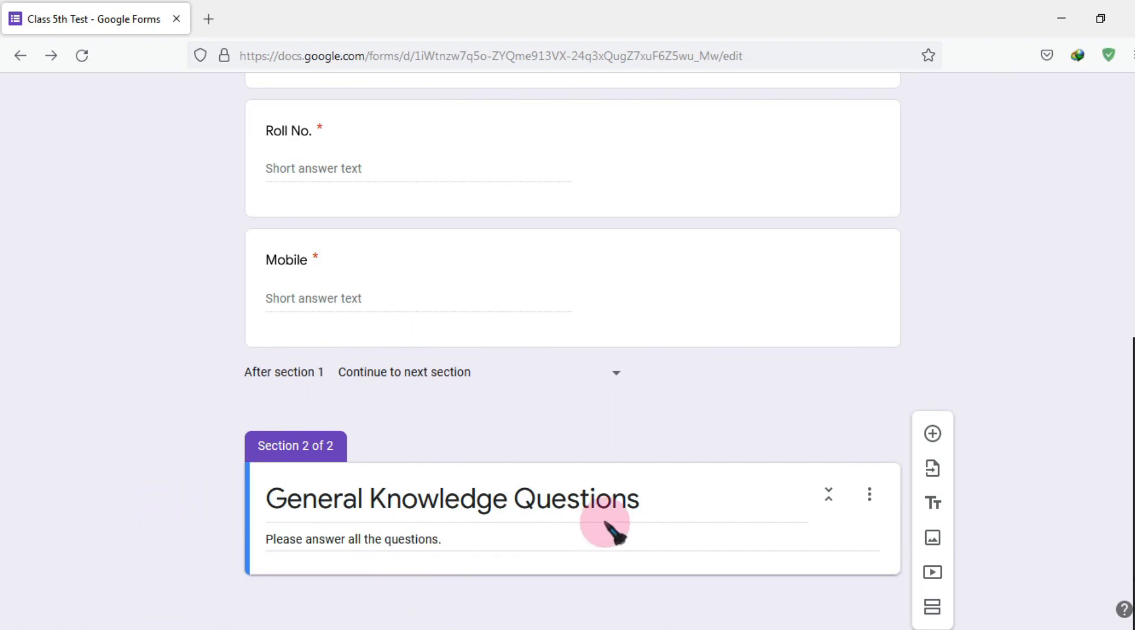
{"action": "left_click", "coordinate": [933, 433]}
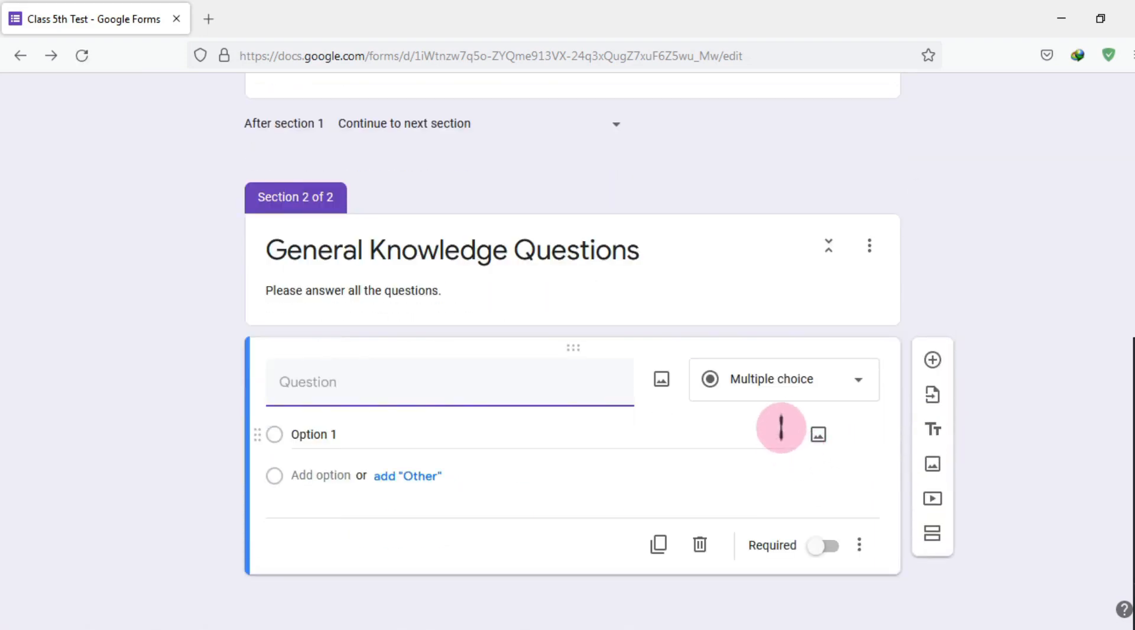
{"action": "left_click", "coordinate": [788, 383]}
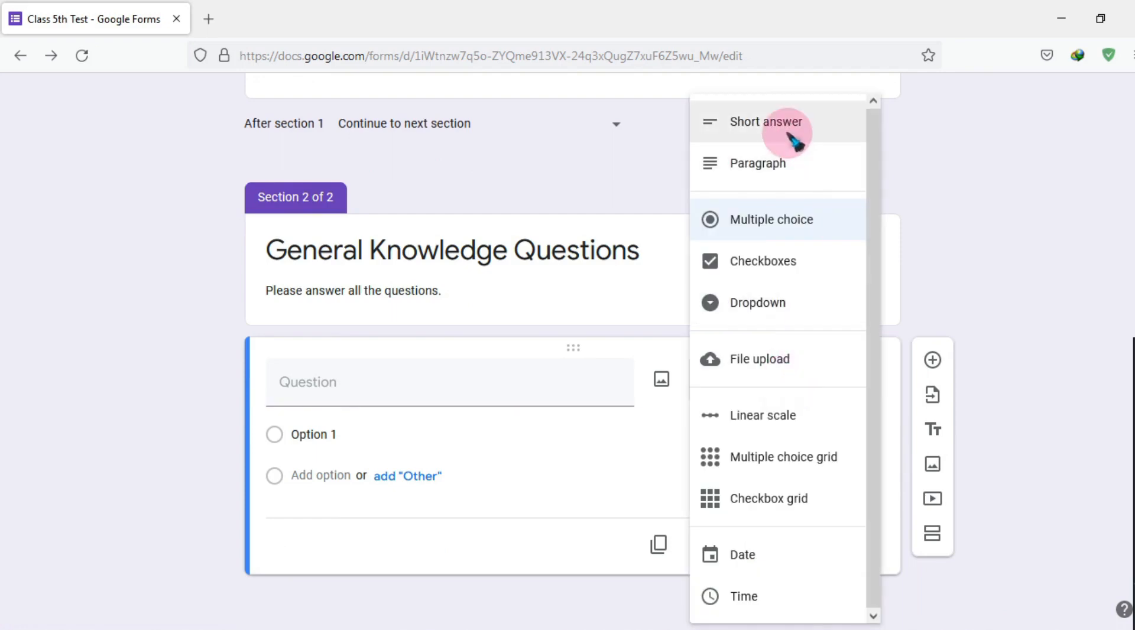
{"action": "left_click", "coordinate": [805, 219]}
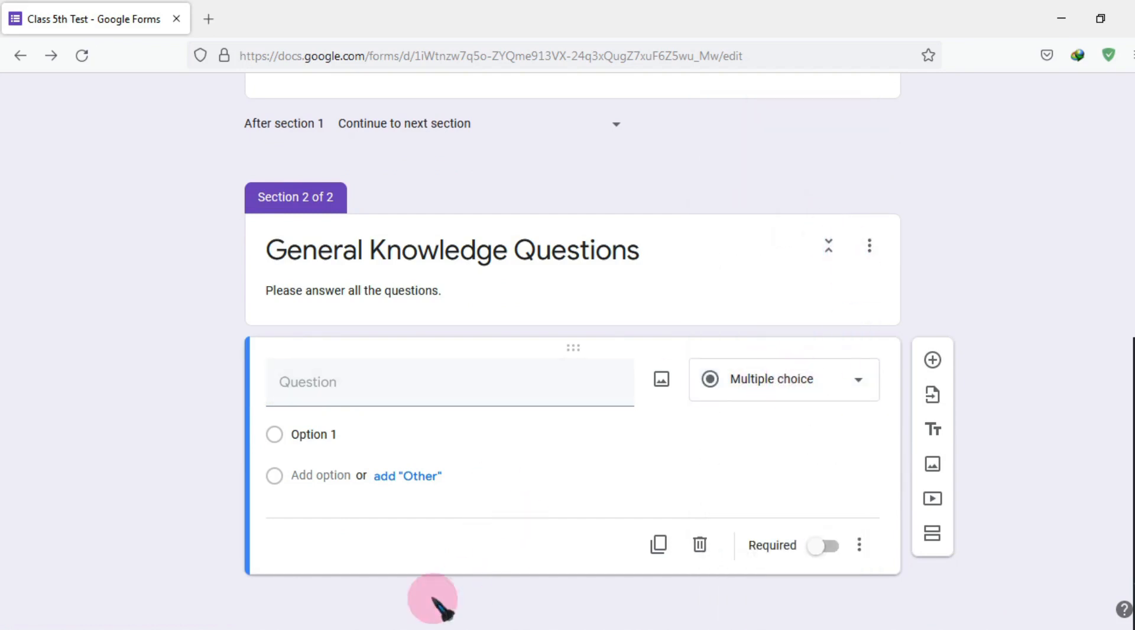
Copy question 1, "Which animal is called the king of the jungle?", with its number from Excel cells A2:B2 into the form's new question
{"action": "left_click", "coordinate": [388, 629]}
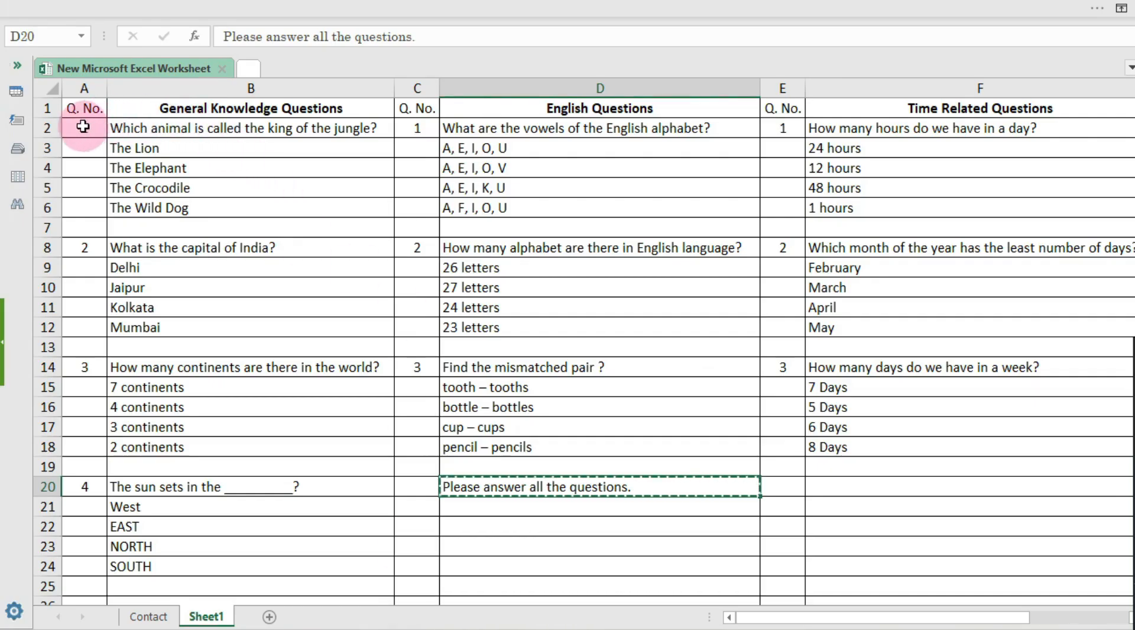
{"action": "left_click_drag", "start_coordinate": [85, 128], "coordinate": [144, 131]}
{"action": "left_click", "coordinate": [436, 626]}
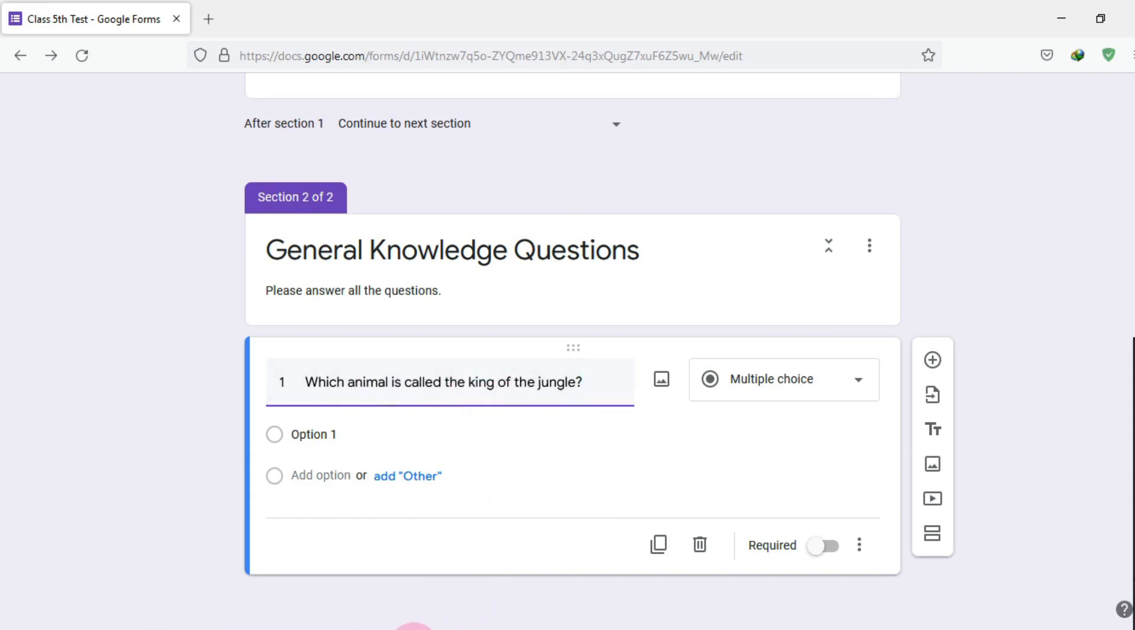
Copy "The Lion" from cell B3 of the Excel worksheet into the first option of question 1 in the form
{"action": "left_click", "coordinate": [424, 625]}
{"action": "left_click", "coordinate": [177, 153]}
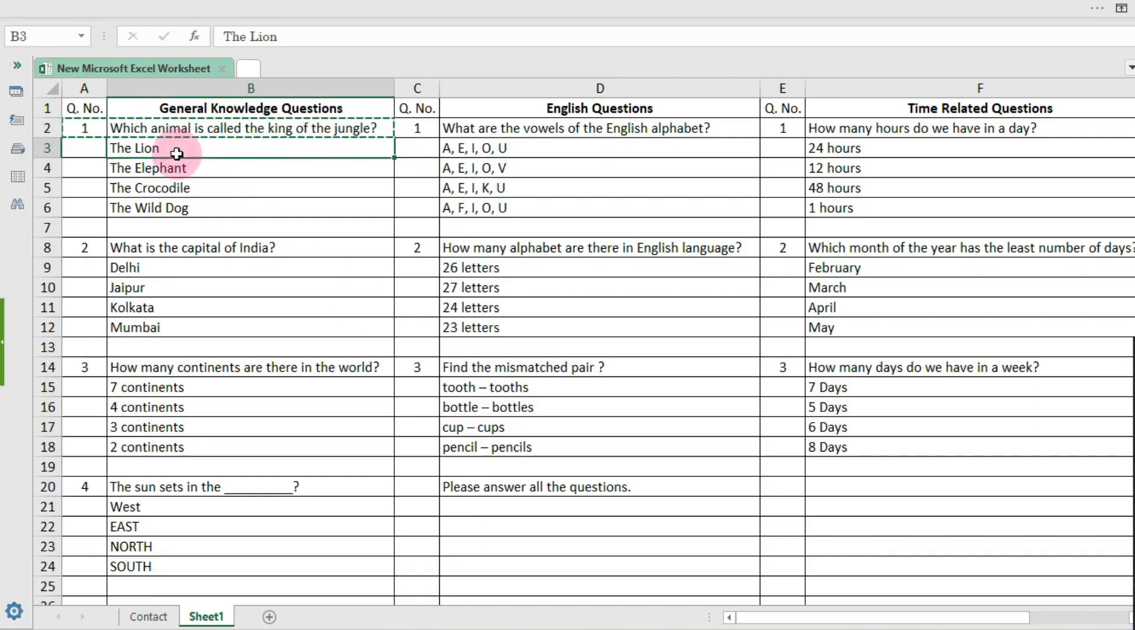
{"action": "left_click", "coordinate": [436, 625]}
{"action": "left_click", "coordinate": [361, 433]}
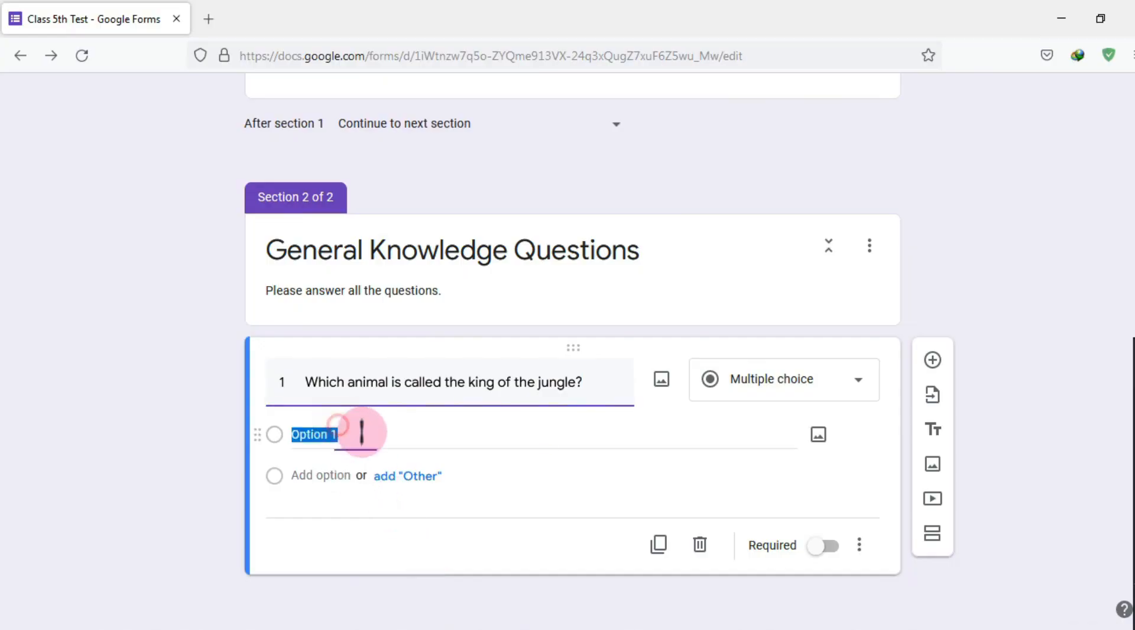
{"action": "key", "text": "ctrl+v"}
Copy "The Elephant" from cell B4 of the Excel worksheet into the form as the second option of question 1
{"action": "left_click", "coordinate": [435, 626]}
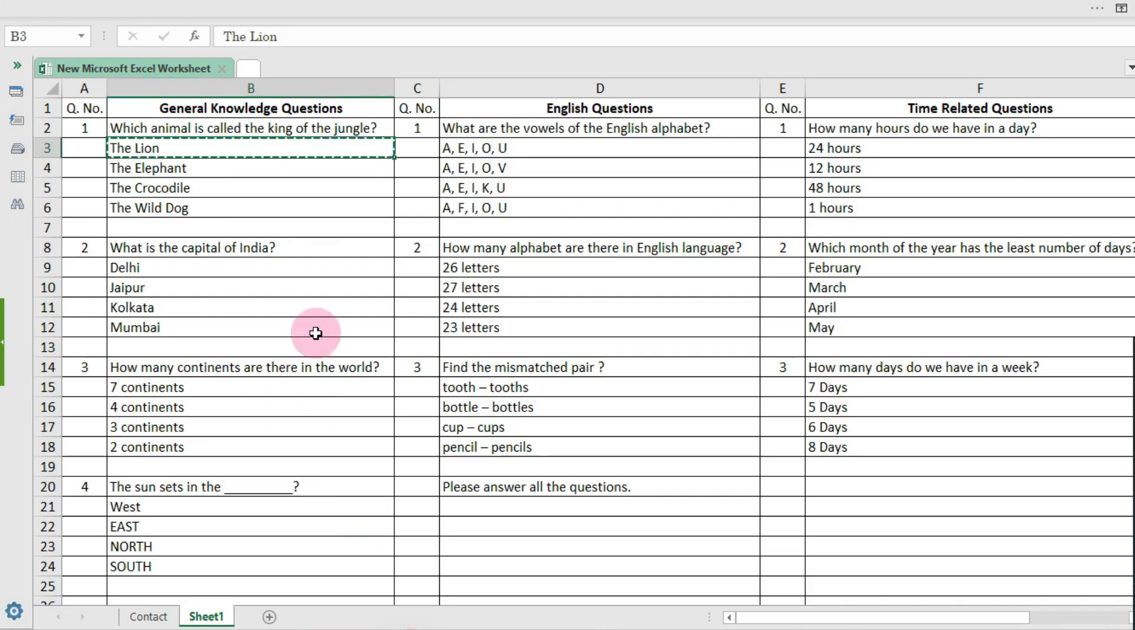
{"action": "left_click", "coordinate": [189, 168]}
{"action": "key", "text": "ctrl+c"}
{"action": "left_click", "coordinate": [436, 626]}
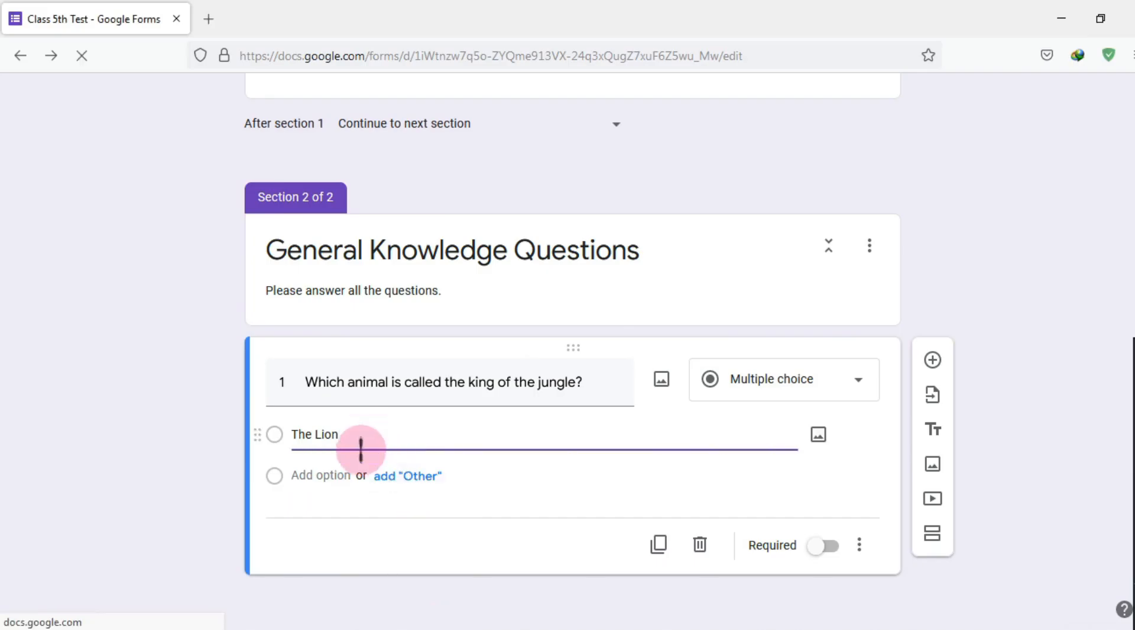
{"action": "left_click", "coordinate": [327, 476]}
{"action": "key", "text": "ctrl+v"}
Copy "The Crocodile" from cell B5 of the Excel worksheet into the form as the third option of question 1
{"action": "left_click", "coordinate": [415, 625]}
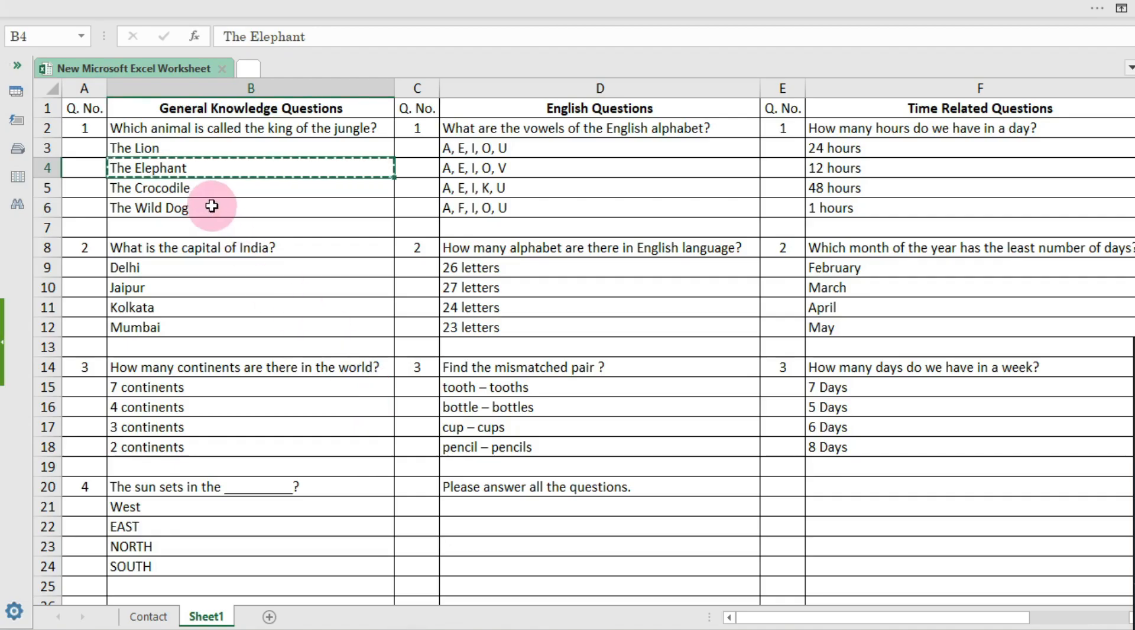
{"action": "left_click", "coordinate": [213, 190]}
{"action": "key", "text": "ctrl+c"}
{"action": "left_click", "coordinate": [404, 625]}
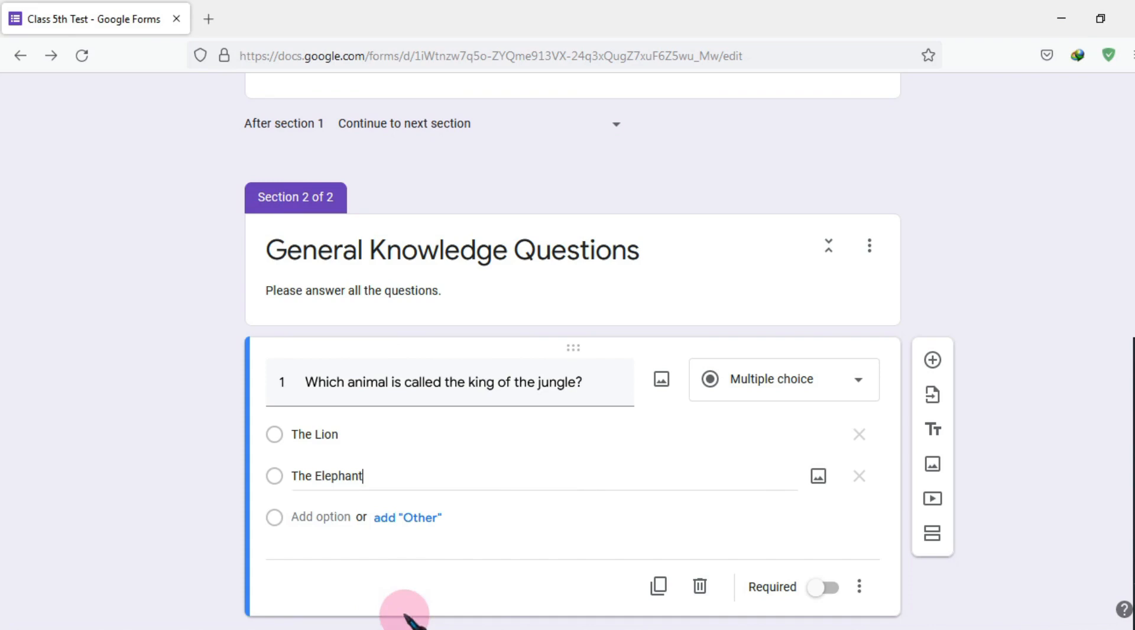
{"action": "left_click", "coordinate": [331, 517]}
{"action": "key", "text": "ctrl+v"}
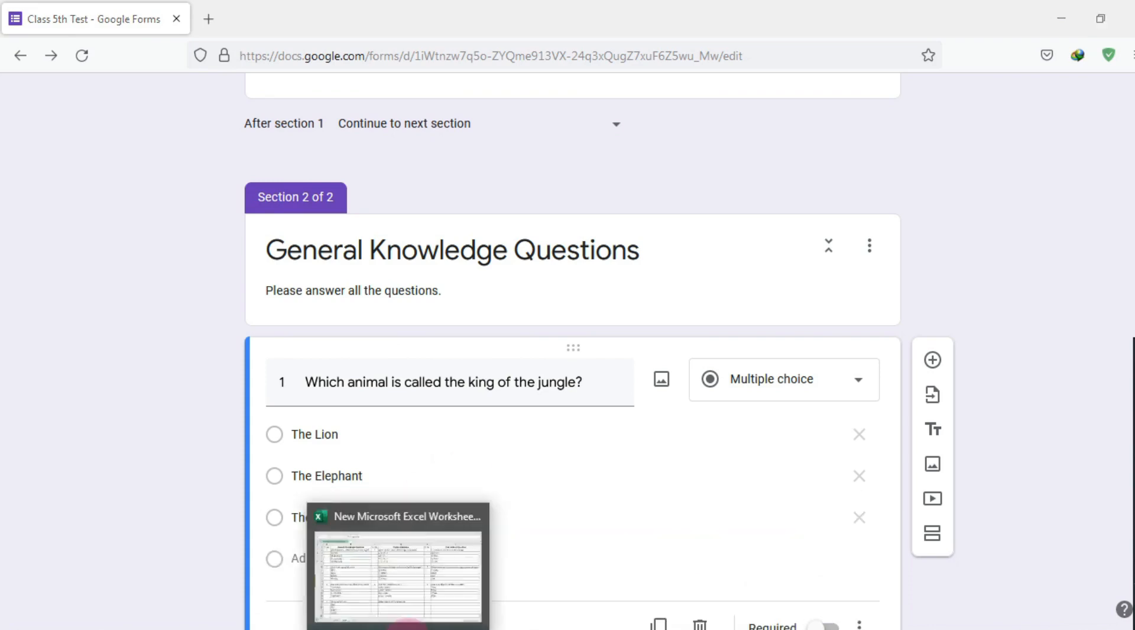
Copy "The Wild Dog" from cell B6 of the Excel worksheet into the form as the fourth option of question 1
{"action": "left_click", "coordinate": [416, 625]}
{"action": "left_click", "coordinate": [177, 210]}
{"action": "key", "text": "ctrl+c"}
{"action": "left_click", "coordinate": [416, 624]}
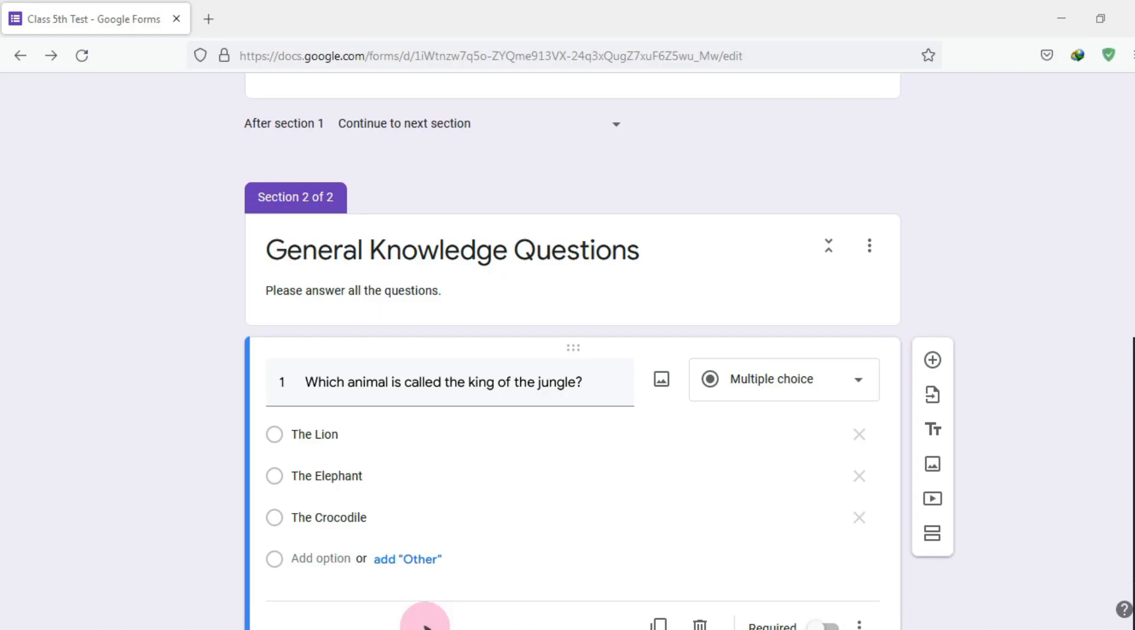
{"action": "left_click", "coordinate": [318, 548]}
{"action": "key", "text": "ctrl+v"}
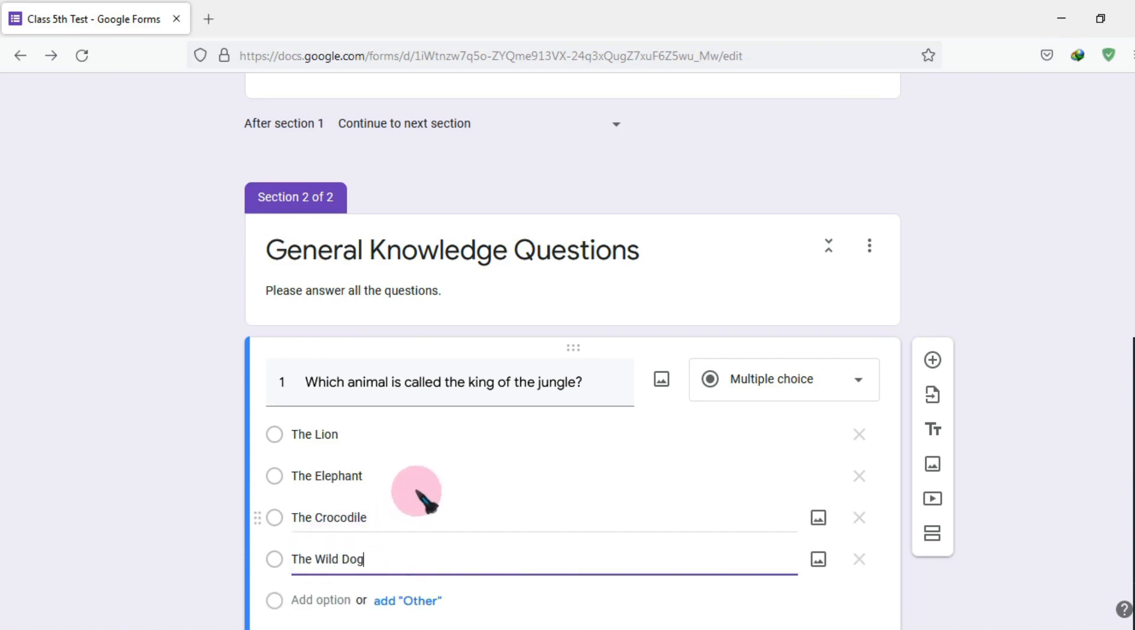
{"action": "scroll", "coordinate": [173, 414], "scroll_direction": "down", "scroll_amount": 3}
{"action": "left_click", "coordinate": [177, 405]}
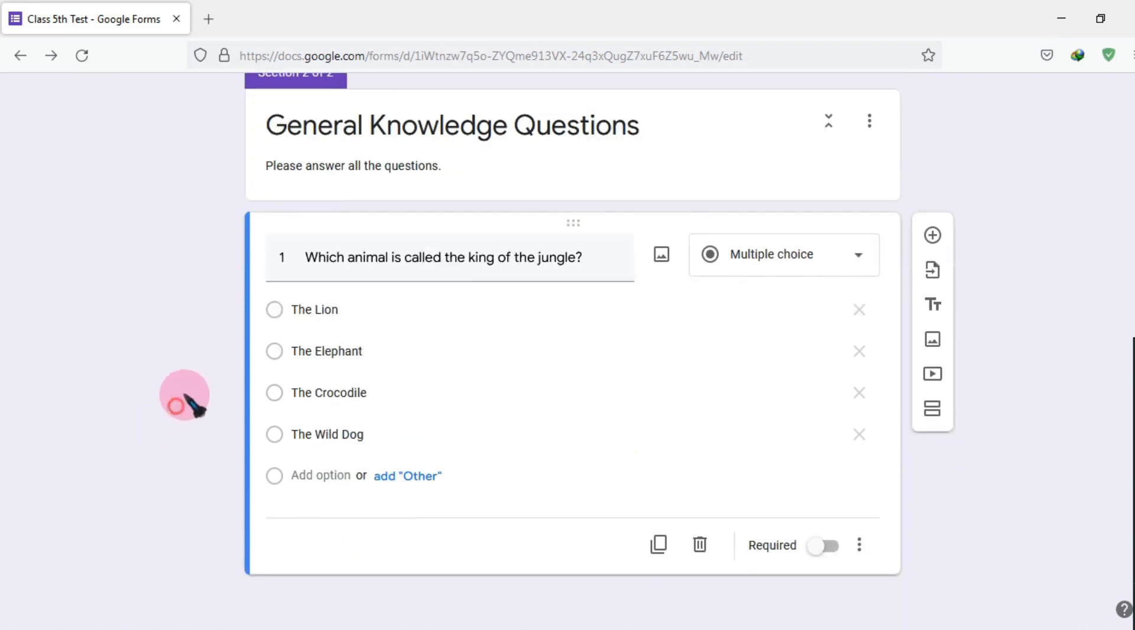
Duplicate question 1, compare the copy with the original, and delete the copy
{"action": "left_click", "coordinate": [824, 575]}
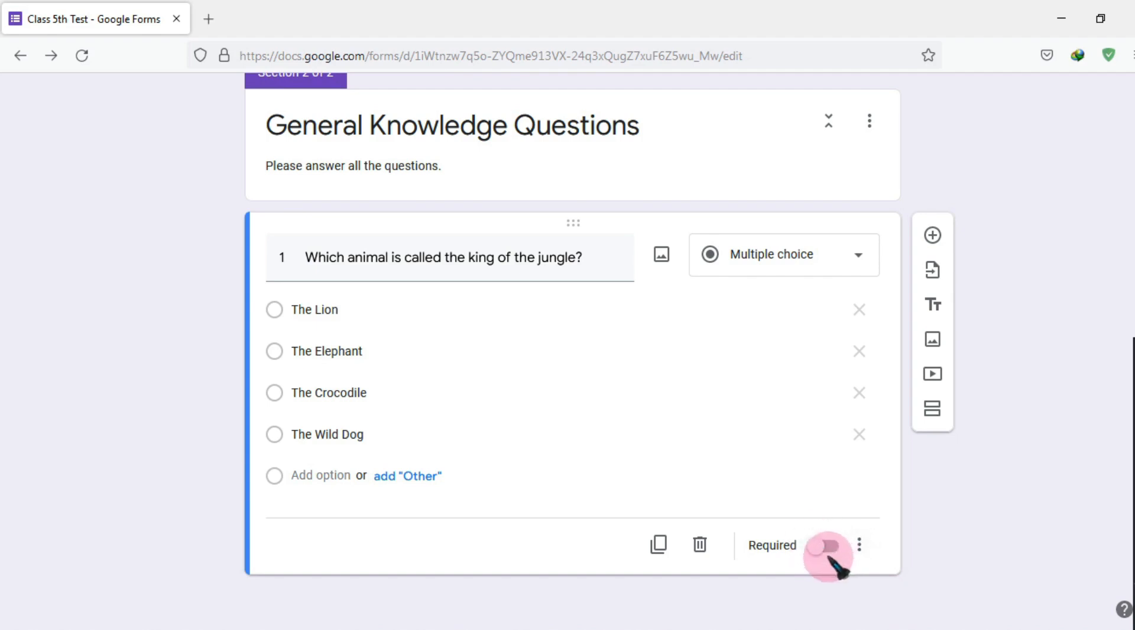
{"action": "left_click", "coordinate": [659, 545]}
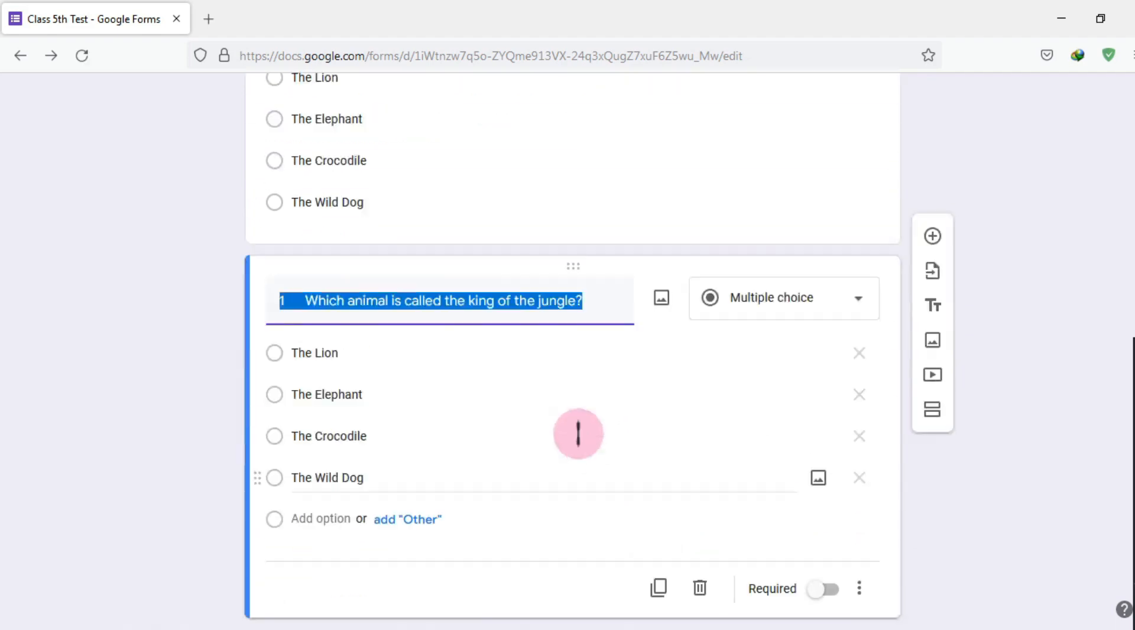
{"action": "scroll", "coordinate": [449, 305], "scroll_direction": "up", "scroll_amount": 3}
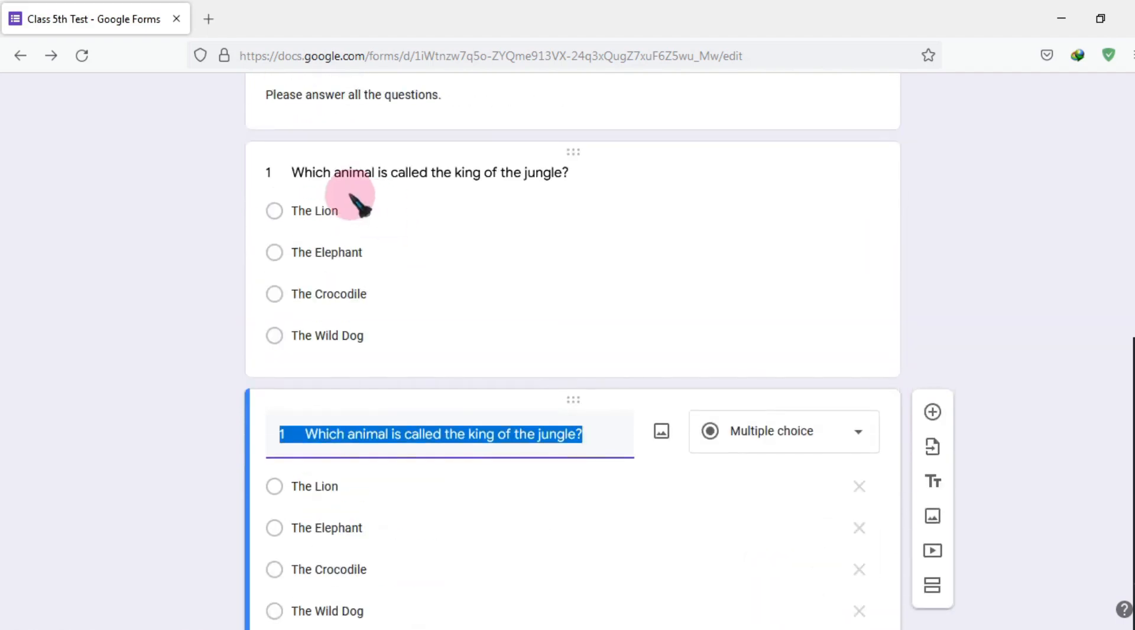
{"action": "scroll", "coordinate": [443, 355], "scroll_direction": "down", "scroll_amount": 3}
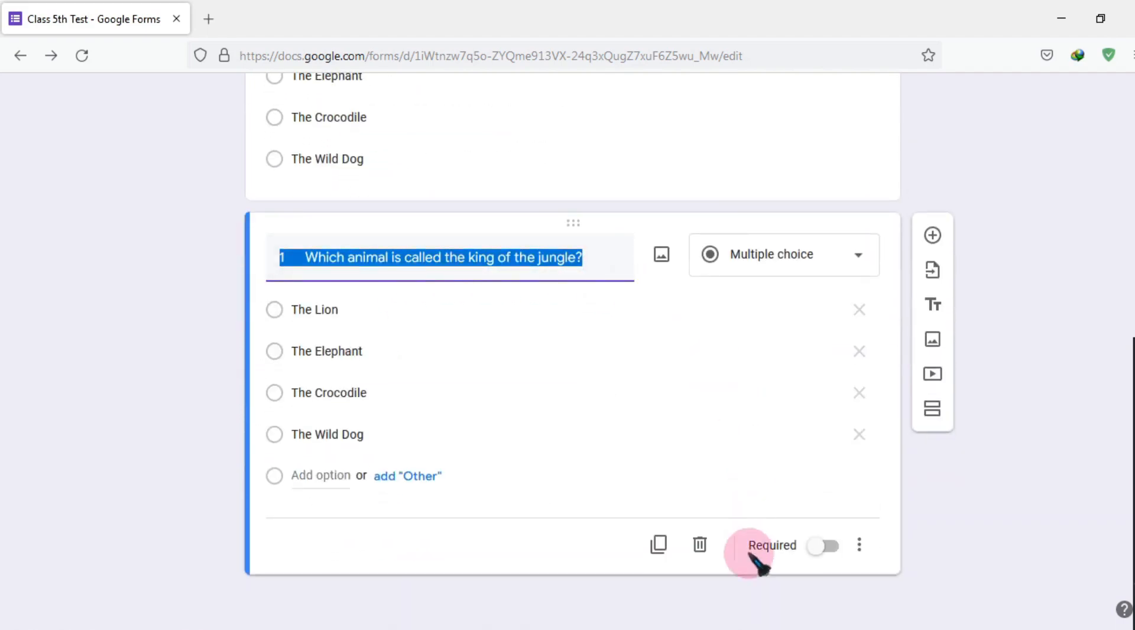
{"action": "left_click", "coordinate": [701, 545]}
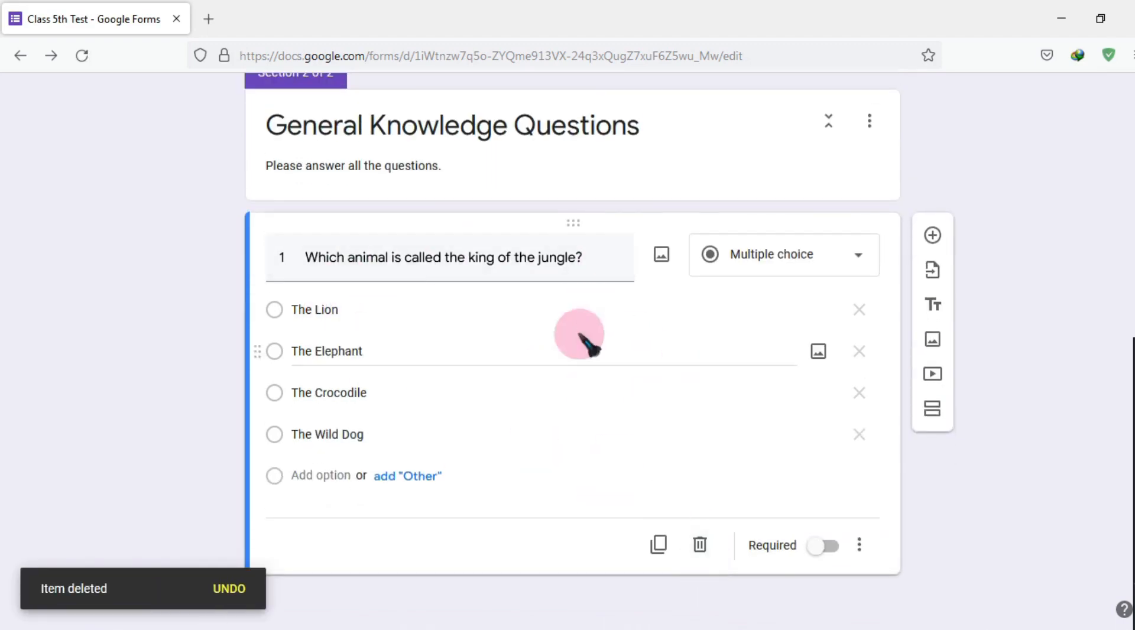
Add a question below question 1 and fill it with number 2 and "What is the capital of India?" from Excel cells A8:B8
{"action": "left_click", "coordinate": [934, 236]}
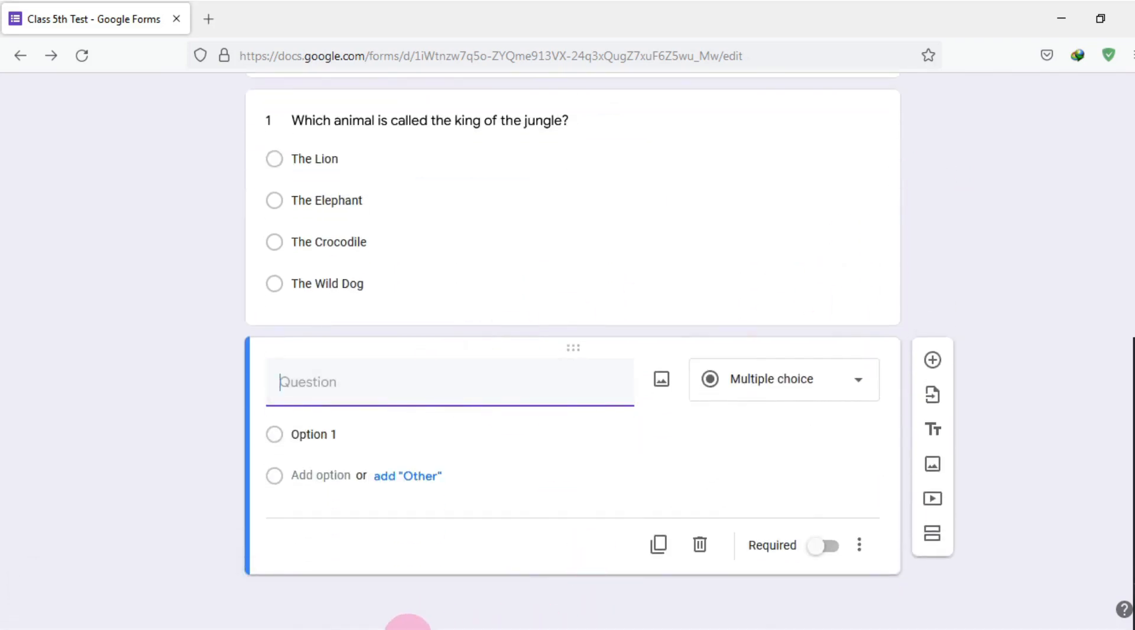
{"action": "left_click", "coordinate": [408, 629]}
{"action": "left_click_drag", "start_coordinate": [86, 248], "coordinate": [178, 254]}
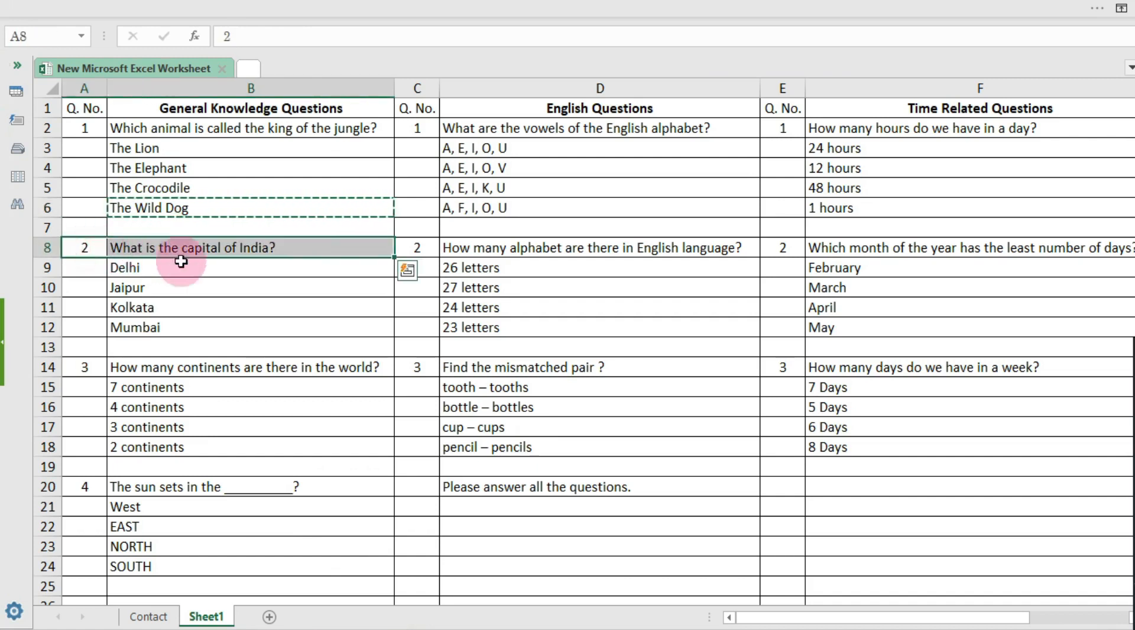
{"action": "key", "text": "ctrl+c"}
{"action": "left_click", "coordinate": [399, 629]}
{"action": "left_click", "coordinate": [321, 379]}
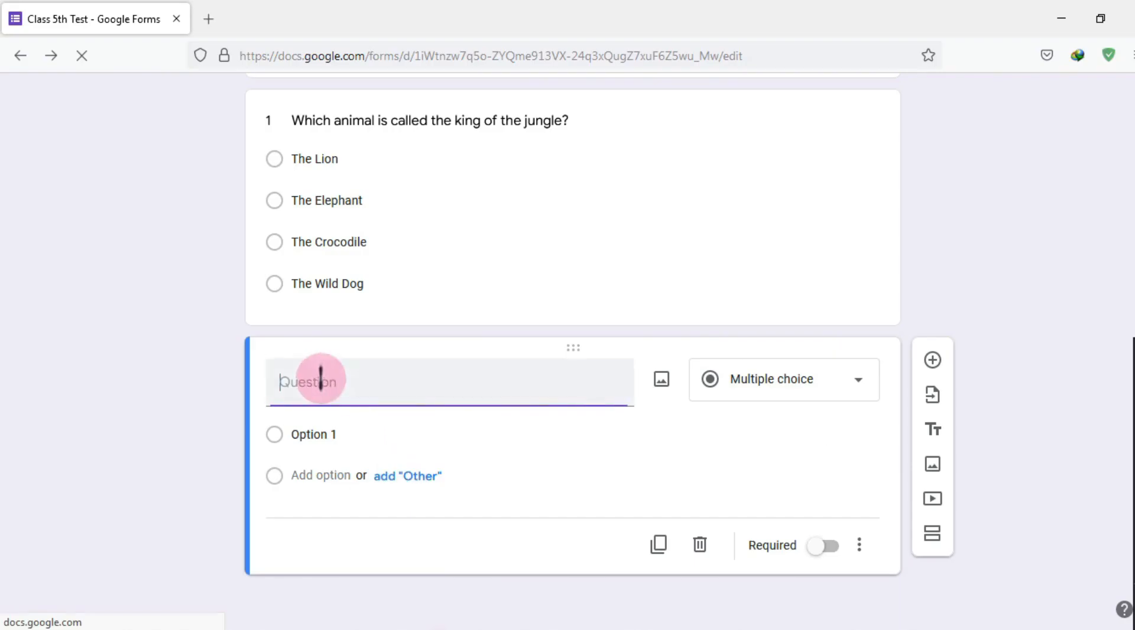
{"action": "key", "text": "ctrl+v"}
Copy "Delhi" from cell B9 of the Excel worksheet into the first option of question 2 in the form
{"action": "mouse_move", "coordinate": [444, 624]}
{"action": "left_click", "coordinate": [405, 603]}
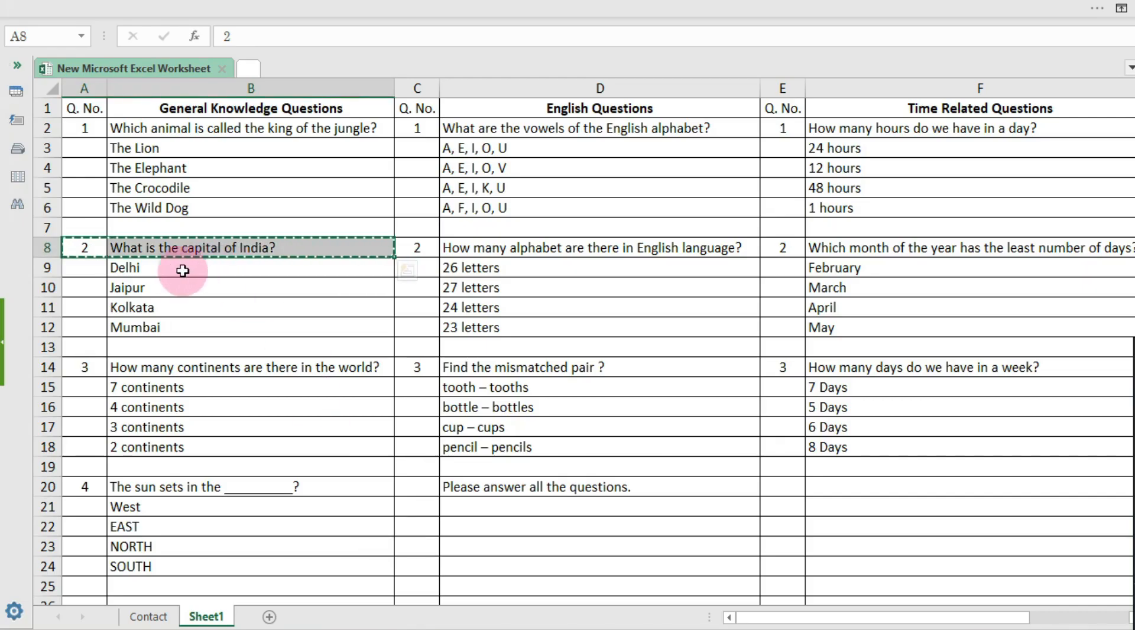
{"action": "left_click", "coordinate": [183, 271]}
{"action": "key", "text": "ctrl+c"}
{"action": "left_click", "coordinate": [408, 628]}
{"action": "left_click", "coordinate": [338, 436]}
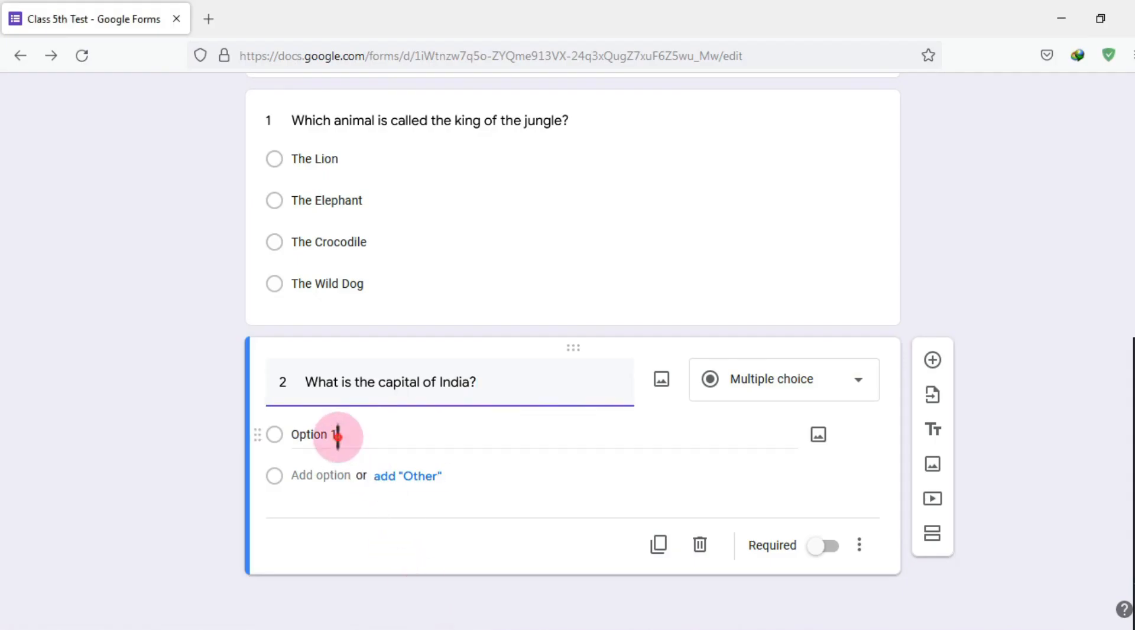
{"action": "key", "text": "ctrl+v"}
Copy "Jaipur" from cell B10 of the Excel worksheet into the form as the second option of question 2
{"action": "left_click", "coordinate": [407, 626]}
{"action": "left_click", "coordinate": [241, 290]}
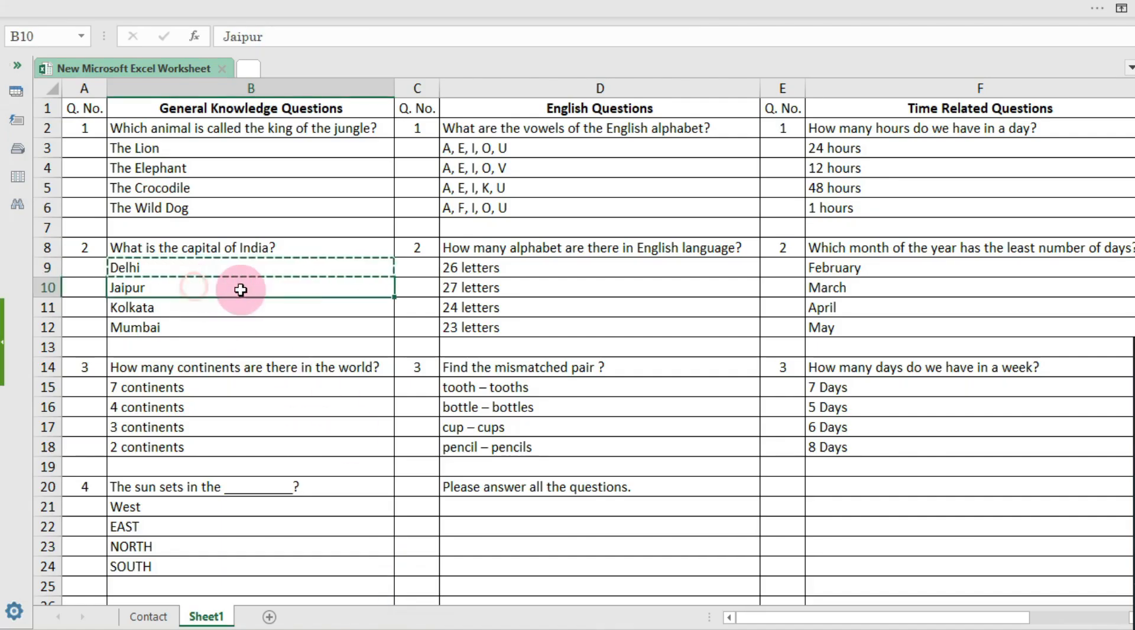
{"action": "key", "text": "ctrl+c"}
{"action": "left_click", "coordinate": [421, 626]}
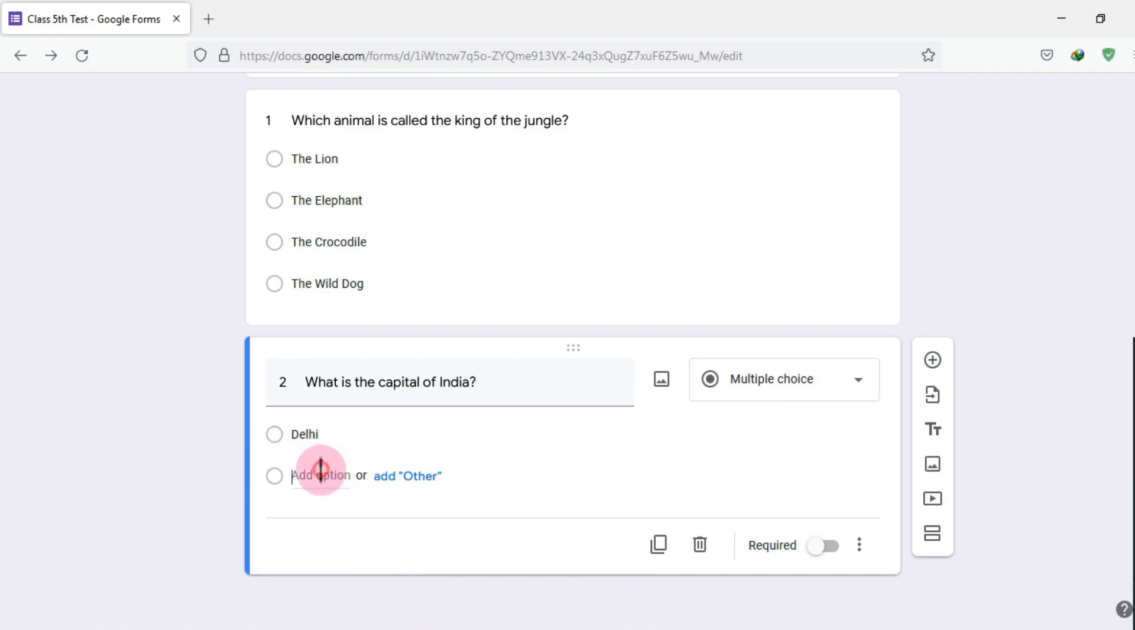
{"action": "left_click", "coordinate": [316, 474]}
{"action": "key", "text": "ctrl+v"}
Copy "Kolkata" from cell B11 of the Excel worksheet into the form as the third option of question 2
{"action": "left_click", "coordinate": [407, 625]}
{"action": "left_click", "coordinate": [160, 301]}
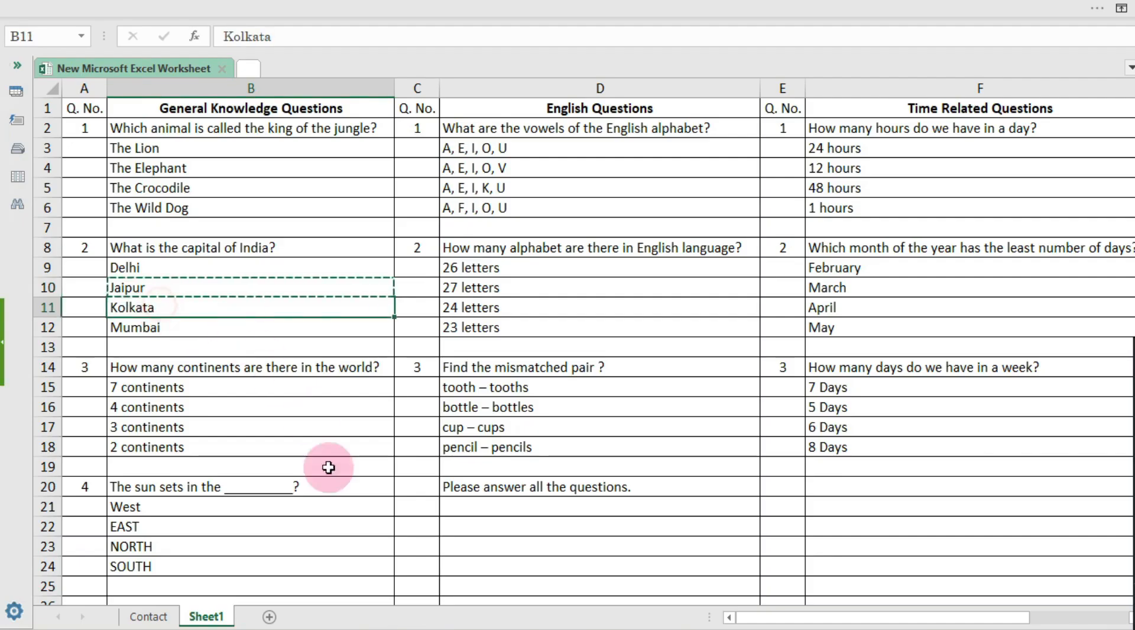
{"action": "key", "text": "ctrl+c"}
{"action": "left_click", "coordinate": [420, 626]}
{"action": "left_click", "coordinate": [307, 516]}
{"action": "key", "text": "ctrl+v"}
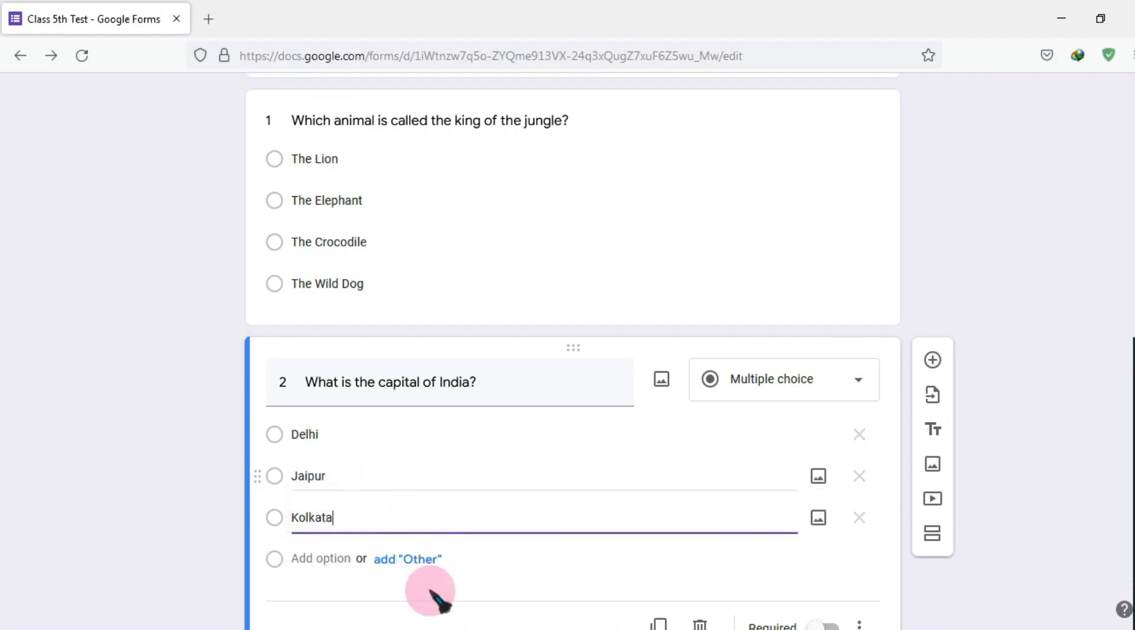
Copy "Mumbai" from cell B12 of the Excel worksheet into the form as the fourth option of question 2
{"action": "left_click", "coordinate": [408, 626]}
{"action": "left_click", "coordinate": [158, 329]}
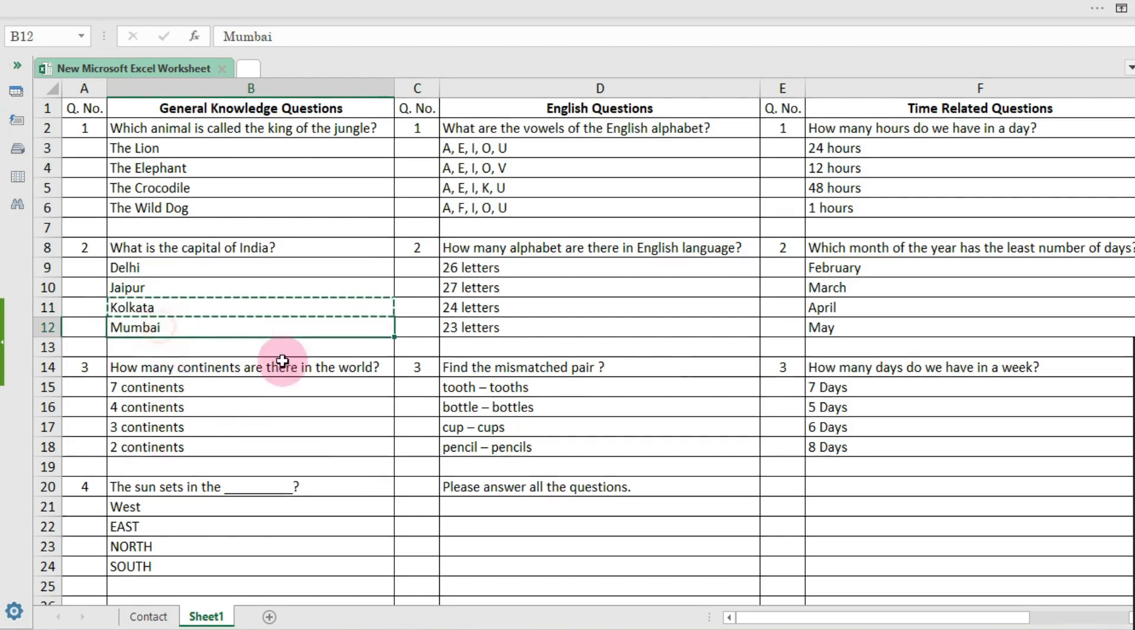
{"action": "key", "text": "ctrl+c"}
{"action": "left_click", "coordinate": [421, 627]}
{"action": "left_click", "coordinate": [318, 556]}
{"action": "key", "text": "ctrl+v"}
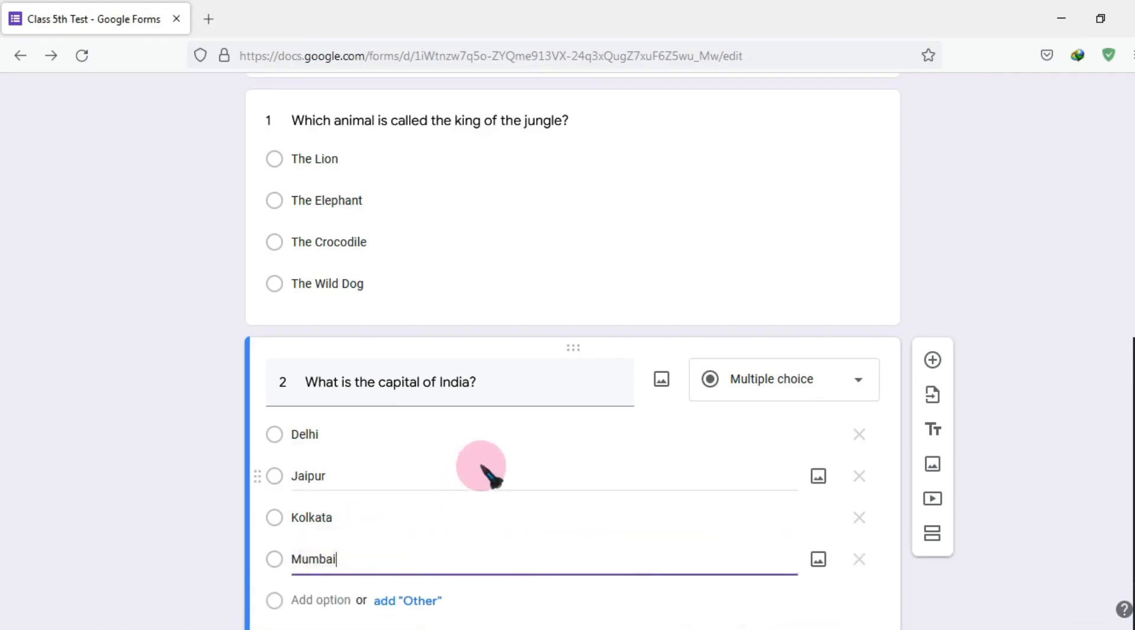
{"action": "scroll", "coordinate": [481, 469], "scroll_direction": "down", "scroll_amount": 2}
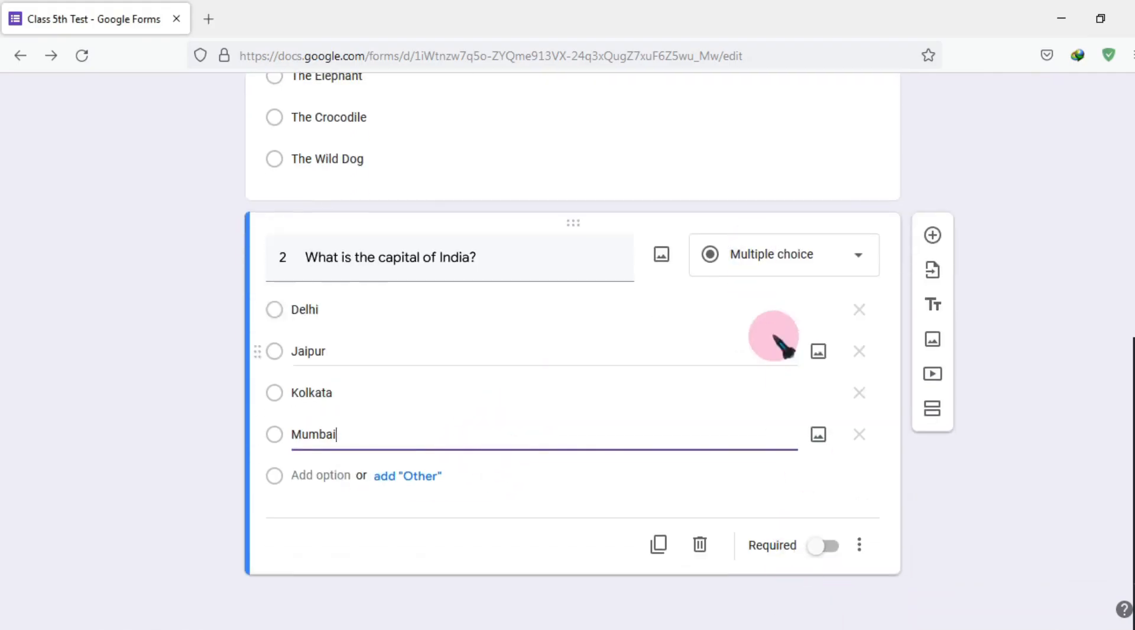
Add a new question and paste the question 3 text "How many continents are there in the world?" from cells A14:B14 of the Excel worksheet
{"action": "left_click", "coordinate": [932, 236]}
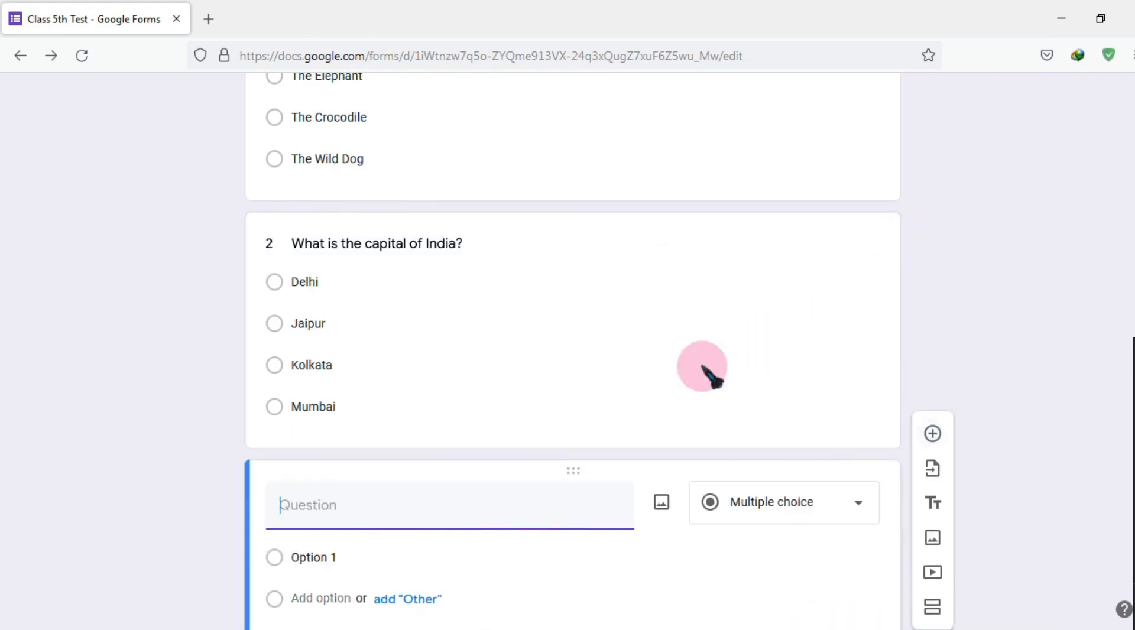
{"action": "left_click", "coordinate": [405, 626]}
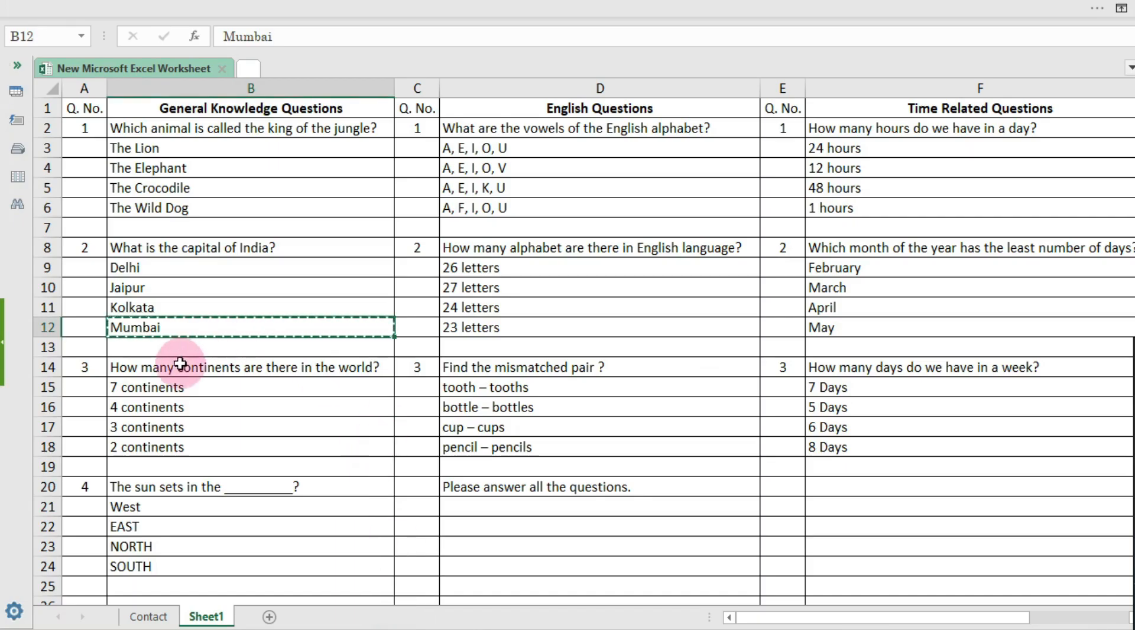
{"action": "left_click_drag", "start_coordinate": [89, 367], "coordinate": [162, 367]}
{"action": "key", "text": "ctrl+c"}
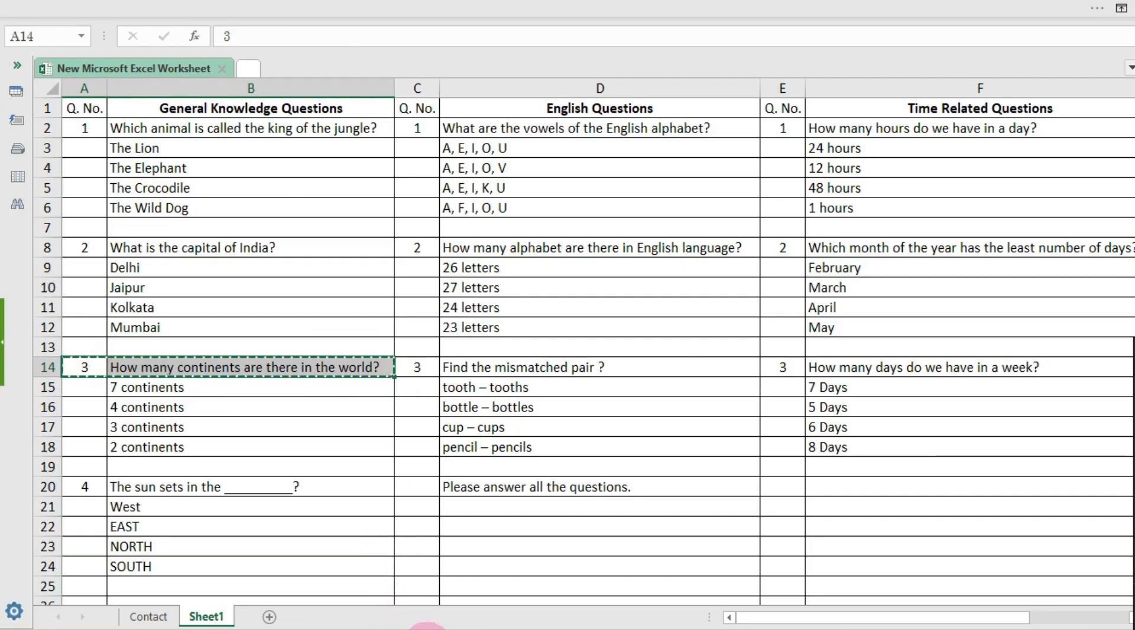
{"action": "left_click", "coordinate": [417, 623]}
{"action": "key", "text": "ctrl+v"}
Copy "7 continents" from cell B15 of the Excel worksheet into the form as the first option of question 3
{"action": "key", "text": "alt+Tab"}
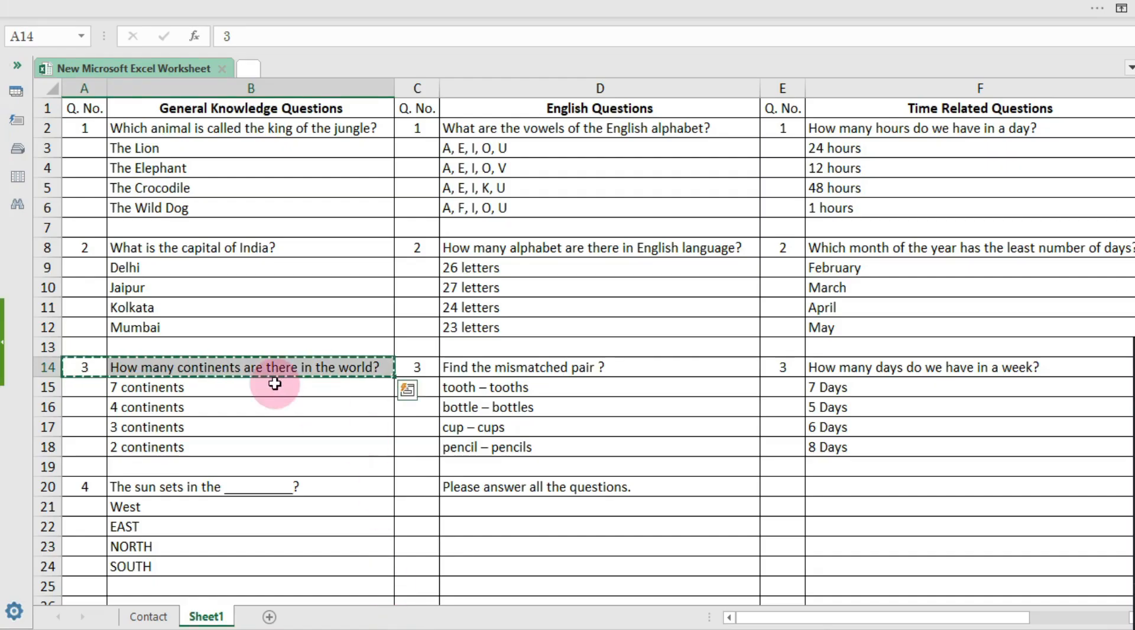
{"action": "left_click", "coordinate": [309, 387]}
{"action": "key", "text": "ctrl+c"}
{"action": "left_click", "coordinate": [428, 625]}
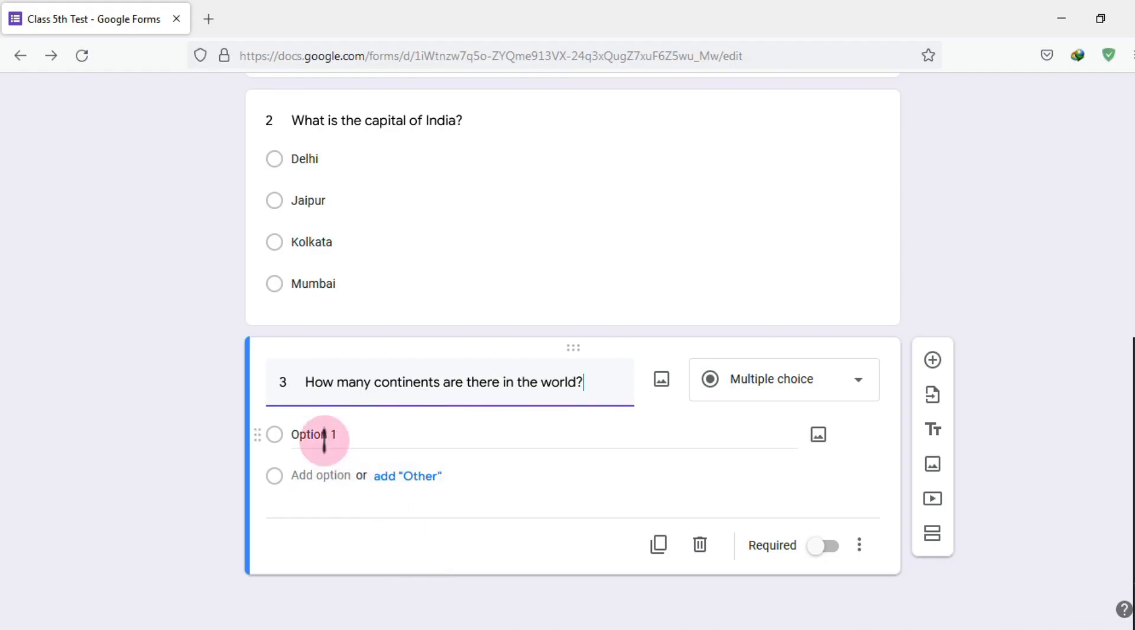
{"action": "left_click", "coordinate": [321, 435]}
{"action": "key", "text": "ctrl+v"}
Copy "4 continents" from cell B16 of the Excel worksheet into the form as the second option of question 3
{"action": "left_click", "coordinate": [406, 621]}
{"action": "left_click", "coordinate": [211, 407]}
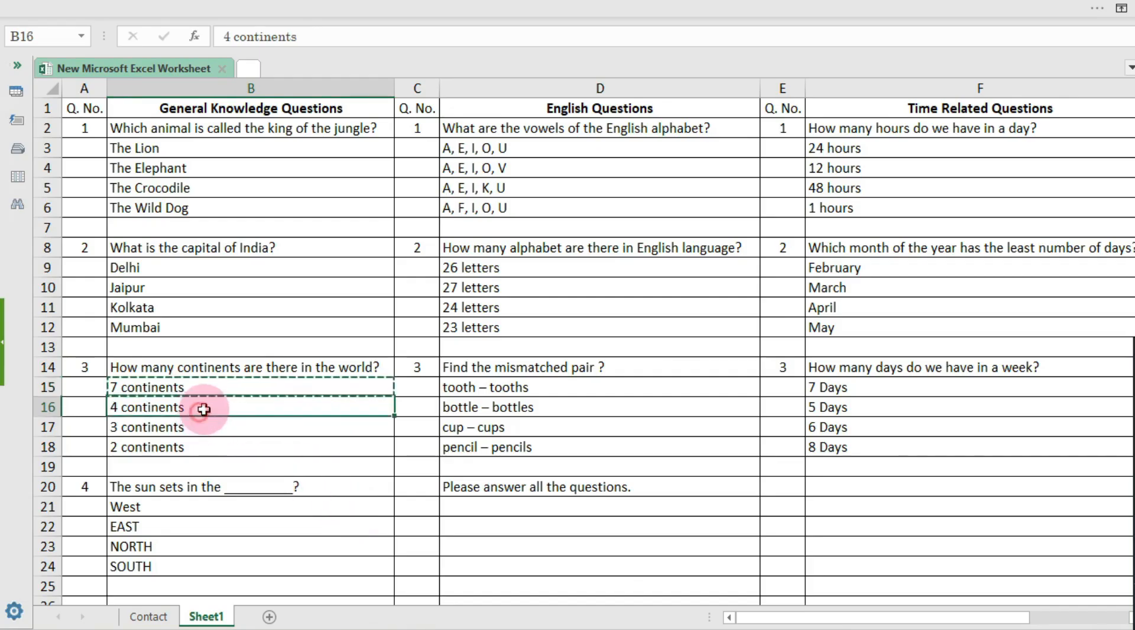
{"action": "key", "text": "ctrl+c"}
{"action": "left_click", "coordinate": [430, 626]}
{"action": "left_click", "coordinate": [320, 475]}
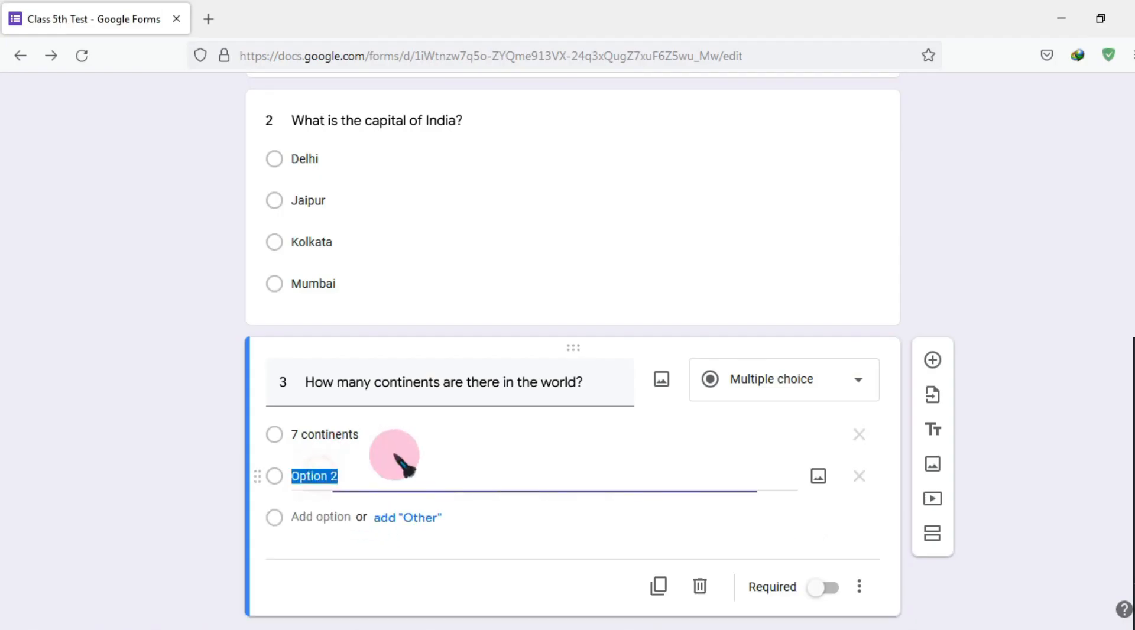
{"action": "key", "text": "ctrl+v"}
Copy "3 continents" from cell B17 of the Excel worksheet into the form as the third option of question 3
{"action": "left_click", "coordinate": [394, 625]}
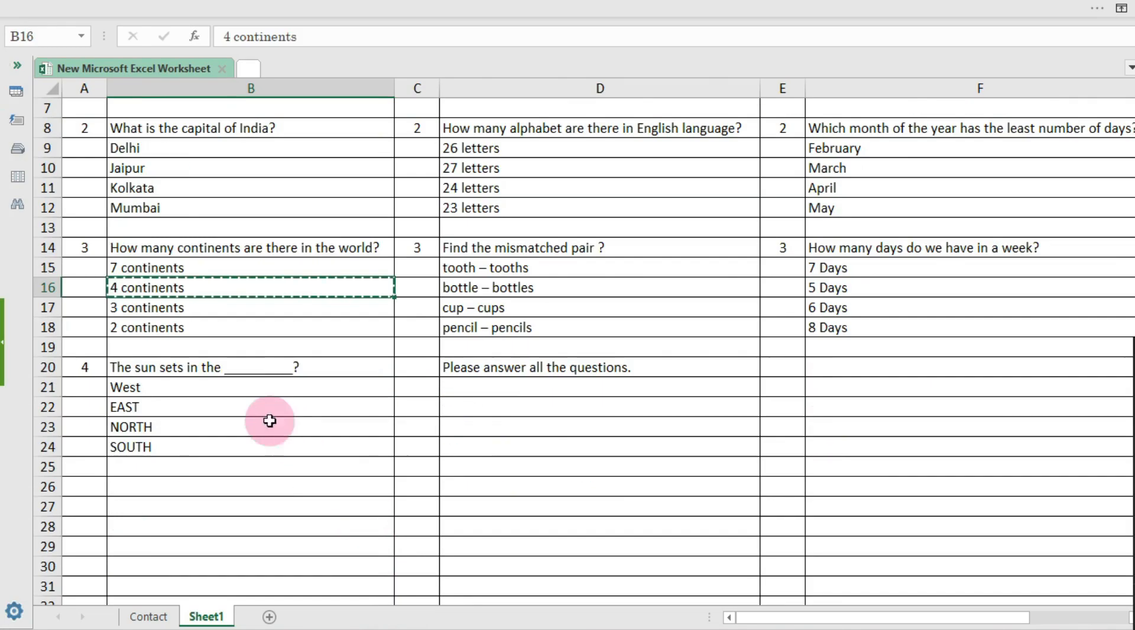
{"action": "left_click", "coordinate": [180, 307]}
{"action": "key", "text": "ctrl+c"}
{"action": "left_click", "coordinate": [429, 626]}
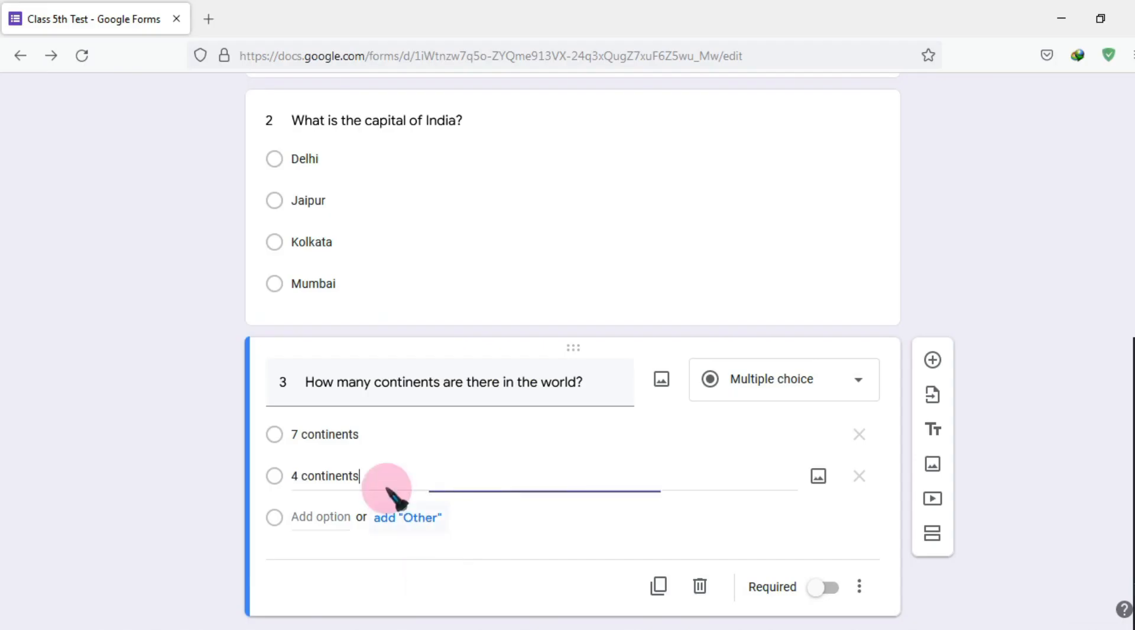
{"action": "left_click", "coordinate": [328, 518]}
{"action": "key", "text": "ctrl+v"}
Copy "2 continents" from cell B18 of the Excel worksheet into the form as the fourth option of question 3
{"action": "left_click", "coordinate": [407, 625]}
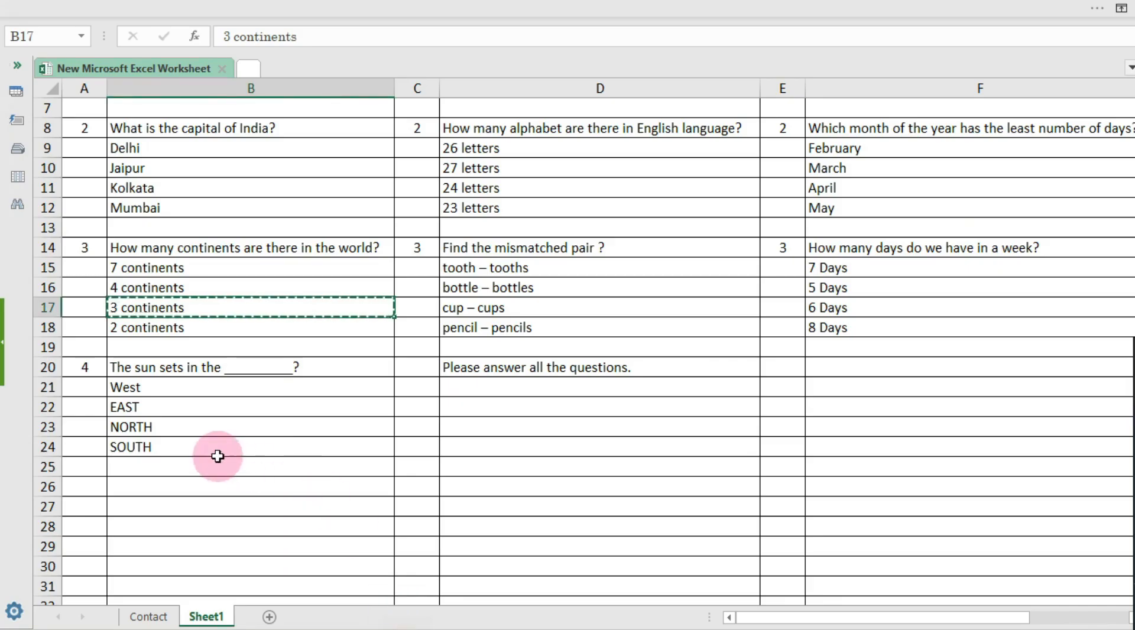
{"action": "left_click", "coordinate": [179, 329]}
{"action": "key", "text": "ctrl+c"}
{"action": "left_click", "coordinate": [430, 626]}
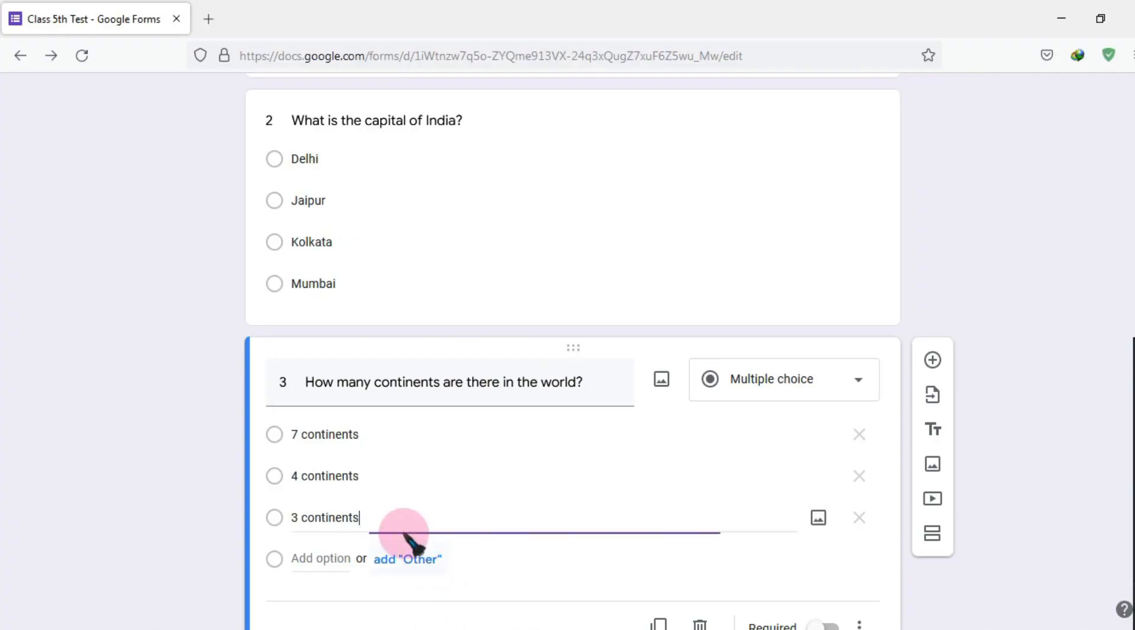
{"action": "left_click", "coordinate": [318, 557]}
{"action": "key", "text": "ctrl+v"}
Add another question and paste the question 4 text "The sun sets in the __________?" from cells A20:B20 of the Excel worksheet
{"action": "scroll", "coordinate": [471, 514], "scroll_direction": "down", "scroll_amount": 2}
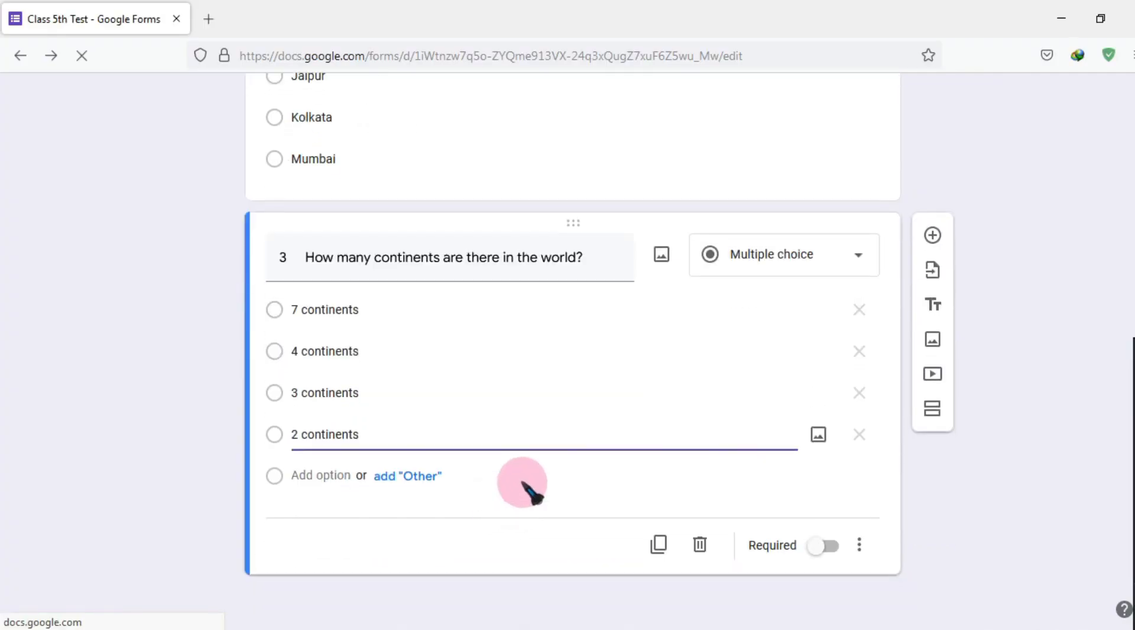
{"action": "left_click", "coordinate": [933, 235]}
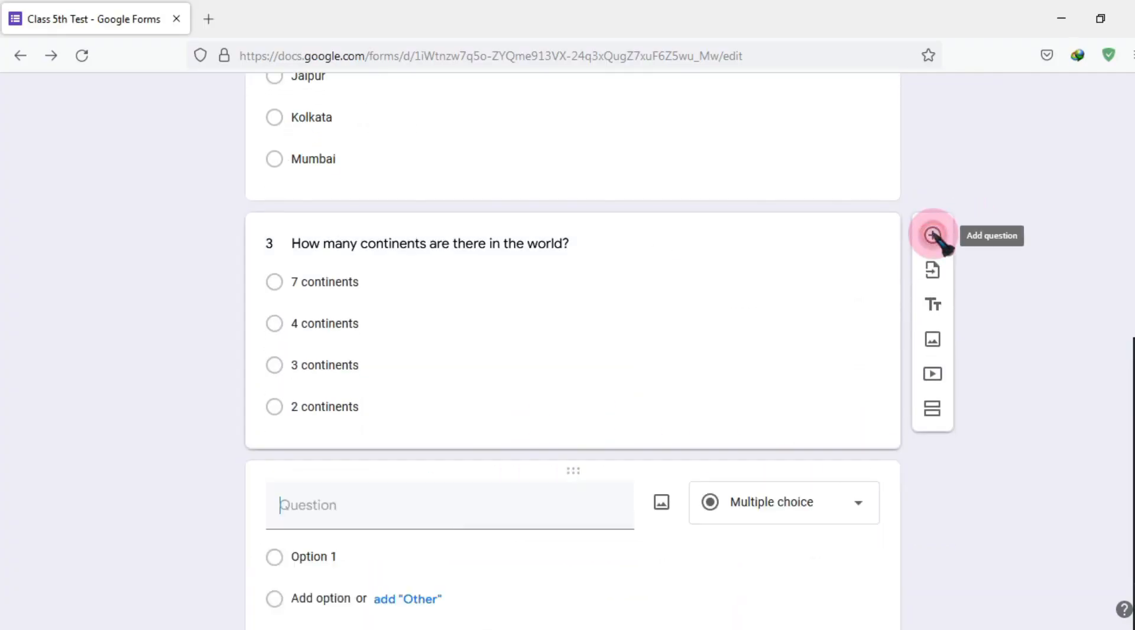
{"action": "left_click", "coordinate": [401, 629]}
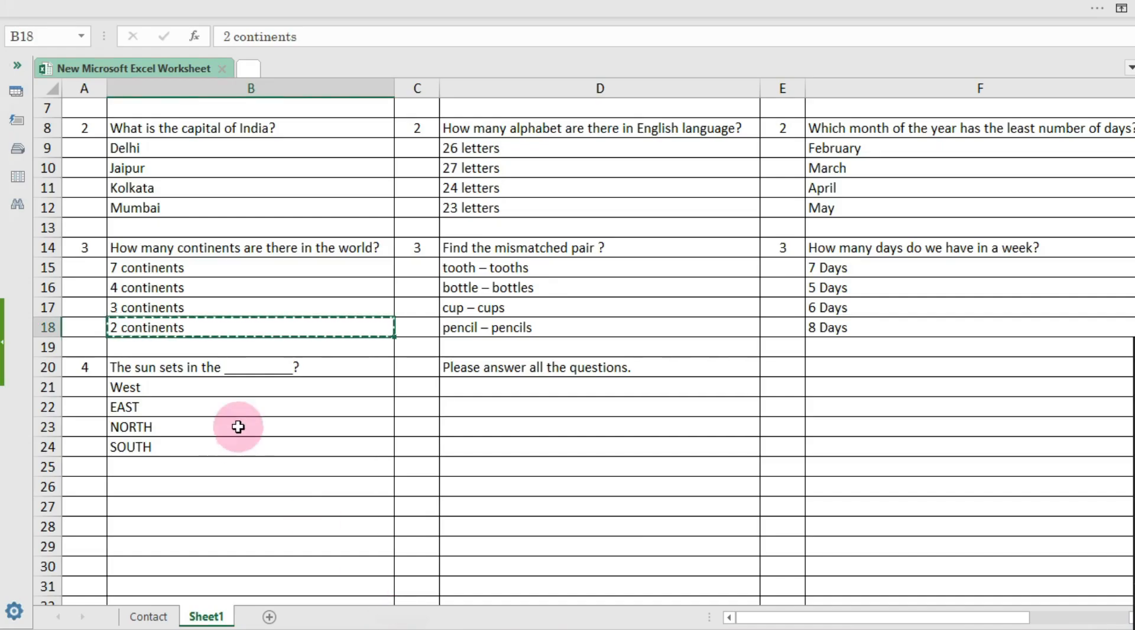
{"action": "left_click_drag", "start_coordinate": [86, 365], "coordinate": [137, 367]}
{"action": "key", "text": "ctrl+c"}
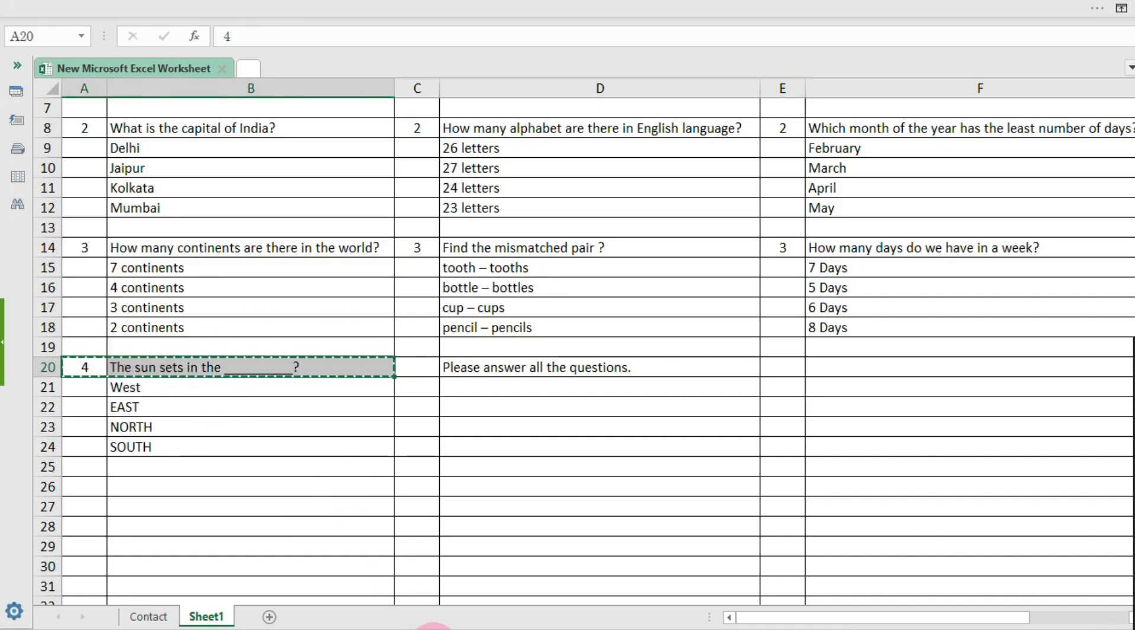
{"action": "left_click", "coordinate": [405, 625]}
{"action": "key", "text": "ctrl+v"}
Copy "West" from cell B21 of the Excel worksheet into the form as the first option of question 4
{"action": "left_click", "coordinate": [397, 628]}
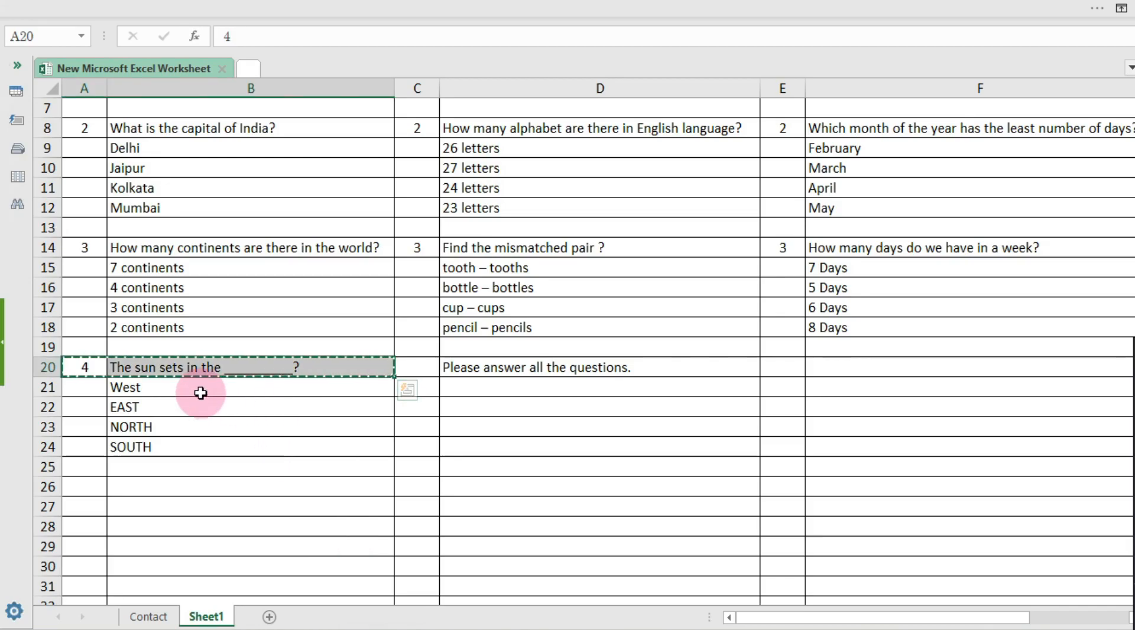
{"action": "left_click", "coordinate": [201, 392]}
{"action": "left_click", "coordinate": [402, 628]}
{"action": "left_click", "coordinate": [314, 436]}
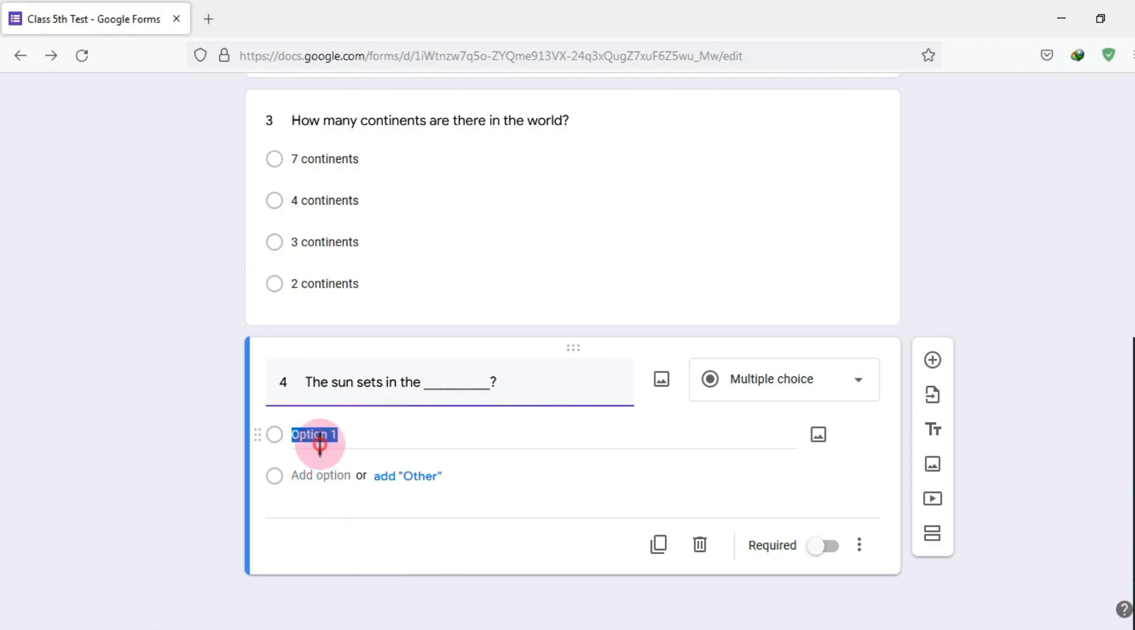
{"action": "key", "text": "ctrl+v"}
Copy "EAST" from cell B22 of the Excel worksheet into the form as the second option of question 4
{"action": "left_click", "coordinate": [408, 626]}
{"action": "left_click", "coordinate": [200, 413]}
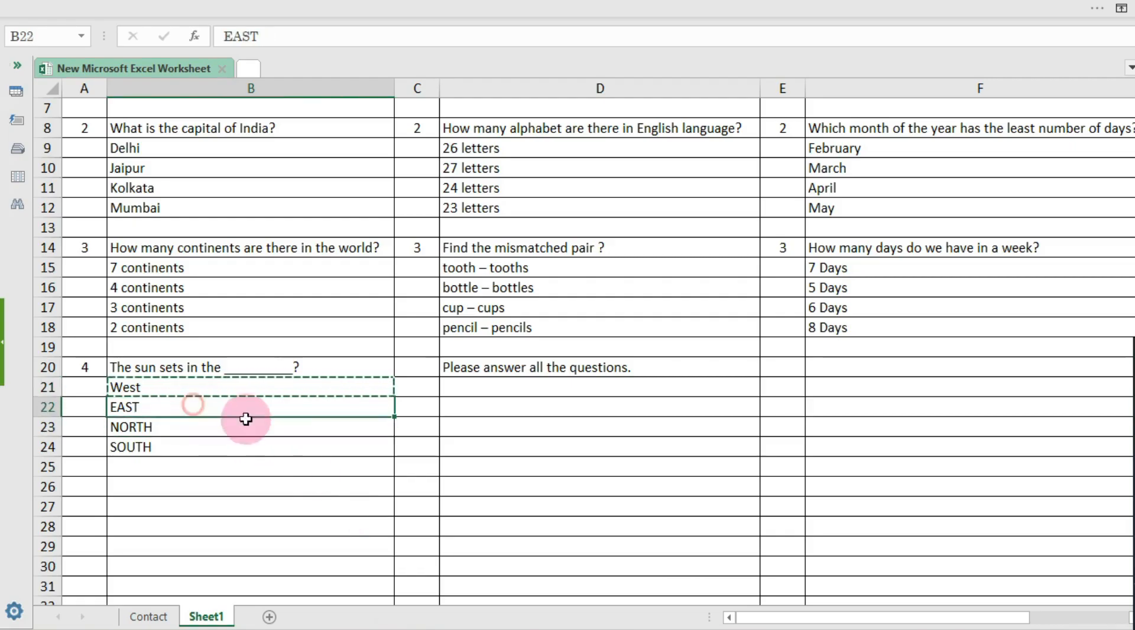
{"action": "key", "text": "ctrl+v"}
{"action": "key", "text": "ctrl+z"}
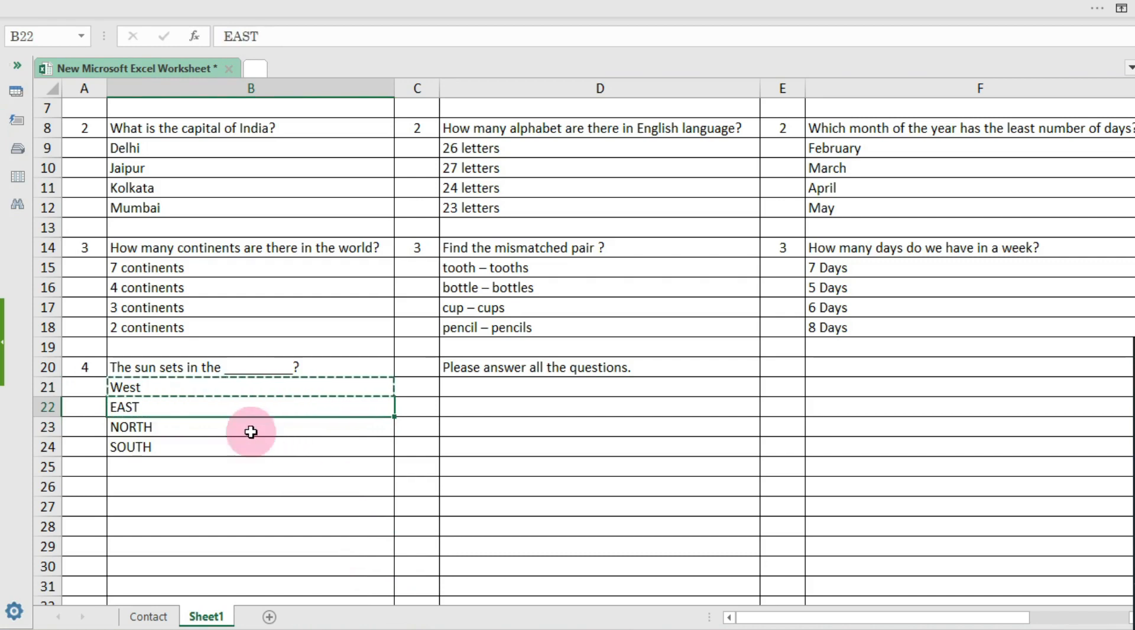
{"action": "left_click", "coordinate": [425, 622]}
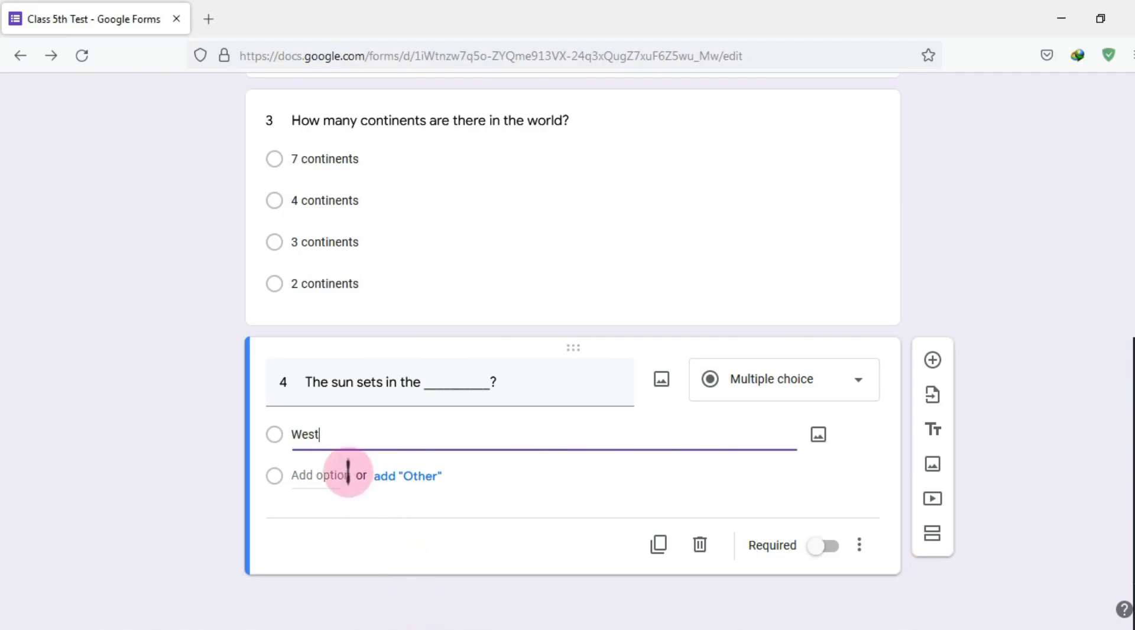
{"action": "left_click", "coordinate": [314, 475]}
{"action": "key", "text": "ctrl+v"}
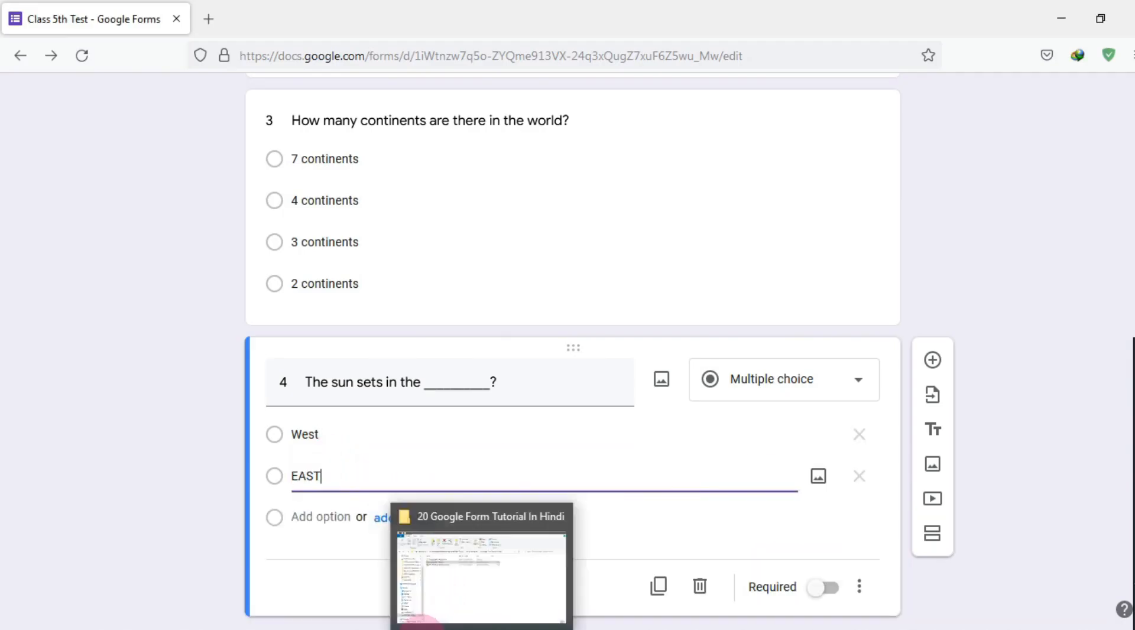
Copy "NORTH" from cell B23 of the Excel worksheet into the form as the third option of question 4
{"action": "left_click", "coordinate": [426, 622]}
{"action": "left_click", "coordinate": [183, 430]}
{"action": "key", "text": "ctrl+c"}
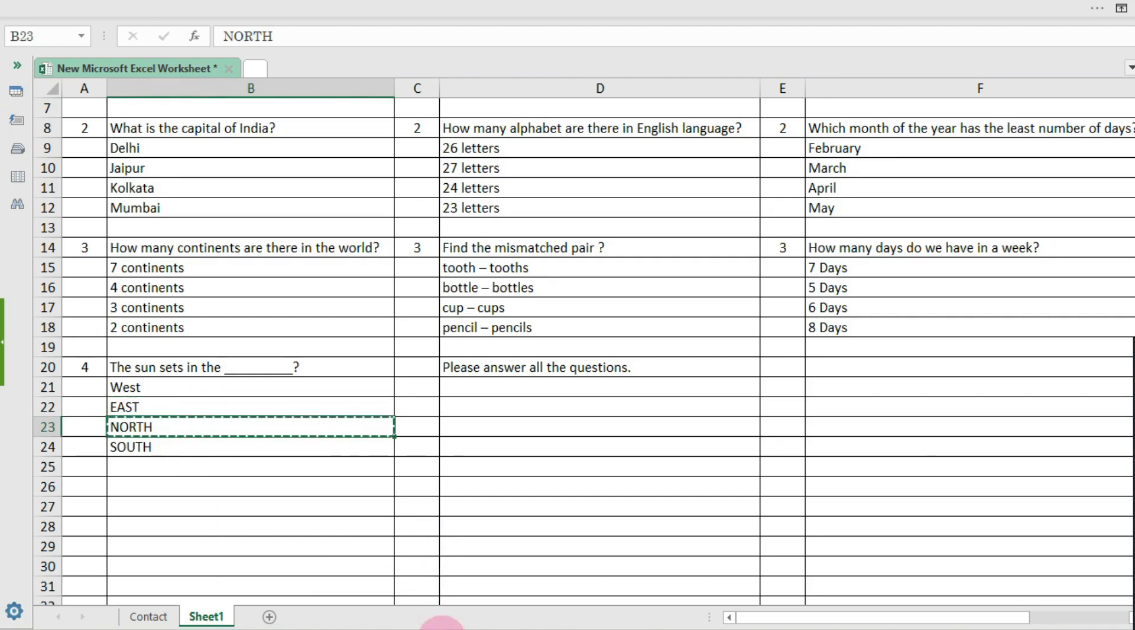
{"action": "left_click", "coordinate": [444, 621]}
{"action": "left_click", "coordinate": [299, 518]}
{"action": "key", "text": "ctrl+v"}
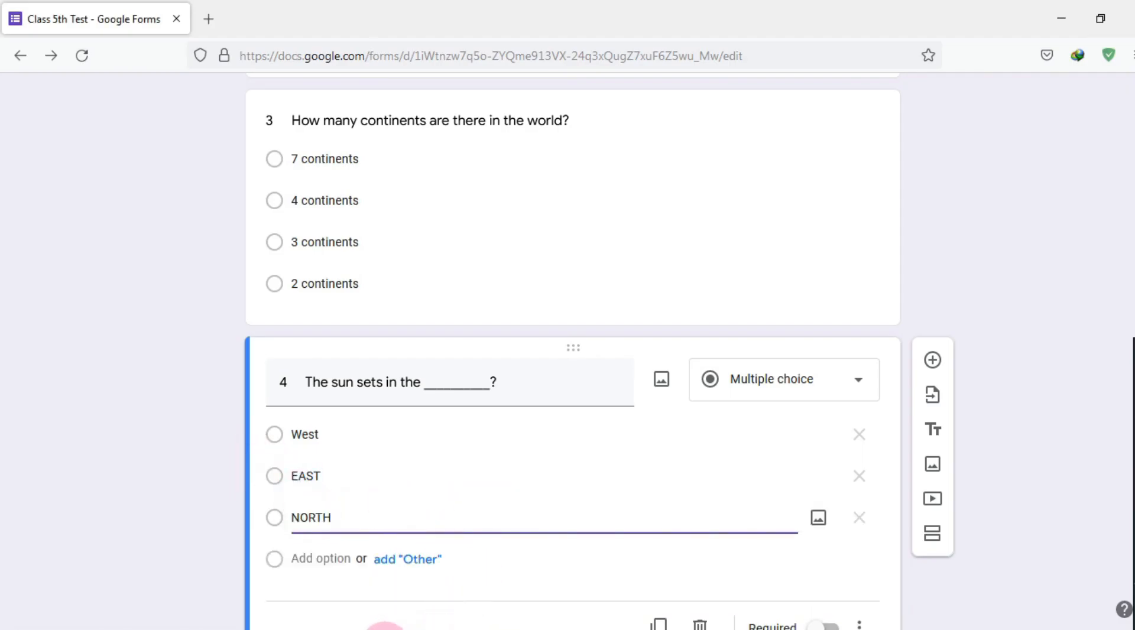
Copy "SOUTH" from cell B24 of the Excel worksheet into the form as the fourth option of question 4
{"action": "left_click", "coordinate": [385, 627]}
{"action": "left_click", "coordinate": [185, 447]}
{"action": "key", "text": "ctrl+c"}
{"action": "left_click", "coordinate": [441, 618]}
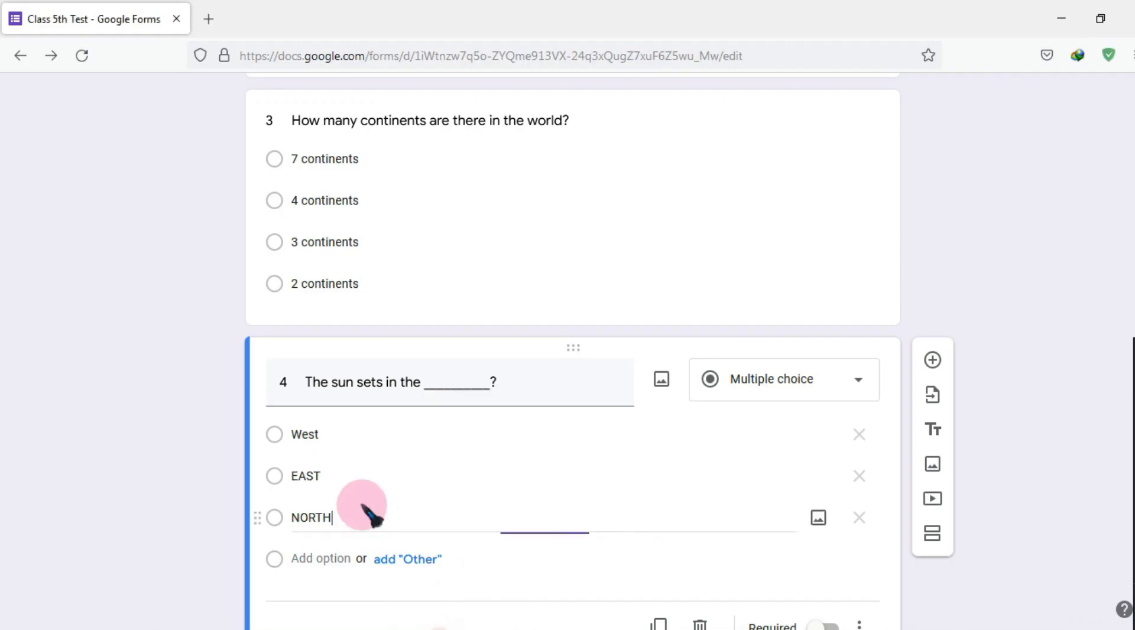
{"action": "left_click", "coordinate": [304, 560]}
{"action": "key", "text": "ctrl+v"}
{"action": "left_click", "coordinate": [182, 466]}
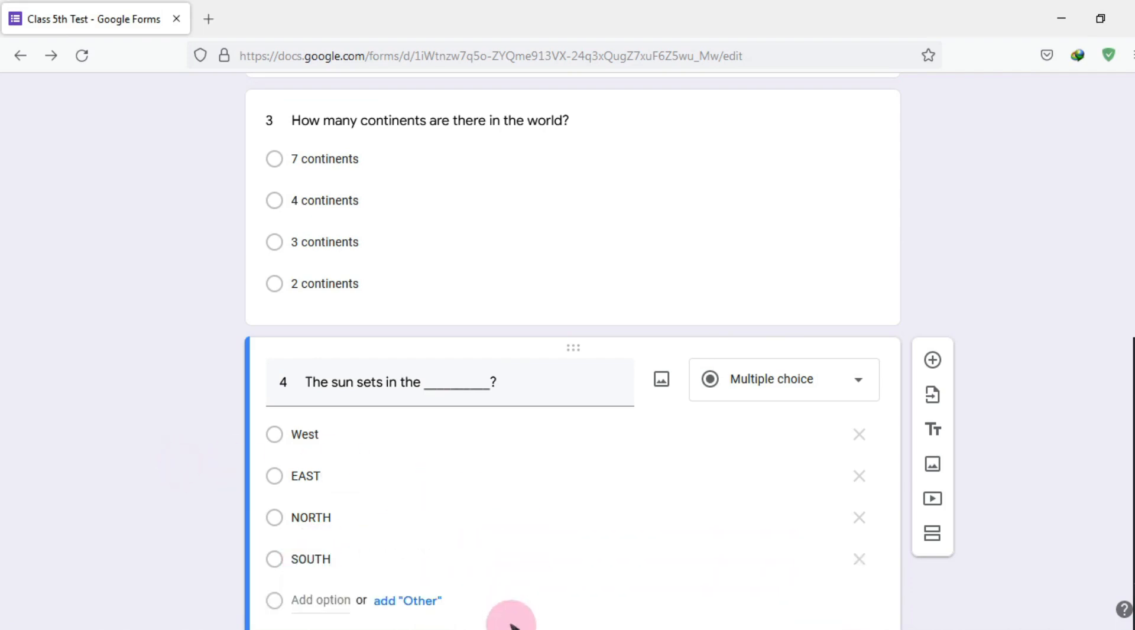
{"action": "left_click", "coordinate": [385, 626]}
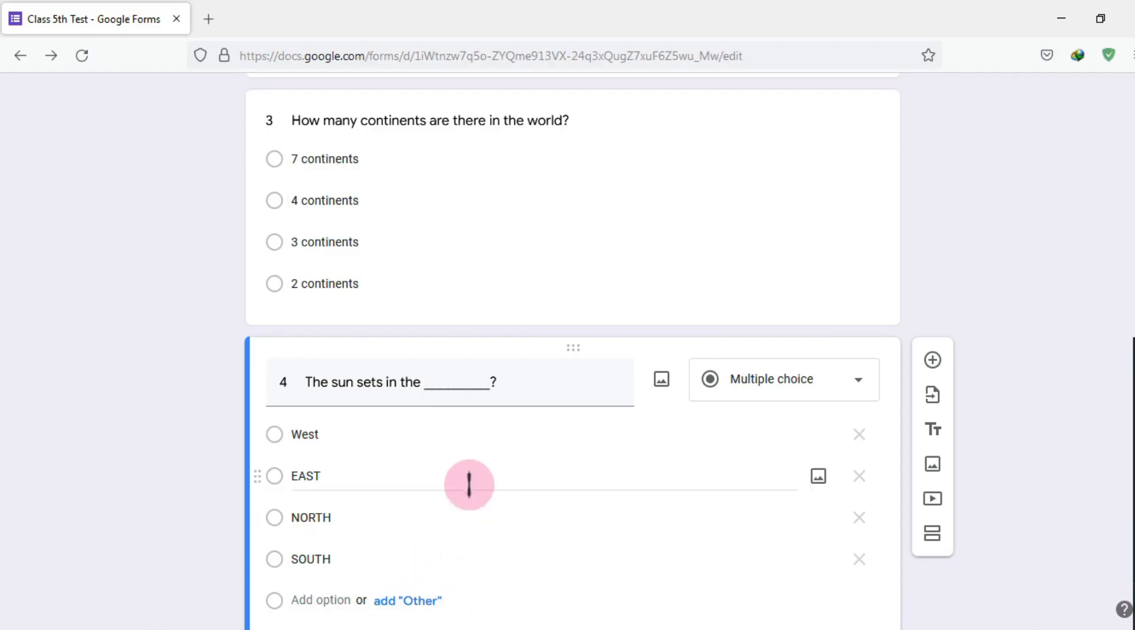
Review the General Knowledge questions, then add a new section after question 4 and look through its section options
{"action": "scroll", "coordinate": [469, 476], "scroll_direction": "up", "scroll_amount": 10}
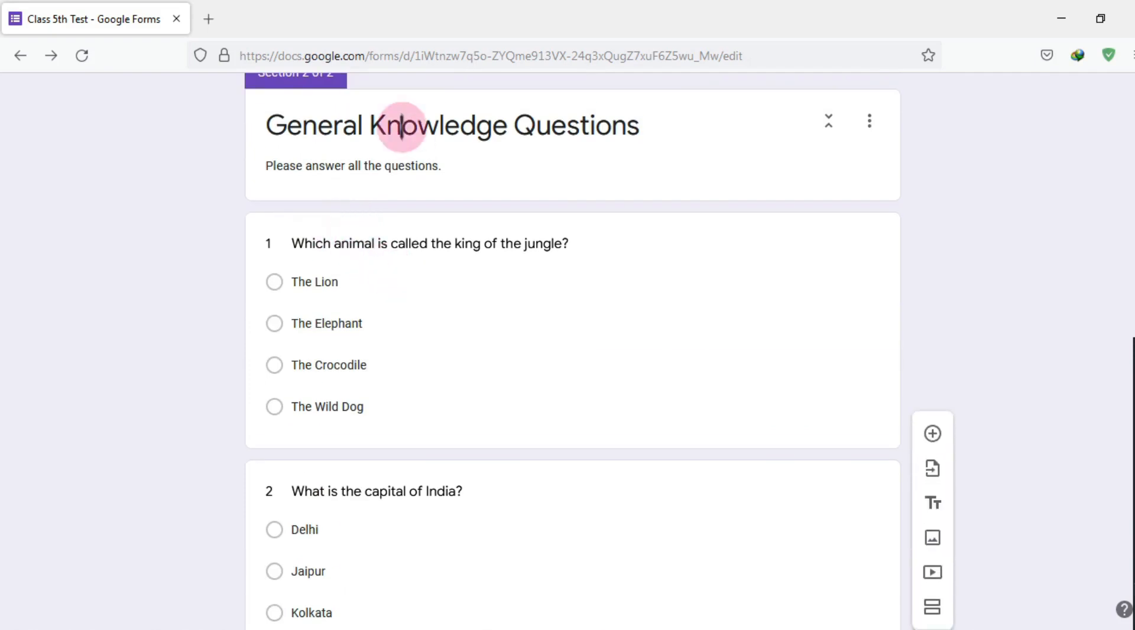
{"action": "scroll", "coordinate": [387, 349], "scroll_direction": "down", "scroll_amount": 6}
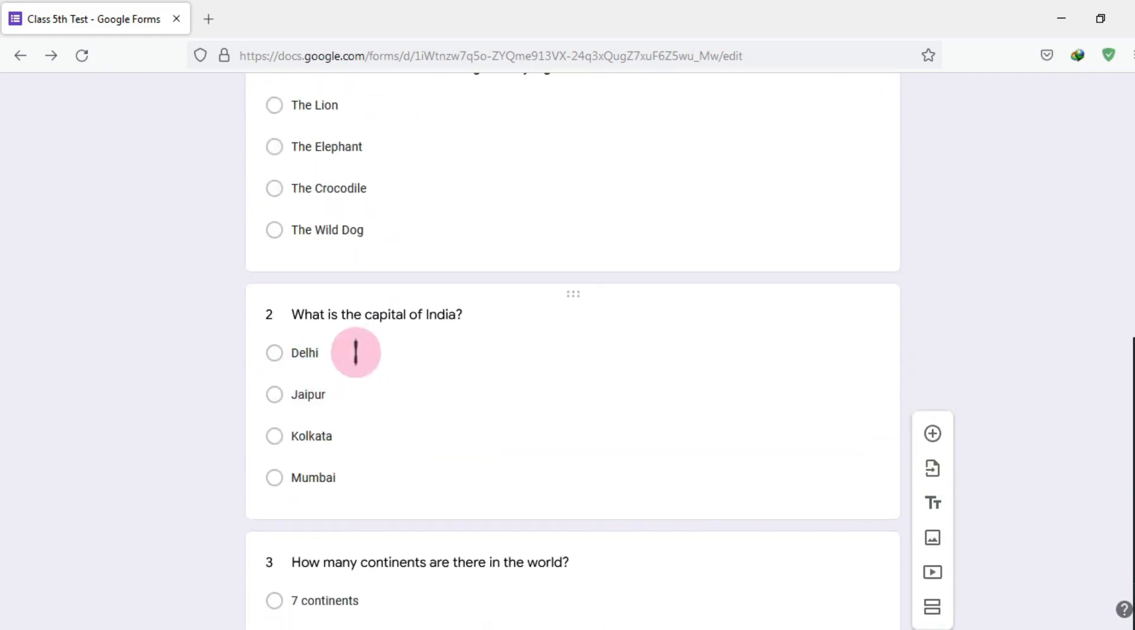
{"action": "scroll", "coordinate": [443, 413], "scroll_direction": "down", "scroll_amount": 4}
{"action": "scroll", "coordinate": [447, 419], "scroll_direction": "down", "scroll_amount": 2}
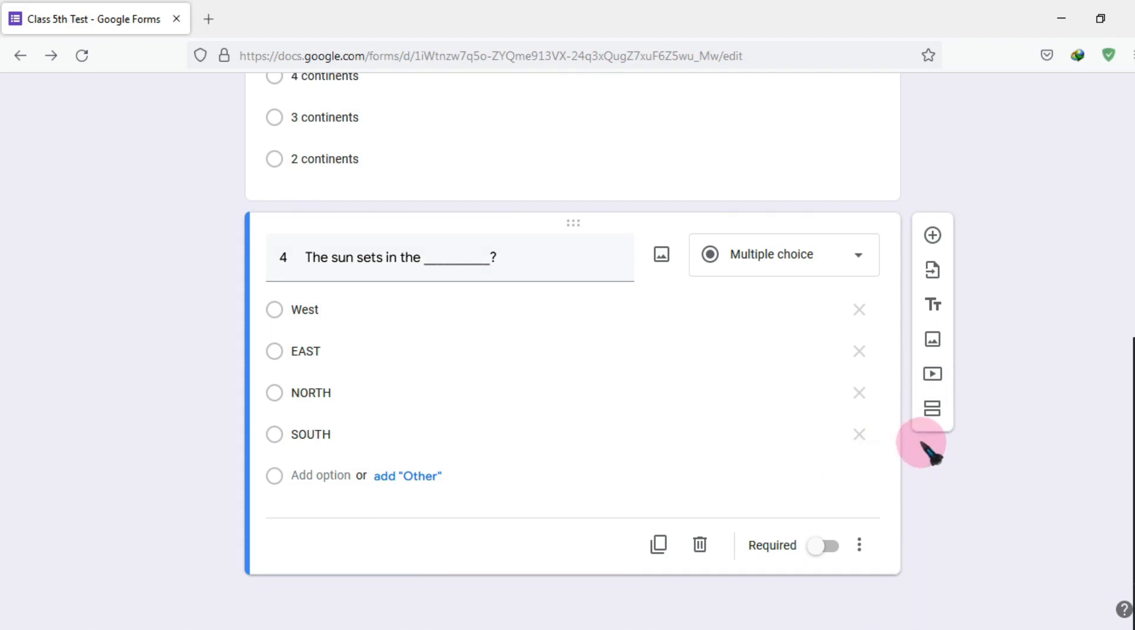
{"action": "left_click", "coordinate": [940, 408]}
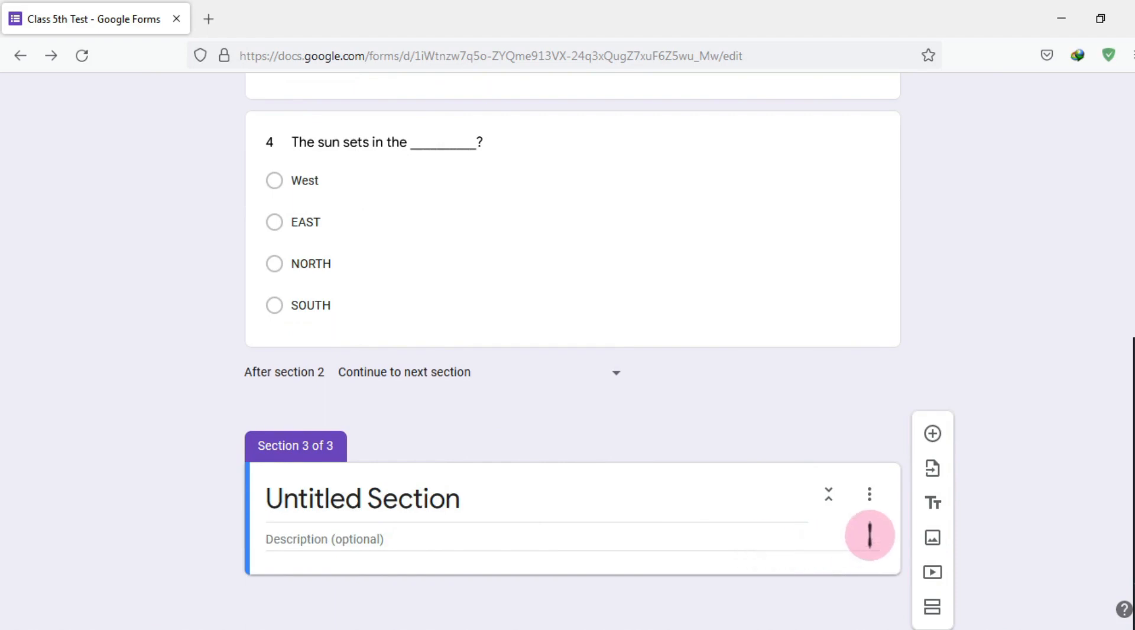
{"action": "left_click", "coordinate": [874, 494]}
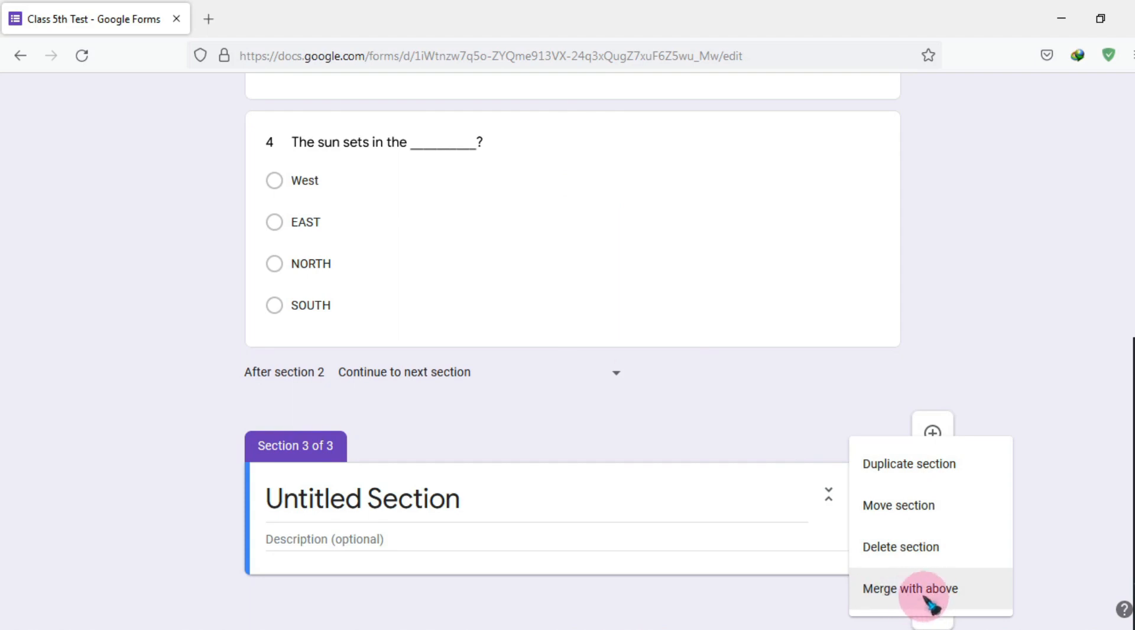
{"action": "left_click", "coordinate": [723, 382]}
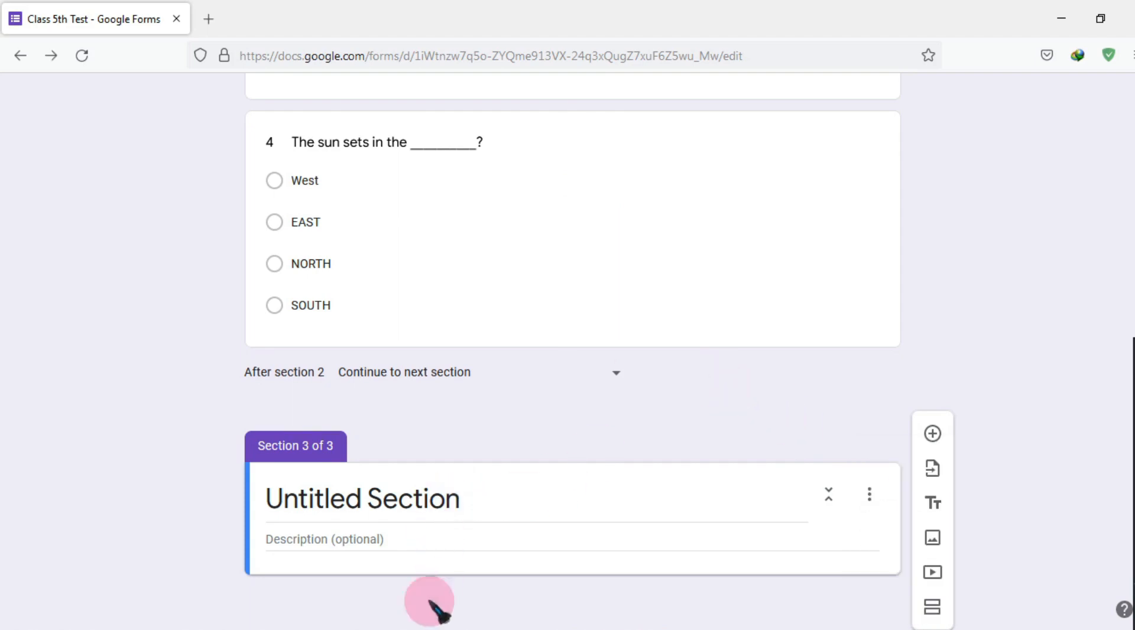
Copy the heading "English Questions" from cell D1 of the Excel worksheet into the form as the title of section 3
{"action": "left_click", "coordinate": [397, 629]}
{"action": "left_click", "coordinate": [547, 106]}
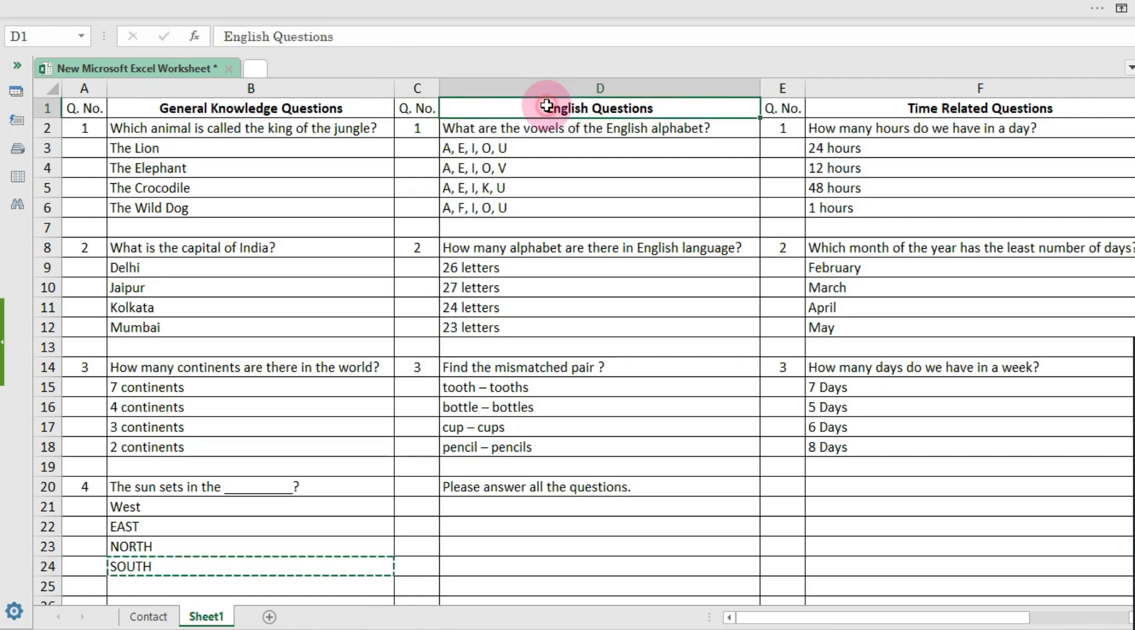
{"action": "left_click", "coordinate": [444, 627]}
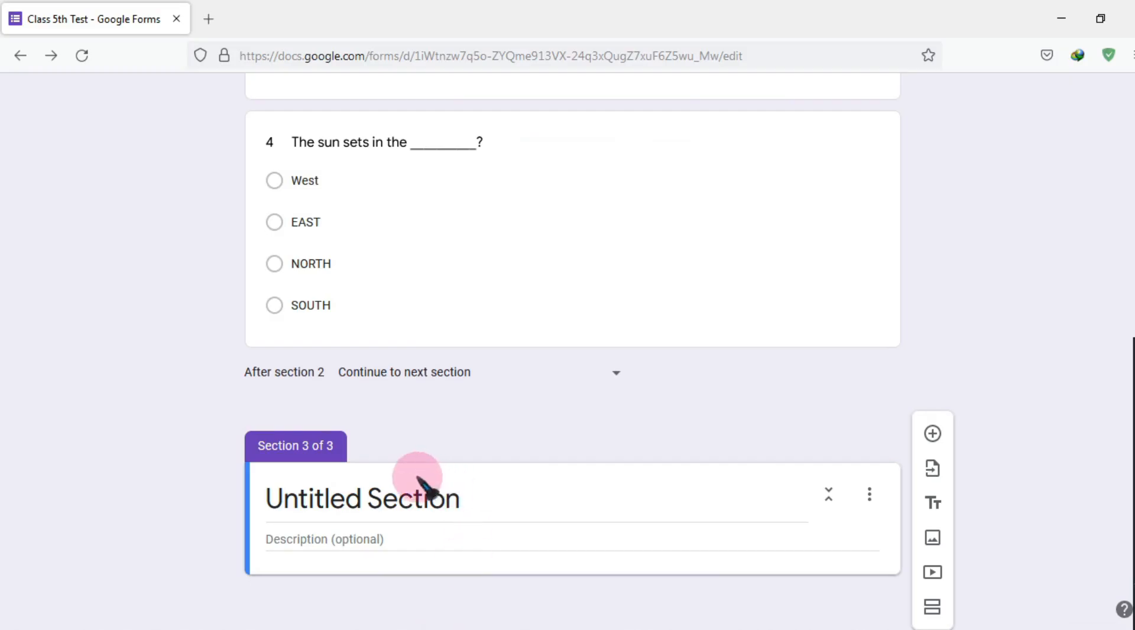
{"action": "left_click", "coordinate": [425, 497]}
{"action": "key", "text": "ctrl+a"}
{"action": "key", "text": "ctrl+v"}
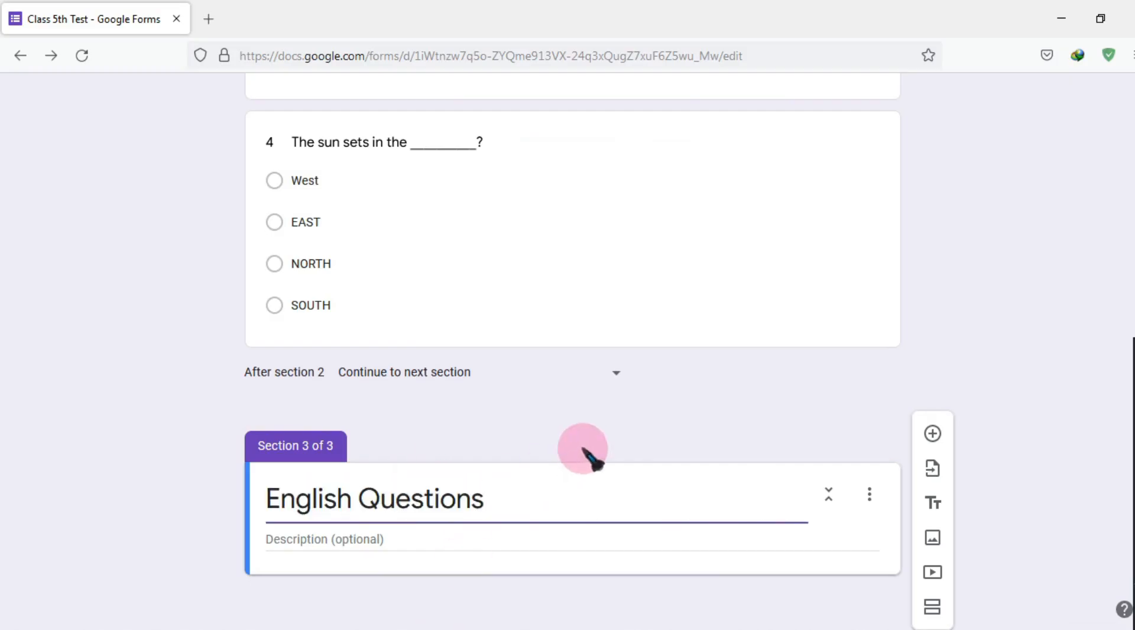
Copy "Please answer all the questions." from cell D20 of the Excel worksheet into the form as the description of section 3
{"action": "left_click", "coordinate": [425, 627]}
{"action": "left_click", "coordinate": [525, 485]}
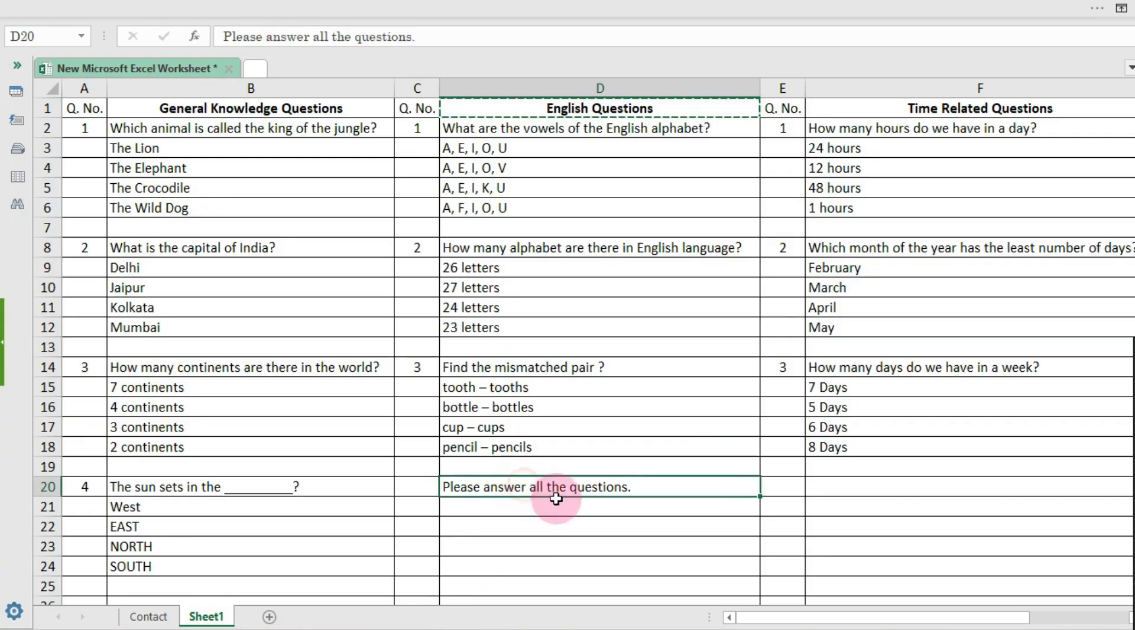
{"action": "key", "text": "ctrl+c"}
{"action": "left_click", "coordinate": [452, 623]}
{"action": "left_click", "coordinate": [390, 538]}
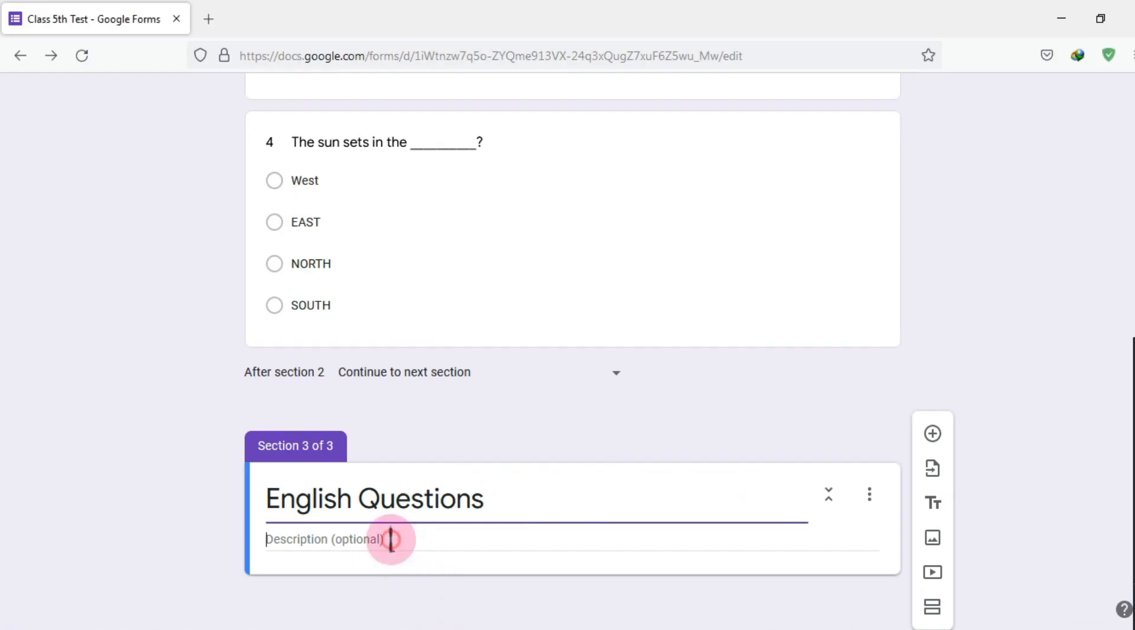
{"action": "key", "text": "ctrl+v"}
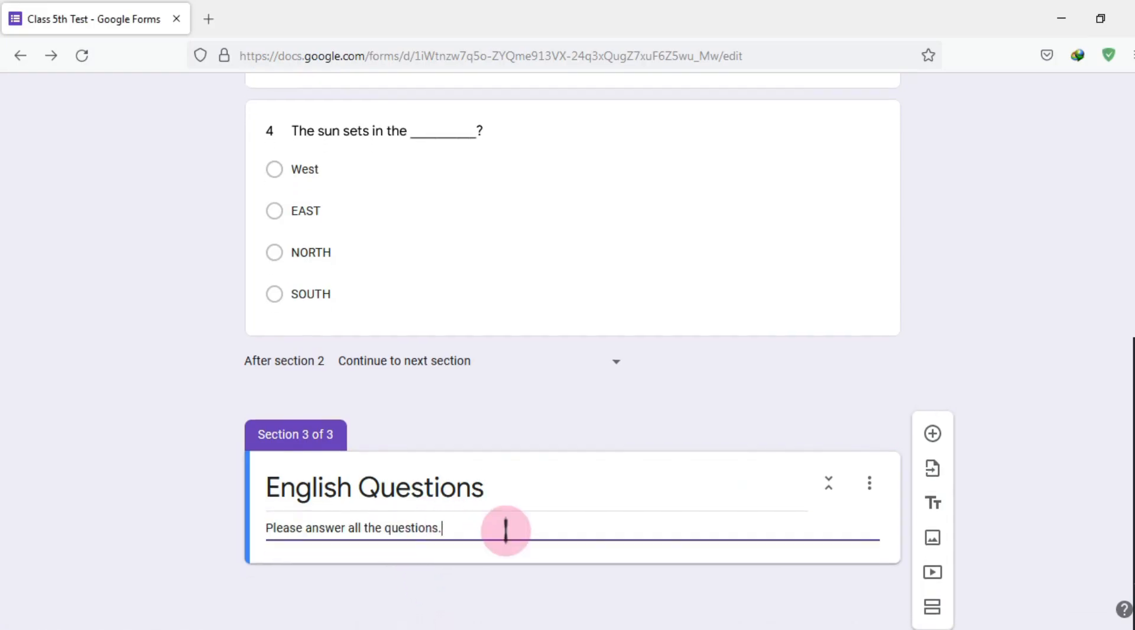
{"action": "left_click", "coordinate": [212, 498]}
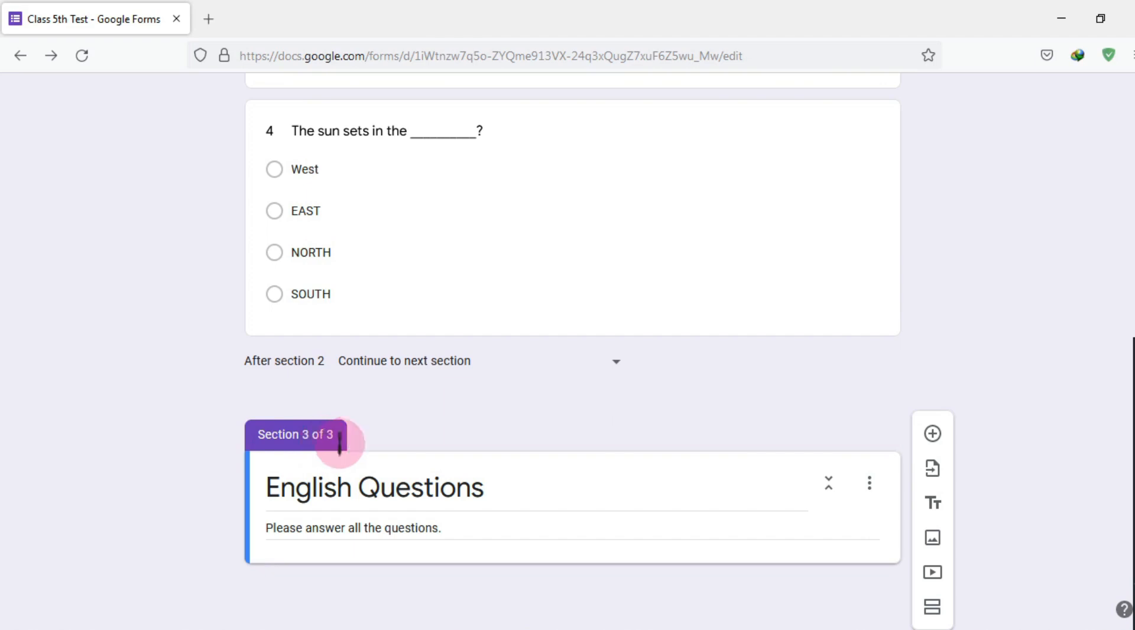
Add a question to section 3 and fill in its text with "1 What are the vowels of the English alphabet?" copied from Excel cells C2:D2
{"action": "left_click", "coordinate": [933, 434]}
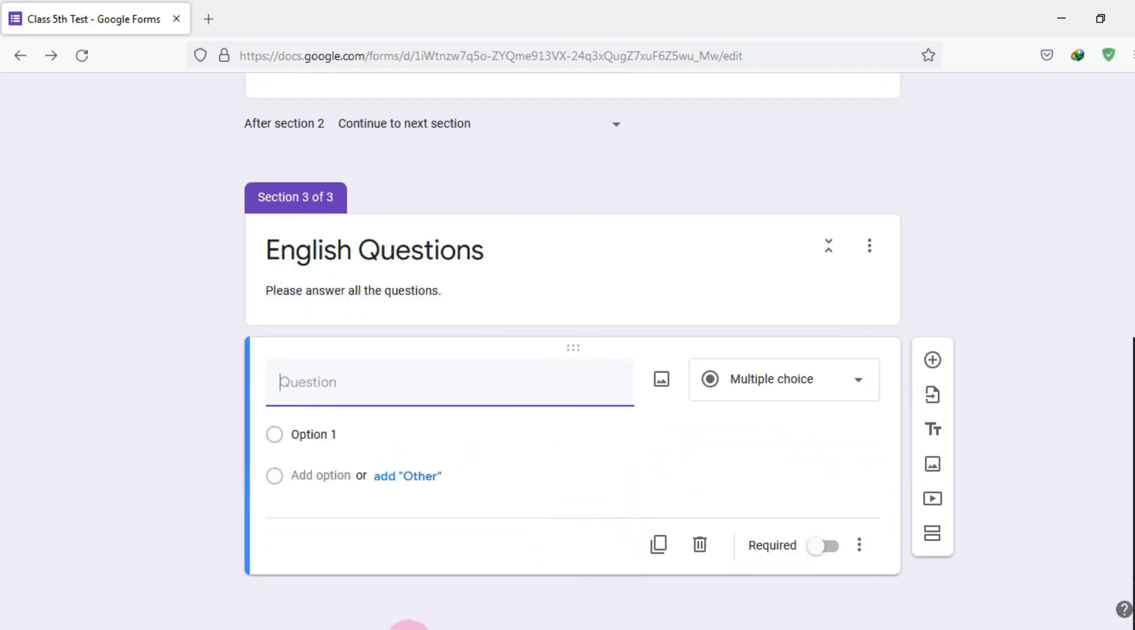
{"action": "left_click", "coordinate": [409, 629]}
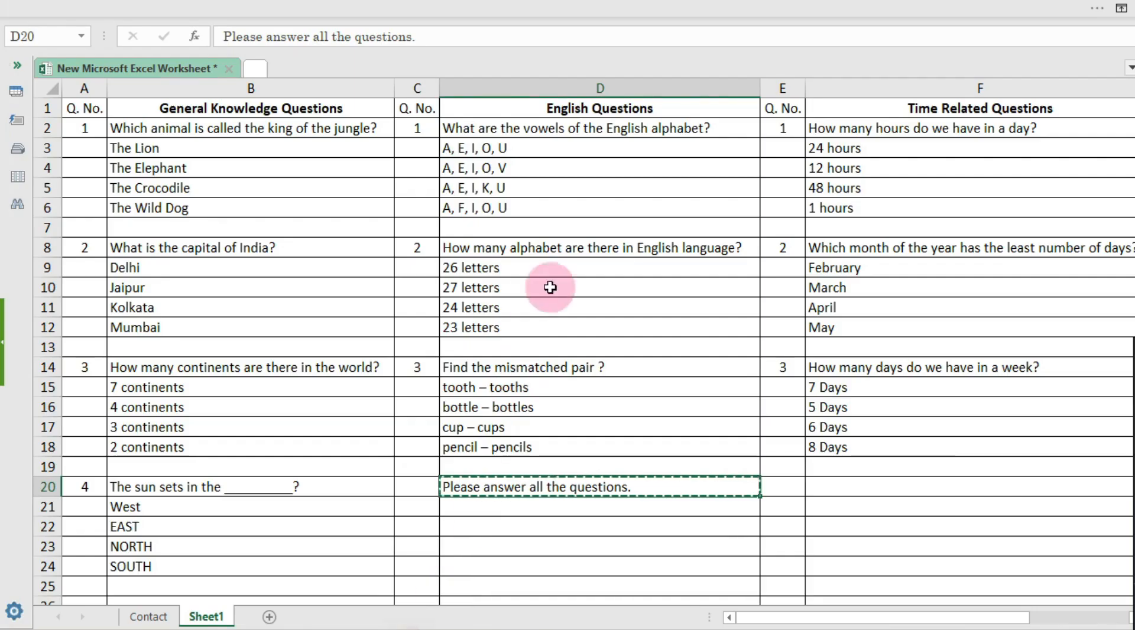
{"action": "left_click_drag", "start_coordinate": [409, 132], "coordinate": [464, 130]}
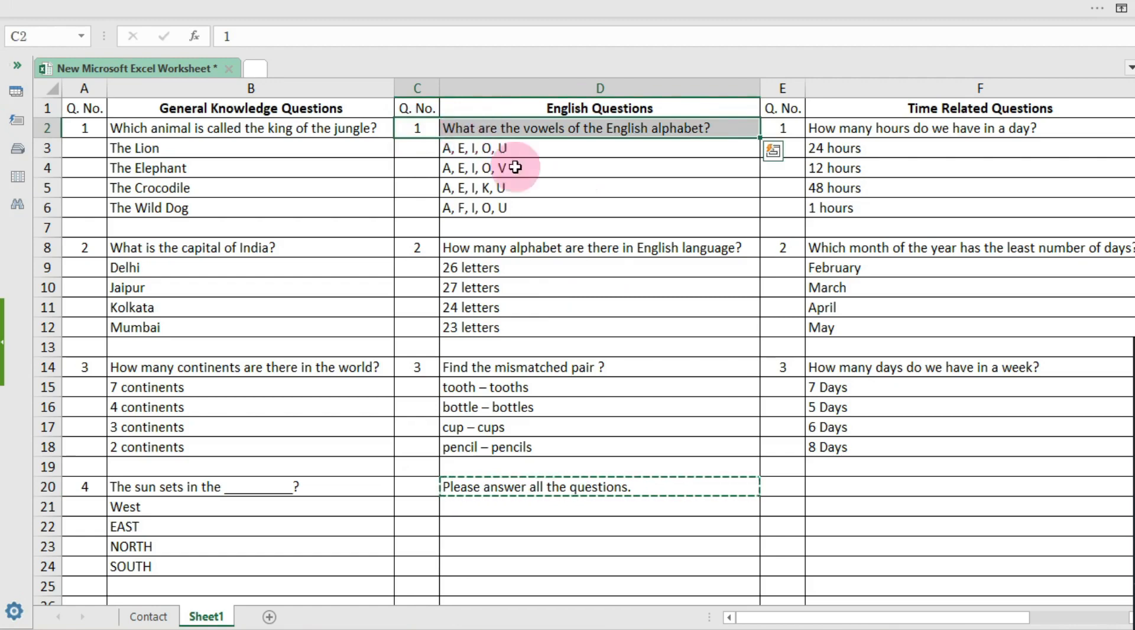
{"action": "key", "text": "ctrl+c"}
{"action": "left_click", "coordinate": [438, 629]}
{"action": "key", "text": "ctrl+v"}
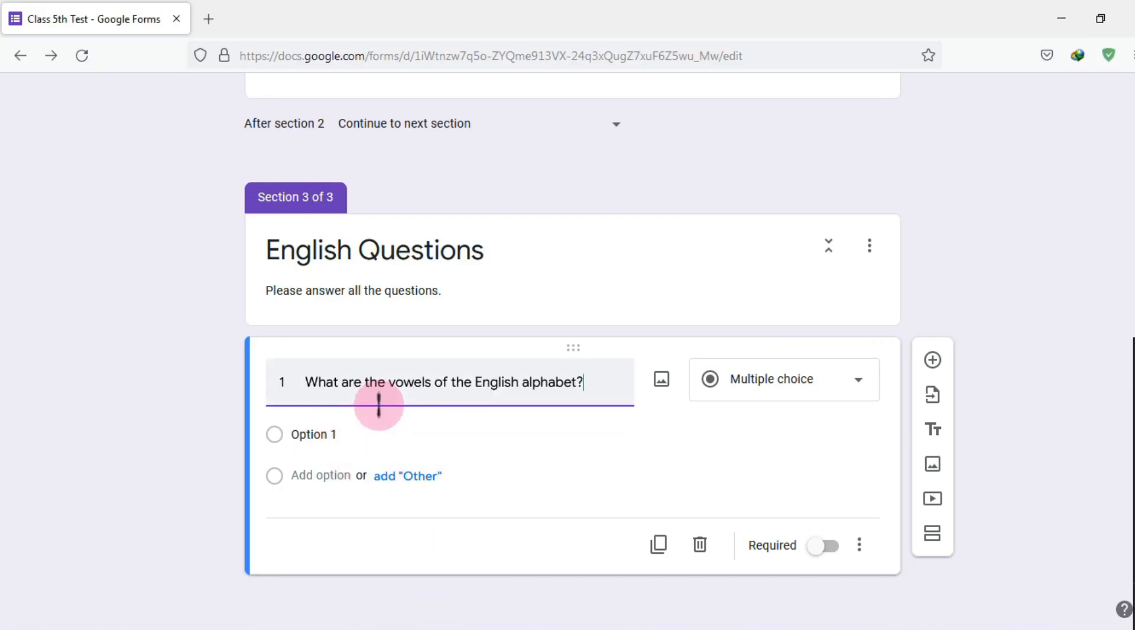
Copy "A, E, I, O, U" from cell D3 of the Excel worksheet into the form as the first option of English question 1
{"action": "left_click", "coordinate": [450, 525]}
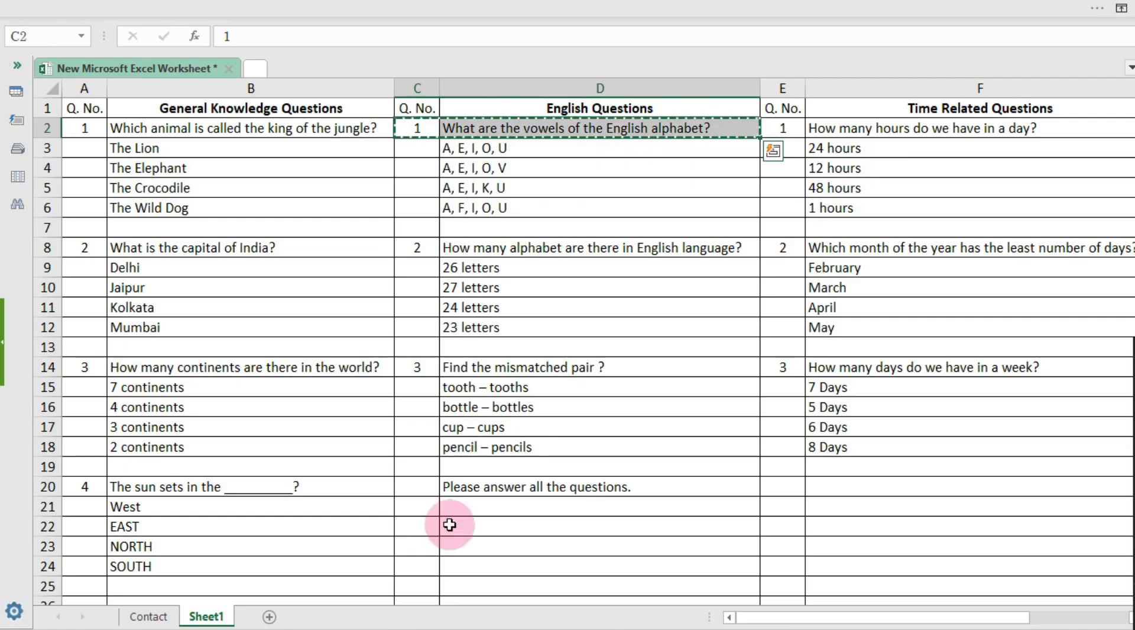
{"action": "left_click", "coordinate": [455, 151]}
{"action": "key", "text": "ctrl+c"}
{"action": "left_click", "coordinate": [442, 626]}
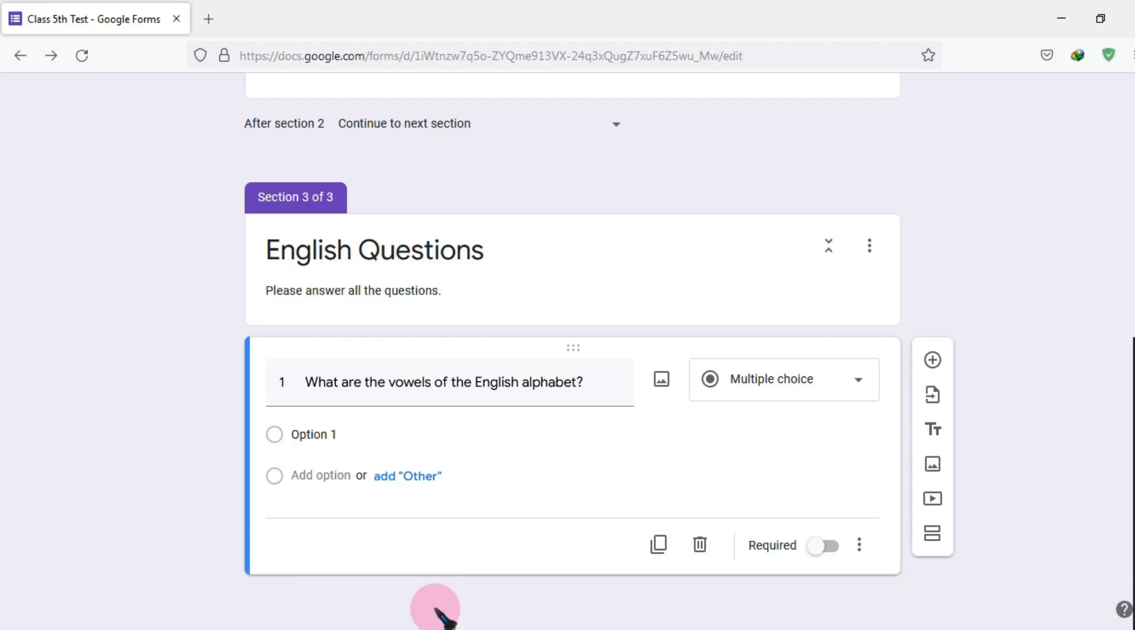
{"action": "left_click", "coordinate": [329, 434]}
{"action": "key", "text": "ctrl+v"}
Copy "A, E, I, O, V" from cell D4 of the Excel worksheet into the form as the second option of English question 1
{"action": "left_click", "coordinate": [437, 624]}
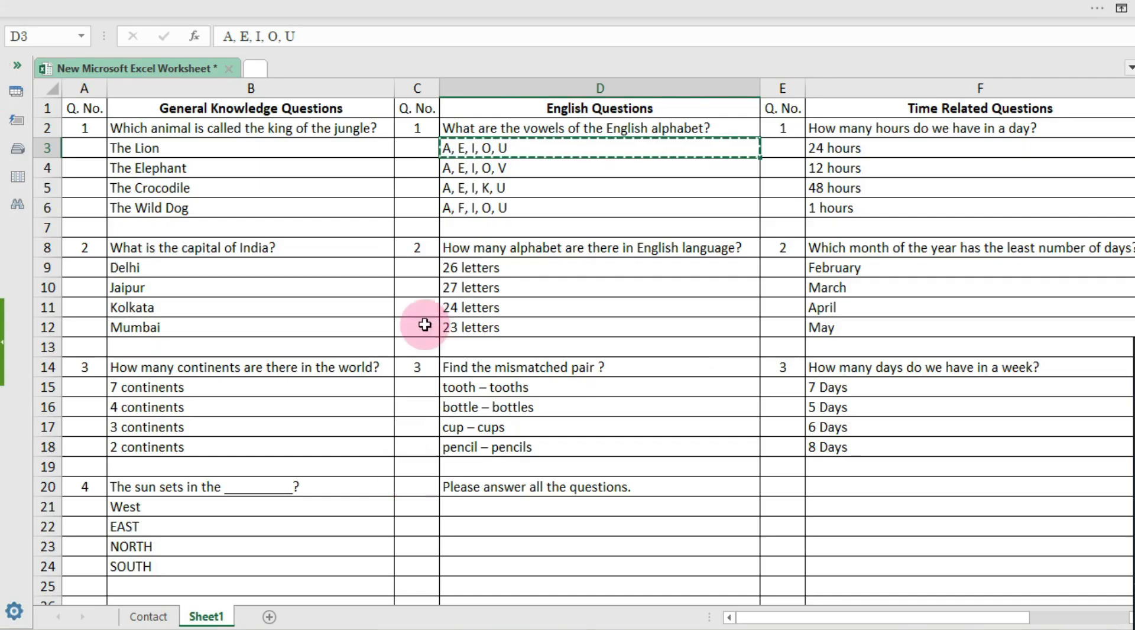
{"action": "left_click", "coordinate": [485, 166]}
{"action": "key", "text": "ctrl+c"}
{"action": "left_click", "coordinate": [442, 626]}
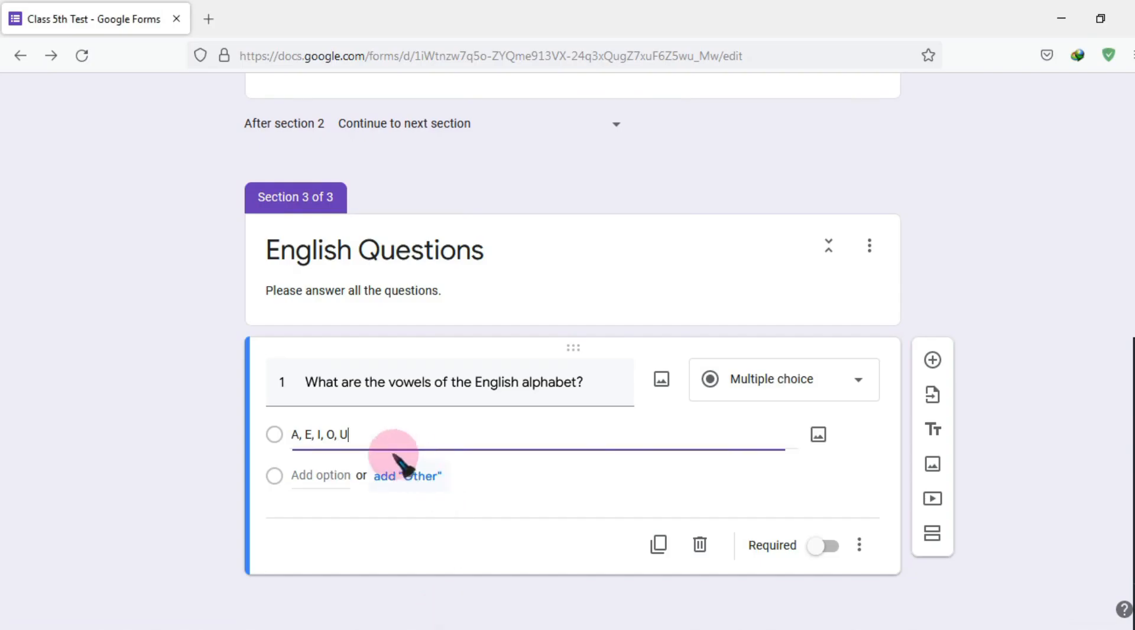
{"action": "left_click", "coordinate": [332, 467]}
{"action": "key", "text": "ctrl+v"}
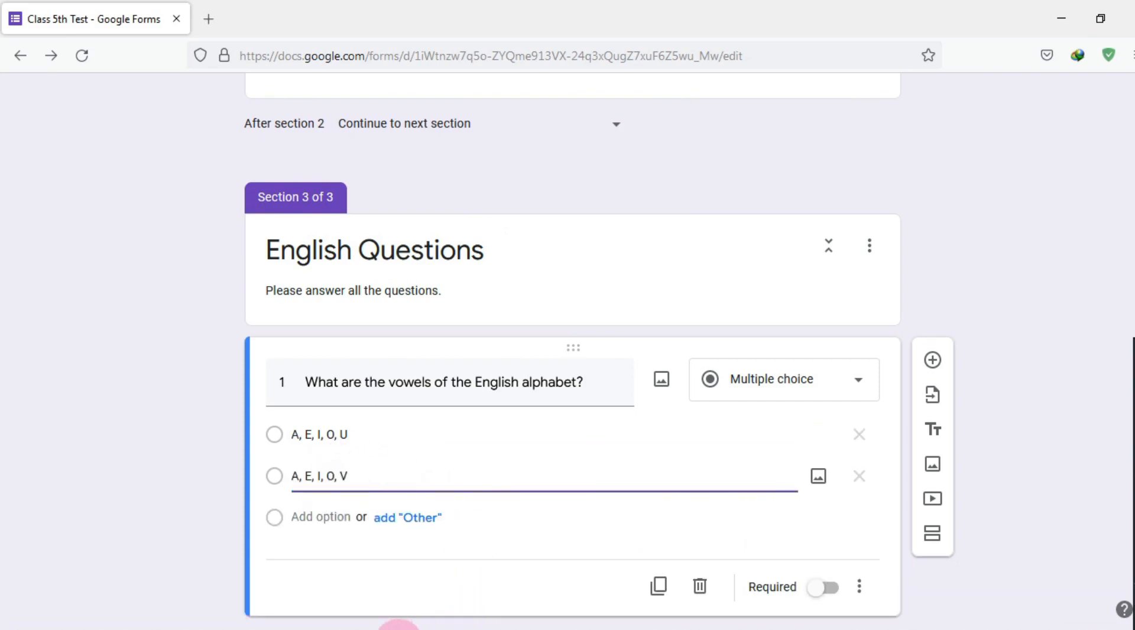
Copy "A, E, I, K, U" from cell D5 of the Excel worksheet into the form as the third option of English question 1
{"action": "left_click", "coordinate": [398, 626]}
{"action": "left_click", "coordinate": [477, 189]}
{"action": "key", "text": "ctrl+c"}
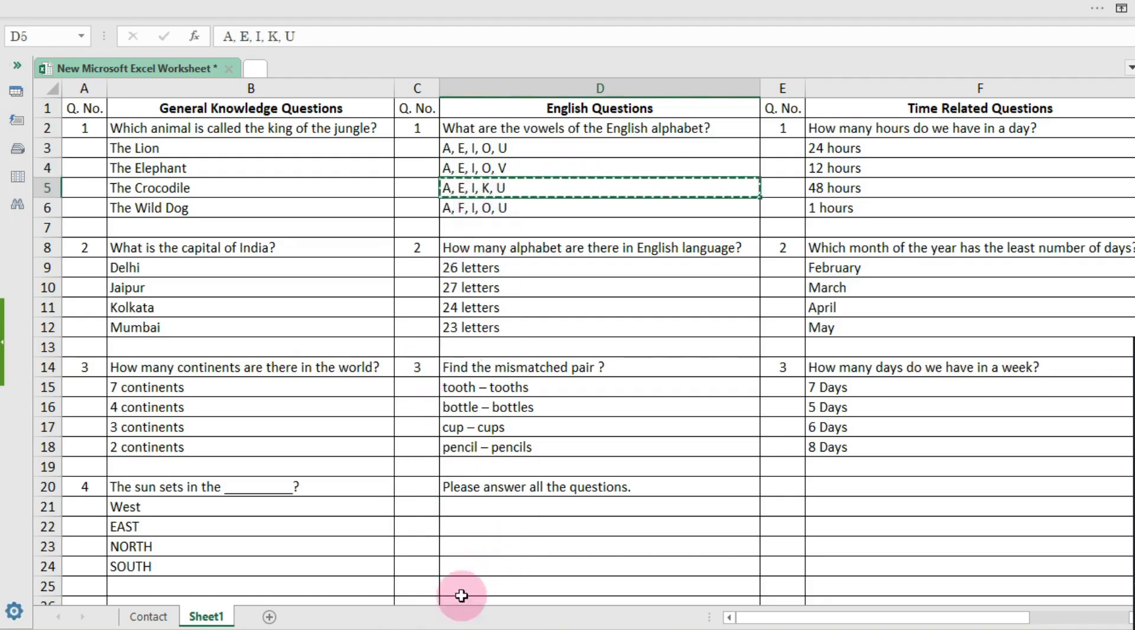
{"action": "left_click", "coordinate": [442, 627]}
{"action": "left_click", "coordinate": [329, 517]}
{"action": "key", "text": "ctrl+v"}
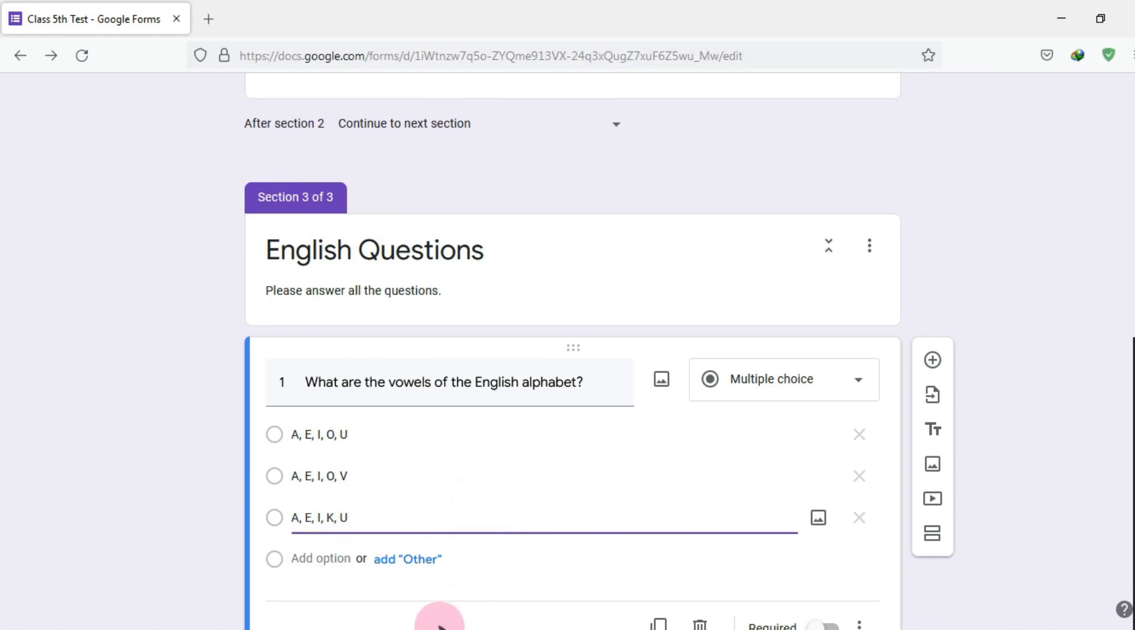
Copy "A, F, I, O, U" from cell D6 of the Excel worksheet into the form as the fourth option of English question 1
{"action": "left_click", "coordinate": [440, 625]}
{"action": "left_click", "coordinate": [495, 208]}
{"action": "key", "text": "ctrl+c"}
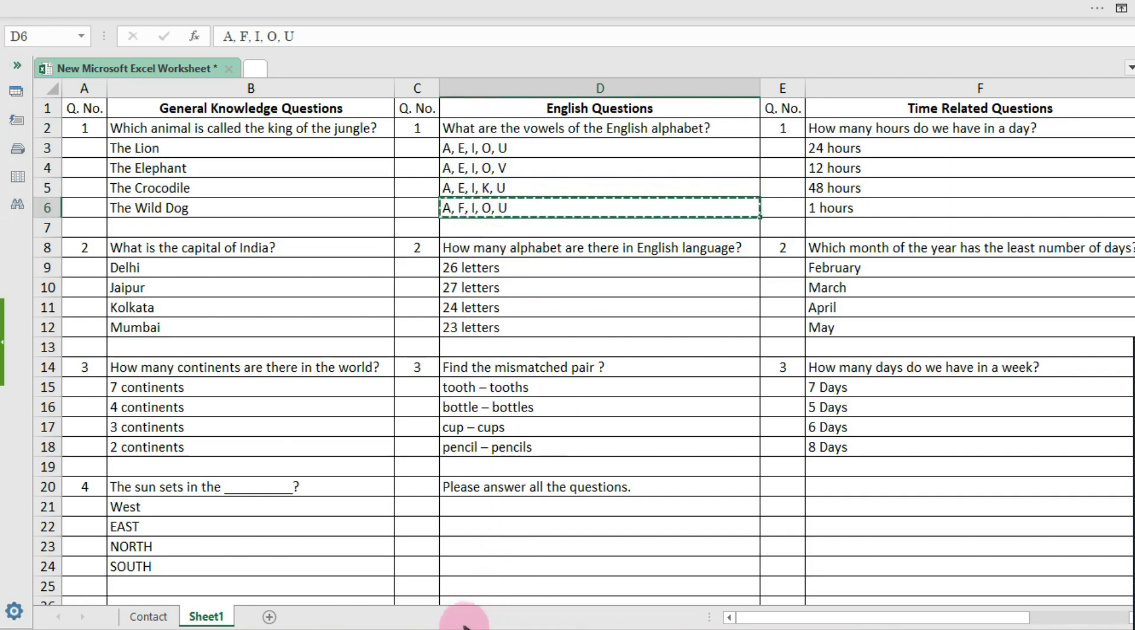
{"action": "left_click", "coordinate": [464, 625]}
{"action": "left_click", "coordinate": [320, 559]}
{"action": "key", "text": "ctrl+v"}
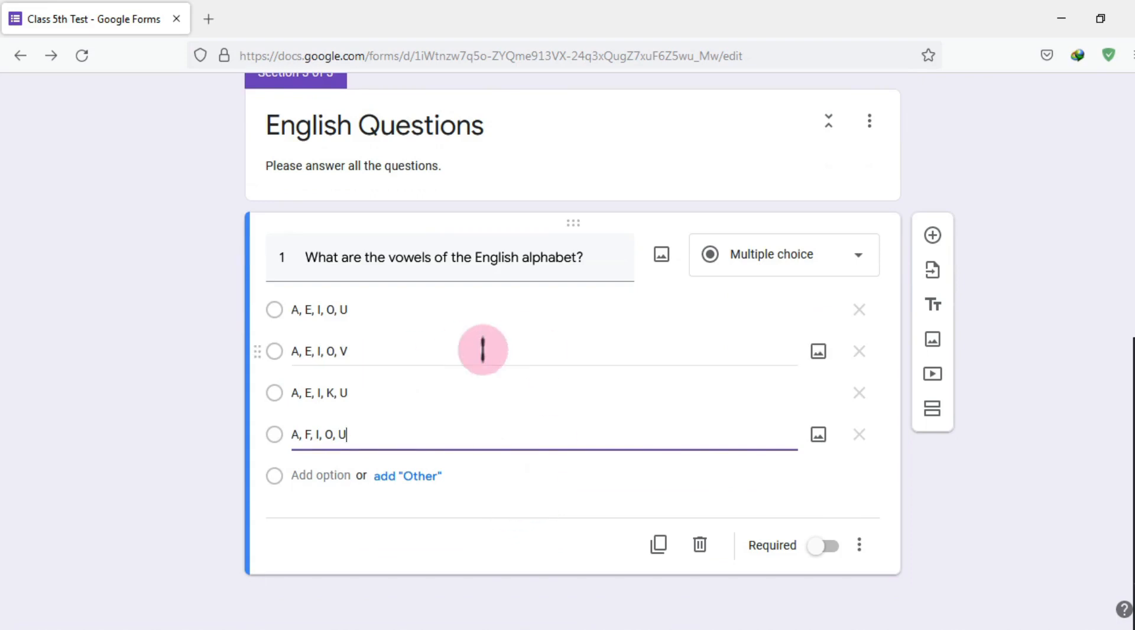
{"action": "left_click", "coordinate": [193, 450]}
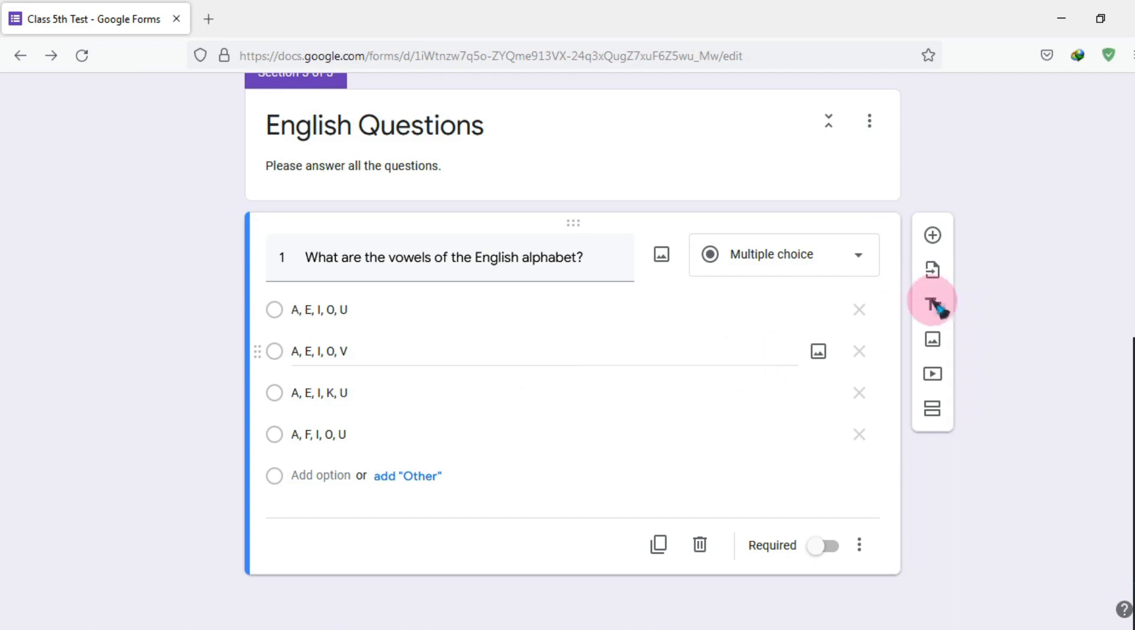
Add another English question and fill in its text with "2 How many alphabet are there in English language?" copied from Excel cells C8:D8
{"action": "left_click", "coordinate": [933, 235]}
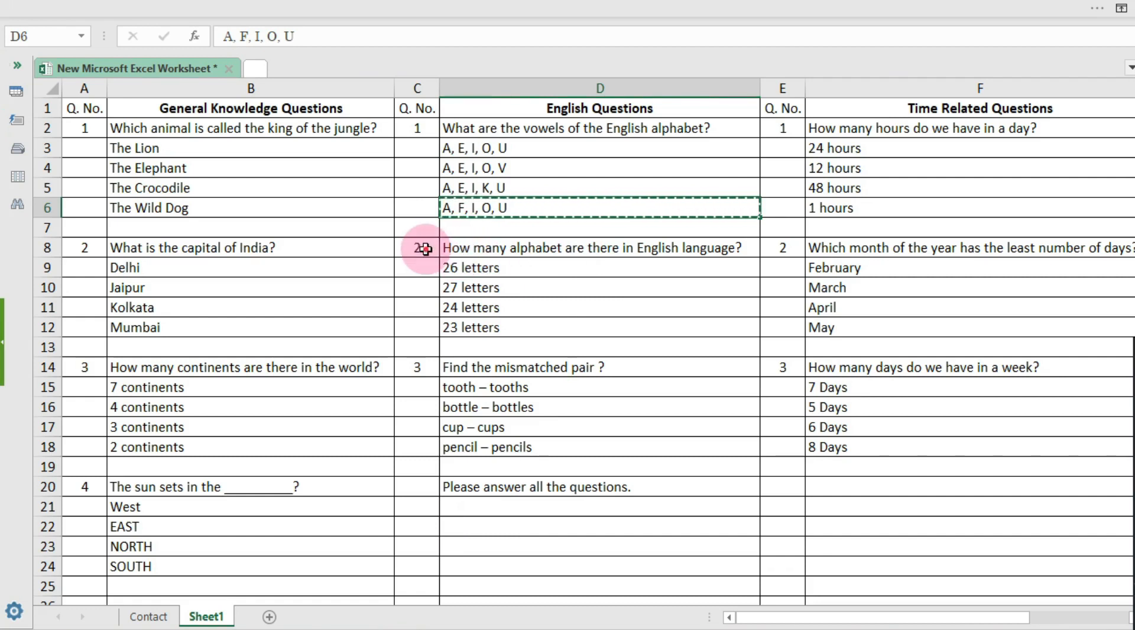
{"action": "left_click_drag", "start_coordinate": [423, 249], "coordinate": [496, 246]}
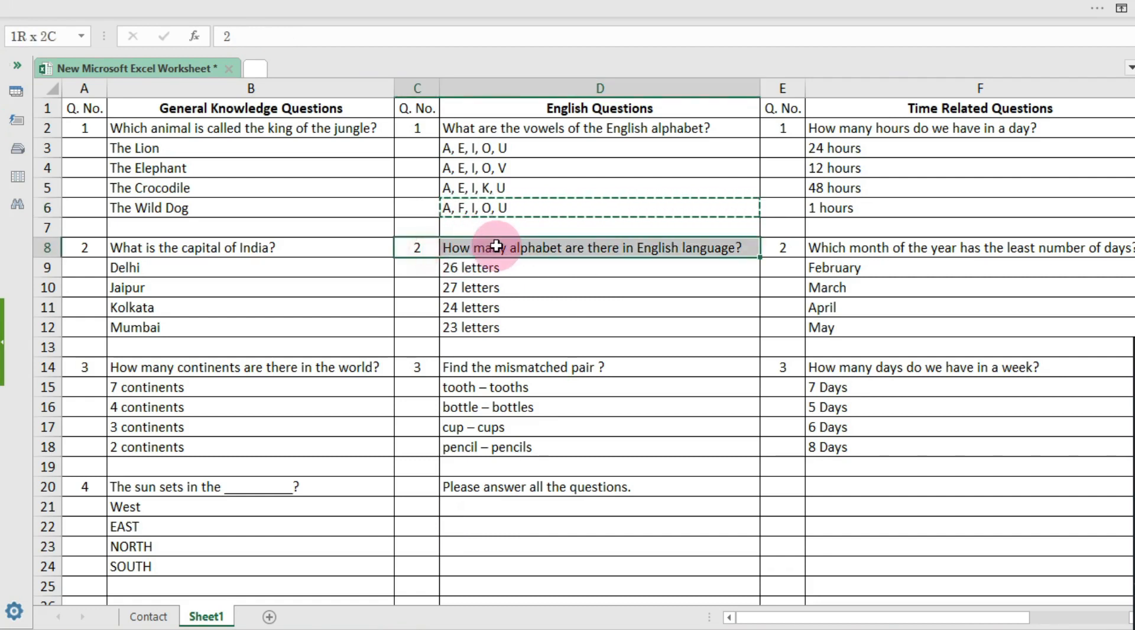
{"action": "key", "text": "ctrl+c"}
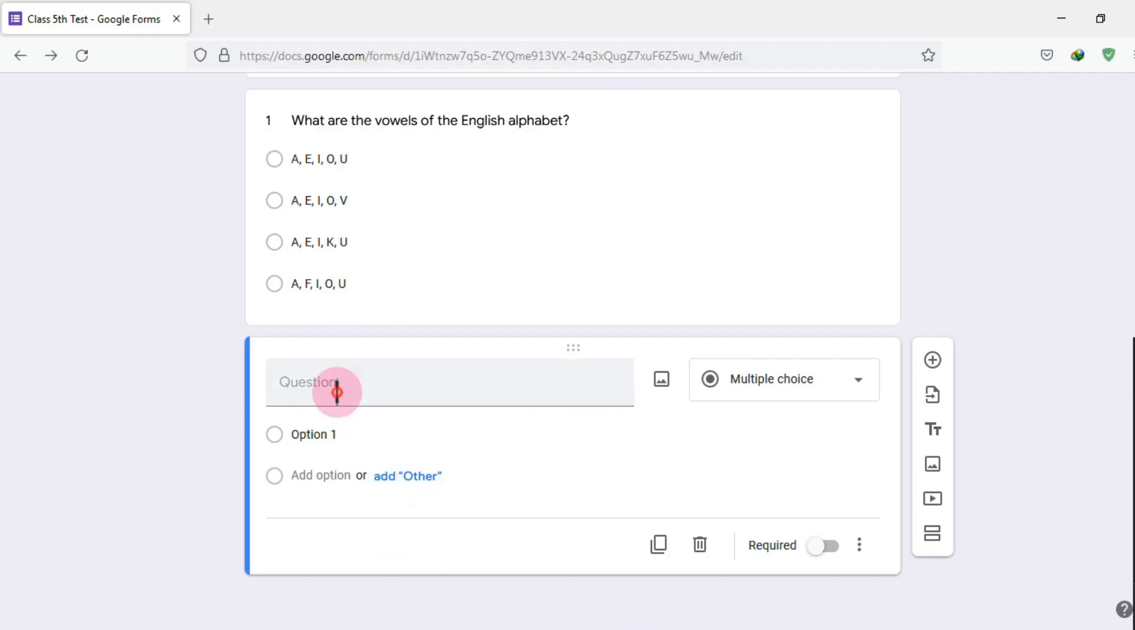
{"action": "key", "text": "ctrl+v"}
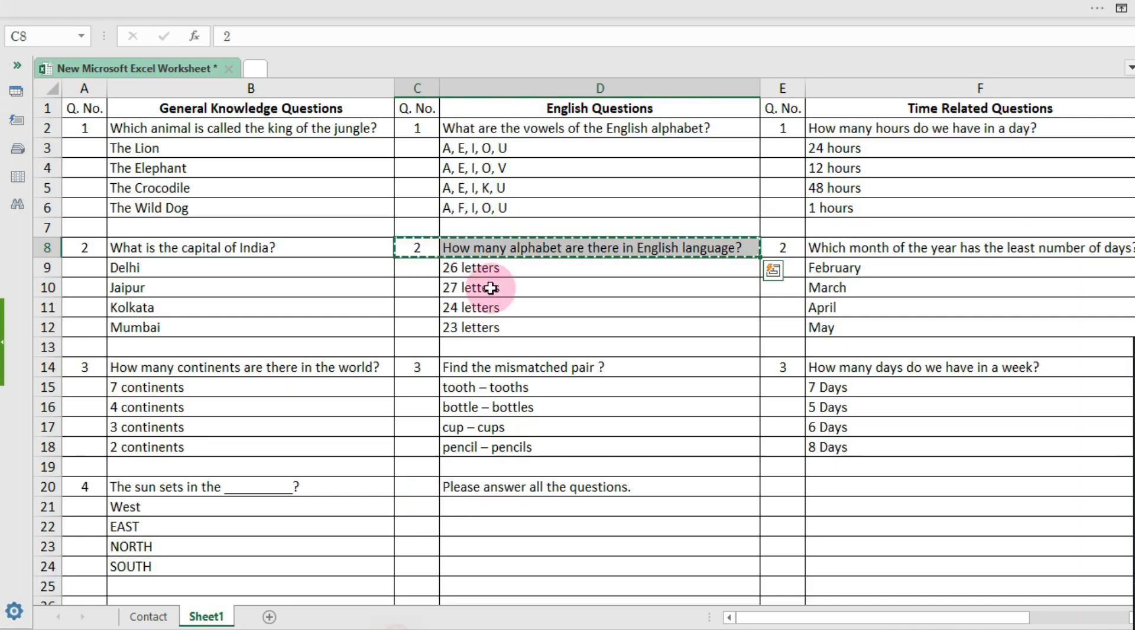
Copy "26 letters" from cell D9 of the Excel worksheet into the form as the first option of English question 2
{"action": "left_click", "coordinate": [482, 268]}
{"action": "key", "text": "ctrl+c"}
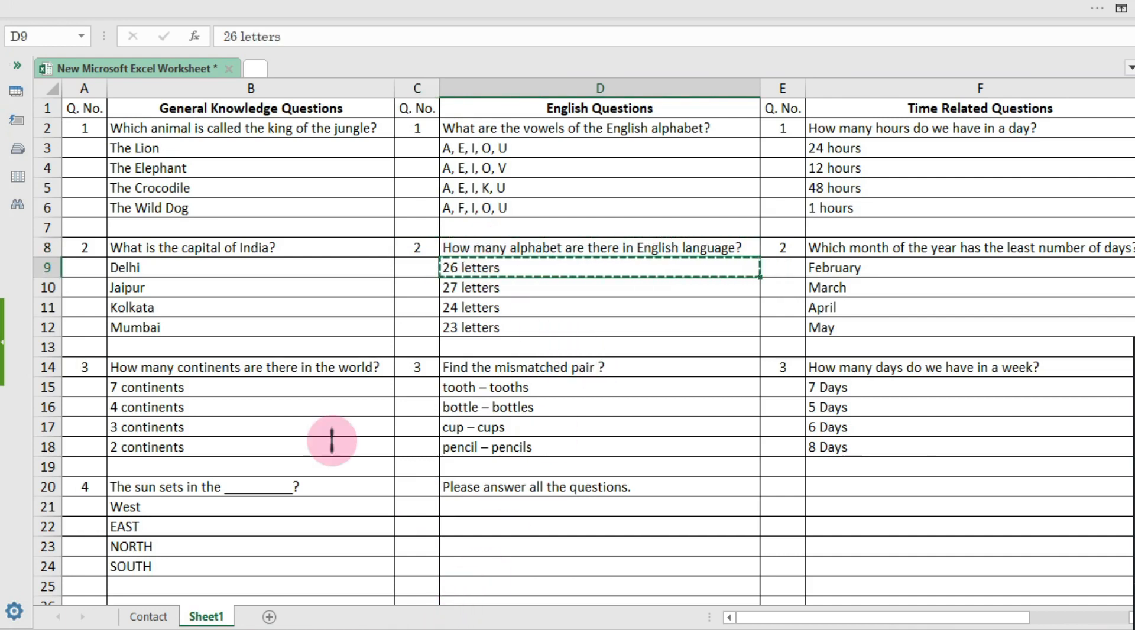
{"action": "left_click", "coordinate": [417, 424]}
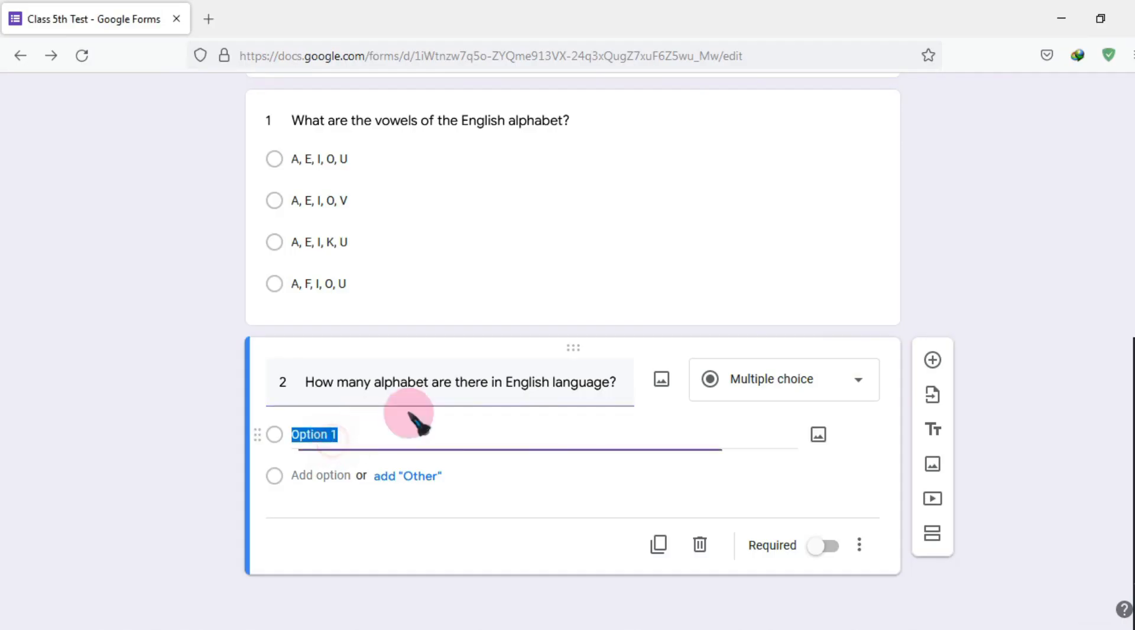
{"action": "key", "text": "ctrl+v"}
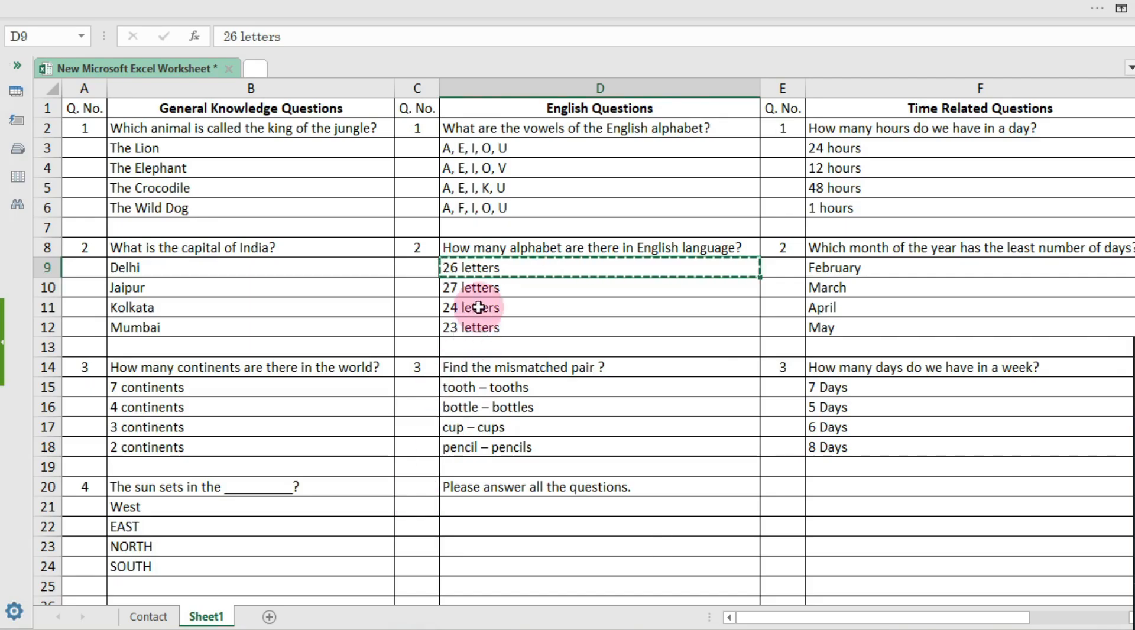
Copy "27 letters" from cell D10 of the Excel worksheet into the form as the second option of English question 2
{"action": "left_click", "coordinate": [473, 287]}
{"action": "key", "text": "ctrl+c"}
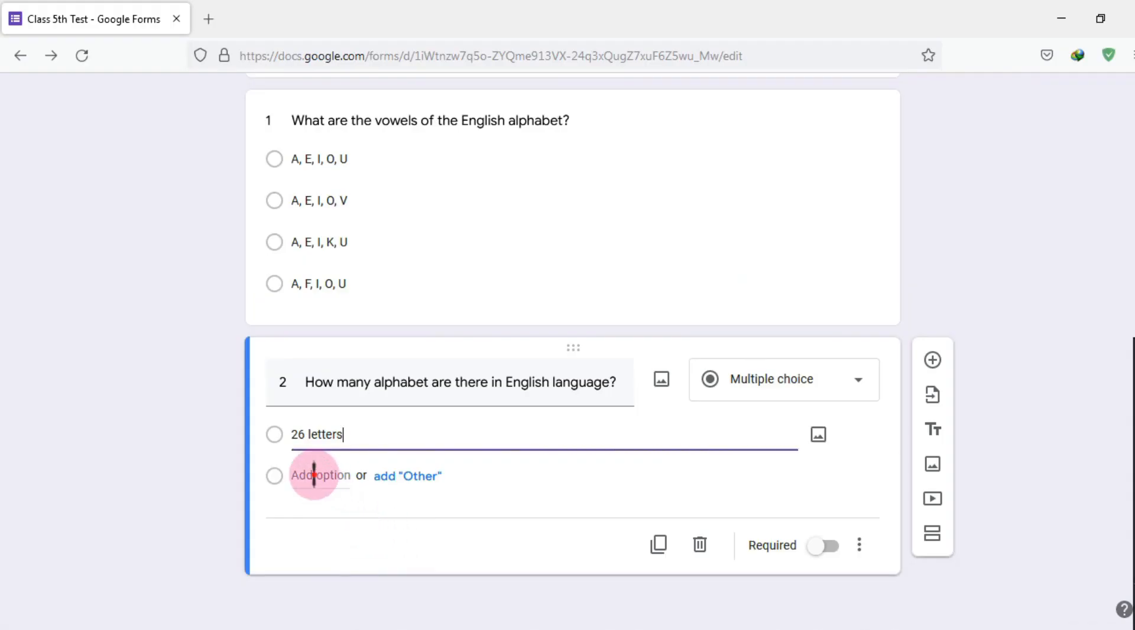
{"action": "left_click", "coordinate": [313, 474]}
{"action": "key", "text": "ctrl+v"}
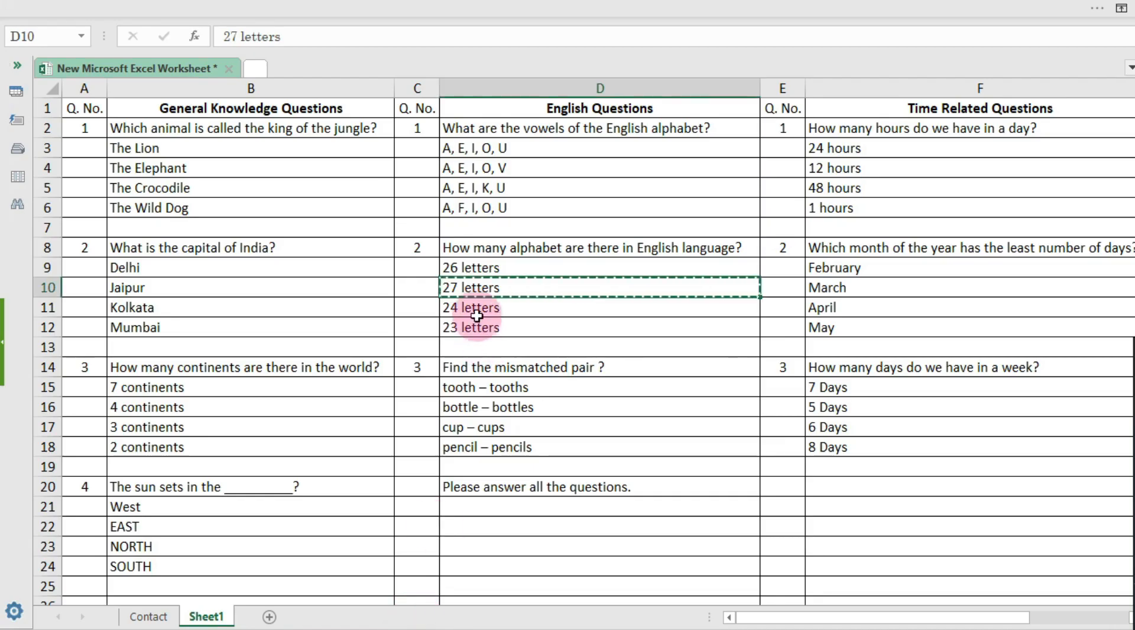
Copy "24 letters" from cell D11 of the Excel worksheet into the form as the third option of English question 2
{"action": "left_click", "coordinate": [514, 307]}
{"action": "key", "text": "ctrl+c"}
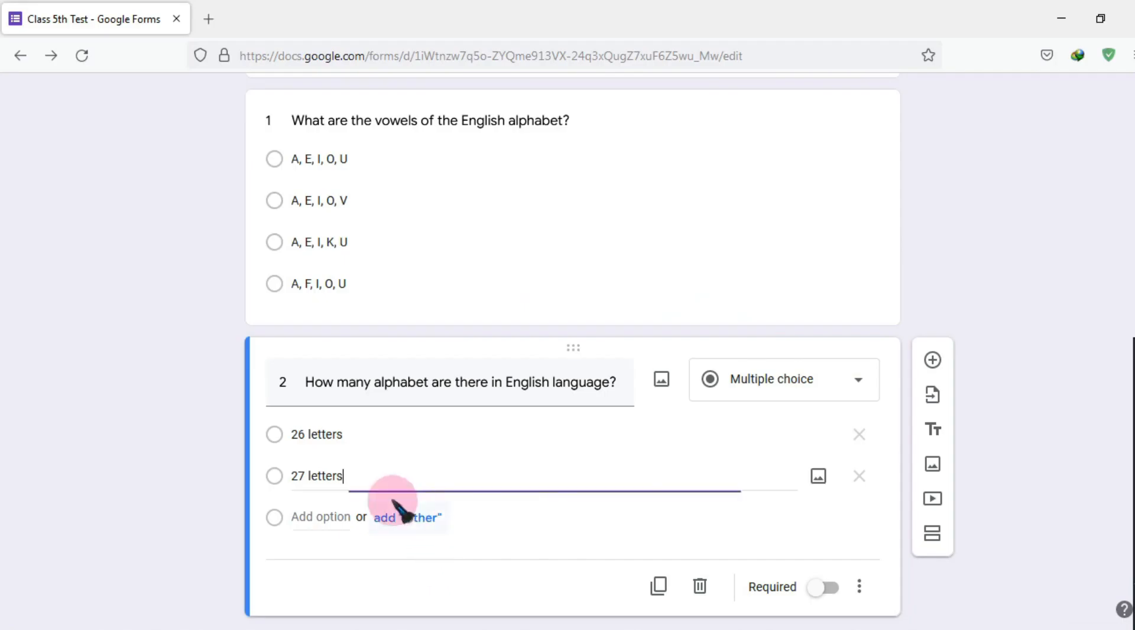
{"action": "left_click", "coordinate": [322, 517]}
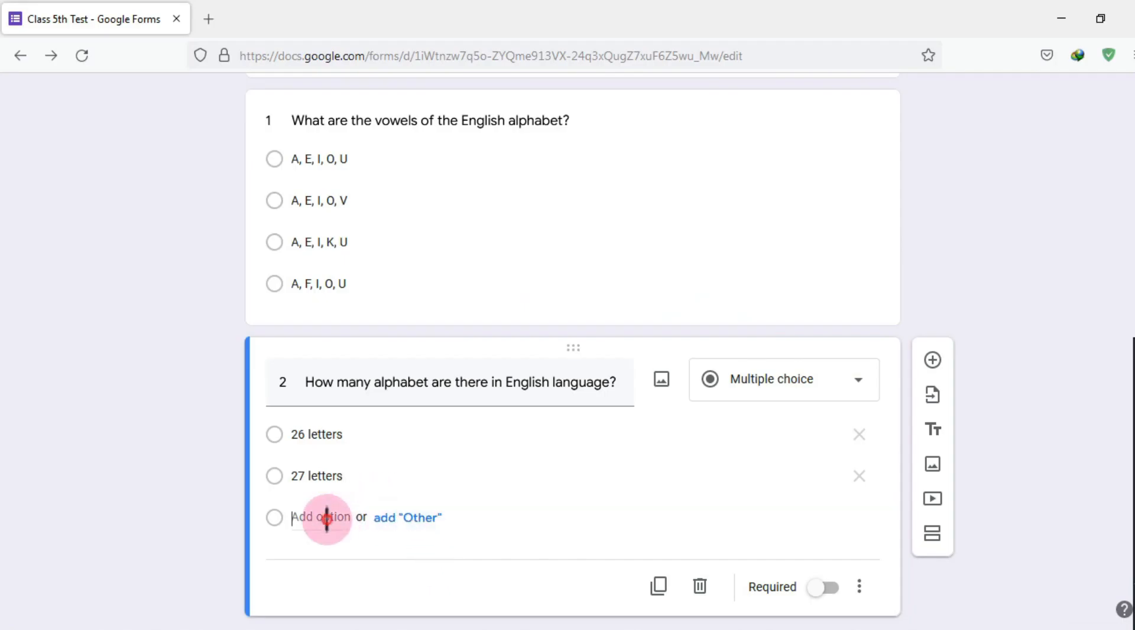
{"action": "key", "text": "ctrl+v"}
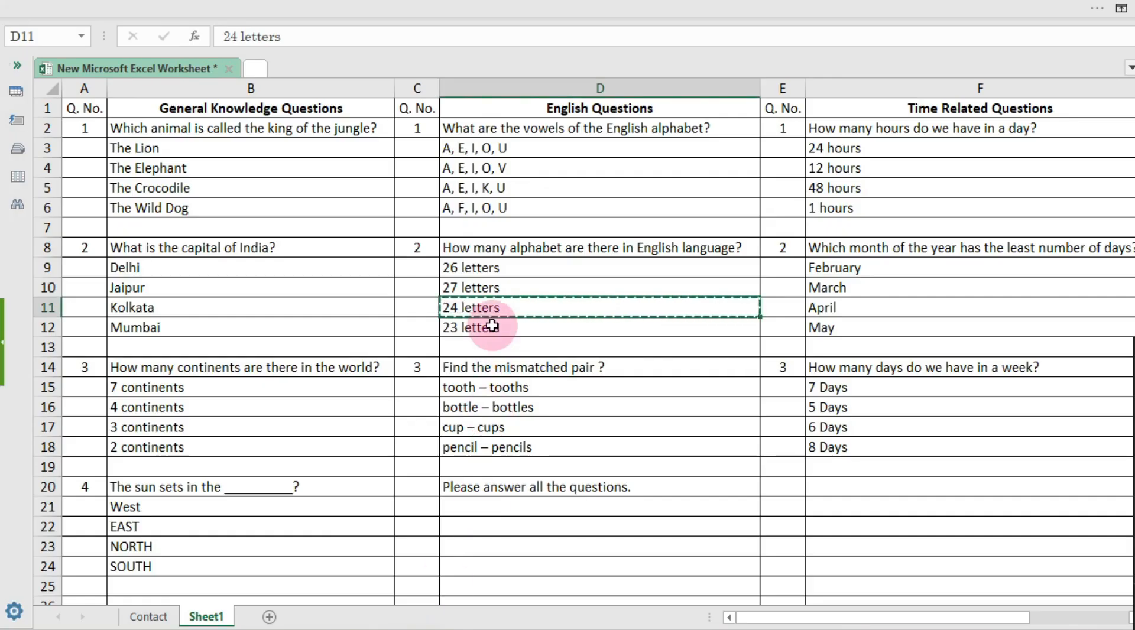
Copy "23 letters" from cell D12 of the Excel worksheet into the form as the fourth option of English question 2
{"action": "left_click", "coordinate": [492, 326]}
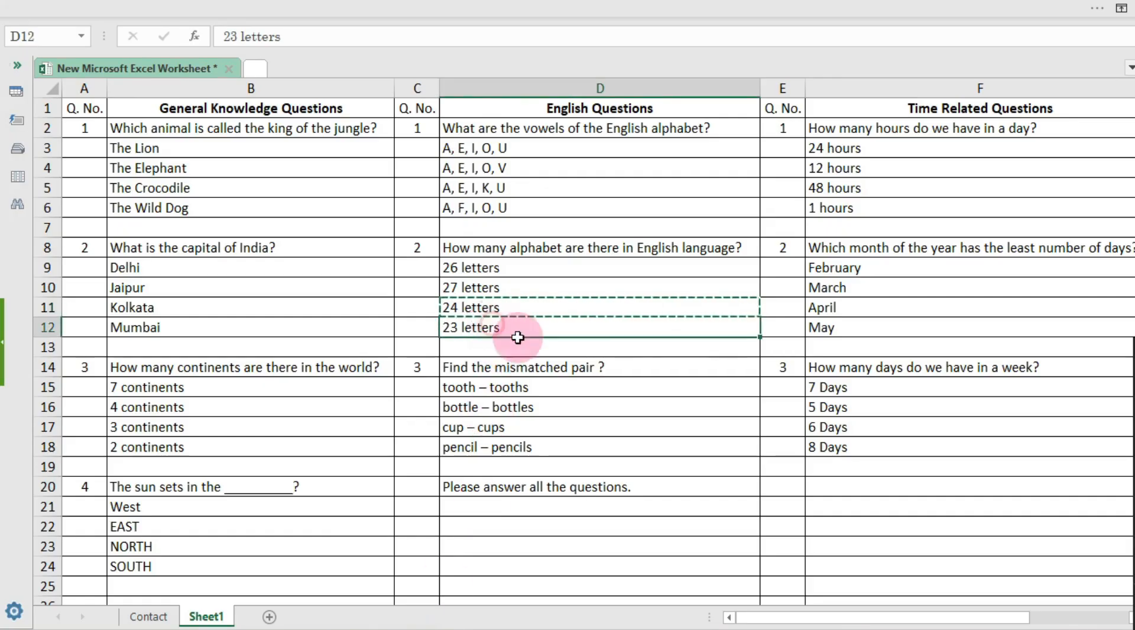
{"action": "key", "text": "ctrl+c"}
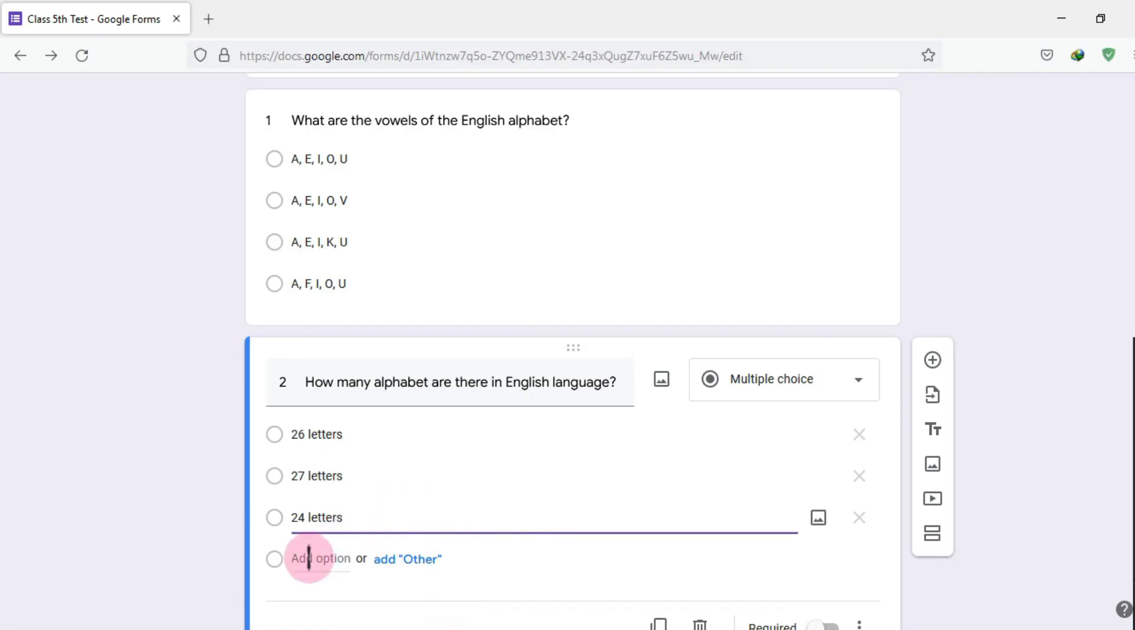
{"action": "left_click", "coordinate": [309, 558]}
{"action": "key", "text": "ctrl+v"}
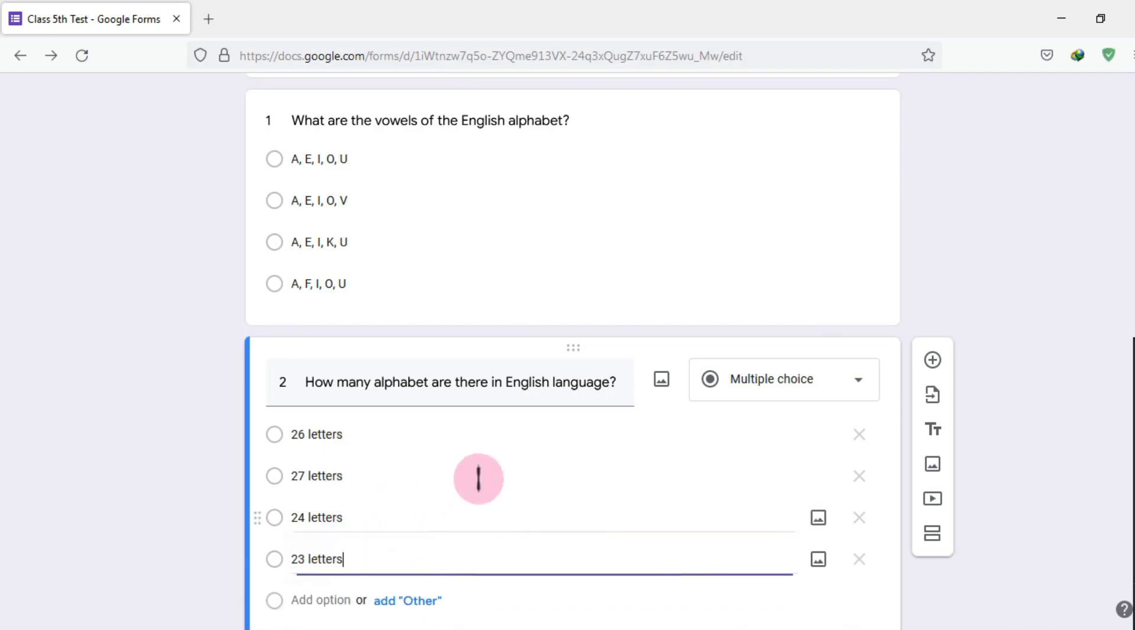
{"action": "scroll", "coordinate": [550, 466], "scroll_direction": "down", "scroll_amount": 2}
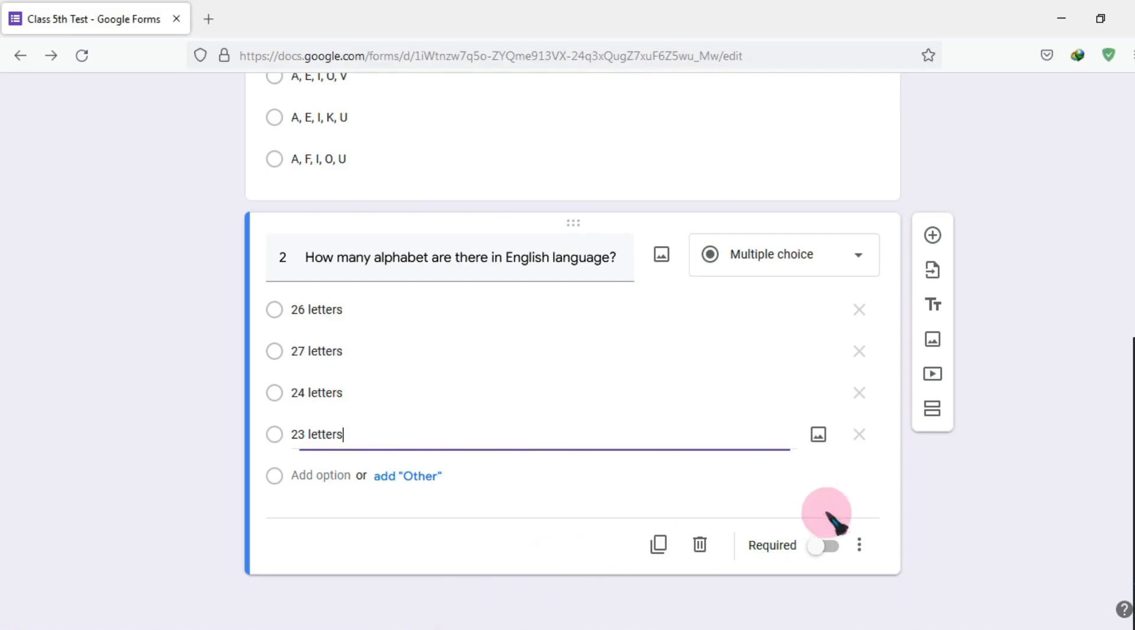
Add English question 3 to the form with "3 Find the mismatched pair ?" copied from cells C14:D14 of the Excel worksheet
{"action": "left_click", "coordinate": [934, 232]}
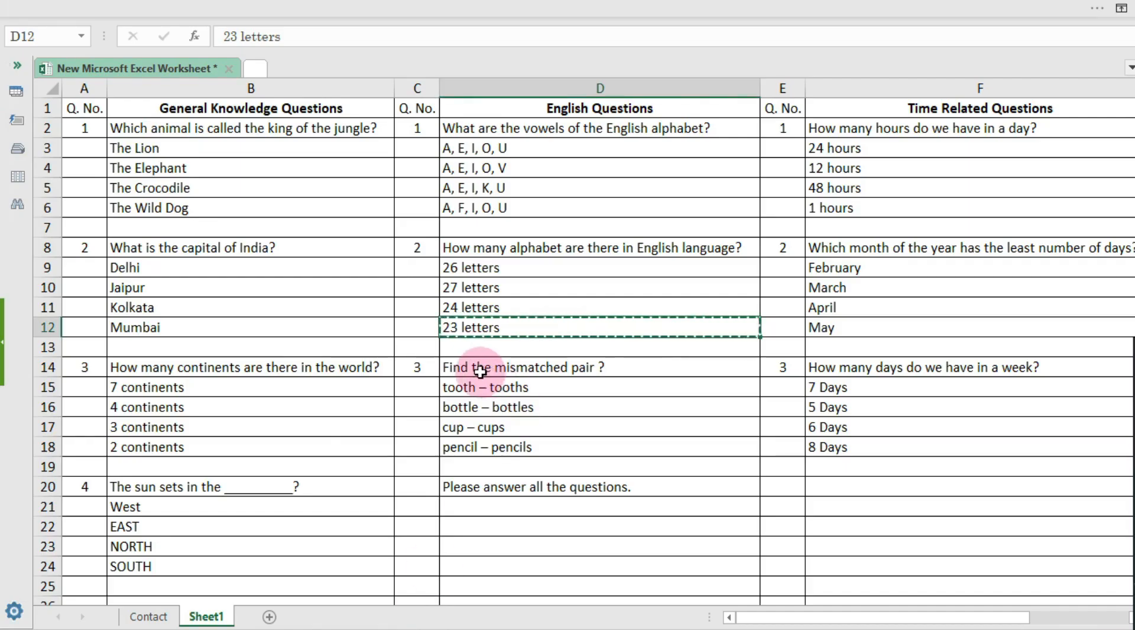
{"action": "left_click", "coordinate": [422, 365]}
{"action": "left_click_drag", "start_coordinate": [422, 365], "coordinate": [502, 370]}
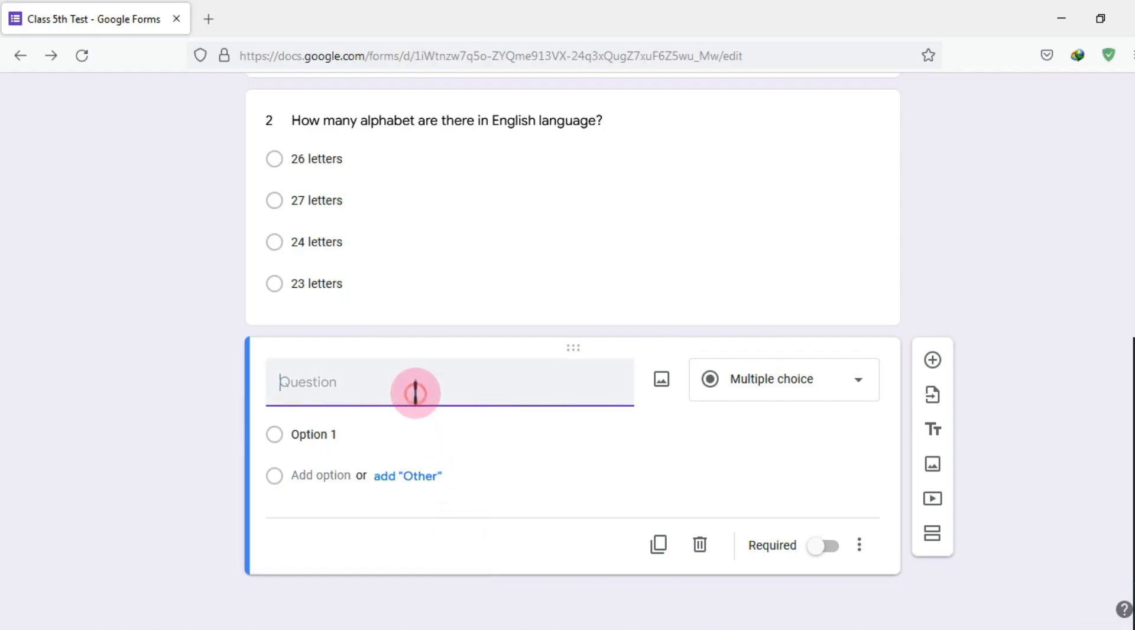
{"action": "key", "text": "ctrl+v"}
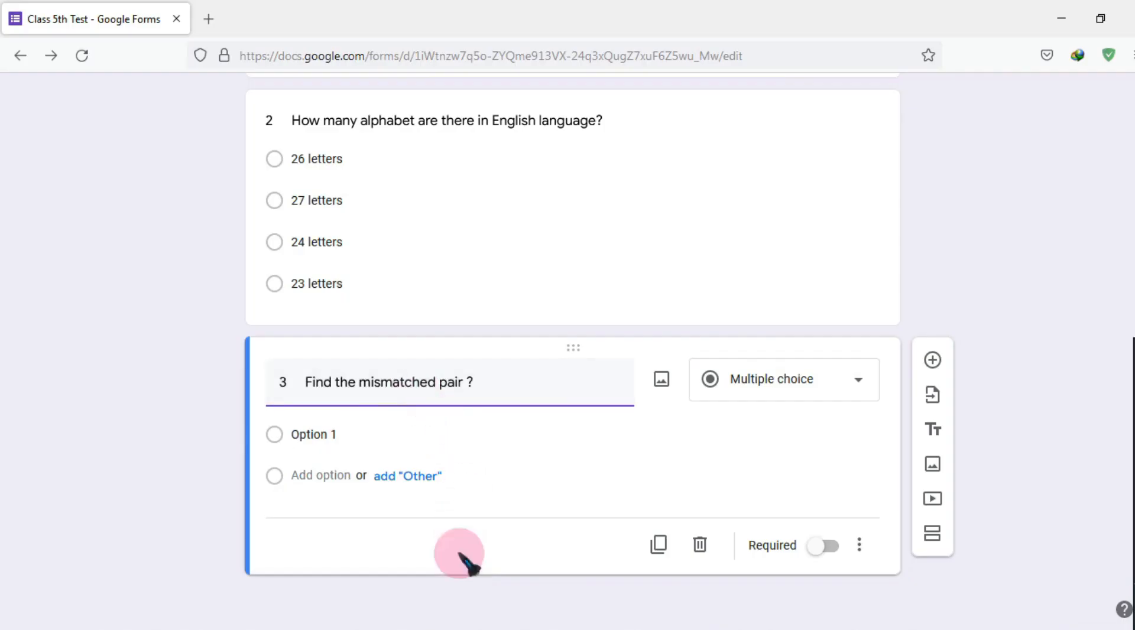
Copy "tooth – tooths" from cell D15 of the Excel worksheet into the form as the first option of English question 3
{"action": "left_click", "coordinate": [414, 628]}
{"action": "left_click", "coordinate": [473, 388]}
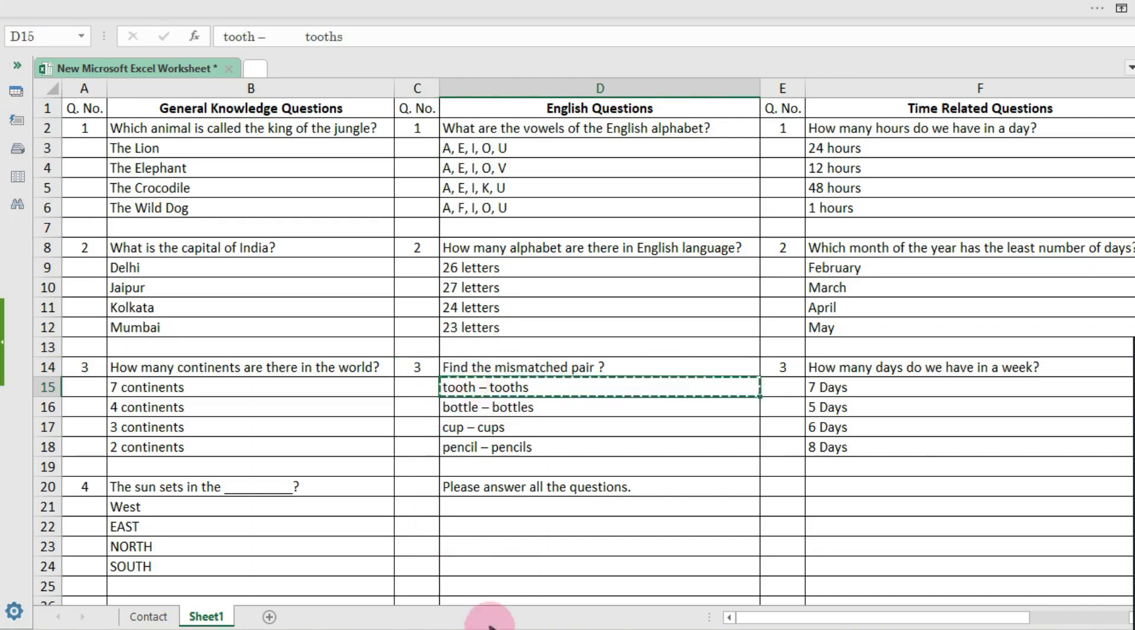
{"action": "left_click", "coordinate": [494, 624]}
{"action": "left_click", "coordinate": [392, 426]}
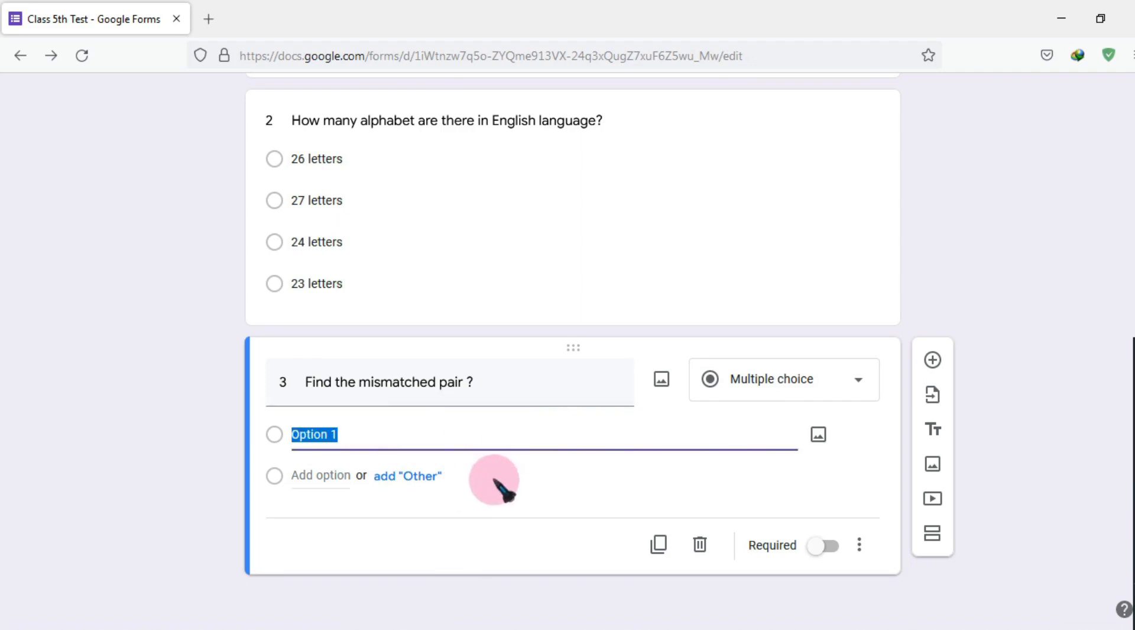
{"action": "left_click", "coordinate": [402, 625]}
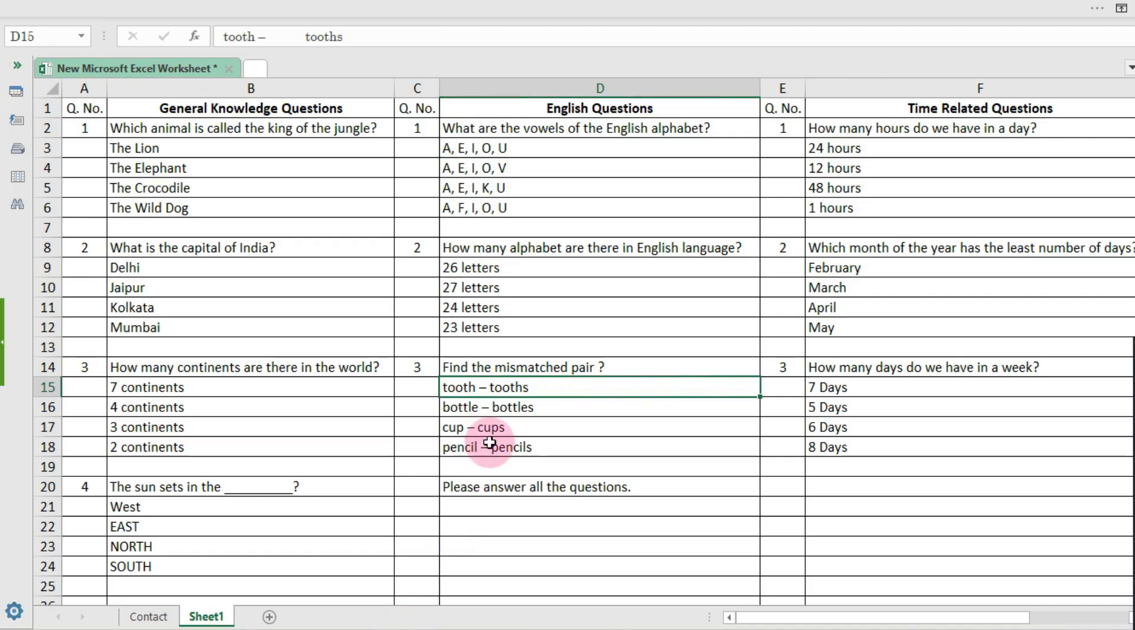
{"action": "key", "text": "ctrl+c"}
{"action": "left_click", "coordinate": [438, 620]}
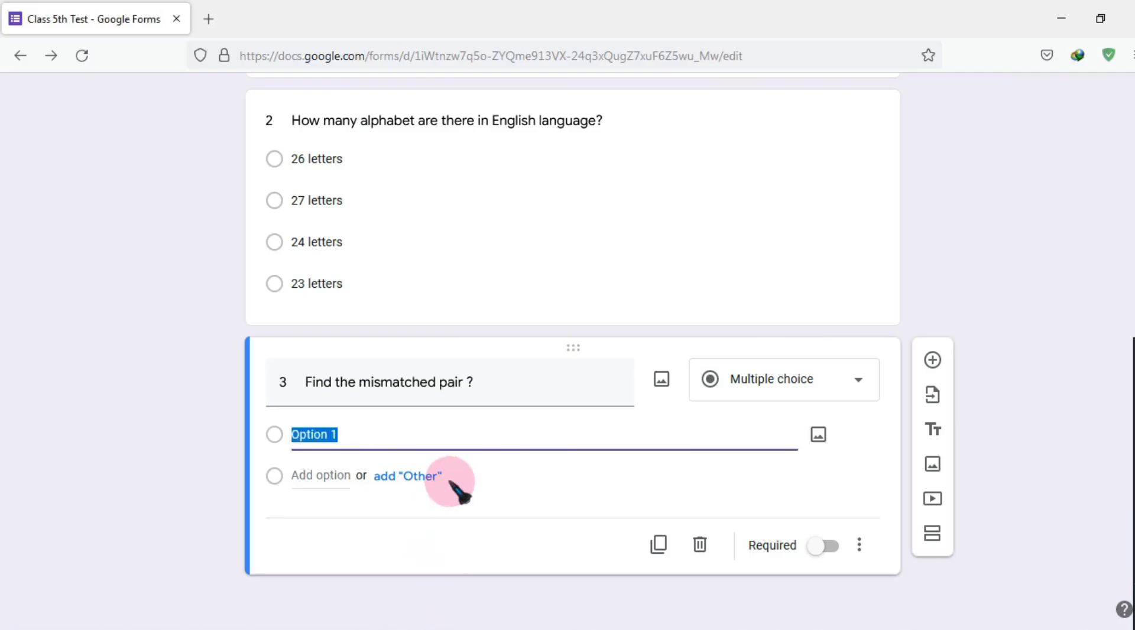
{"action": "key", "text": "ctrl+v"}
Copy "bottle – bottles" from Excel cell D16 into the form as question 3's second option, and strip the quotes and extra spaces from the first option
{"action": "left_click", "coordinate": [402, 625]}
{"action": "left_click", "coordinate": [477, 408]}
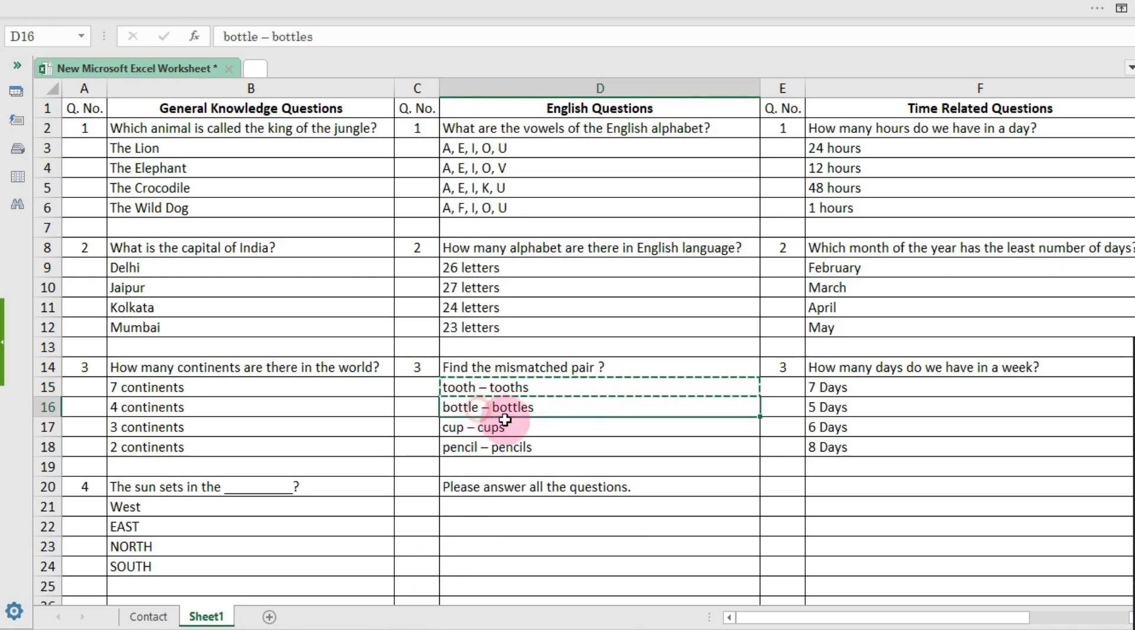
{"action": "key", "text": "ctrl+c"}
{"action": "left_click", "coordinate": [438, 620]}
{"action": "left_click", "coordinate": [349, 476]}
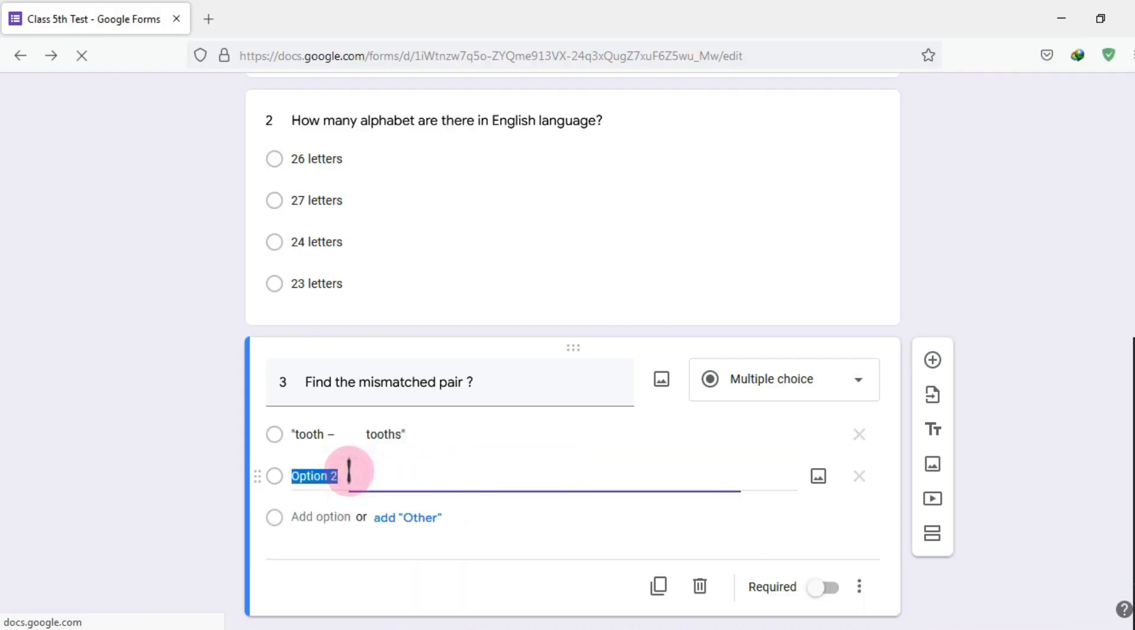
{"action": "key", "text": "ctrl+v"}
{"action": "triple_click", "coordinate": [324, 440]}
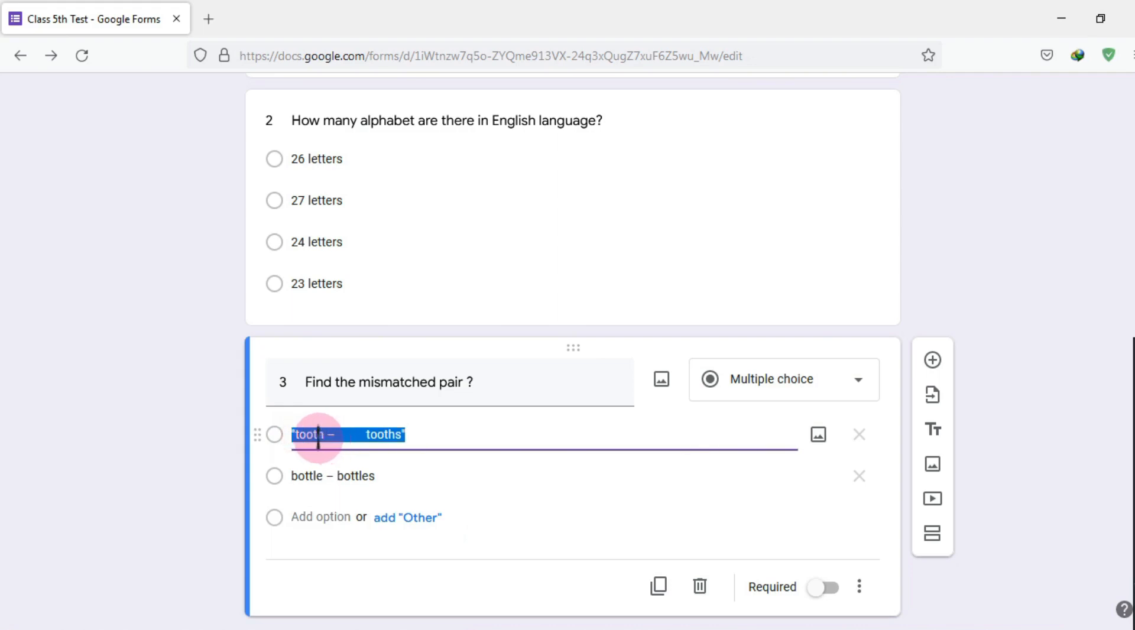
{"action": "key", "text": "BackSpace"}
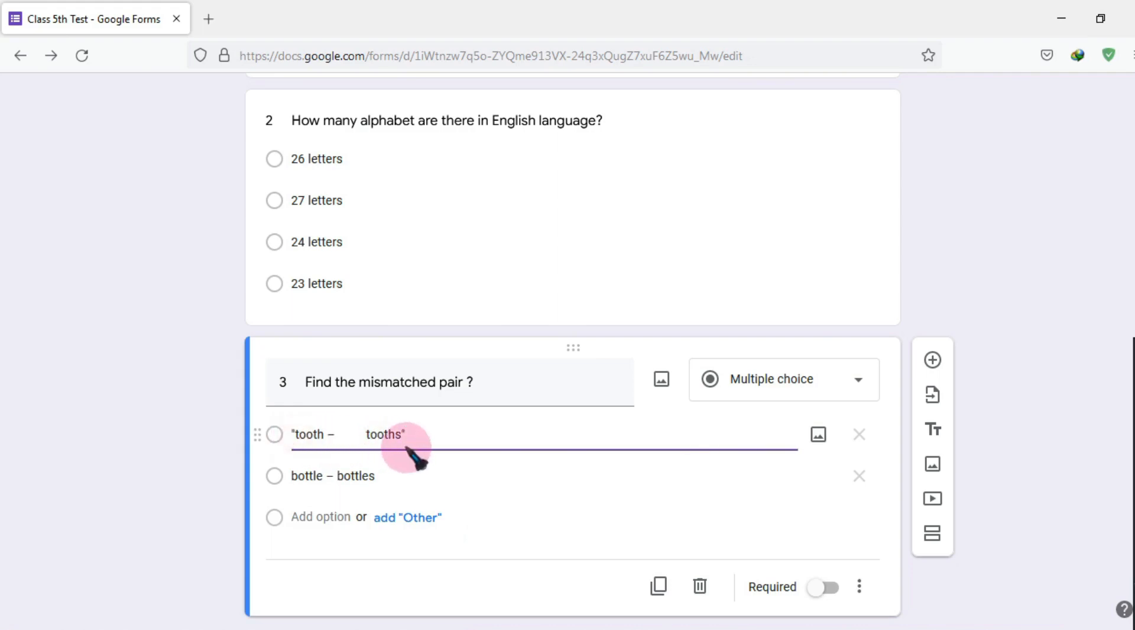
Copy "cup – cups" from cell D17 of the Excel worksheet into the form as the third option of English question 3
{"action": "left_click", "coordinate": [325, 514]}
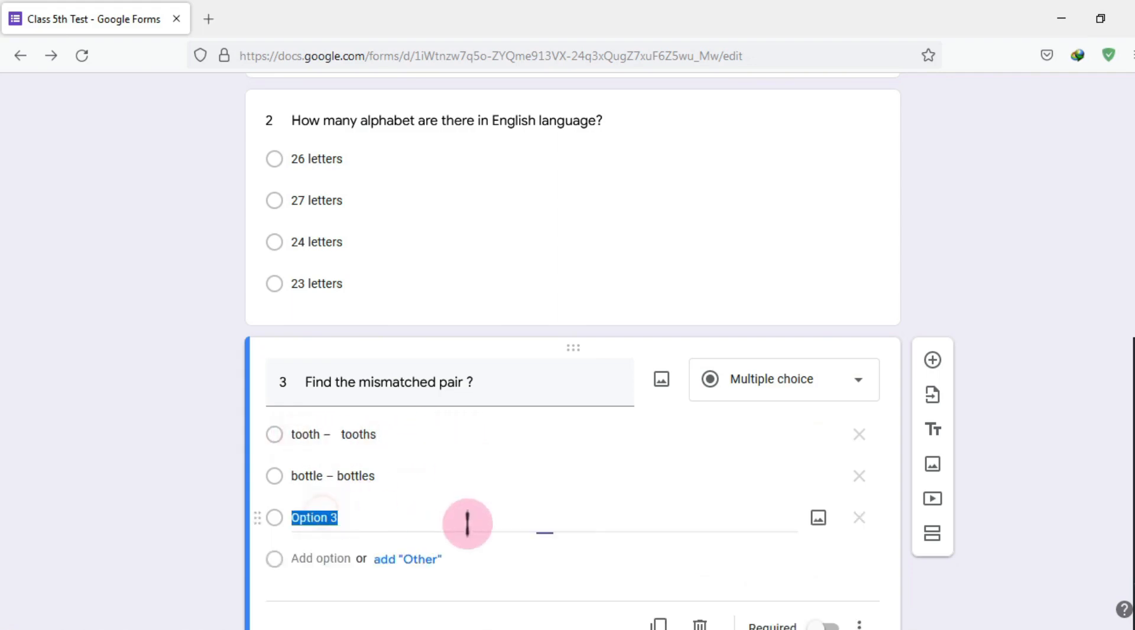
{"action": "left_click", "coordinate": [392, 623]}
{"action": "left_click", "coordinate": [474, 421]}
{"action": "key", "text": "ctrl+c"}
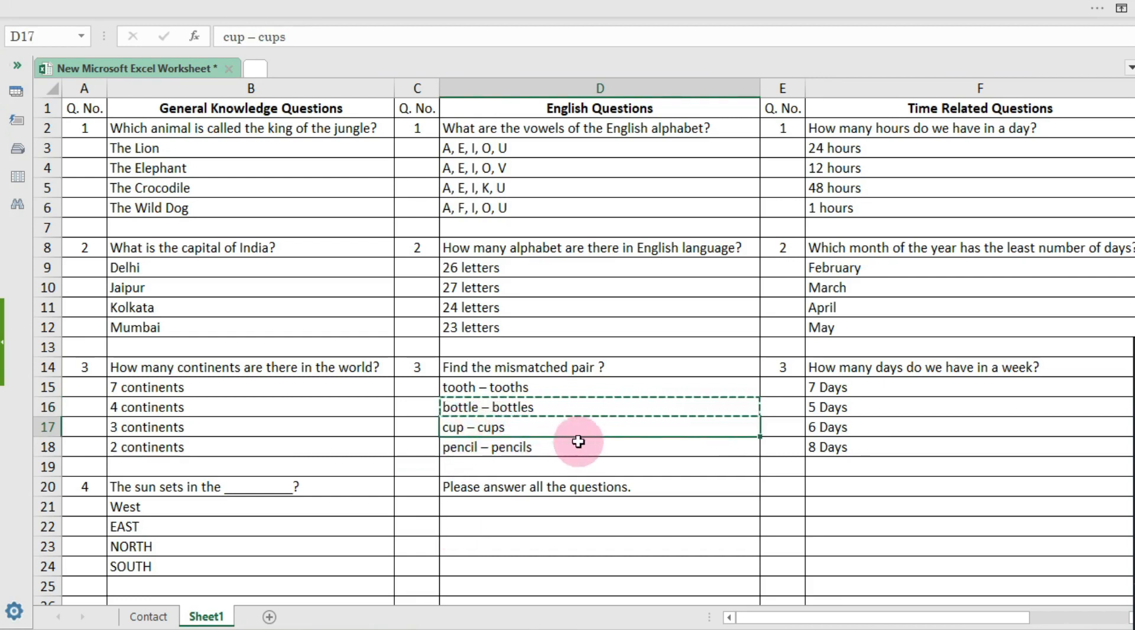
{"action": "left_click", "coordinate": [451, 621]}
{"action": "key", "text": "ctrl+v"}
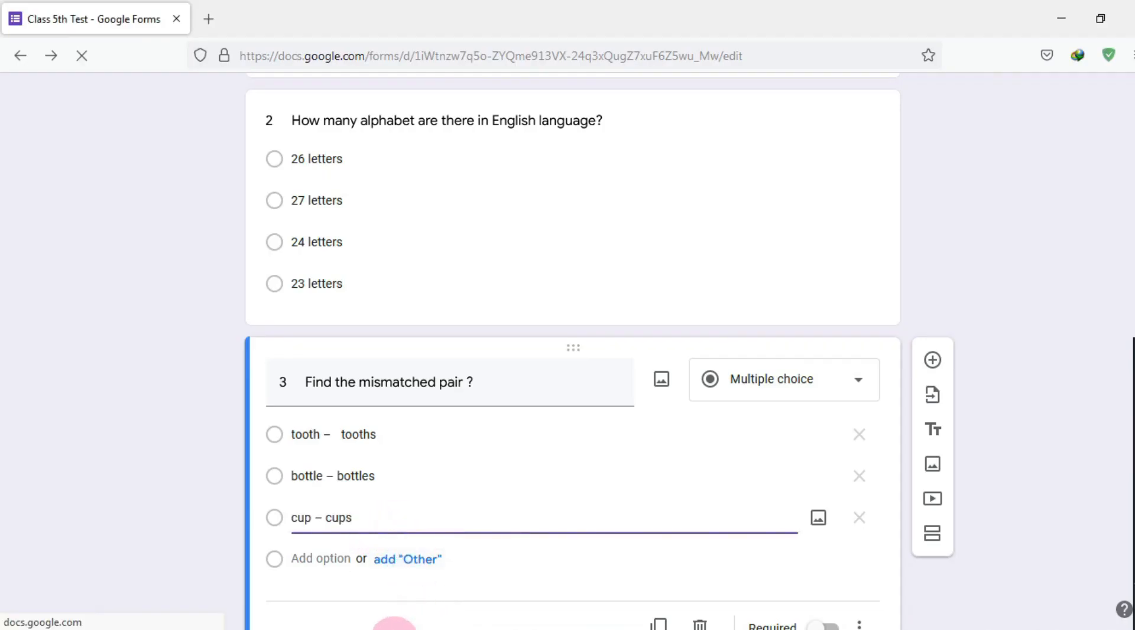
Copy "pencil – pencils" from cell D18 of the Excel worksheet into the form as the fourth option of English question 3
{"action": "left_click", "coordinate": [392, 626]}
{"action": "left_click", "coordinate": [476, 446]}
{"action": "key", "text": "ctrl+c"}
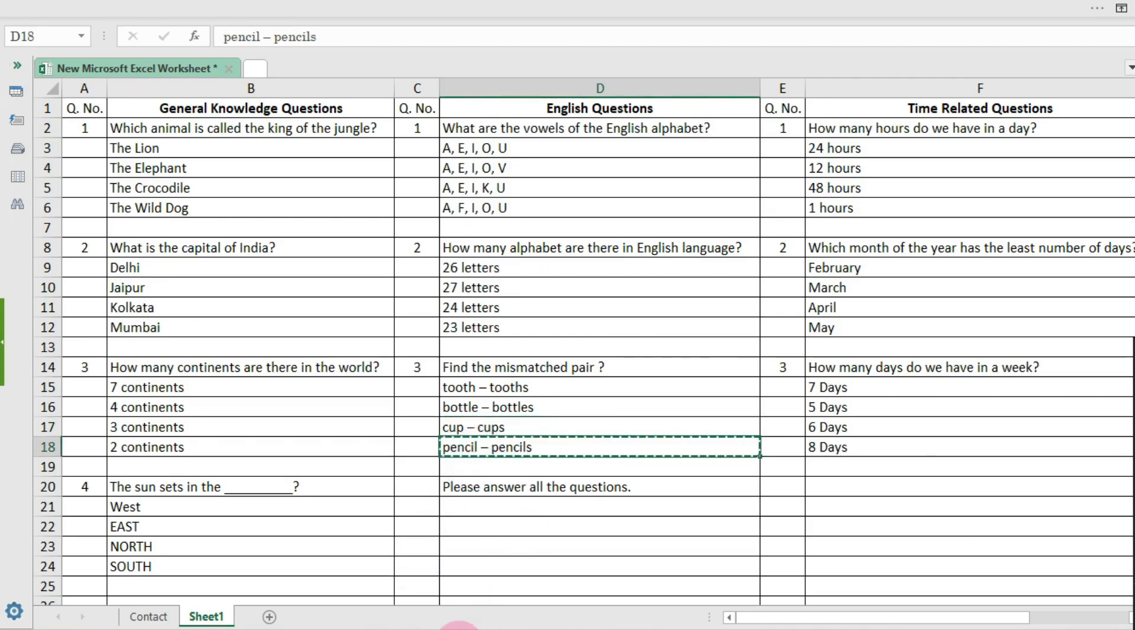
{"action": "left_click", "coordinate": [455, 624]}
{"action": "left_click", "coordinate": [334, 560]}
{"action": "key", "text": "ctrl+v"}
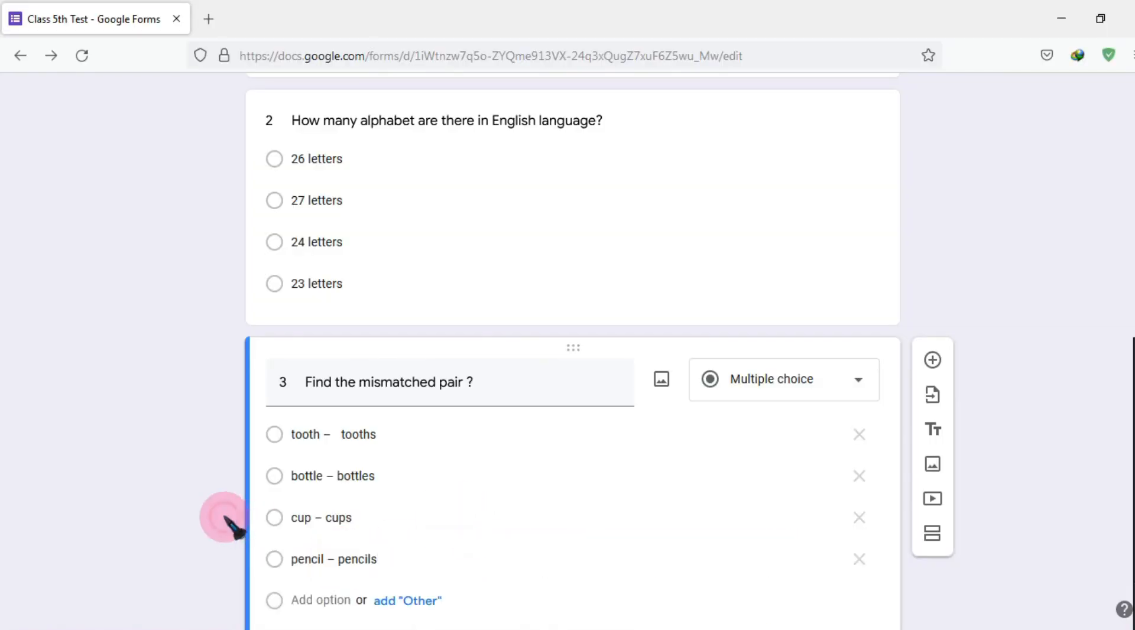
Add a new section after English question 3 and title it "Time Related Questions", copied from cell F1 of the Excel worksheet
{"action": "scroll", "coordinate": [233, 524], "scroll_direction": "down", "scroll_amount": 2}
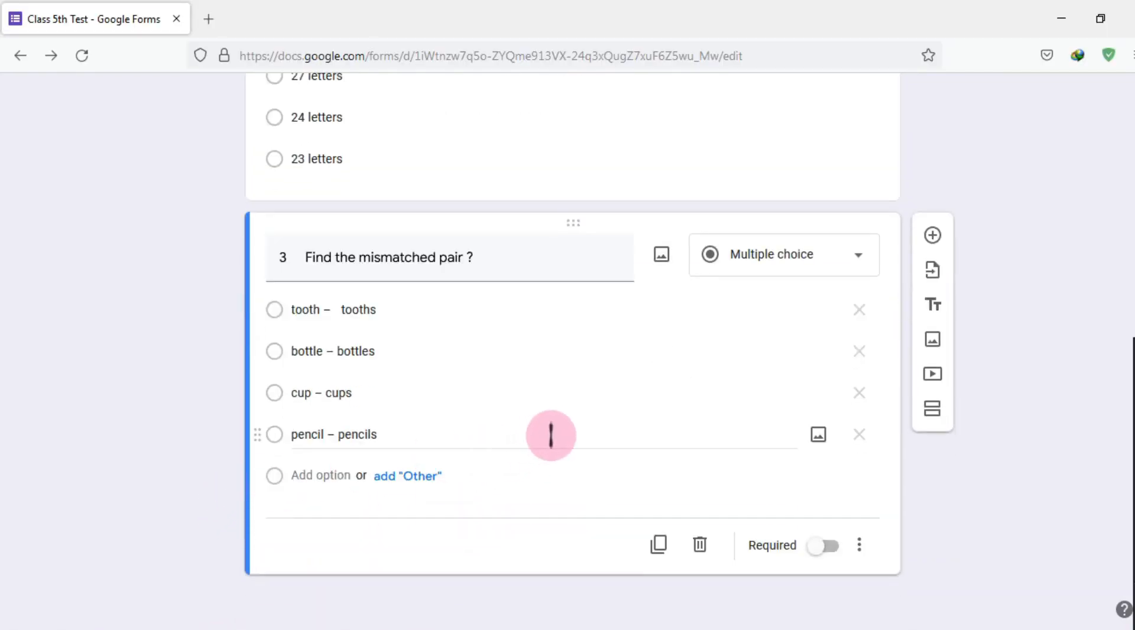
{"action": "scroll", "coordinate": [551, 436], "scroll_direction": "up", "scroll_amount": 9}
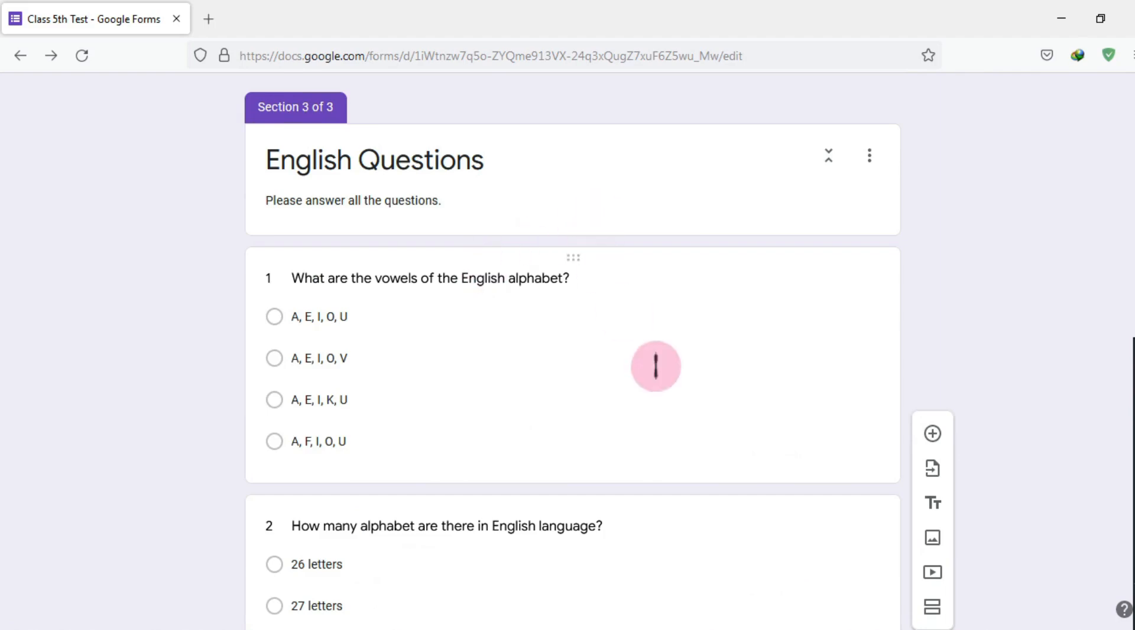
{"action": "scroll", "coordinate": [656, 367], "scroll_direction": "down", "scroll_amount": 9}
{"action": "left_click", "coordinate": [418, 628]}
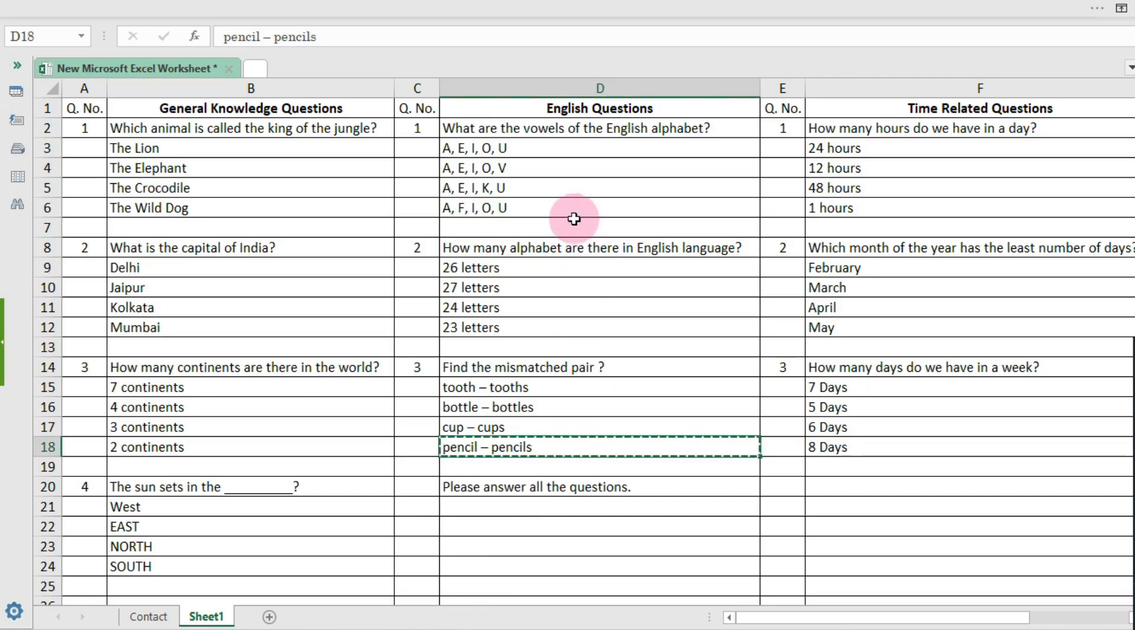
{"action": "left_click", "coordinate": [425, 625]}
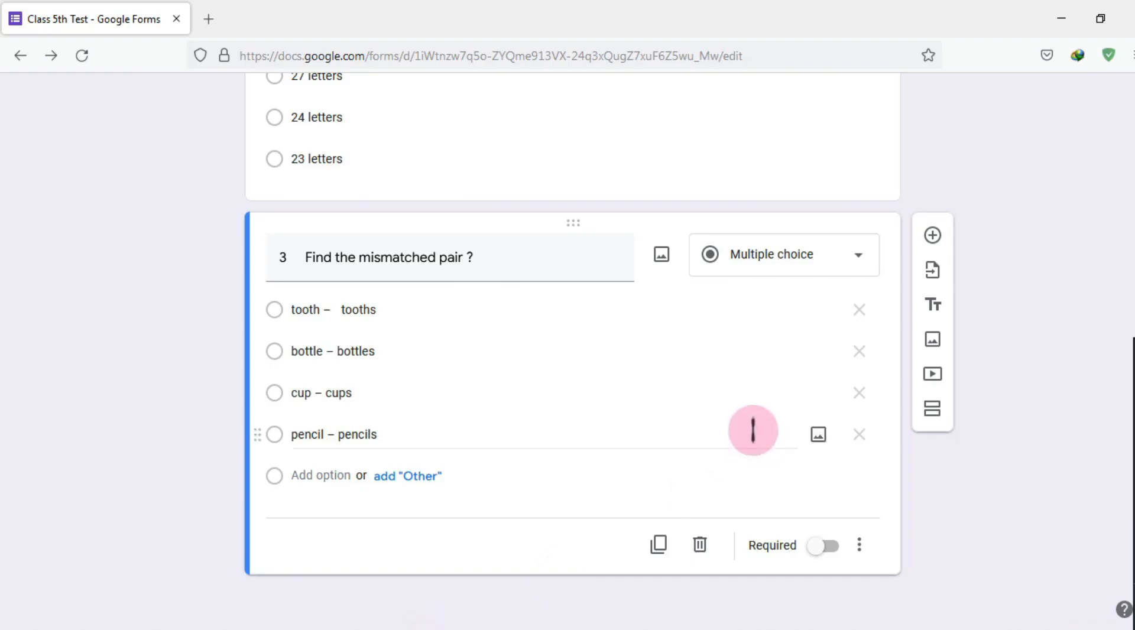
{"action": "left_click", "coordinate": [941, 412]}
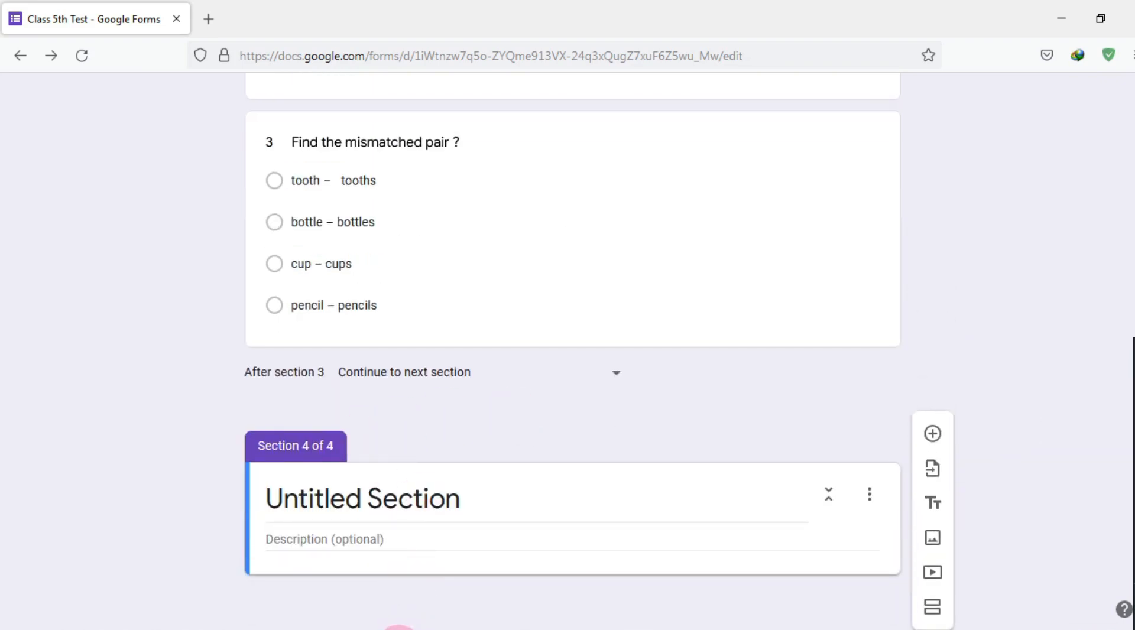
{"action": "left_click", "coordinate": [408, 625]}
{"action": "left_click", "coordinate": [913, 108]}
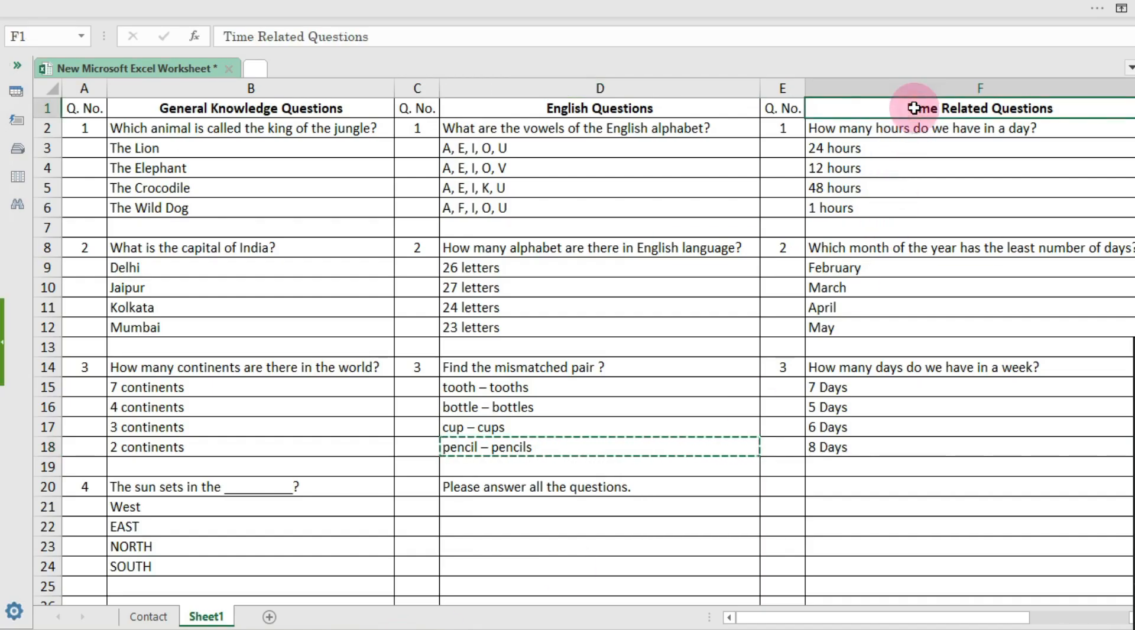
{"action": "left_click", "coordinate": [424, 626]}
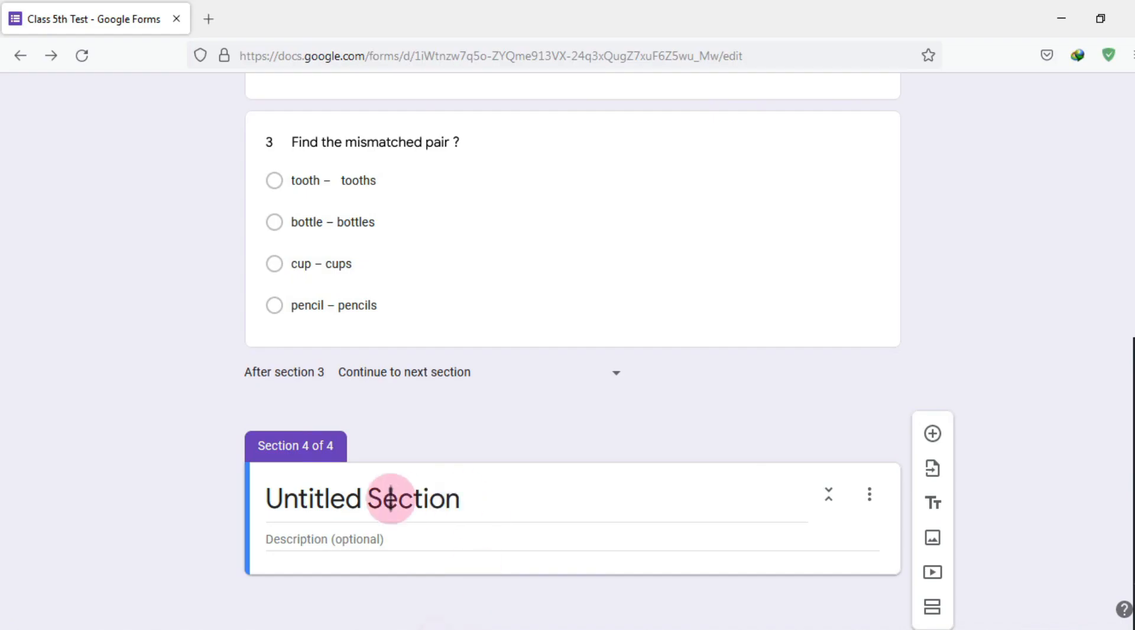
{"action": "left_click", "coordinate": [374, 499]}
{"action": "triple_click", "coordinate": [466, 496]}
{"action": "key", "text": "ctrl+v"}
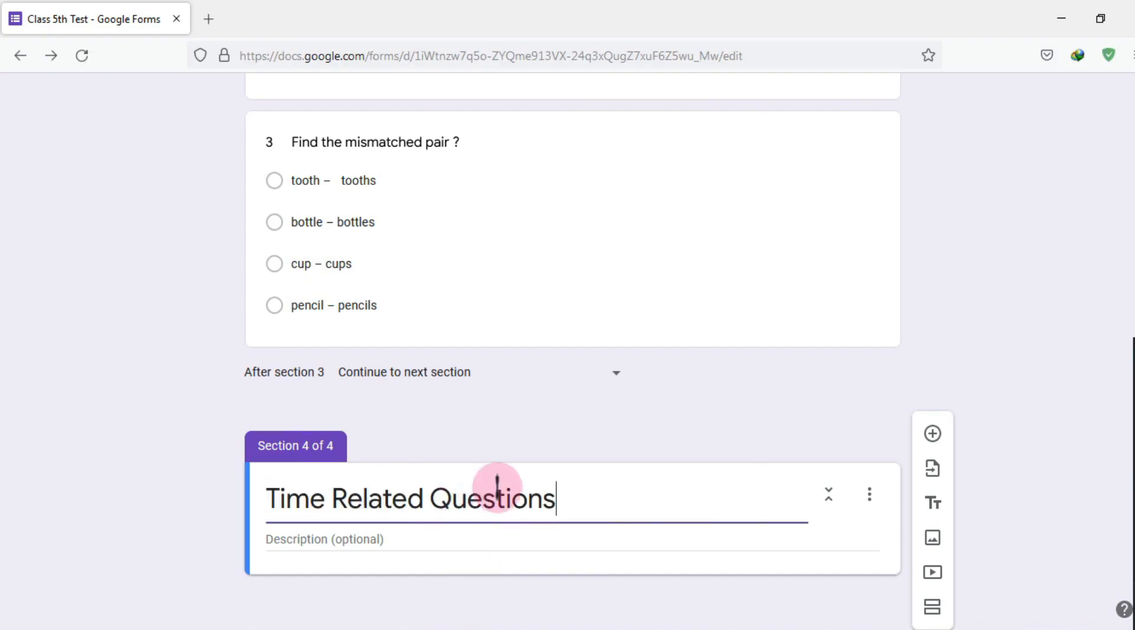
Copy "Please answer all the questions." from cell D20 of the Excel worksheet into the description of the Time Related Questions section
{"action": "left_click", "coordinate": [404, 626]}
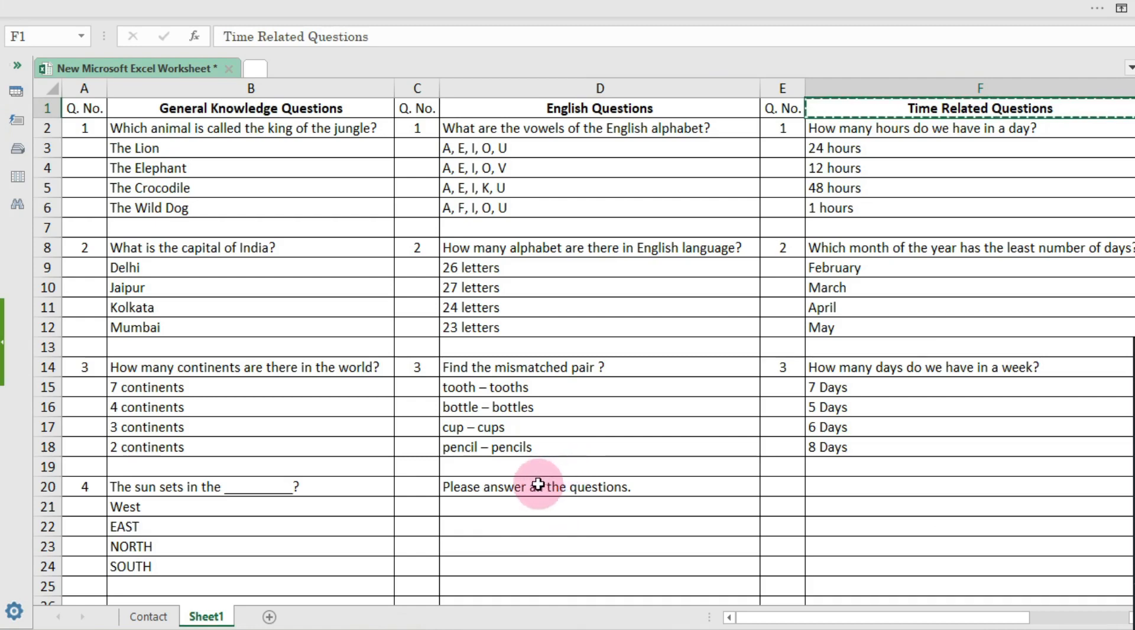
{"action": "left_click", "coordinate": [538, 485]}
{"action": "key", "text": "ctrl+c"}
{"action": "left_click", "coordinate": [405, 626]}
{"action": "left_click", "coordinate": [381, 539]}
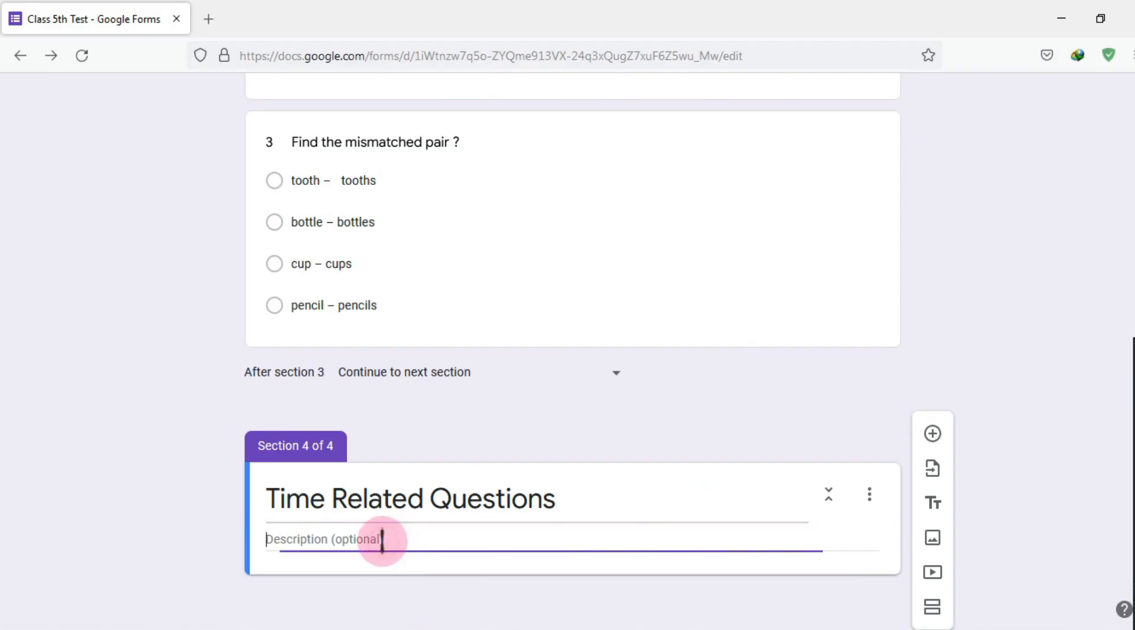
{"action": "key", "text": "ctrl+v"}
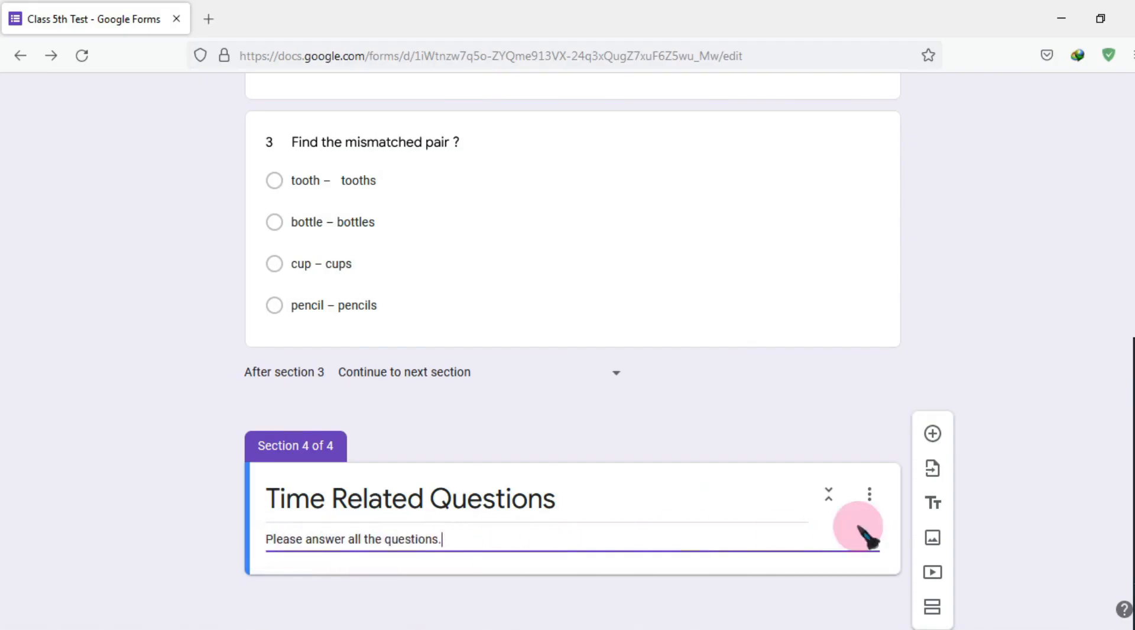
Add a question to the Time Related Questions section with "1 How many hours do we have in a day?" copied from Excel cells E2:F2
{"action": "left_click", "coordinate": [932, 434]}
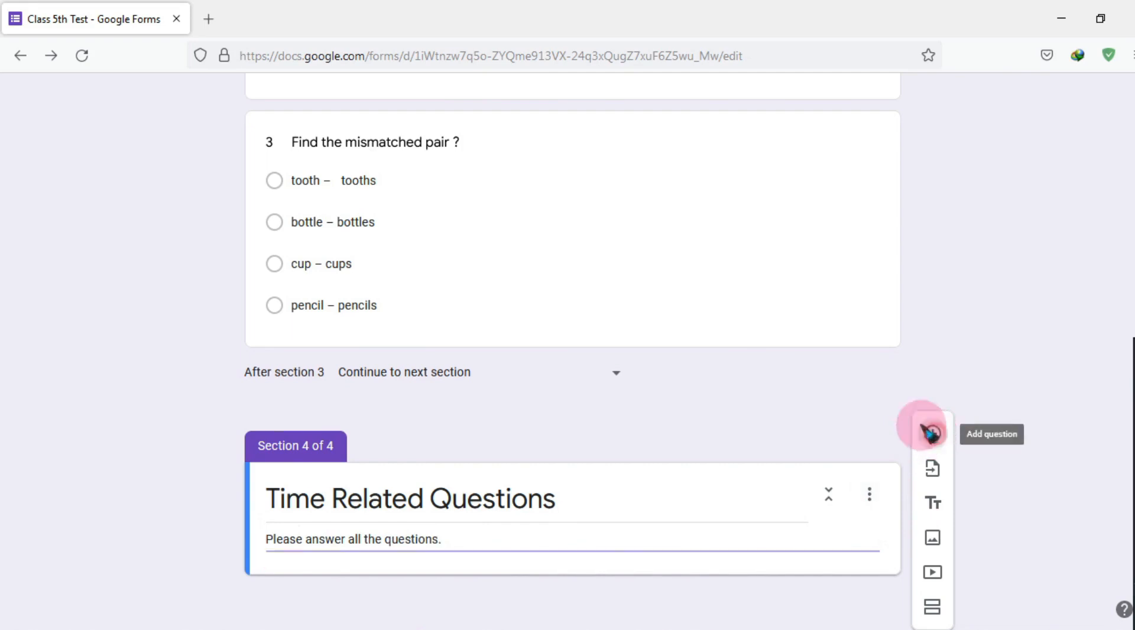
{"action": "scroll", "coordinate": [564, 406], "scroll_direction": "down", "scroll_amount": 4}
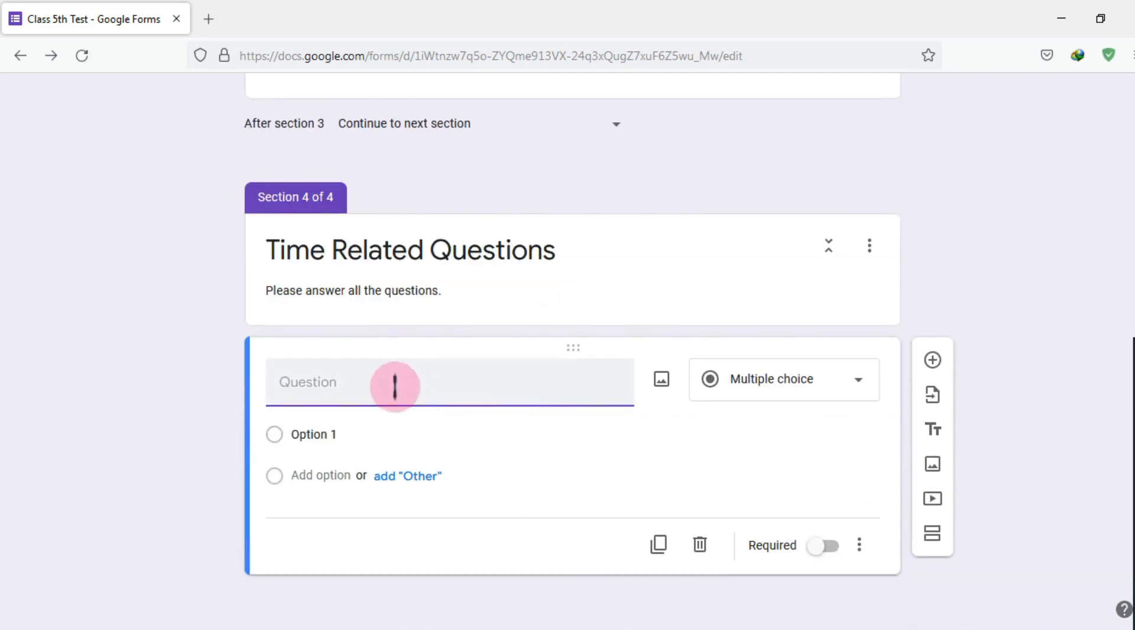
{"action": "left_click", "coordinate": [411, 628]}
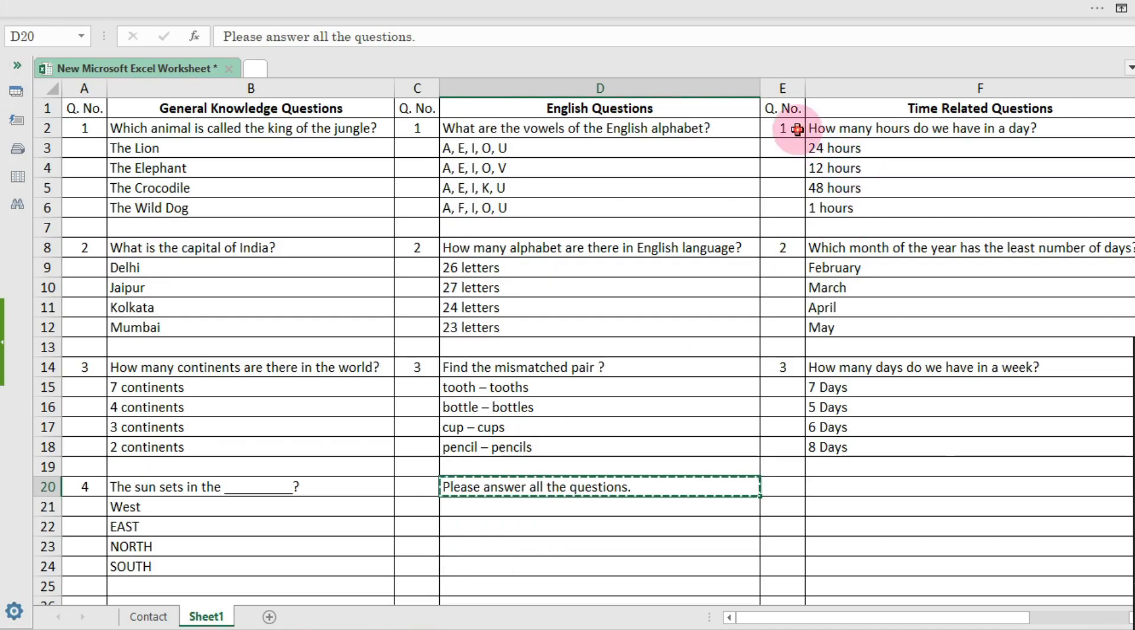
{"action": "left_click", "coordinate": [454, 628]}
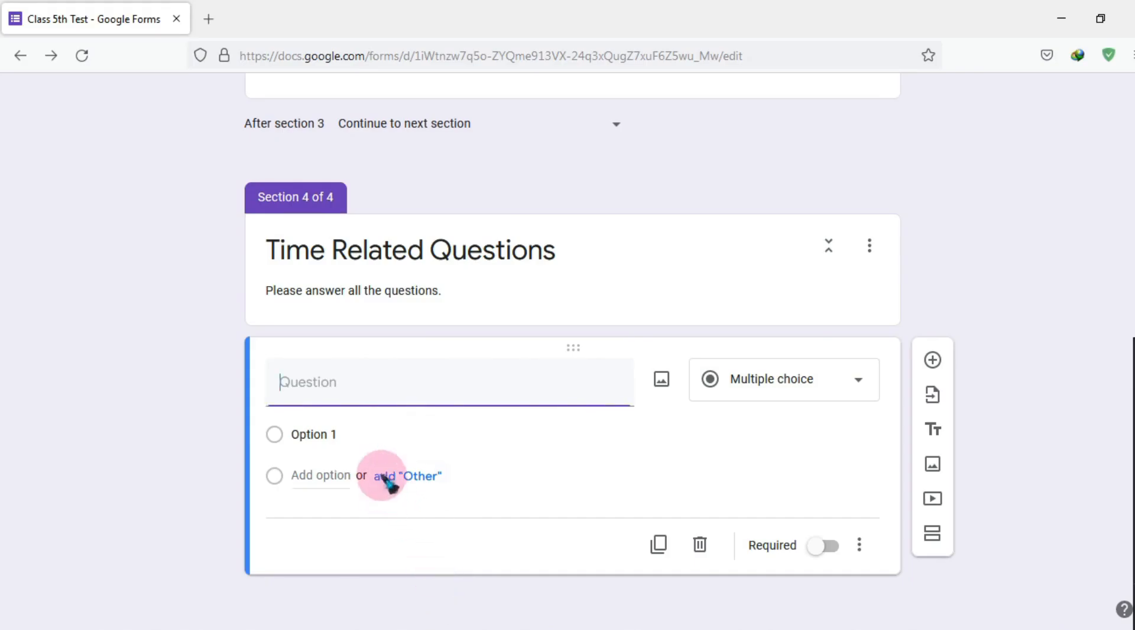
{"action": "key", "text": "ctrl+v"}
Copy cells F3:F6 of the Excel worksheet together into the question as its options: 24 hours, 12 hours, 48 hours and 1 hours
{"action": "left_click", "coordinate": [413, 627]}
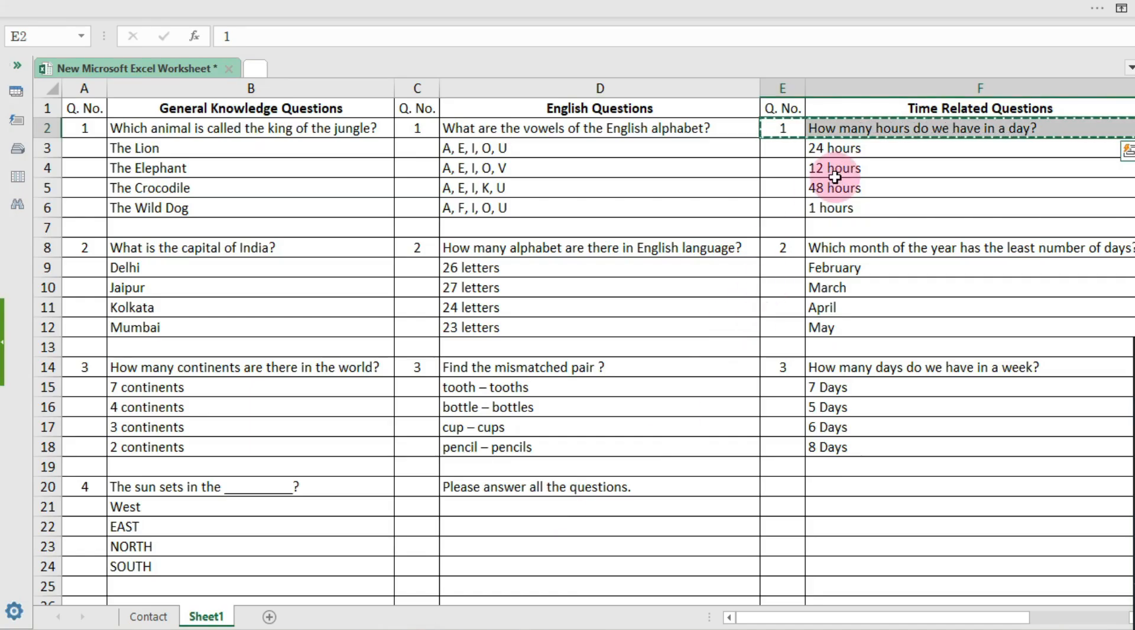
{"action": "left_click_drag", "start_coordinate": [834, 148], "coordinate": [831, 185]}
{"action": "left_click_drag", "start_coordinate": [831, 197], "coordinate": [830, 201]}
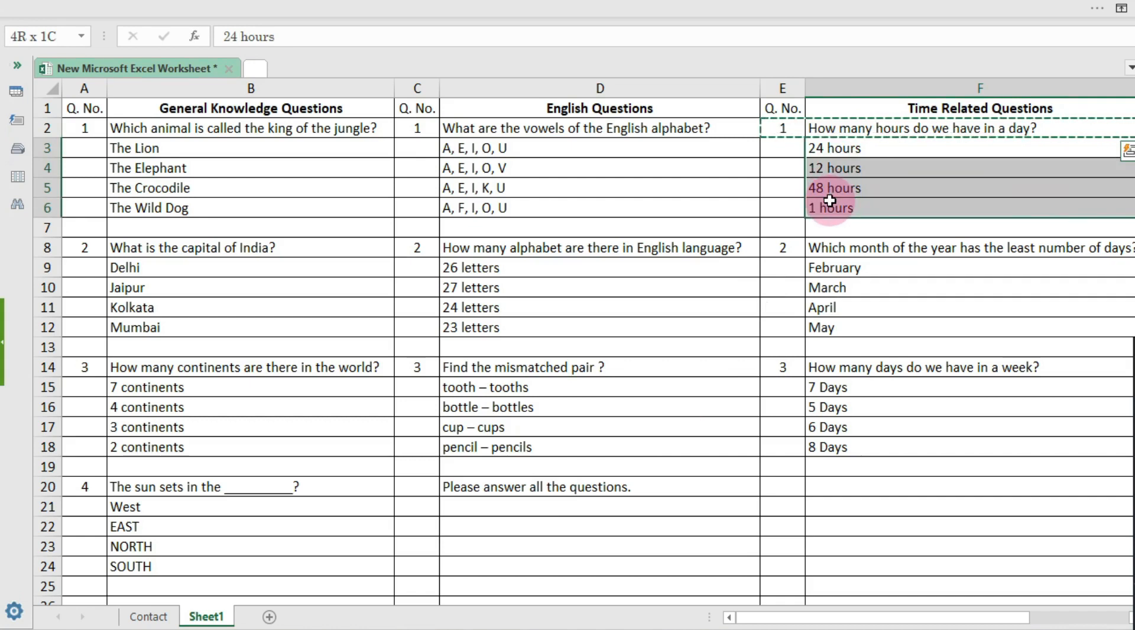
{"action": "mouse_move", "coordinate": [441, 621]}
{"action": "left_click", "coordinate": [439, 591]}
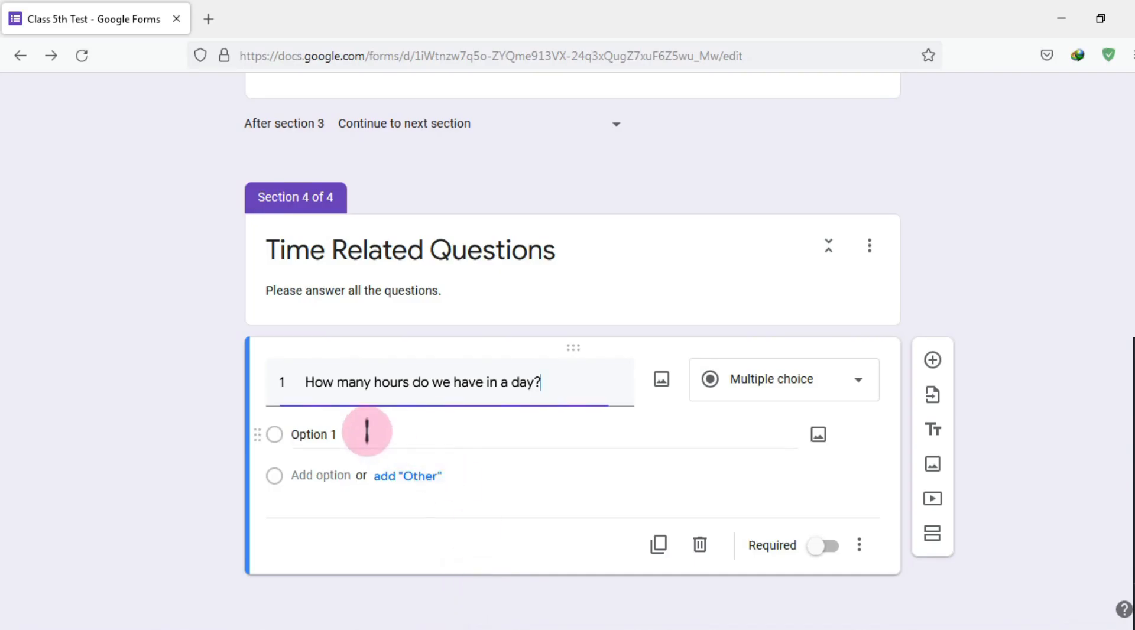
{"action": "left_click", "coordinate": [365, 433]}
{"action": "key", "text": "ctrl+v"}
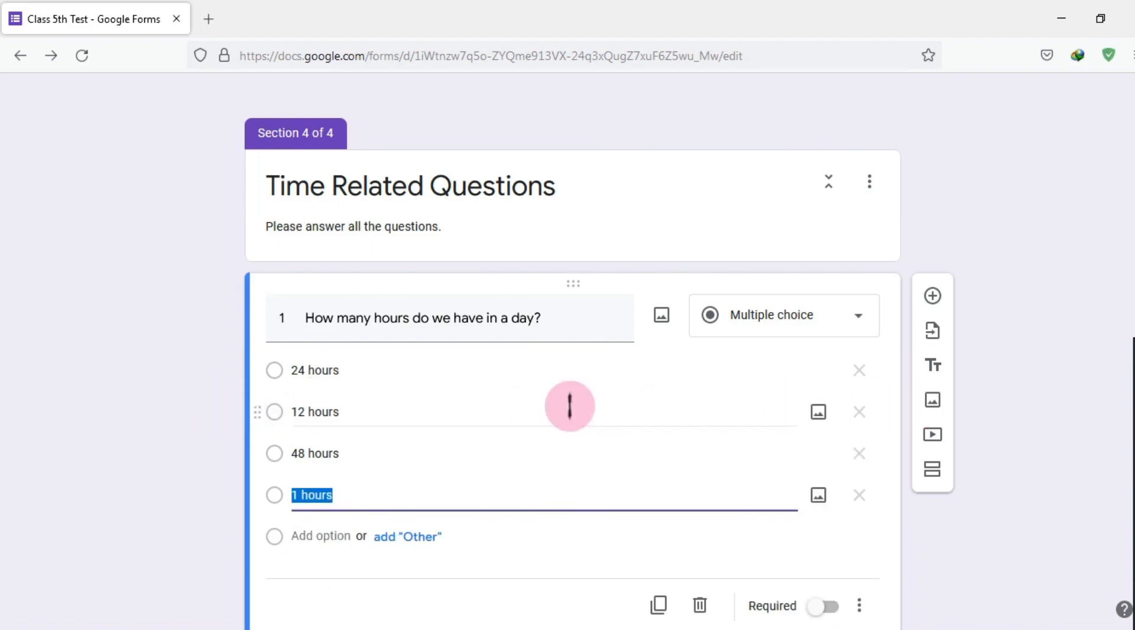
Remove the 24 hours, 12 hours and 48 hours options from the hours-in-a-day question
{"action": "left_click", "coordinate": [859, 371]}
{"action": "left_click", "coordinate": [860, 384]}
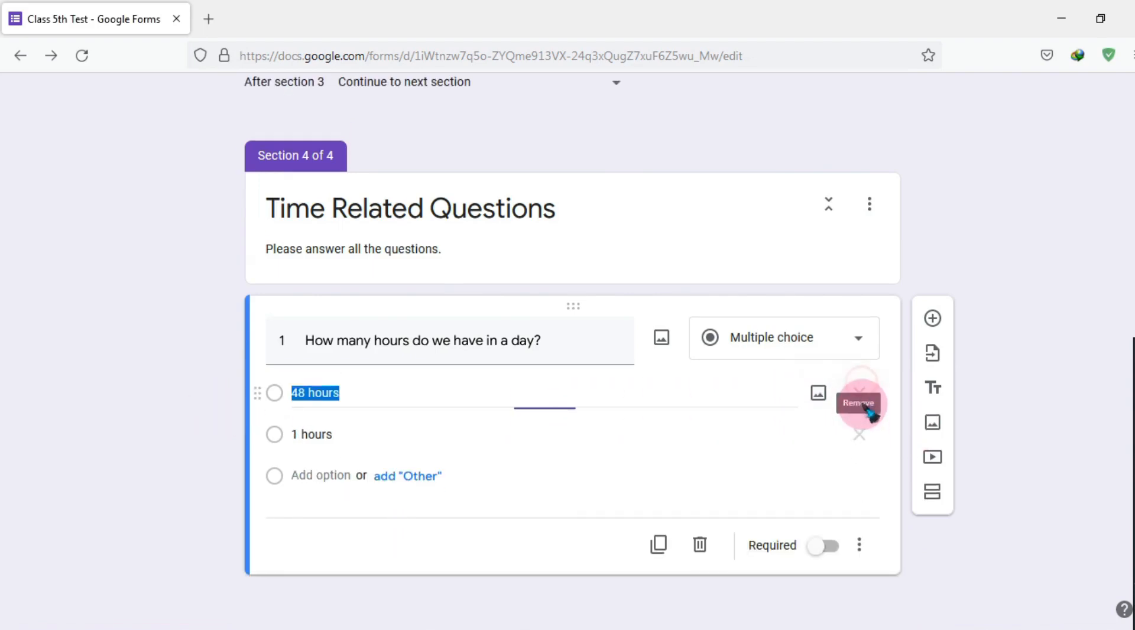
{"action": "left_click", "coordinate": [861, 394]}
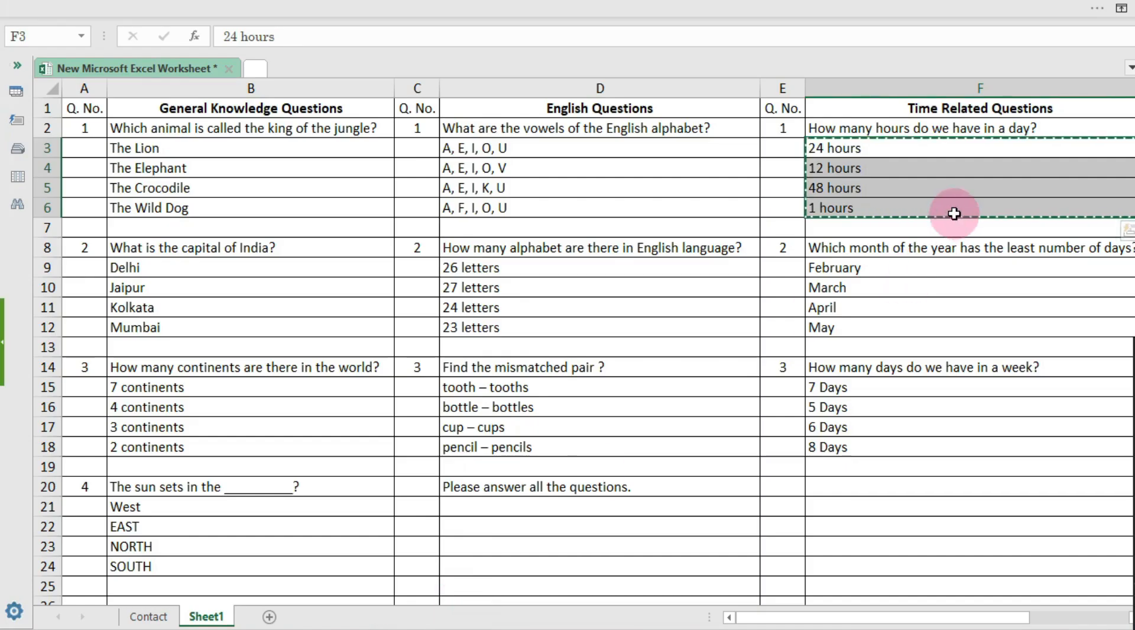
Copy Excel cells F3:F6 over the remaining option to restore 24 hours, 12 hours, 48 hours and 1 hours as options
{"action": "left_click", "coordinate": [950, 210]}
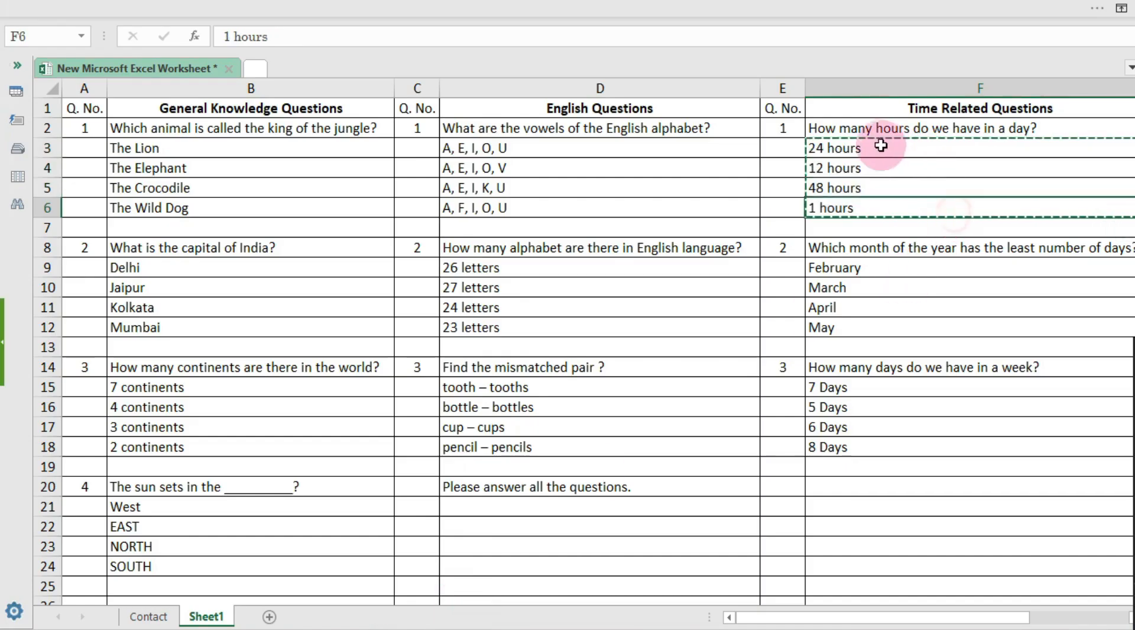
{"action": "left_click_drag", "start_coordinate": [872, 147], "coordinate": [866, 206]}
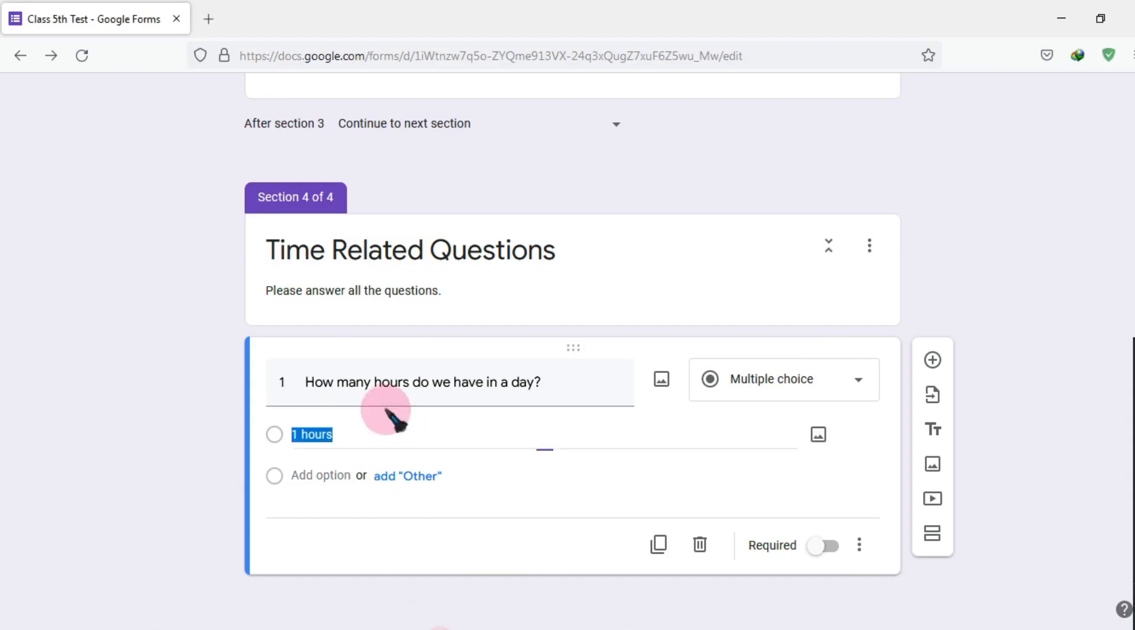
{"action": "left_click_drag", "start_coordinate": [381, 414], "coordinate": [340, 435]}
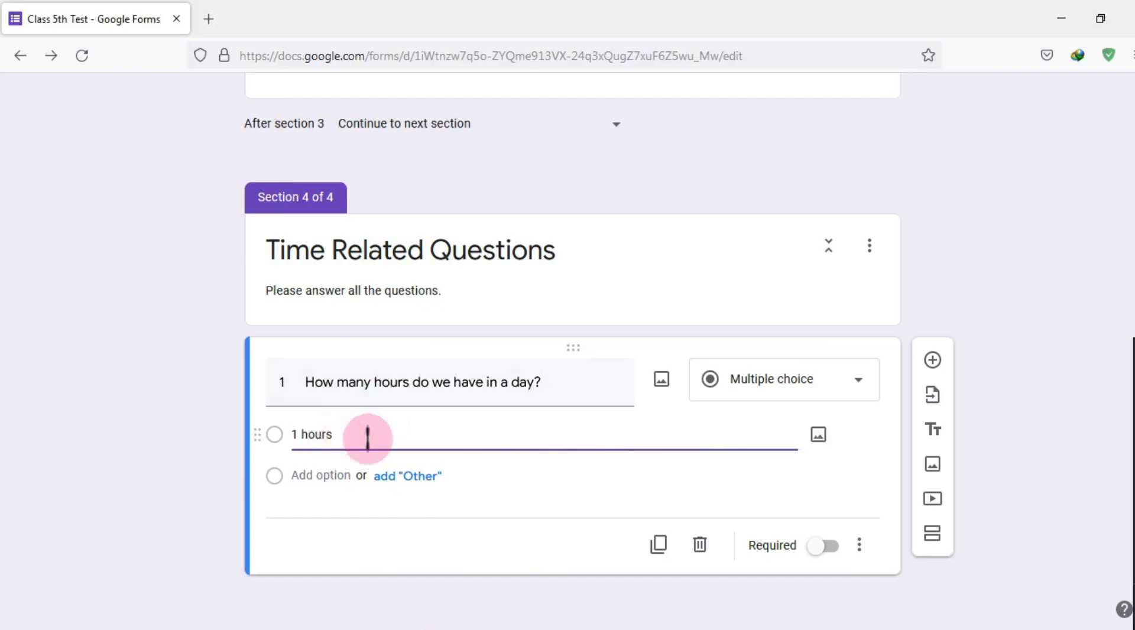
{"action": "key", "text": "ctrl+v"}
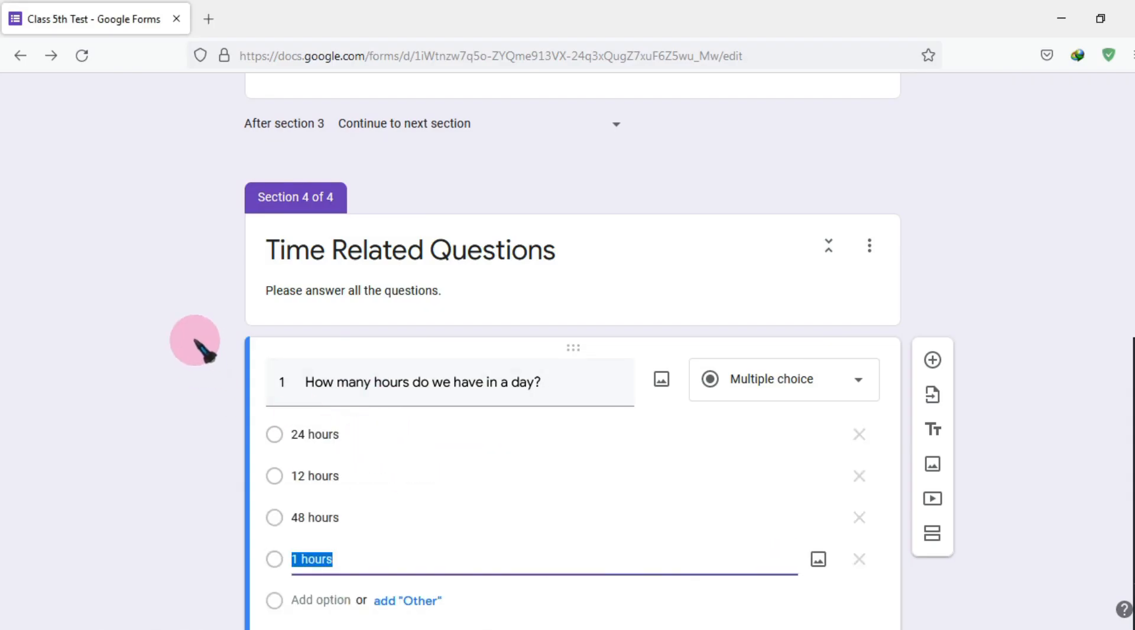
{"action": "scroll", "coordinate": [195, 339], "scroll_direction": "down", "scroll_amount": 2}
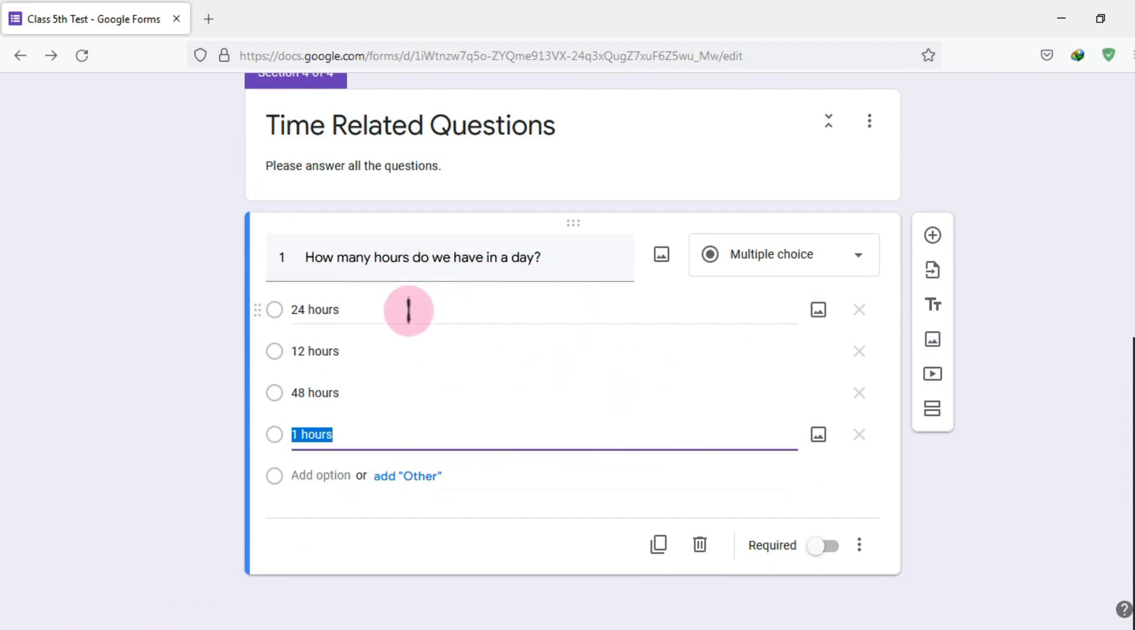
Duplicate the hours-in-a-day question and replace the duplicate's text with "2 Which month of the year has the least number of days?" from Excel cells E8:F8
{"action": "left_click", "coordinate": [658, 544]}
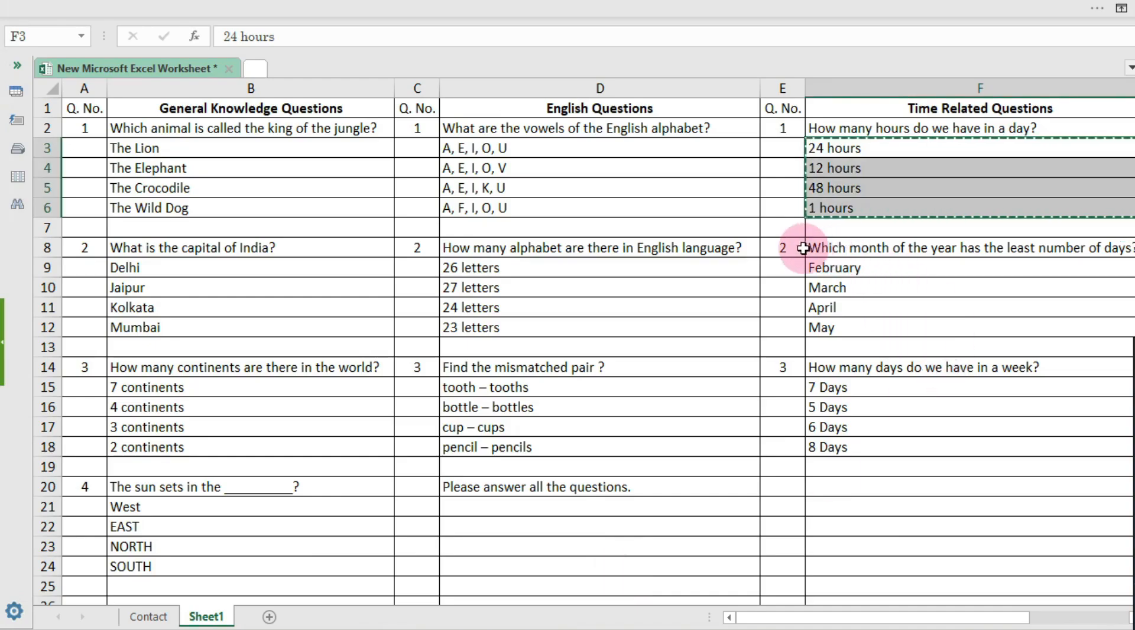
{"action": "left_click_drag", "start_coordinate": [795, 247], "coordinate": [869, 246]}
{"action": "key", "text": "ctrl+c"}
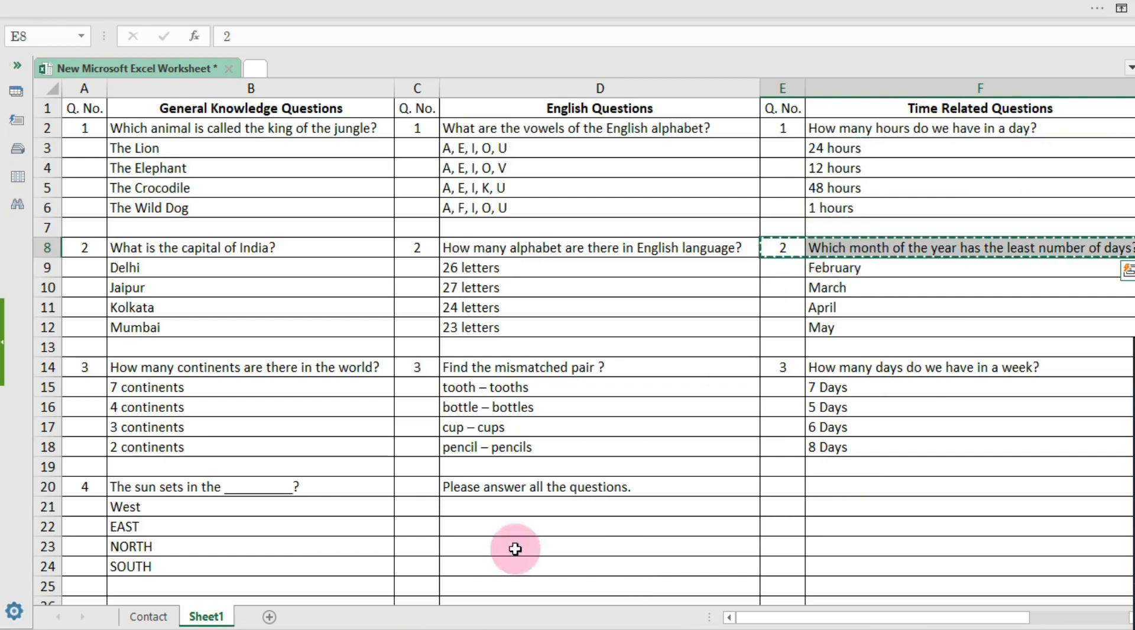
{"action": "key", "text": "alt+Tab"}
{"action": "key", "text": "ctrl+v"}
{"action": "scroll", "coordinate": [405, 512], "scroll_direction": "down", "scroll_amount": 5}
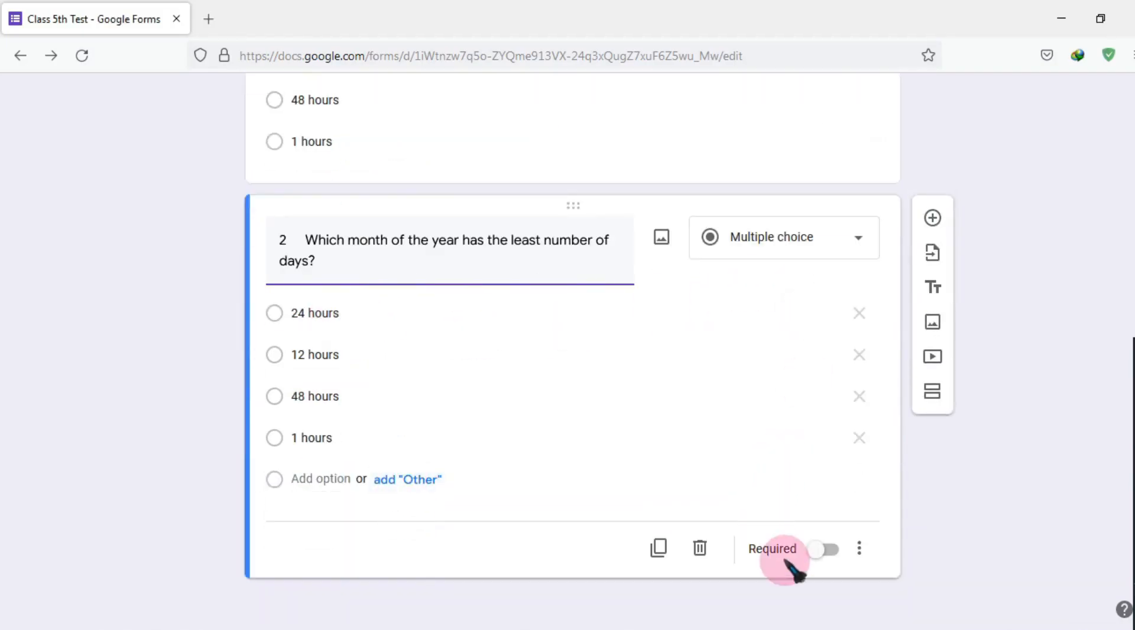
Delete the duplicated question from the Time Related Questions section
{"action": "scroll", "coordinate": [709, 426], "scroll_direction": "up", "scroll_amount": 2}
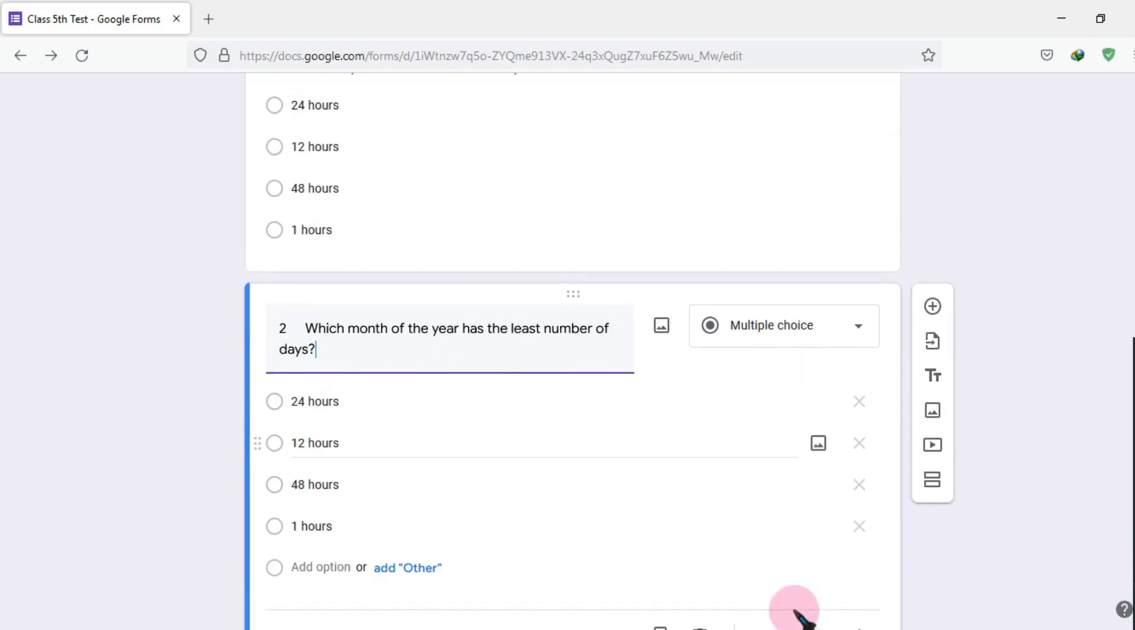
{"action": "scroll", "coordinate": [769, 562], "scroll_direction": "down", "scroll_amount": 2}
{"action": "left_click", "coordinate": [702, 544]}
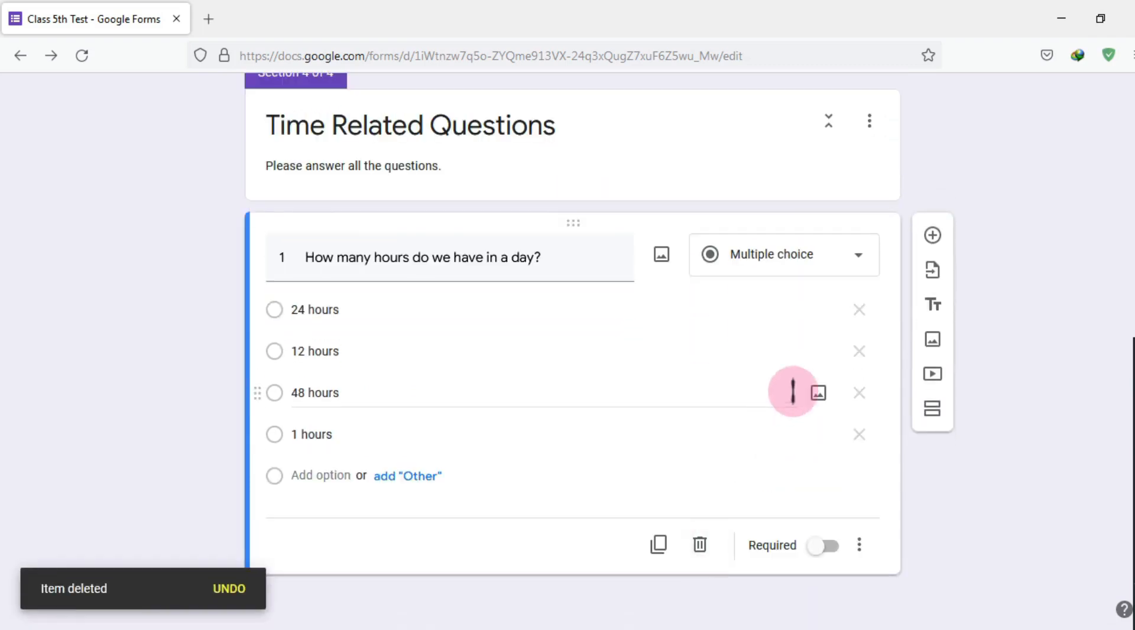
Add a new question with the text "2 Which month of the year has the least number of days?" copied from Excel cells E8:F8
{"action": "left_click", "coordinate": [932, 235]}
{"action": "left_click", "coordinate": [444, 499]}
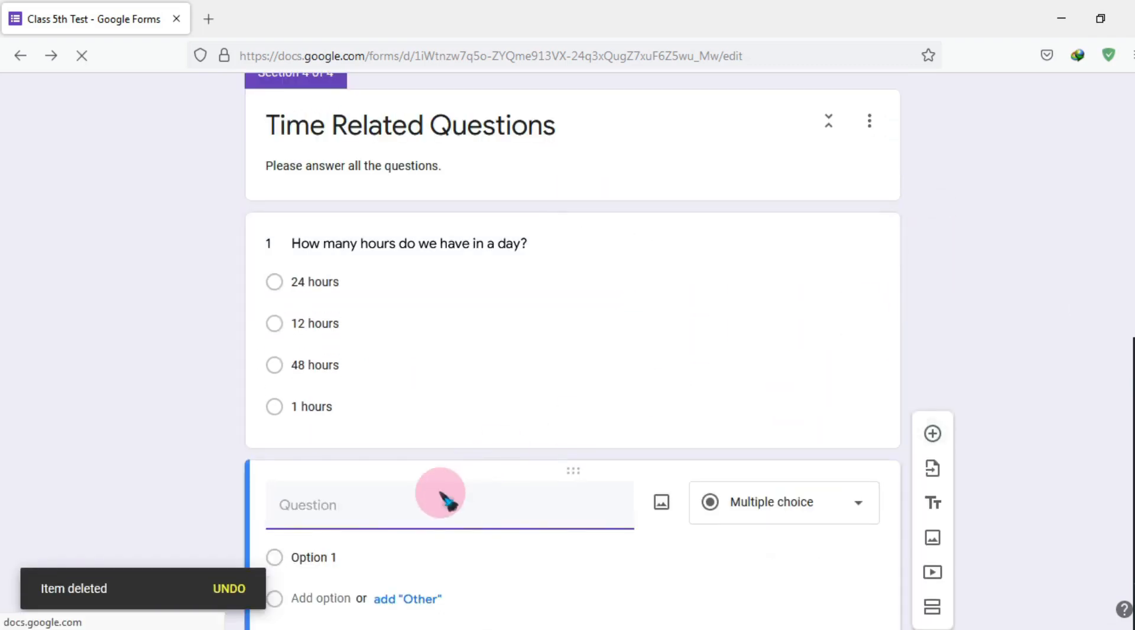
{"action": "key", "text": "ctrl+v"}
{"action": "scroll", "coordinate": [442, 495], "scroll_direction": "down", "scroll_amount": 3}
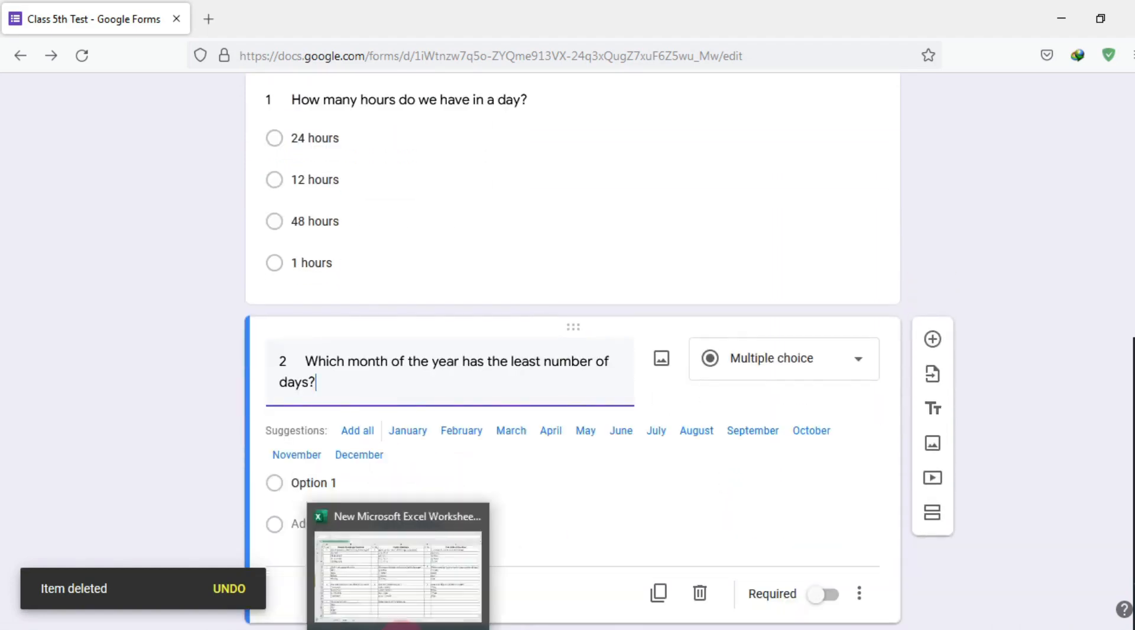
Copy cells F9:F12 of the Excel worksheet into question 2 as its options: February, March, April and May
{"action": "left_click", "coordinate": [402, 628]}
{"action": "left_click_drag", "start_coordinate": [848, 269], "coordinate": [848, 320]}
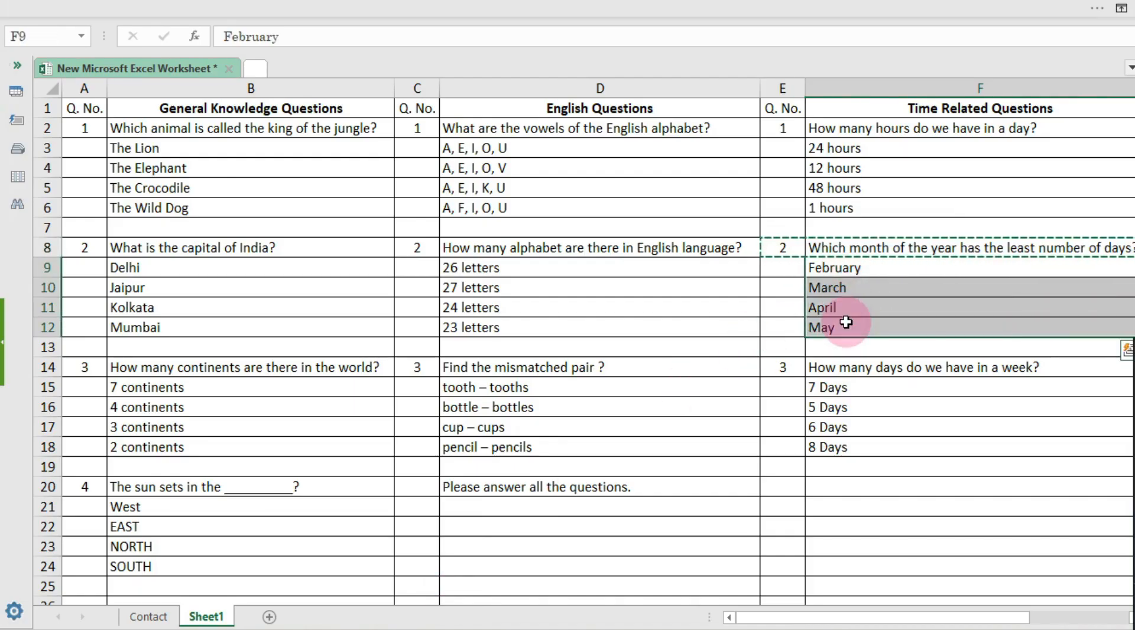
{"action": "key", "text": "ctrl+c"}
{"action": "left_click", "coordinate": [479, 626]}
{"action": "left_click", "coordinate": [337, 486]}
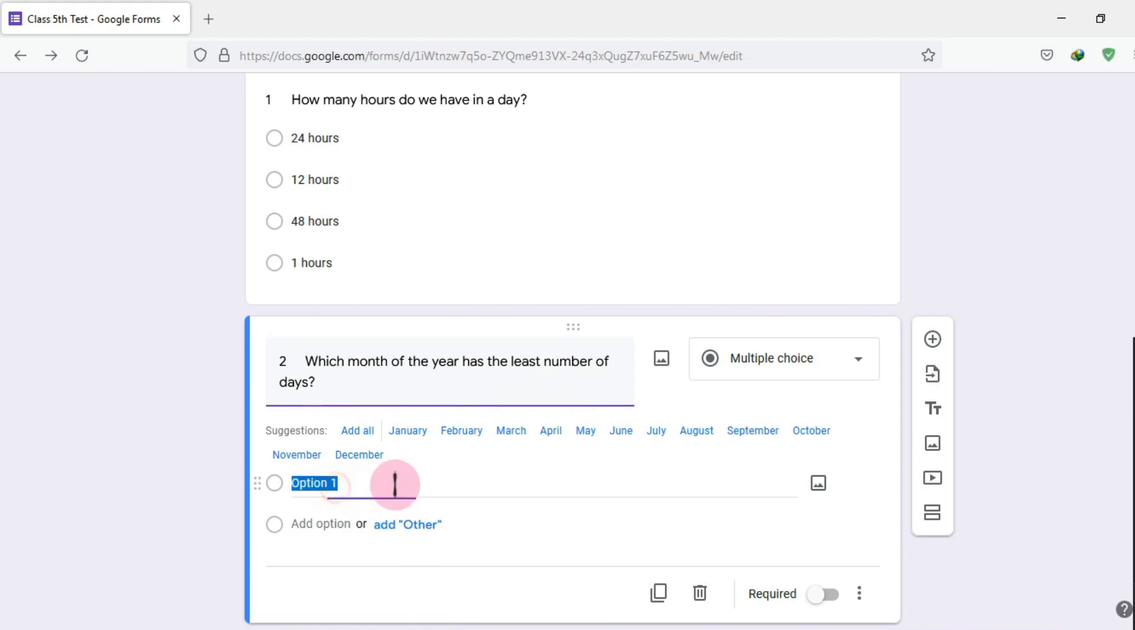
{"action": "key", "text": "ctrl+v"}
{"action": "scroll", "coordinate": [201, 423], "scroll_direction": "down", "scroll_amount": 3}
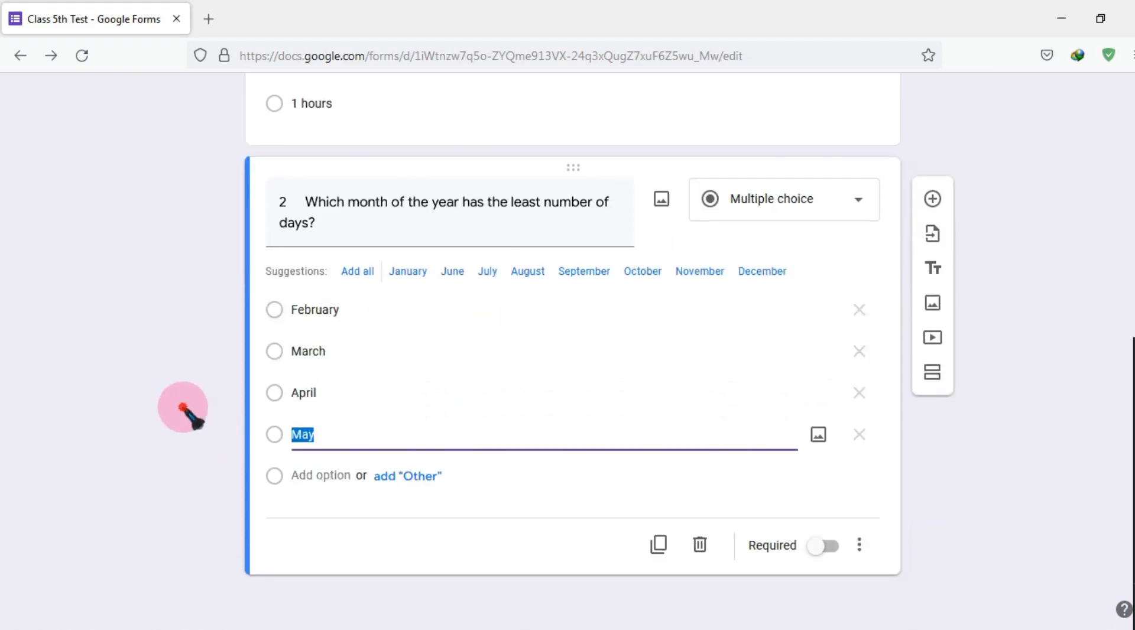
Add a question after question 2 with the text "3 How many days do we have in a week?" copied from Excel cells E14:F14
{"action": "left_click", "coordinate": [942, 467]}
{"action": "left_click", "coordinate": [933, 199]}
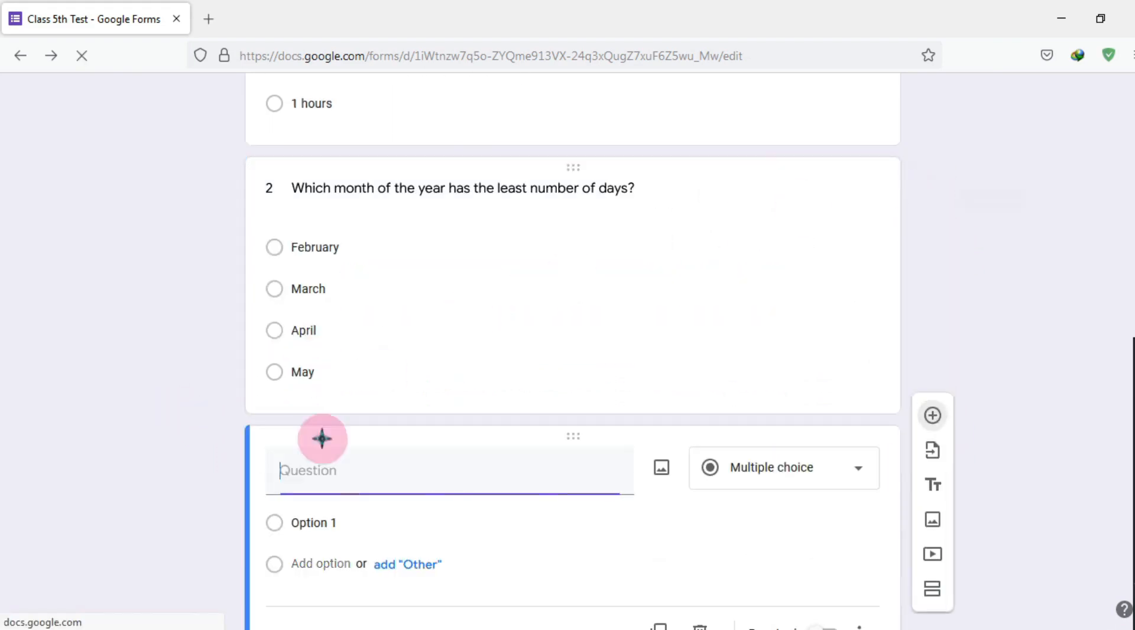
{"action": "left_click", "coordinate": [407, 622]}
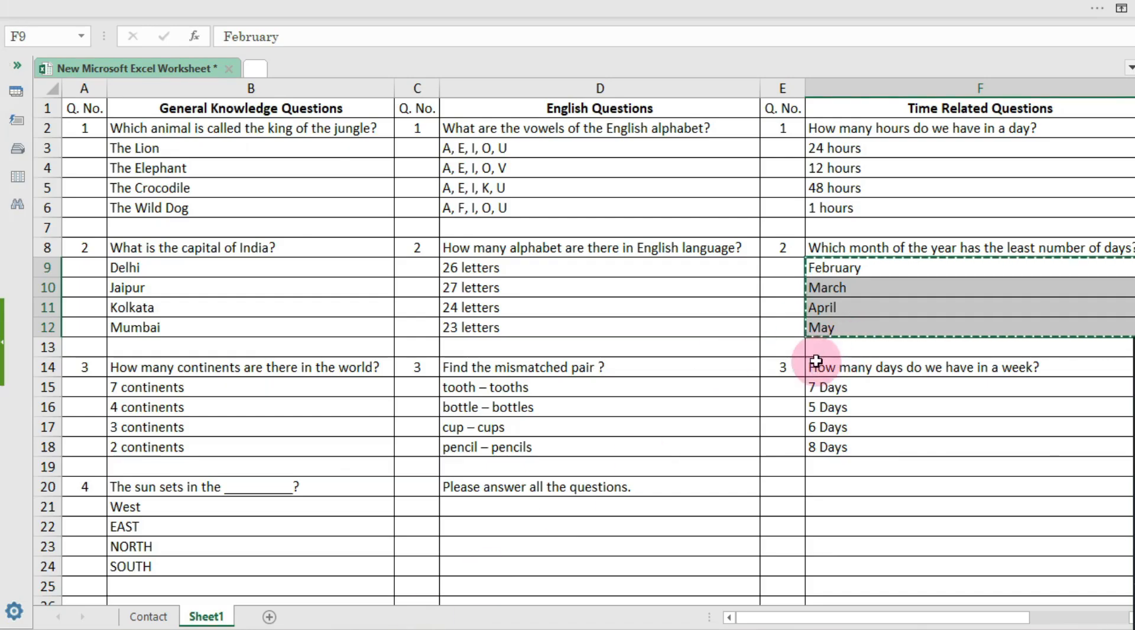
{"action": "left_click", "coordinate": [788, 369]}
{"action": "left_click_drag", "start_coordinate": [788, 370], "coordinate": [826, 370]}
{"action": "key", "text": "ctrl+c"}
{"action": "left_click", "coordinate": [408, 550]}
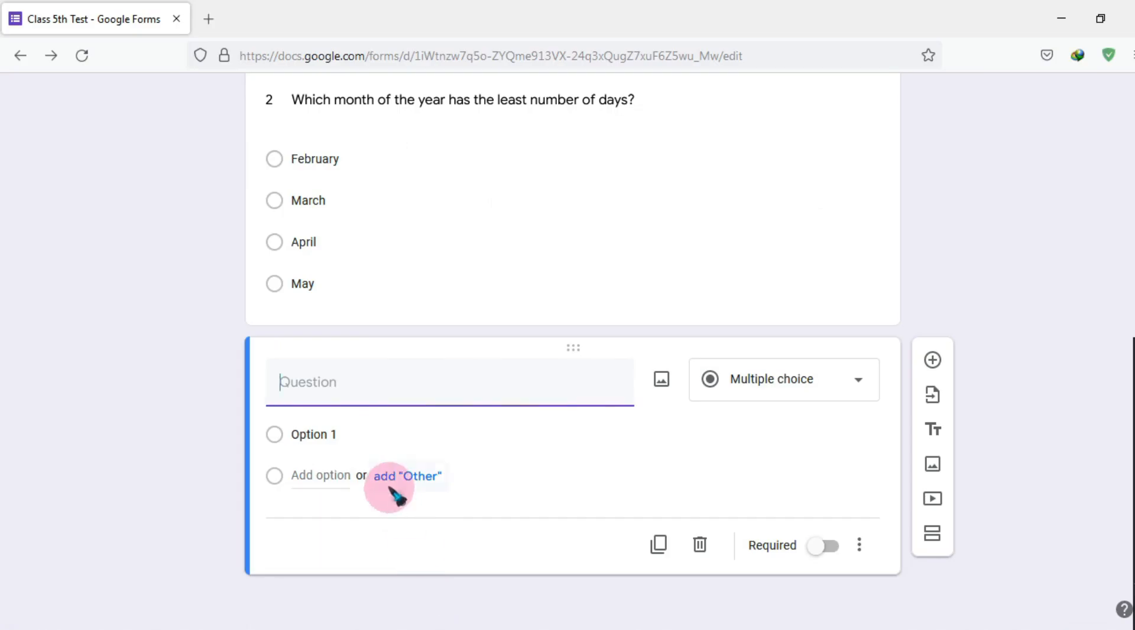
{"action": "key", "text": "ctrl+v"}
Copy cells F15:F18 of the Excel worksheet into question 3 as its options: 7 Days, 5 Days, 6 Days and 8 Days
{"action": "left_click", "coordinate": [444, 618]}
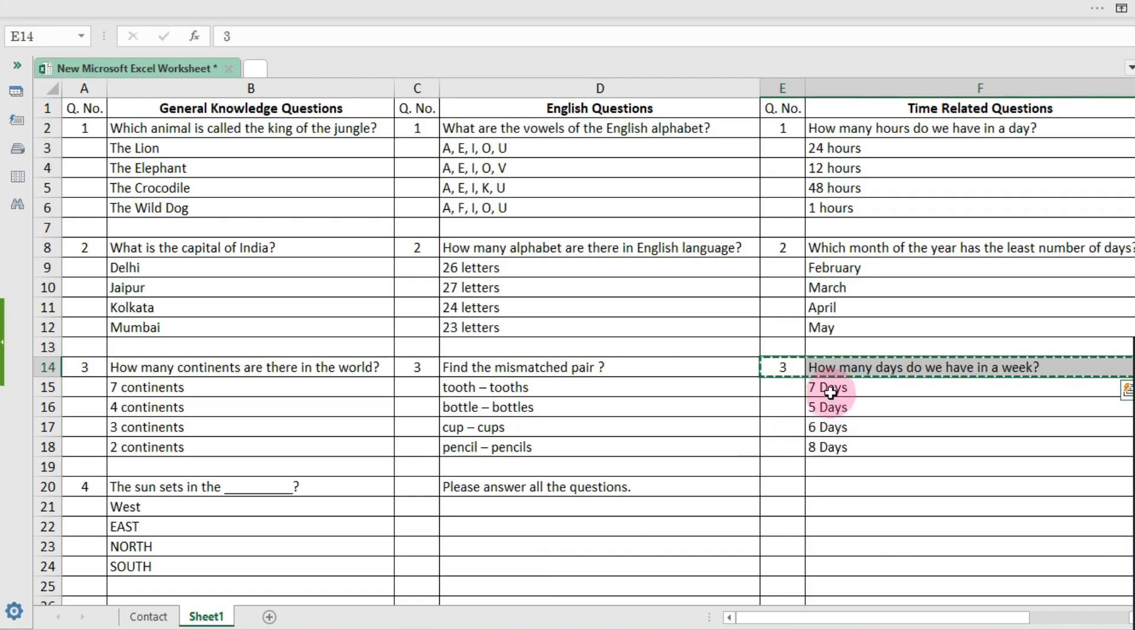
{"action": "left_click_drag", "start_coordinate": [827, 391], "coordinate": [828, 449]}
{"action": "key", "text": "ctrl+c"}
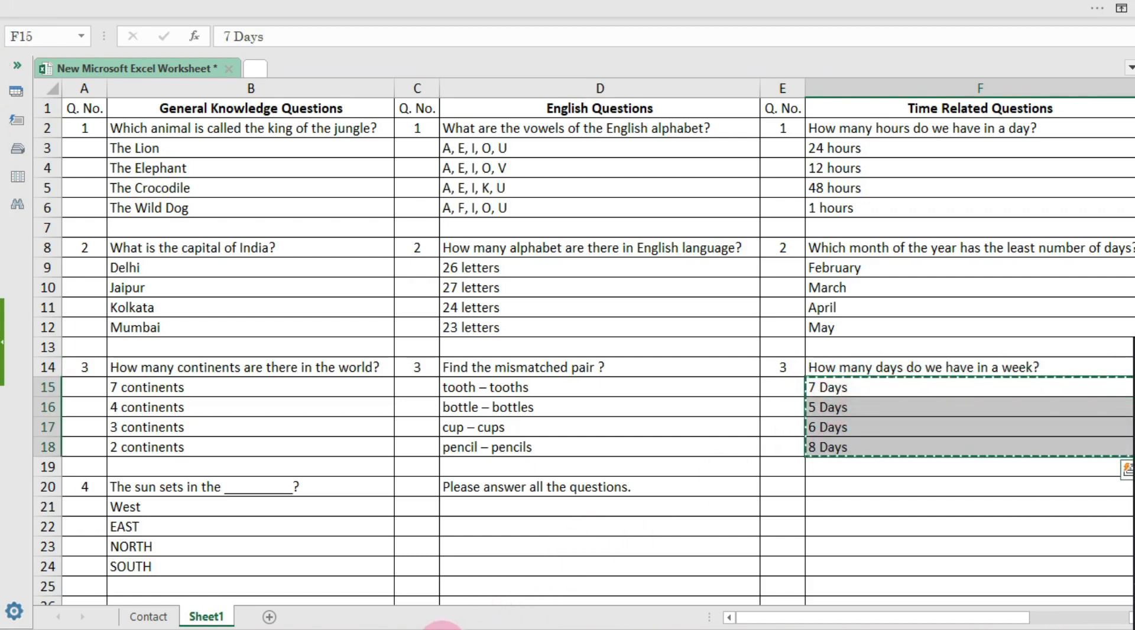
{"action": "left_click", "coordinate": [407, 513]}
{"action": "left_click", "coordinate": [322, 440]}
{"action": "key", "text": "ctrl+v"}
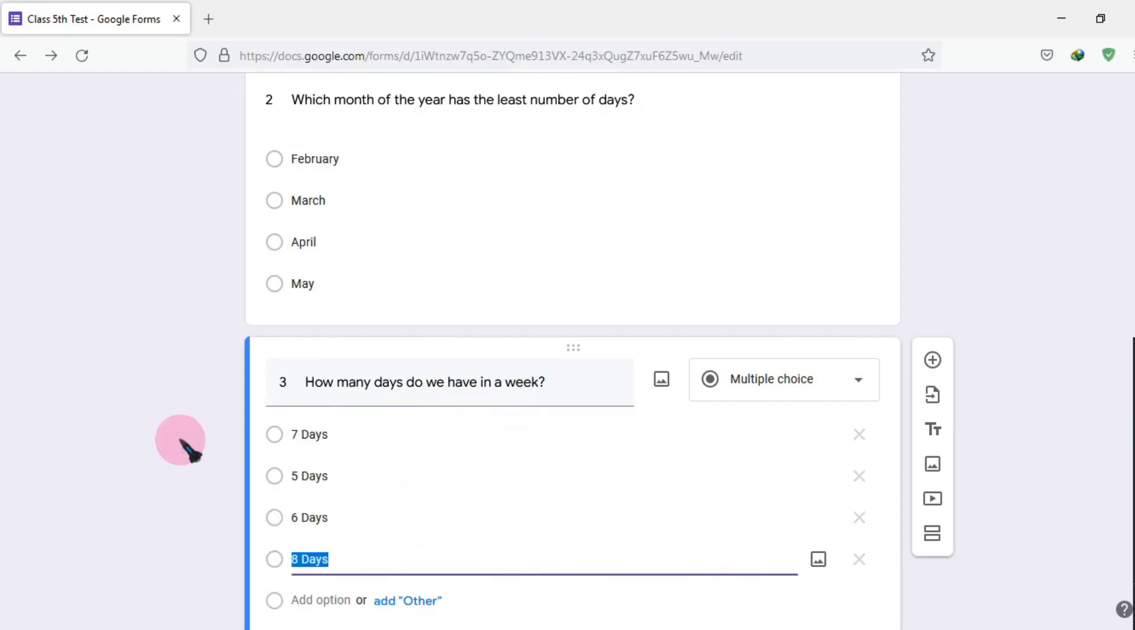
{"action": "scroll", "coordinate": [213, 452], "scroll_direction": "down", "scroll_amount": 2}
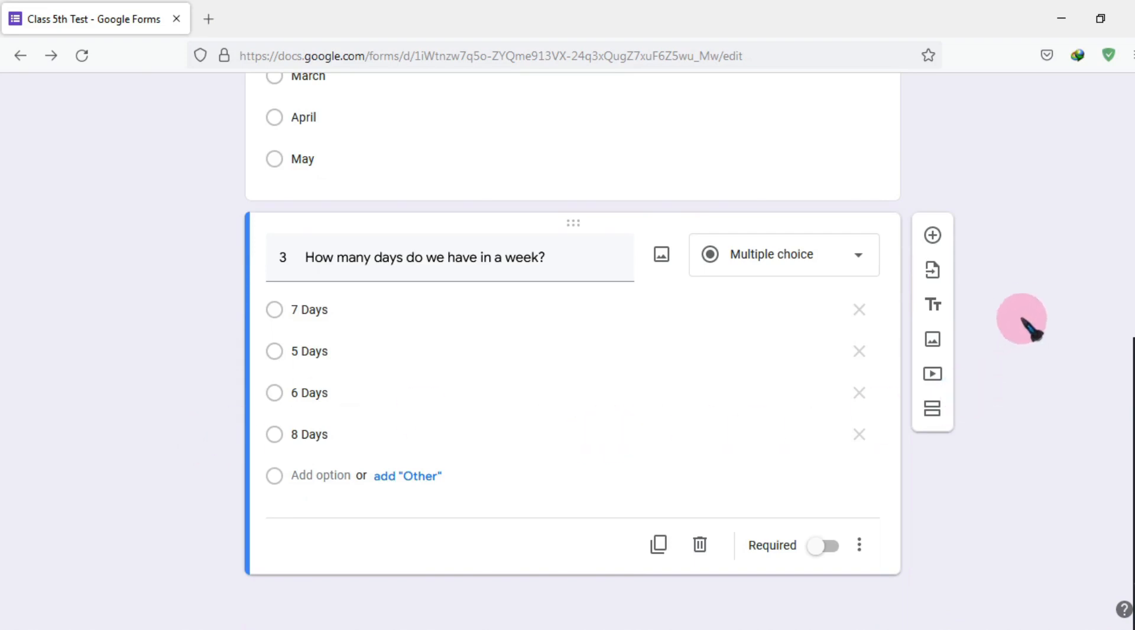
Review the form from the student details on, examining the answer options of the first General Knowledge question
{"action": "scroll", "coordinate": [1011, 323], "scroll_direction": "up", "scroll_amount": 1}
{"action": "scroll", "coordinate": [1003, 317], "scroll_direction": "up", "scroll_amount": 20}
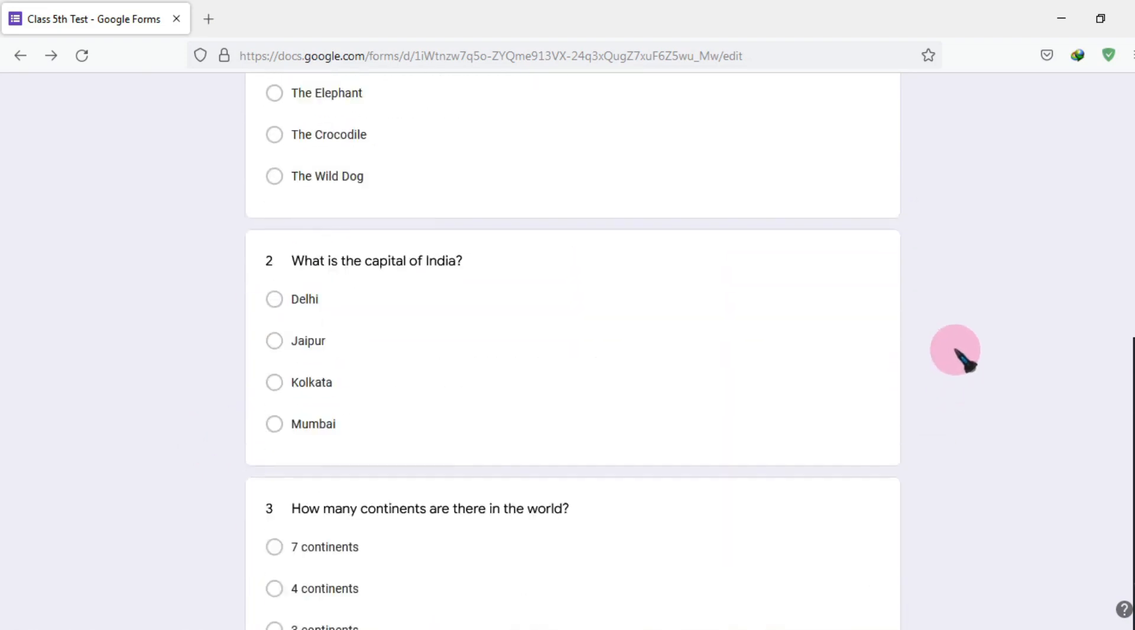
{"action": "scroll", "coordinate": [955, 349], "scroll_direction": "up", "scroll_amount": 7}
{"action": "scroll", "coordinate": [958, 360], "scroll_direction": "down", "scroll_amount": 9}
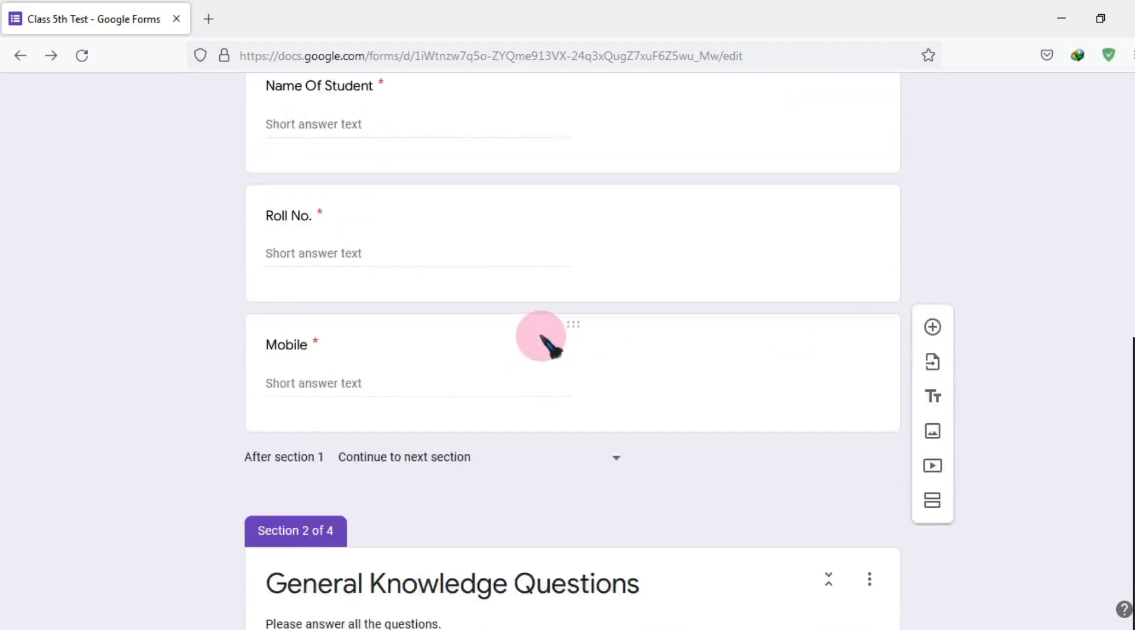
{"action": "scroll", "coordinate": [541, 343], "scroll_direction": "down", "scroll_amount": 5}
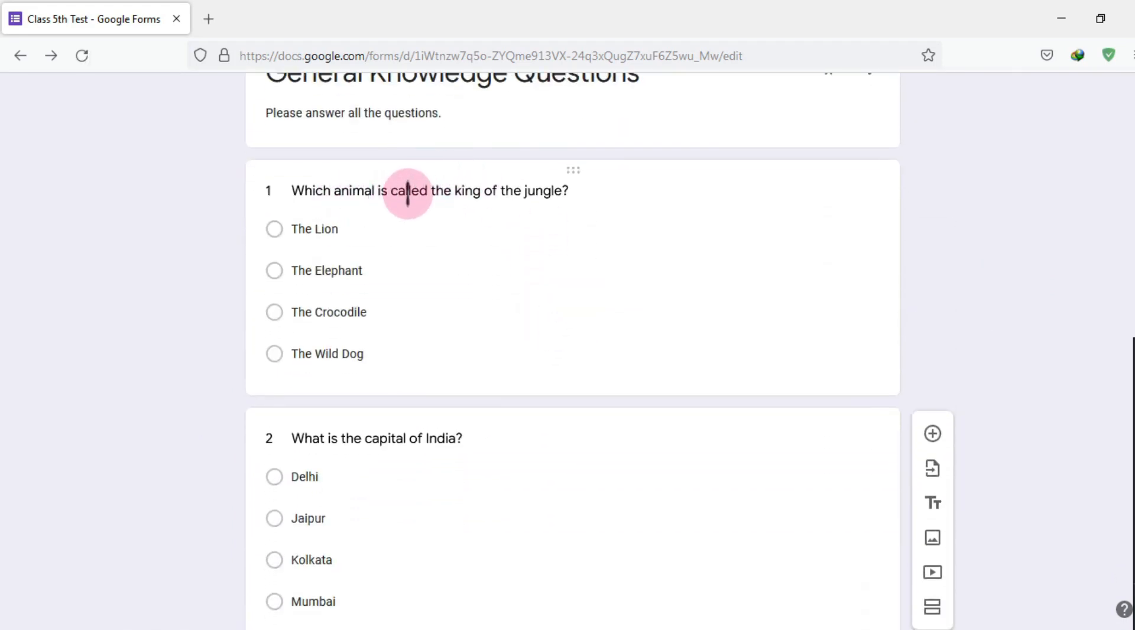
{"action": "left_click", "coordinate": [408, 193]}
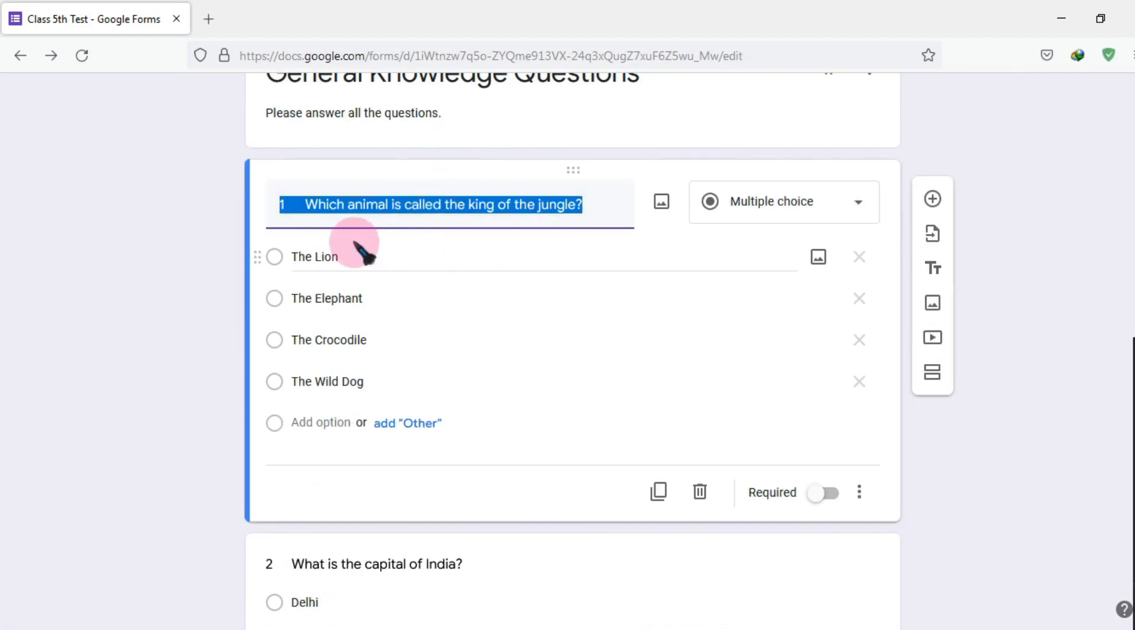
{"action": "left_click", "coordinate": [276, 258]}
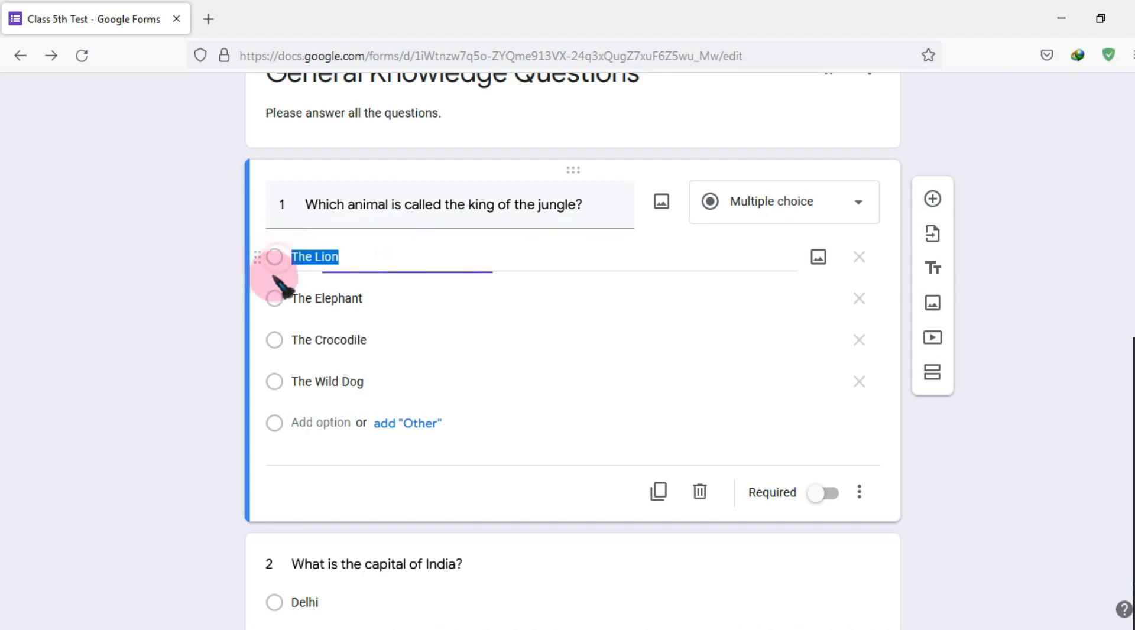
{"action": "left_click", "coordinate": [275, 295]}
{"action": "left_click", "coordinate": [274, 256]}
{"action": "left_click", "coordinate": [273, 298]}
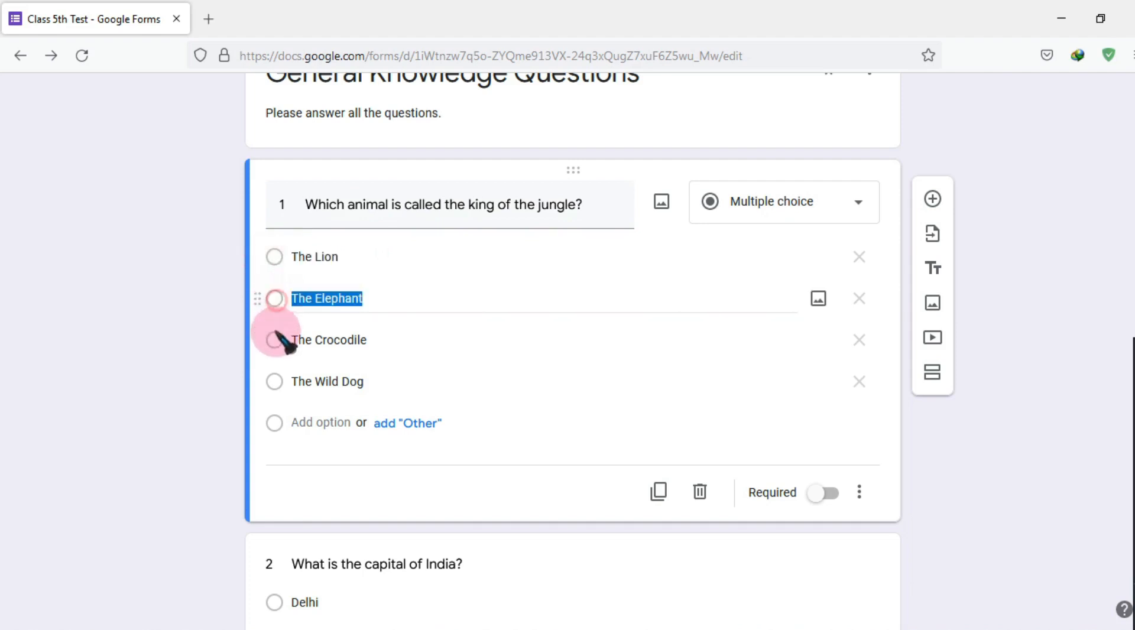
{"action": "left_click", "coordinate": [273, 339]}
{"action": "left_click", "coordinate": [273, 382]}
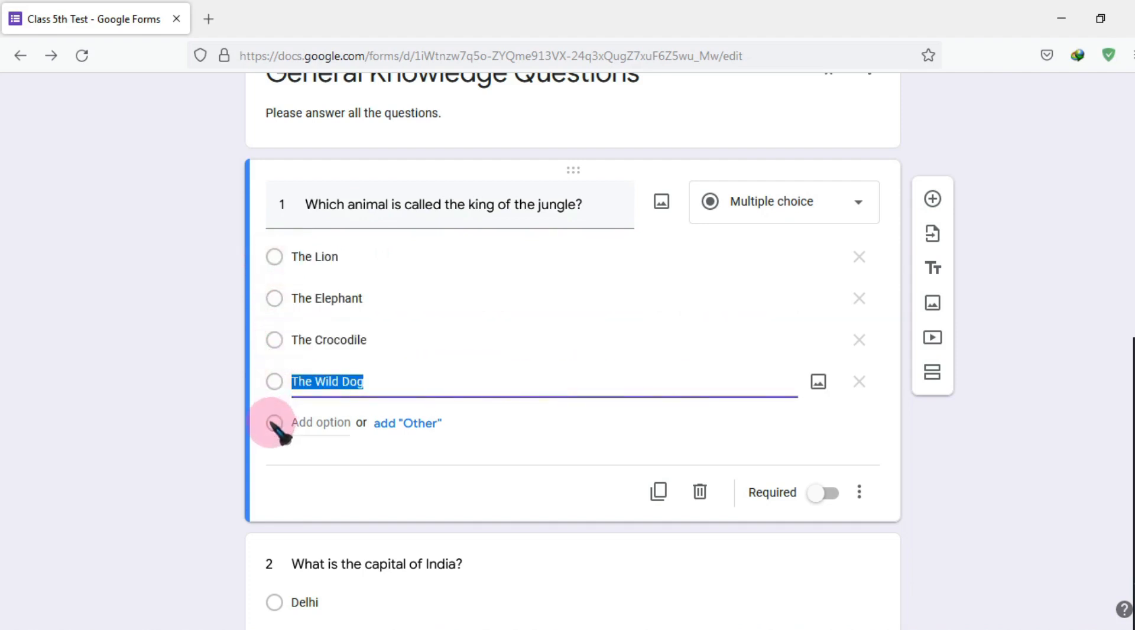
{"action": "left_click", "coordinate": [274, 257]}
{"action": "left_click", "coordinate": [197, 339]}
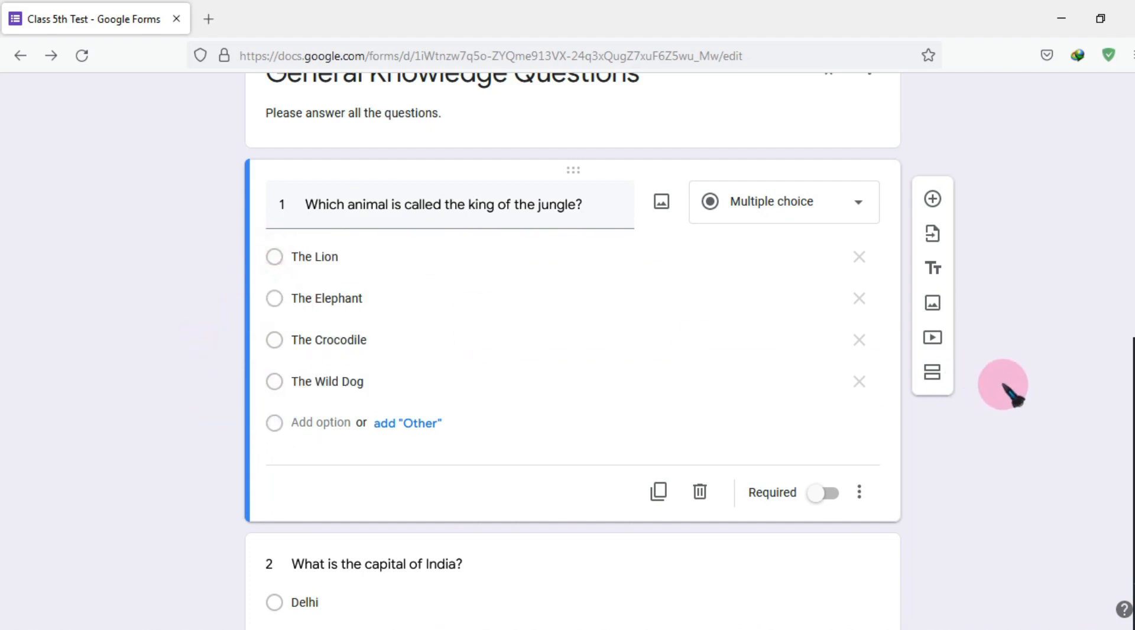
Turn the form into a quiz in its settings
{"action": "scroll", "coordinate": [1003, 385], "scroll_direction": "up", "scroll_amount": 15}
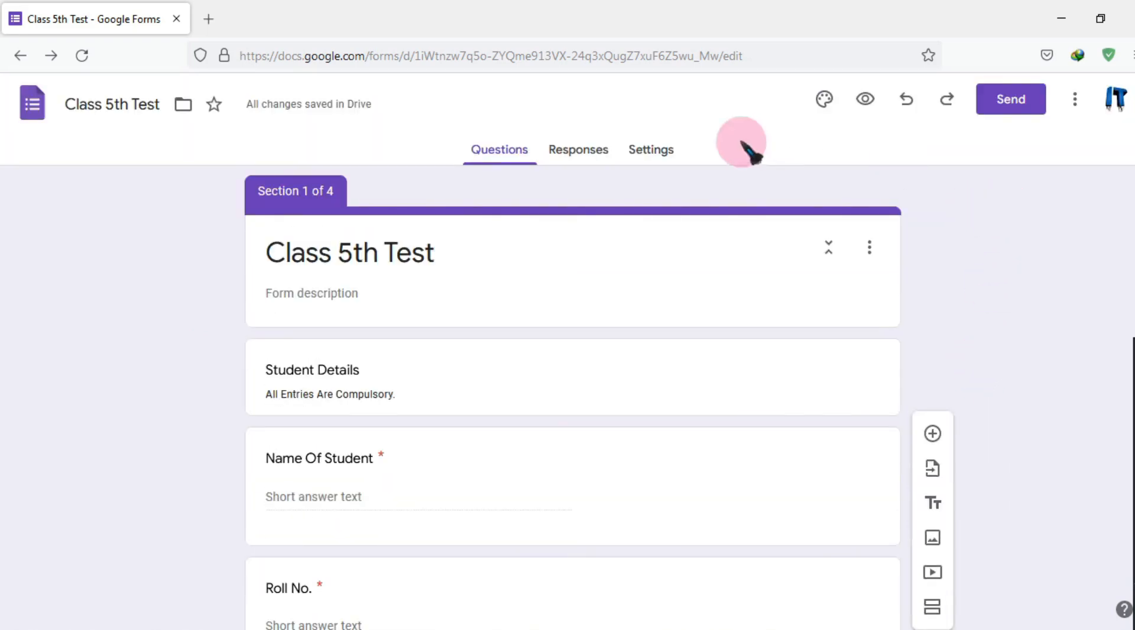
{"action": "left_click", "coordinate": [655, 153]}
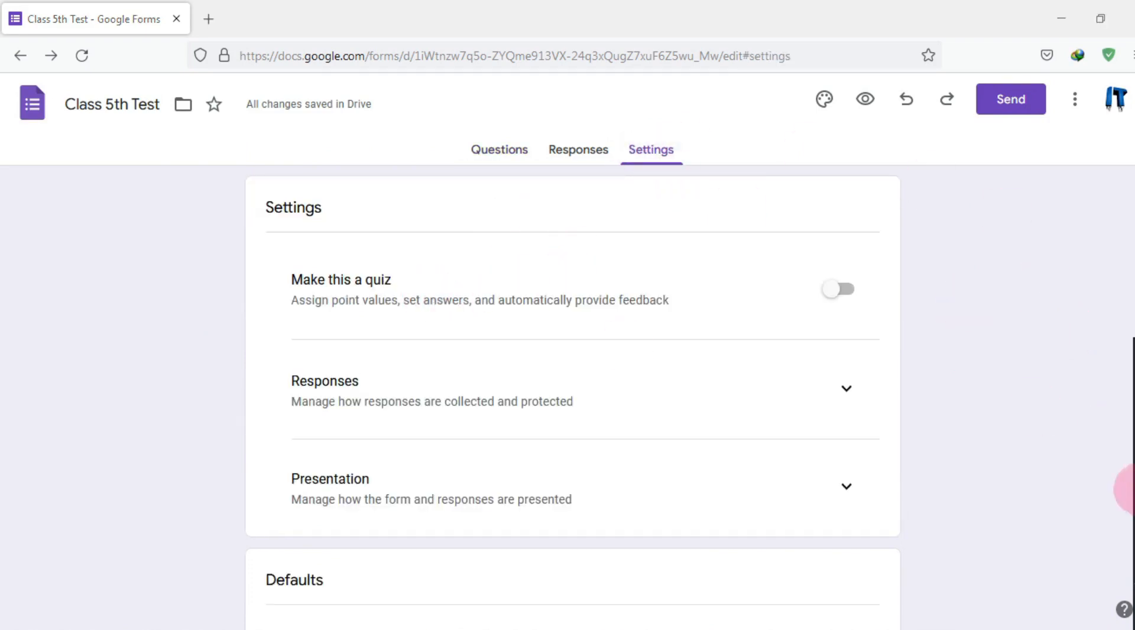
{"action": "left_click_drag", "start_coordinate": [273, 253], "coordinate": [869, 328]}
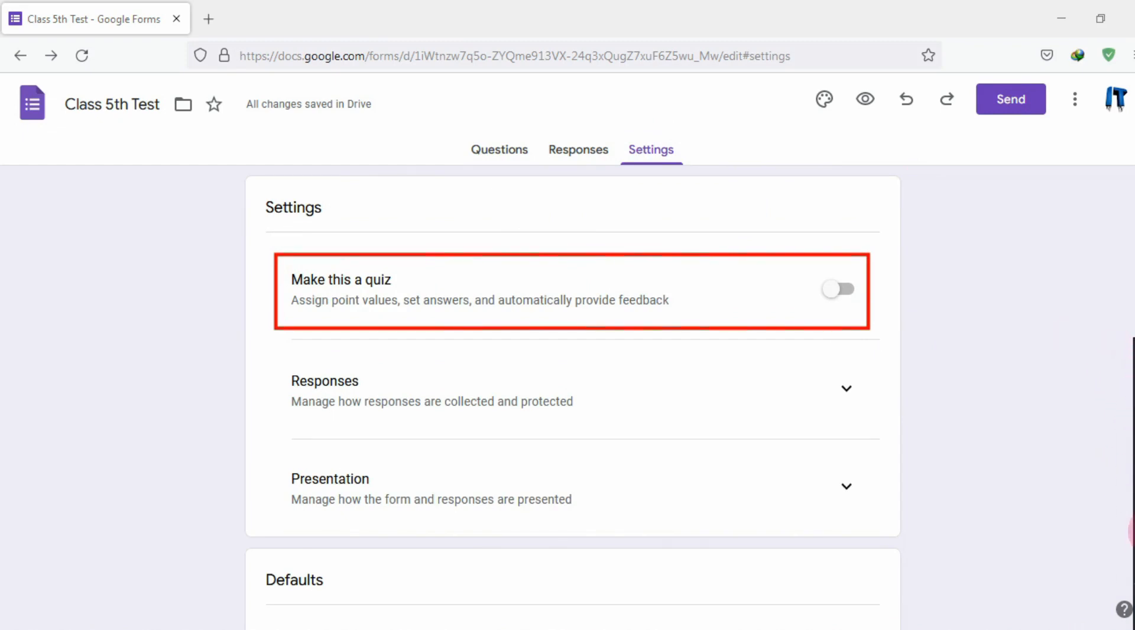
{"action": "left_click", "coordinate": [1134, 564]}
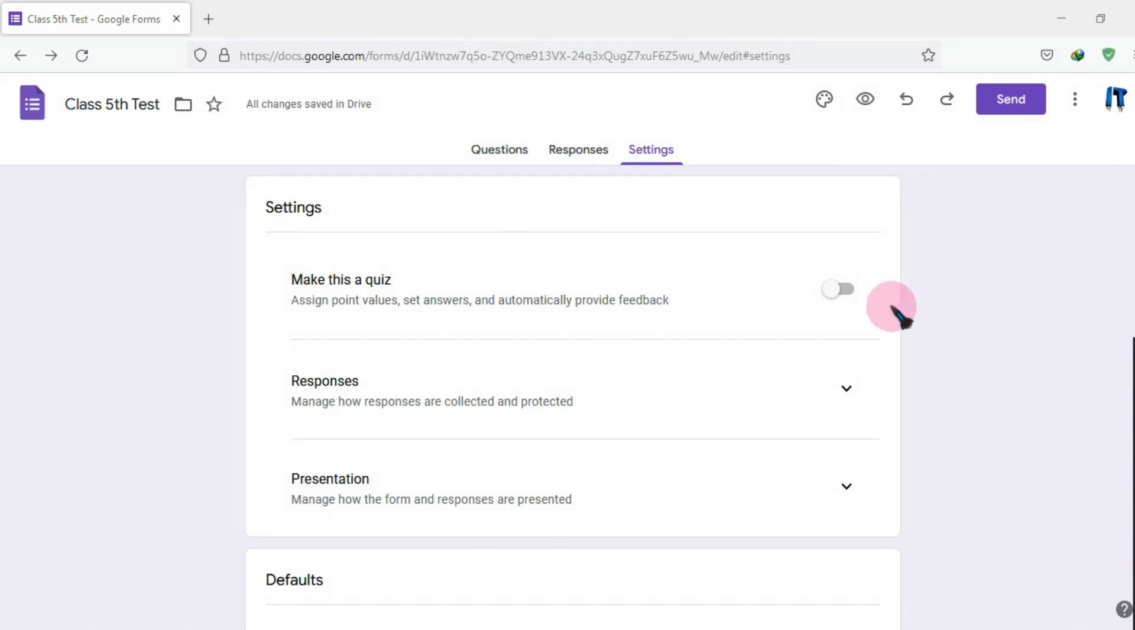
{"action": "left_click", "coordinate": [842, 291]}
Turn on collecting email addresses in the quiz's response settings
{"action": "scroll", "coordinate": [913, 305], "scroll_direction": "down", "scroll_amount": 2}
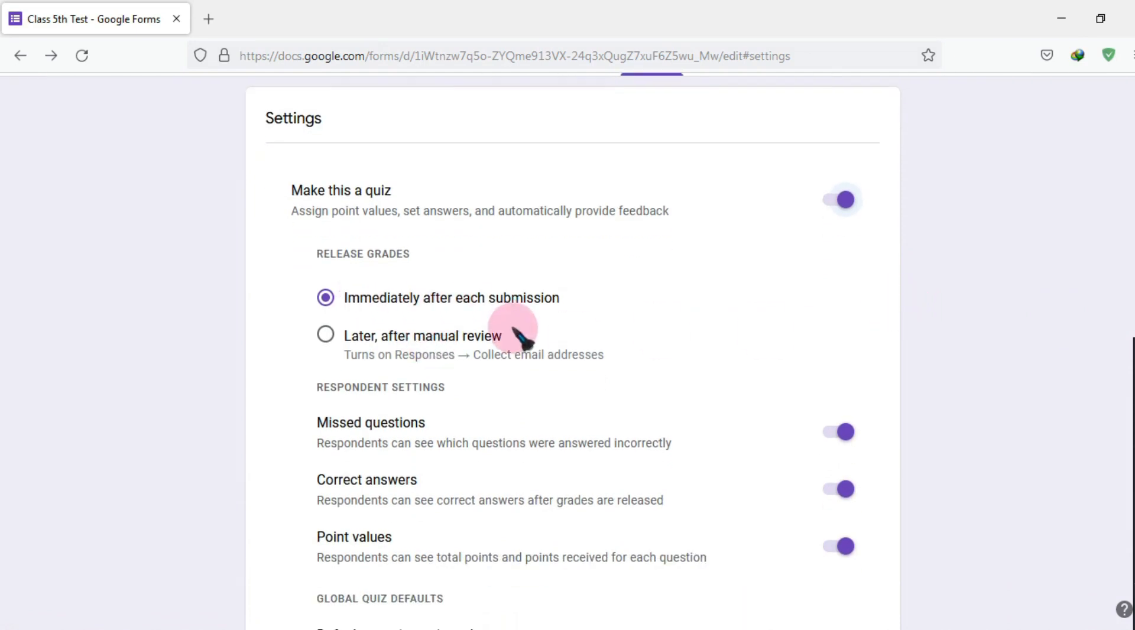
{"action": "scroll", "coordinate": [508, 307], "scroll_direction": "down", "scroll_amount": 5}
{"action": "scroll", "coordinate": [443, 342], "scroll_direction": "down", "scroll_amount": 2}
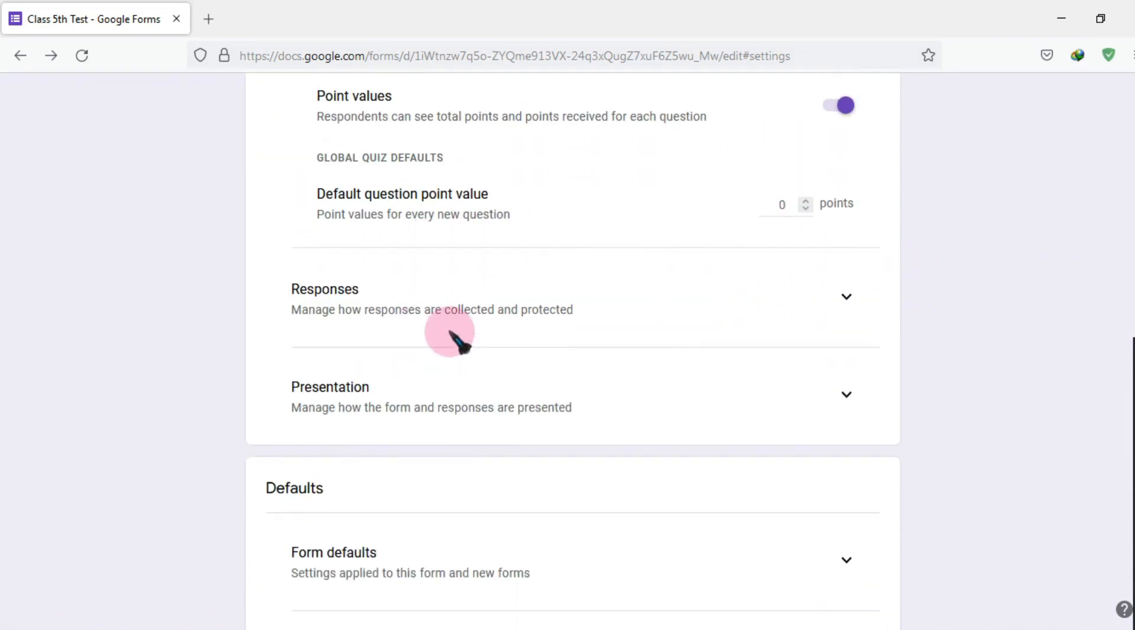
{"action": "left_click", "coordinate": [842, 296]}
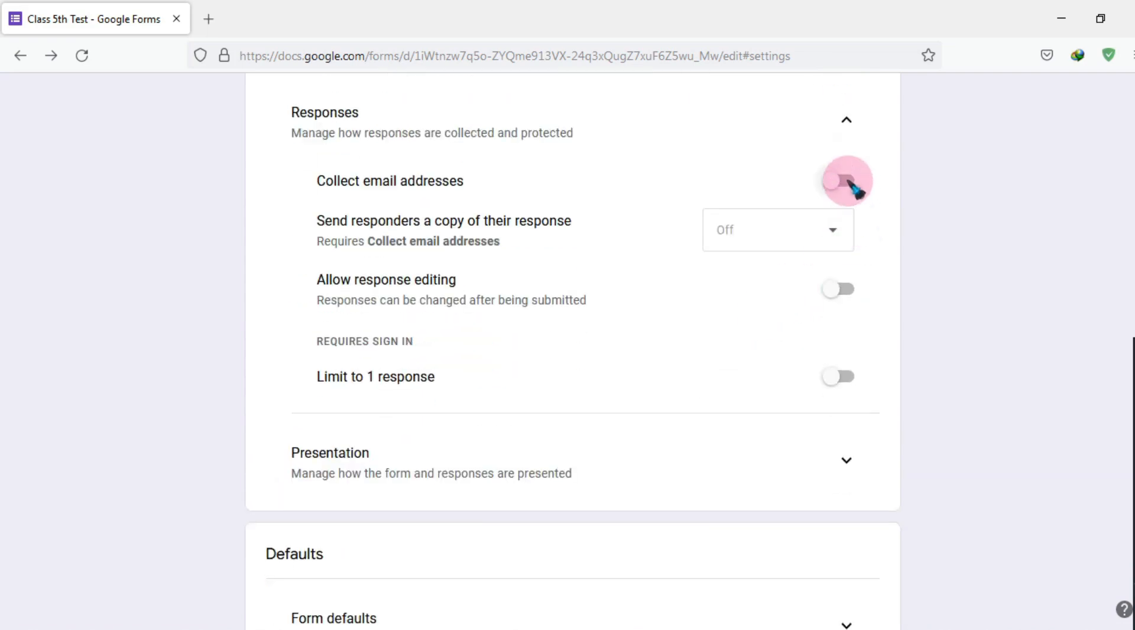
{"action": "left_click", "coordinate": [851, 185]}
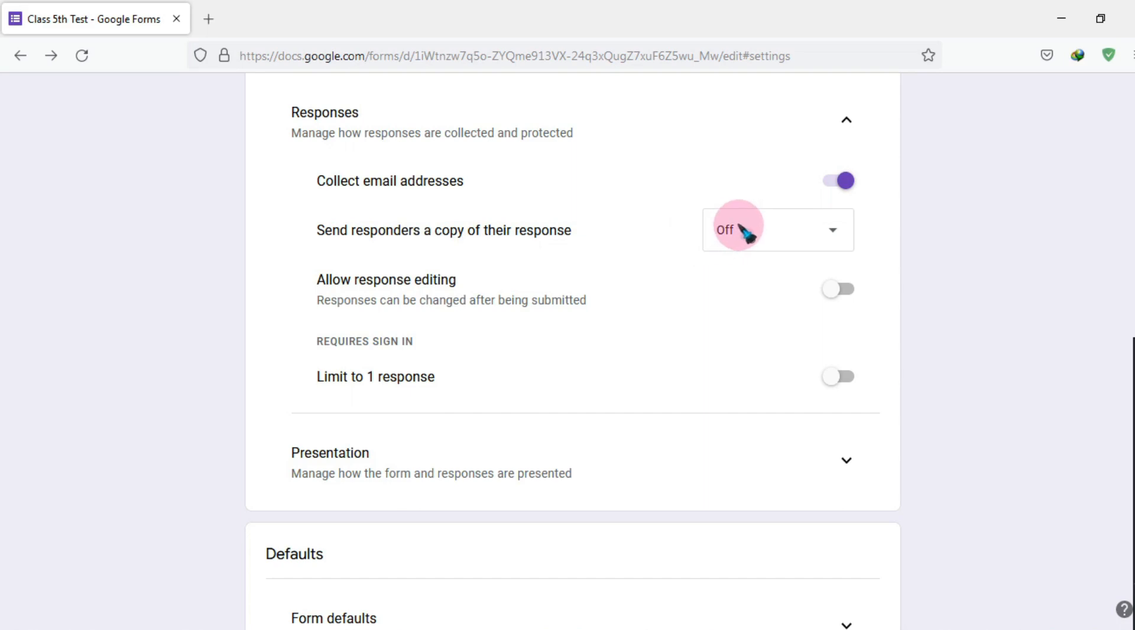
Set sending responders a copy of their response to Always
{"action": "left_click", "coordinate": [771, 236]}
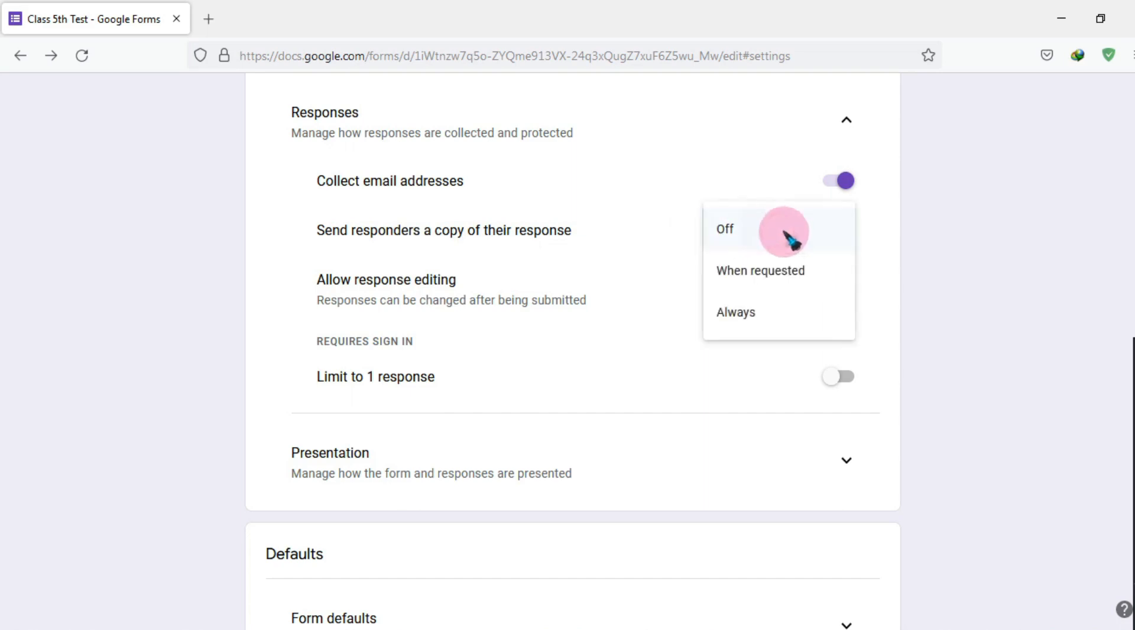
{"action": "left_click", "coordinate": [749, 302]}
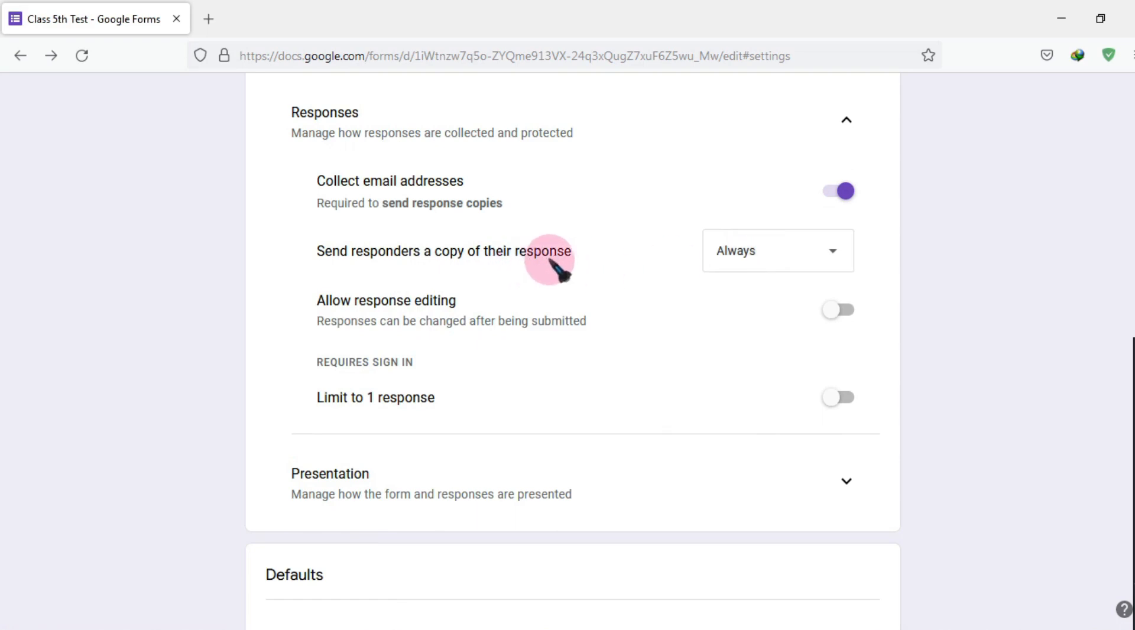
{"action": "left_click", "coordinate": [789, 256]}
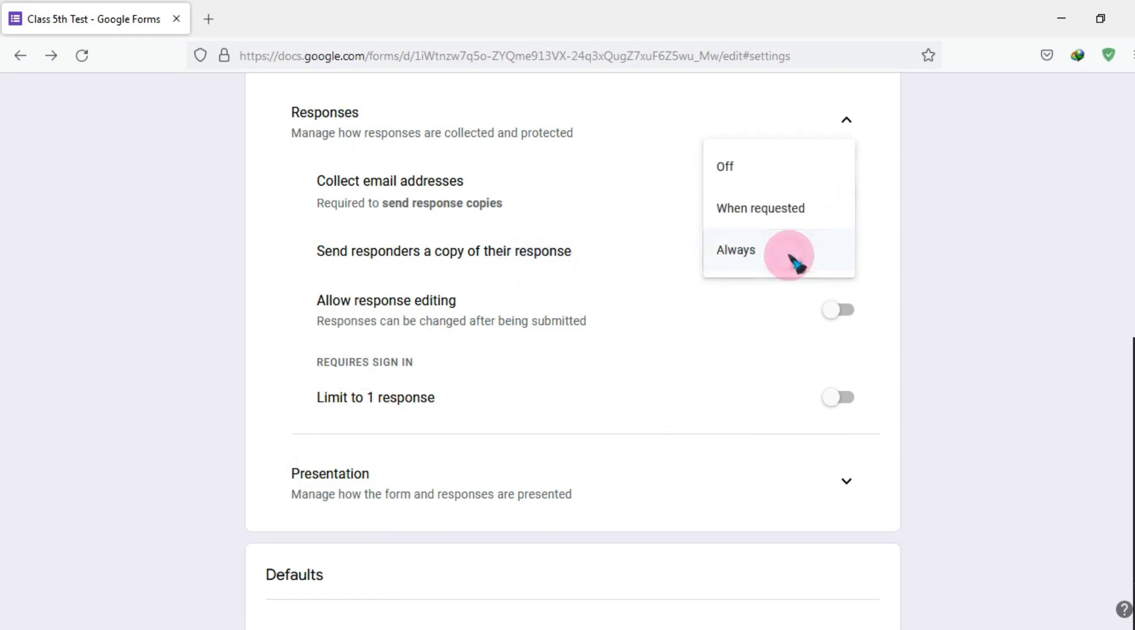
{"action": "left_click", "coordinate": [974, 273]}
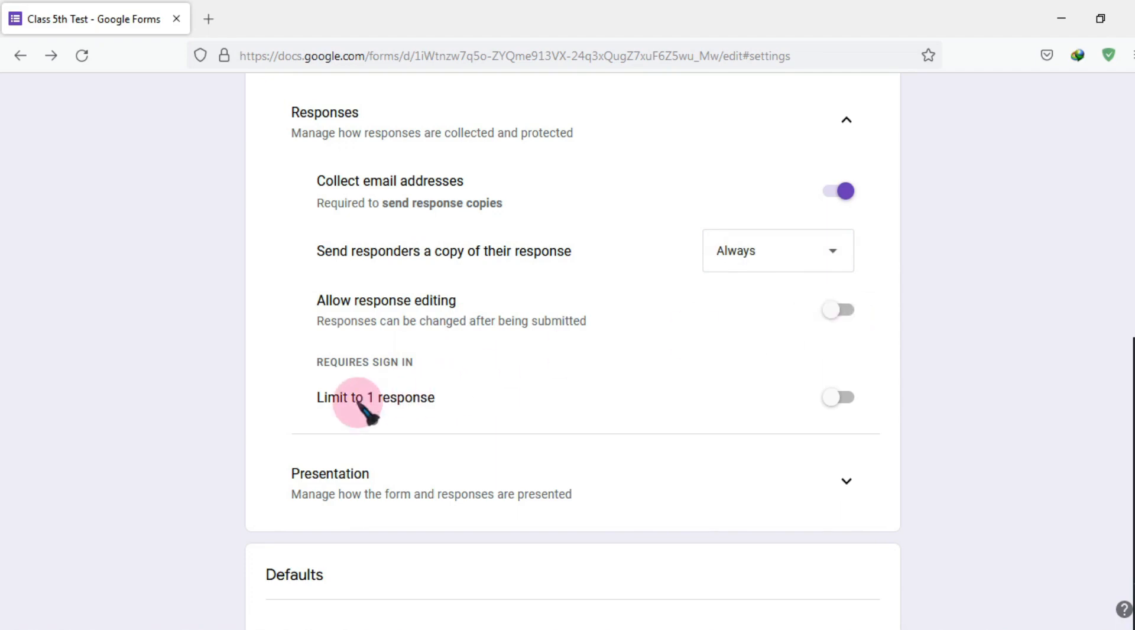
Limit respondents to 1 response and set sending responders a copy of their response to Off
{"action": "left_click", "coordinate": [851, 400]}
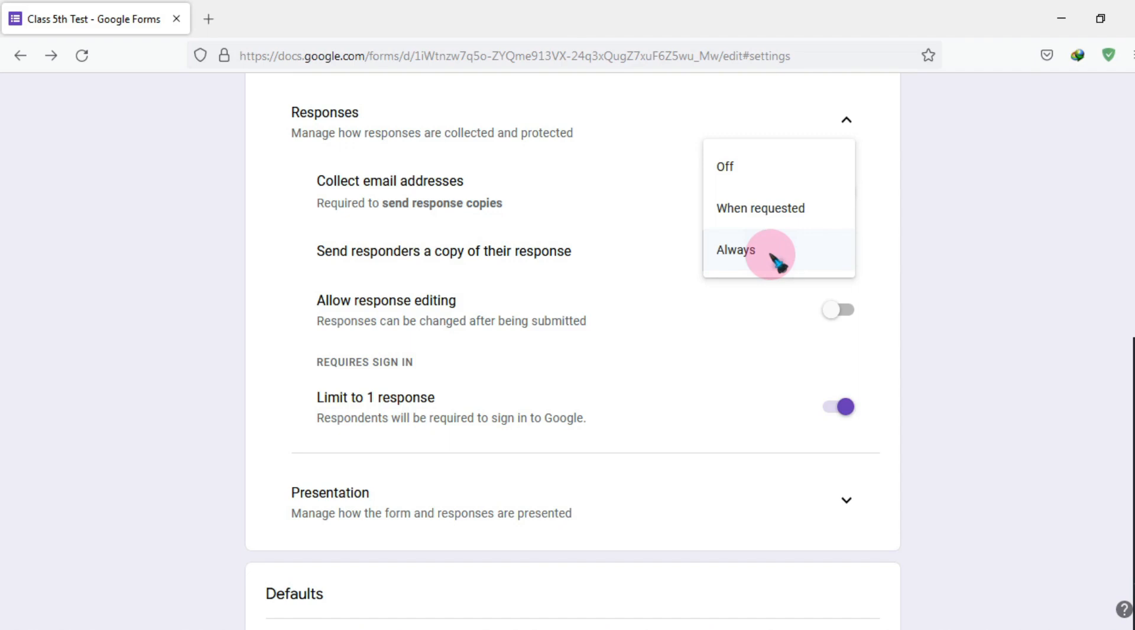
{"action": "left_click", "coordinate": [762, 169]}
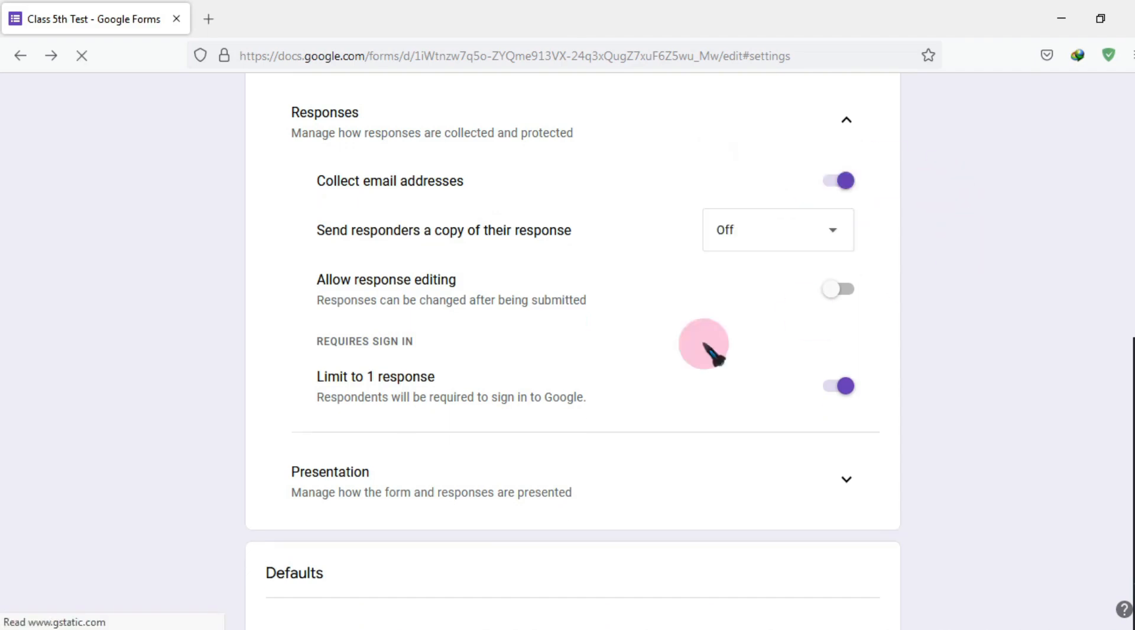
Give General Knowledge question 1 about the king of the jungle 1 point and mark The Lion as its correct answer
{"action": "scroll", "coordinate": [615, 378], "scroll_direction": "down", "scroll_amount": 1}
{"action": "scroll", "coordinate": [604, 370], "scroll_direction": "down", "scroll_amount": 3}
{"action": "scroll", "coordinate": [614, 370], "scroll_direction": "up", "scroll_amount": 20}
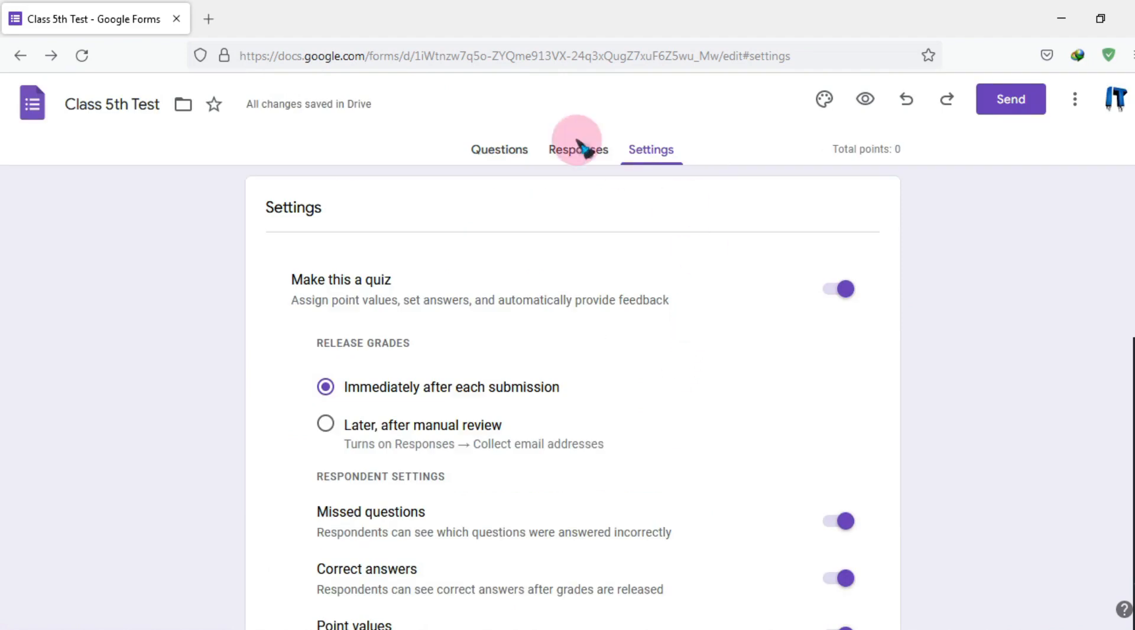
{"action": "left_click", "coordinate": [502, 149]}
{"action": "key", "text": "alt"}
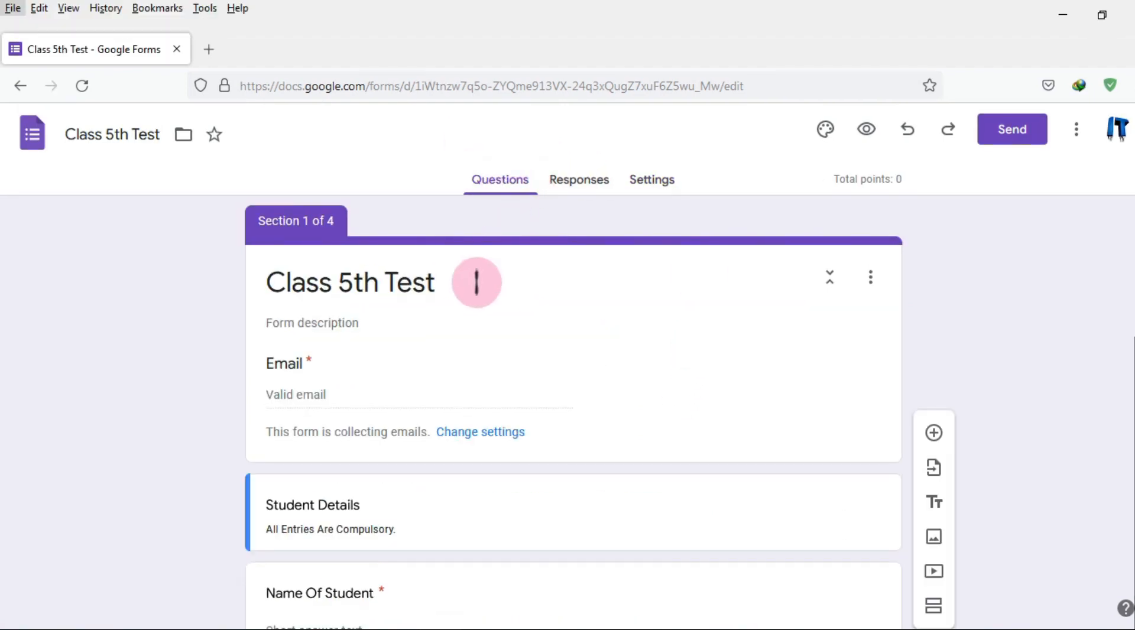
{"action": "scroll", "coordinate": [473, 283], "scroll_direction": "down", "scroll_amount": 5}
{"action": "scroll", "coordinate": [474, 283], "scroll_direction": "down", "scroll_amount": 10}
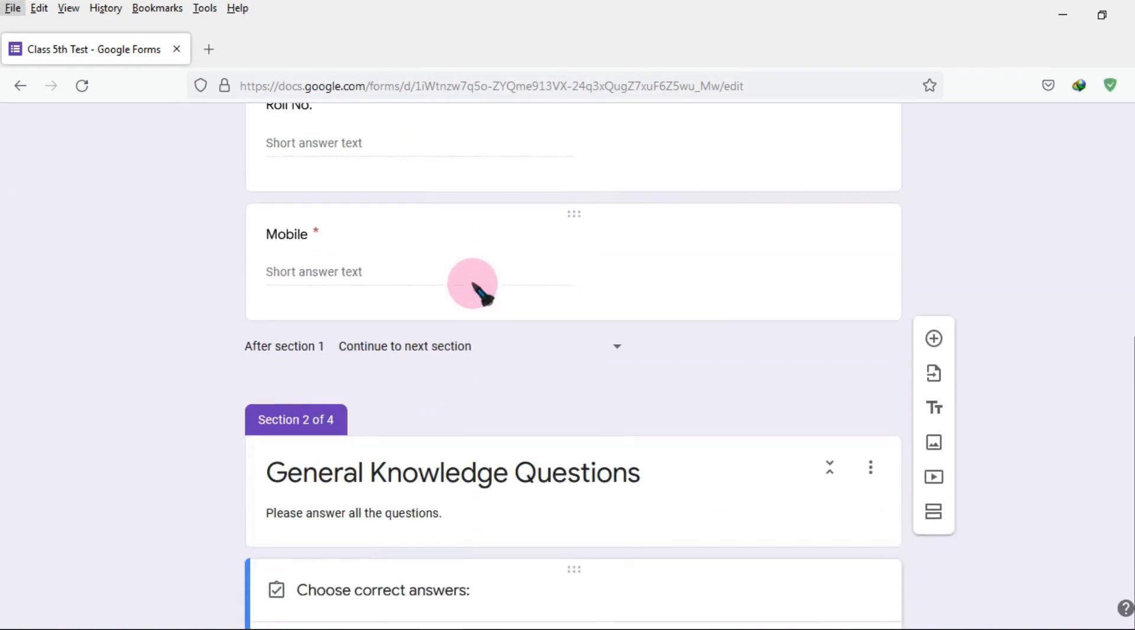
{"action": "scroll", "coordinate": [472, 287], "scroll_direction": "down", "scroll_amount": 3}
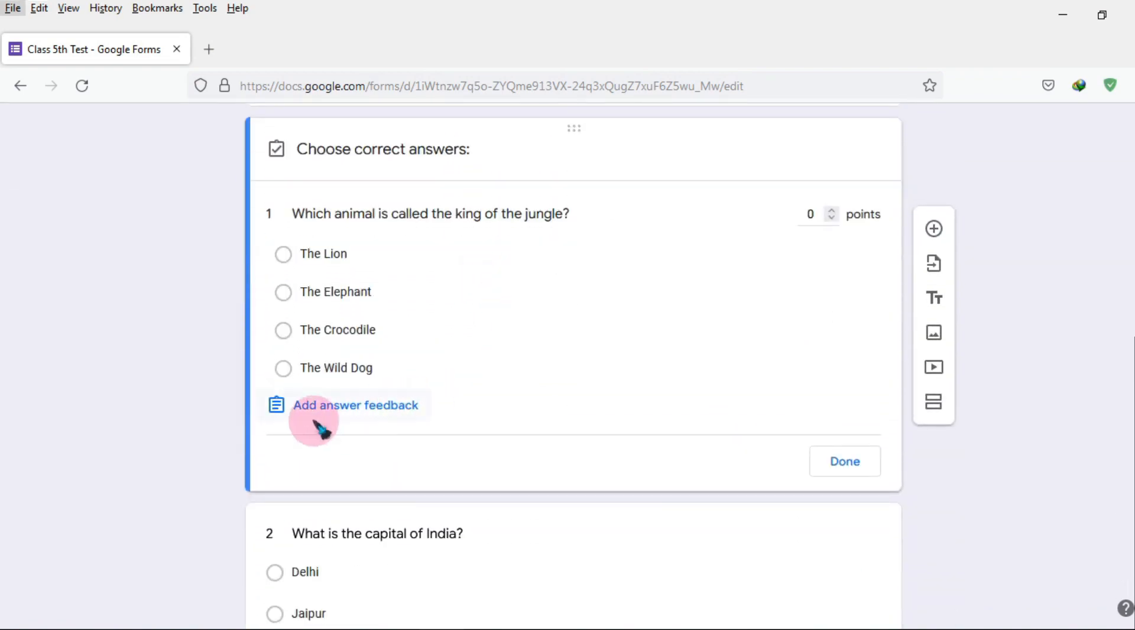
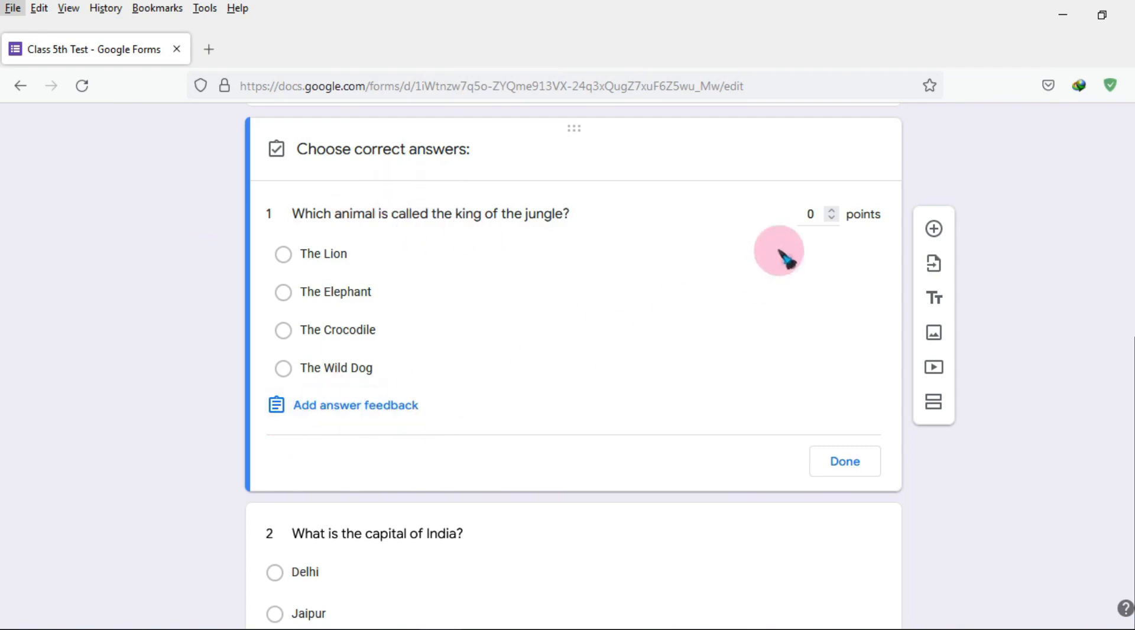
{"action": "left_click", "coordinate": [814, 214]}
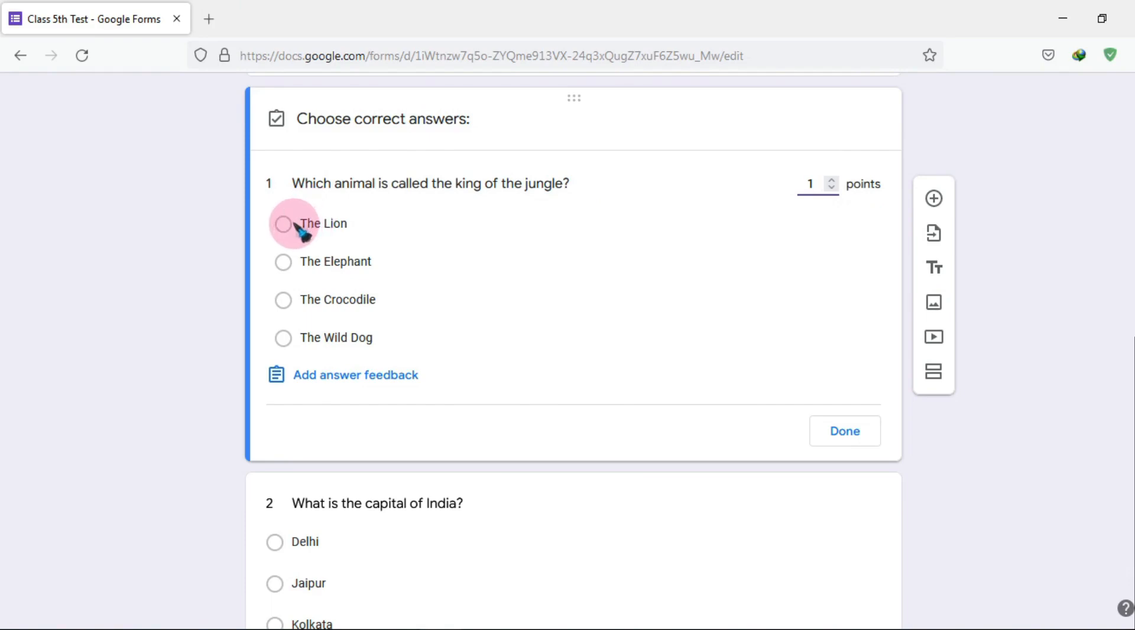
{"action": "left_click", "coordinate": [283, 225]}
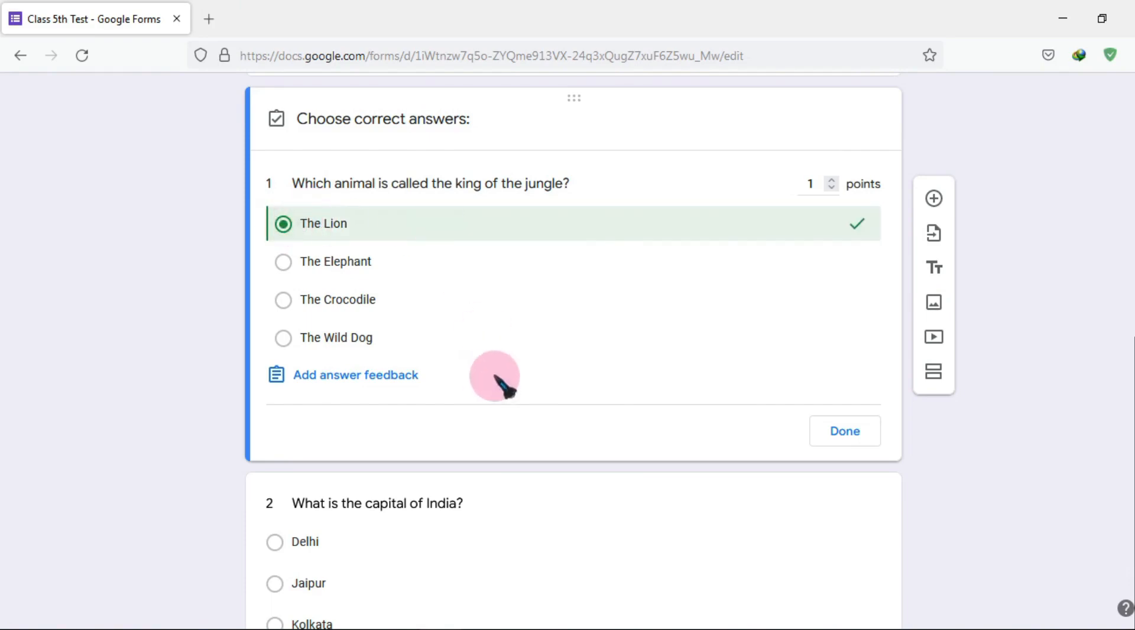
{"action": "left_click", "coordinate": [846, 432]}
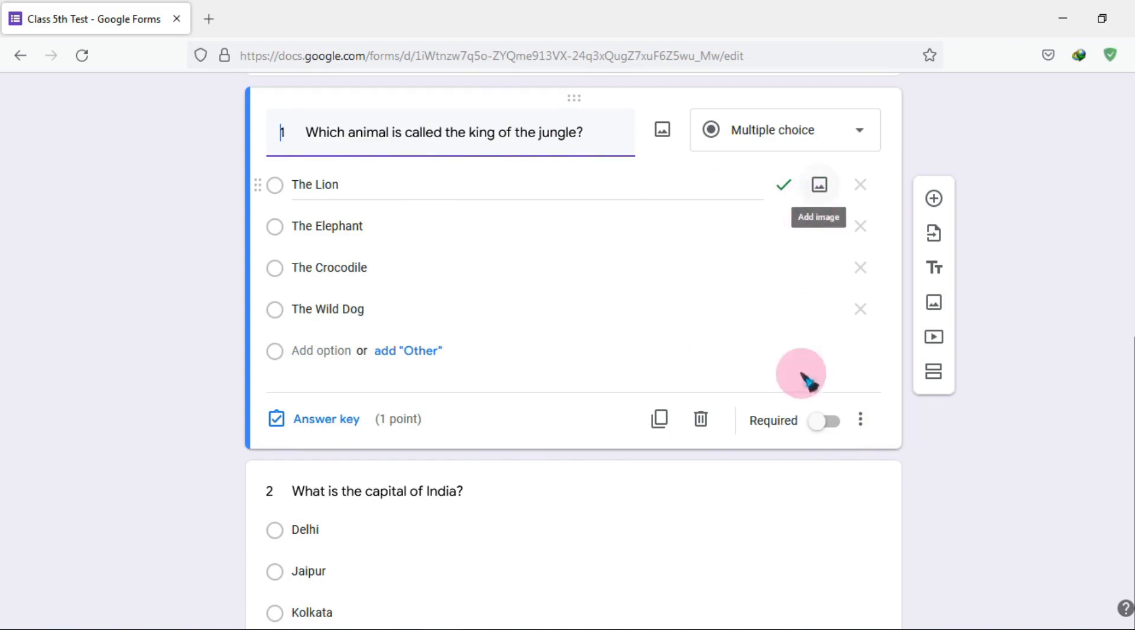
Give General Knowledge question 2 about the capital of India 1 point and mark Delhi as its correct answer
{"action": "scroll", "coordinate": [438, 421], "scroll_direction": "down", "scroll_amount": 4}
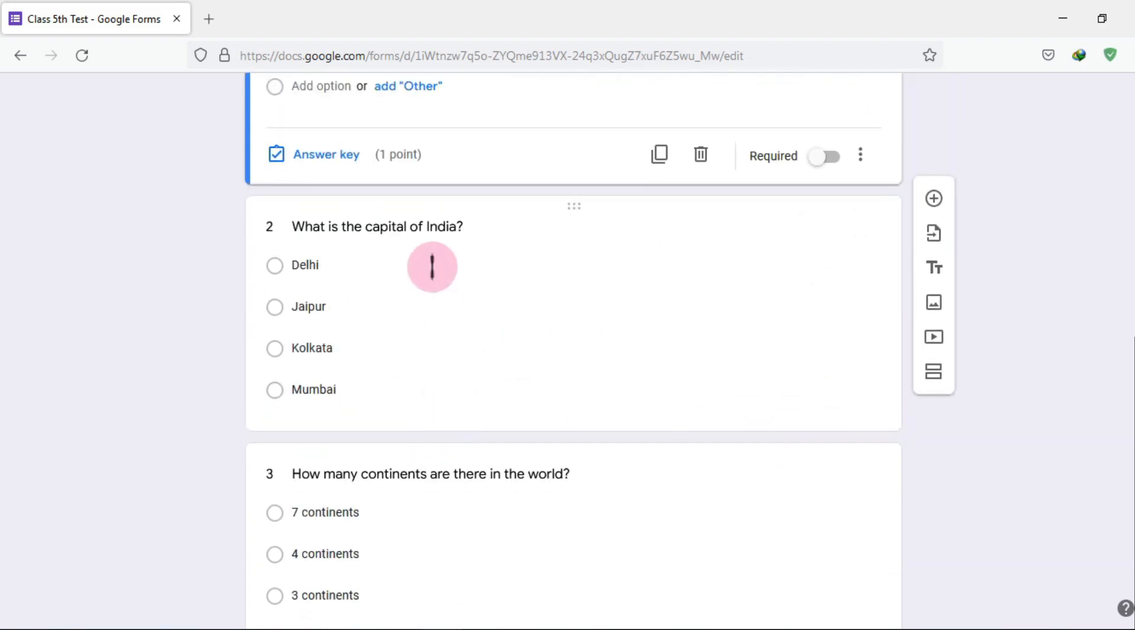
{"action": "left_click", "coordinate": [421, 233]}
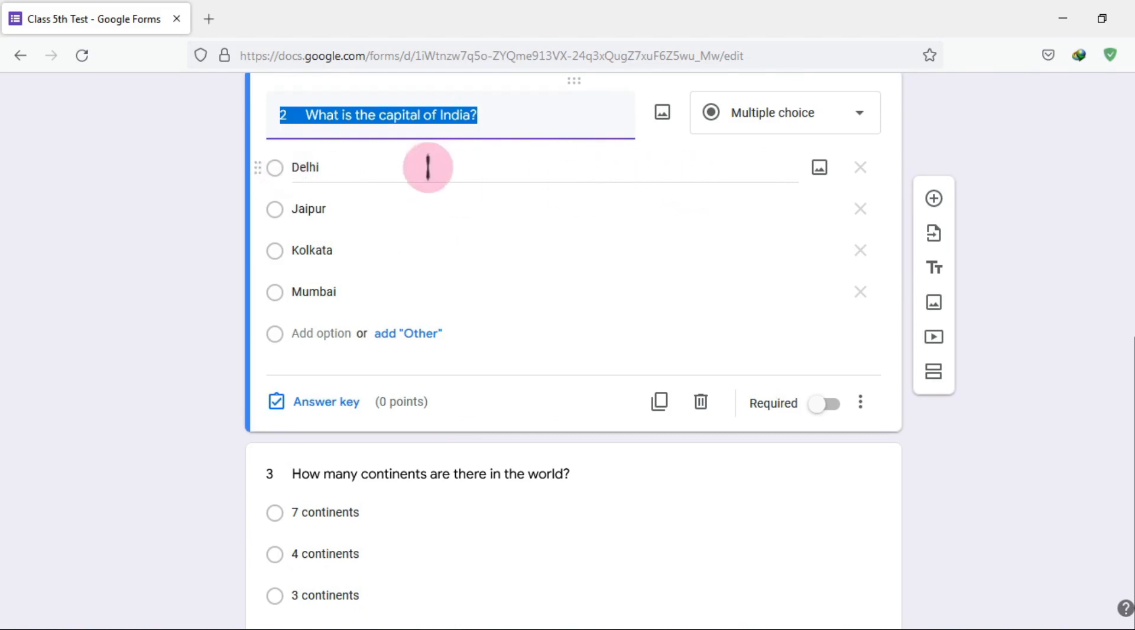
{"action": "left_click", "coordinate": [346, 405]}
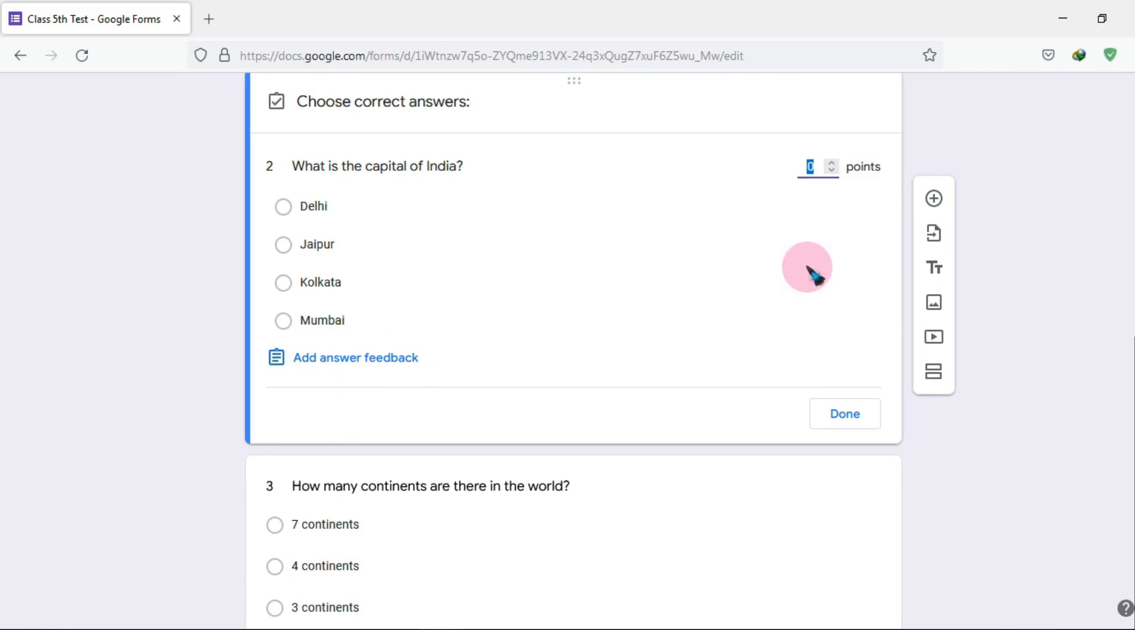
{"action": "left_click", "coordinate": [294, 209]}
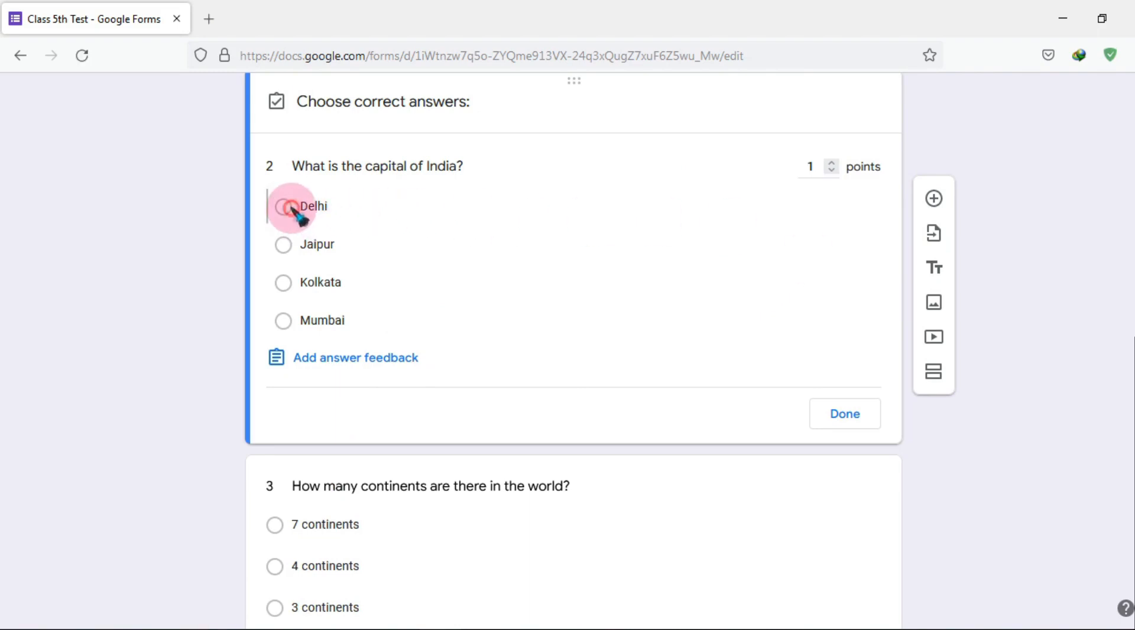
{"action": "left_click", "coordinate": [839, 415]}
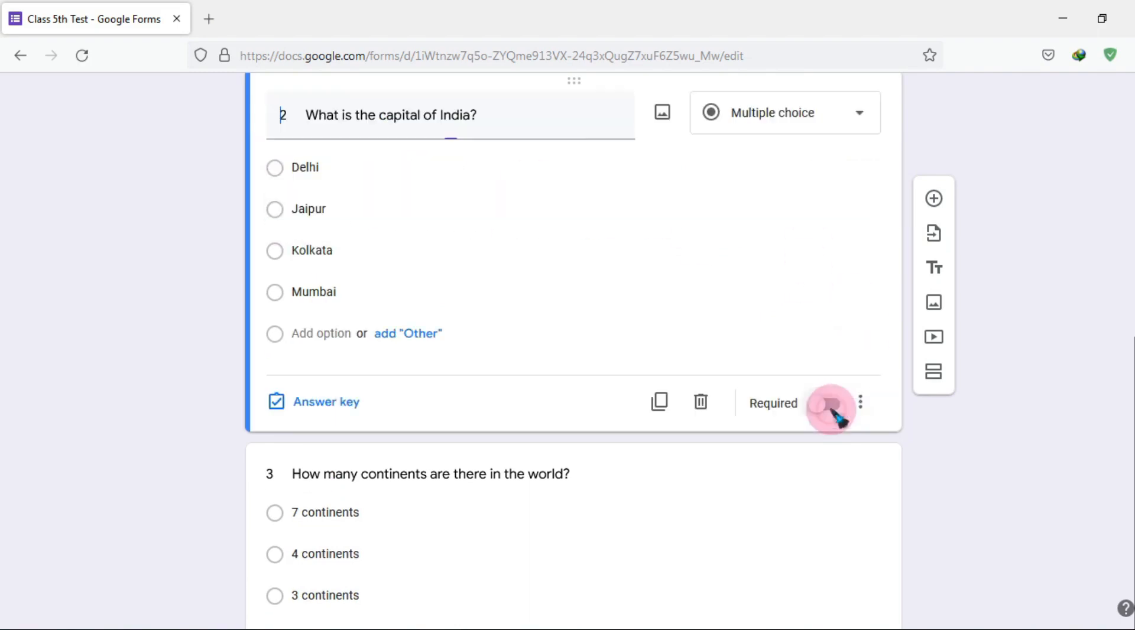
Give General Knowledge question 3 about the number of continents 1 point and mark 7 continents as its correct answer
{"action": "scroll", "coordinate": [491, 355], "scroll_direction": "down", "scroll_amount": 4}
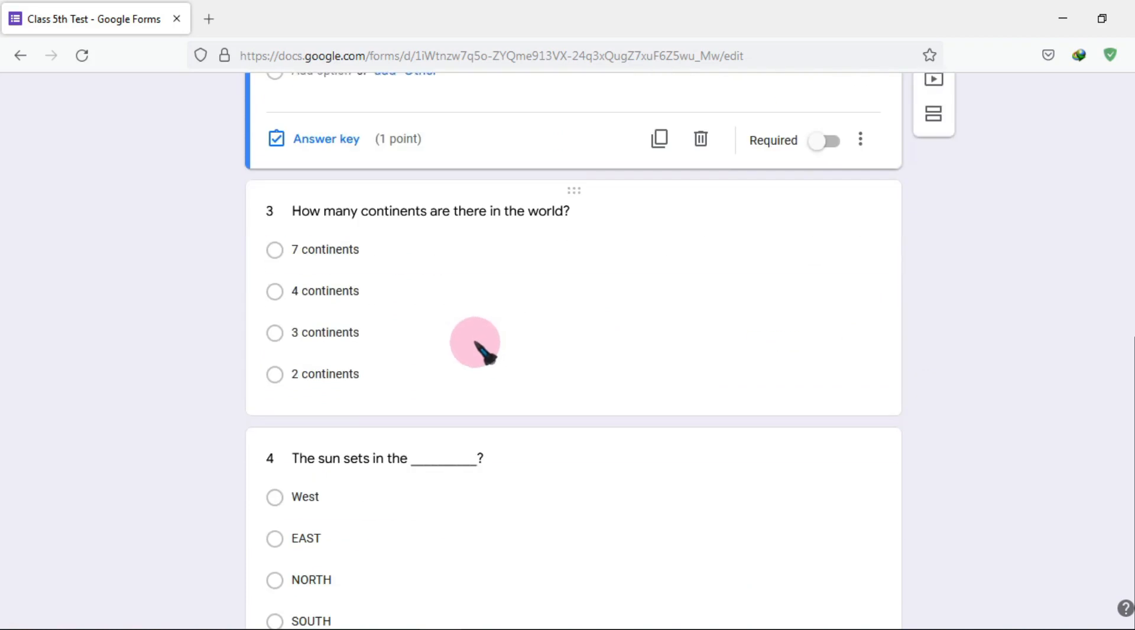
{"action": "left_click", "coordinate": [356, 210]}
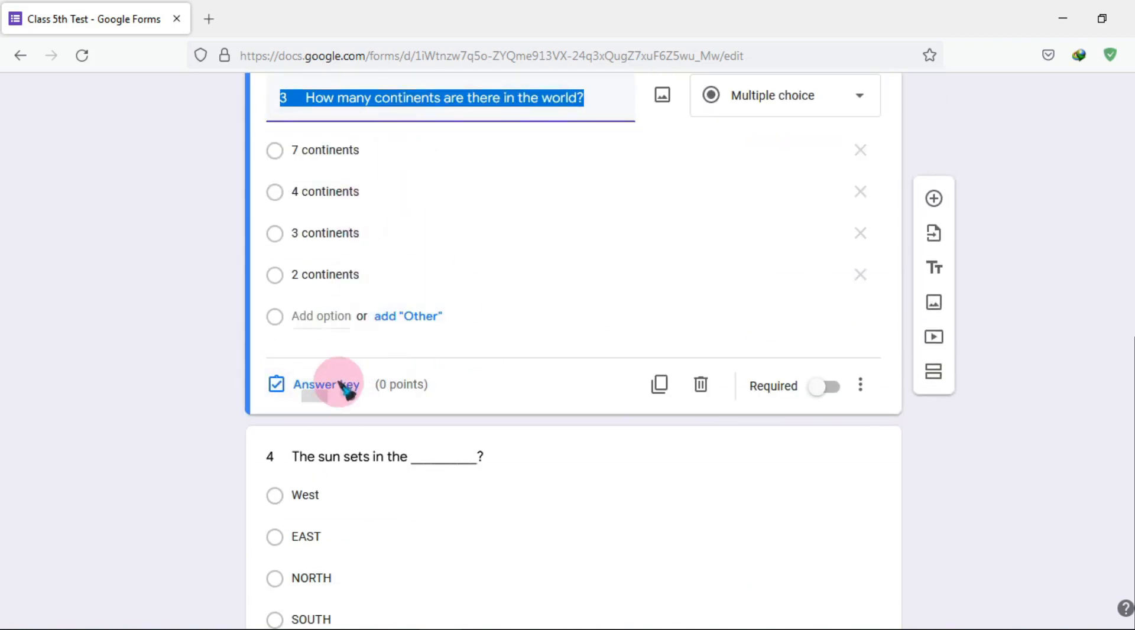
{"action": "left_click", "coordinate": [332, 391]}
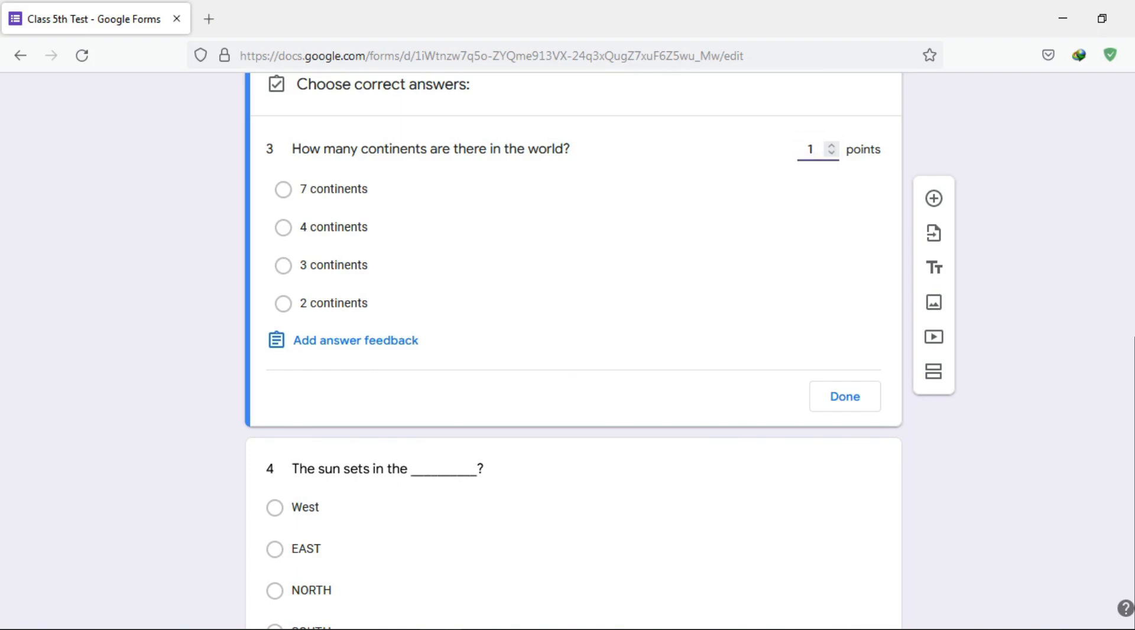
{"action": "left_click", "coordinate": [285, 190]}
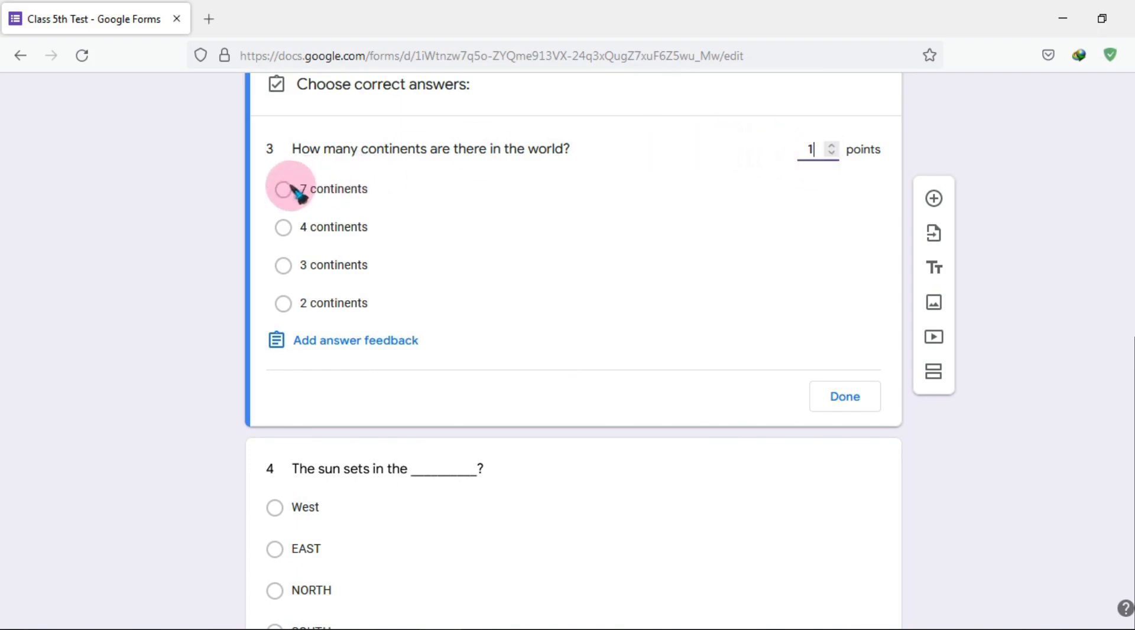
{"action": "left_click", "coordinate": [845, 396]}
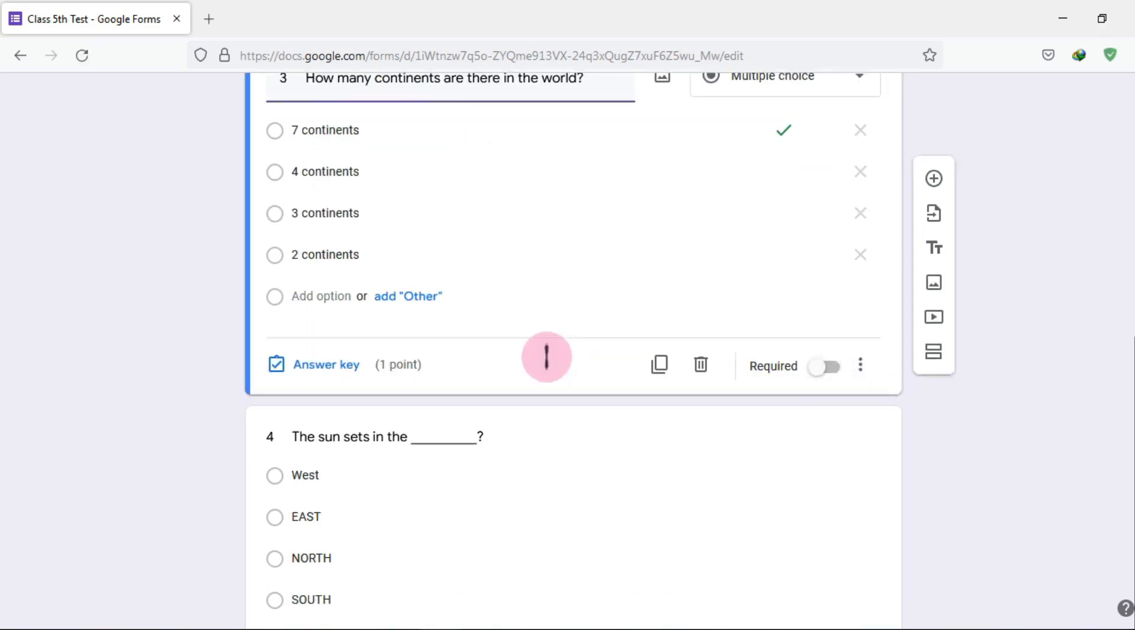
Give General Knowledge question 4 about where the sun sets 1 point and mark West as its correct answer
{"action": "scroll", "coordinate": [274, 405], "scroll_direction": "down", "scroll_amount": 3}
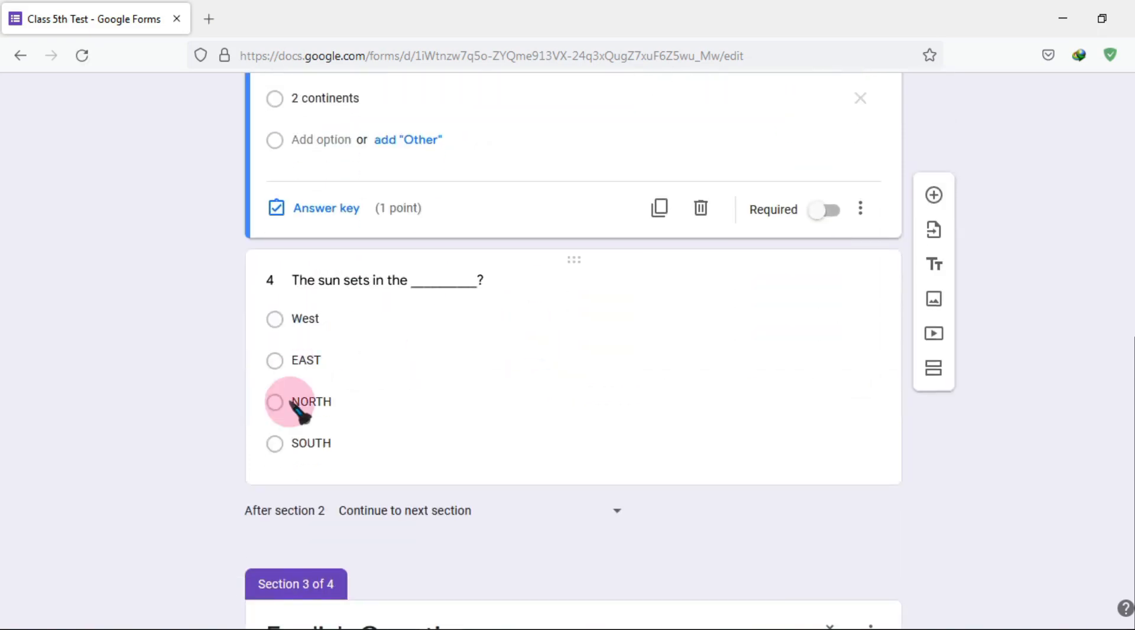
{"action": "left_click", "coordinate": [372, 284]}
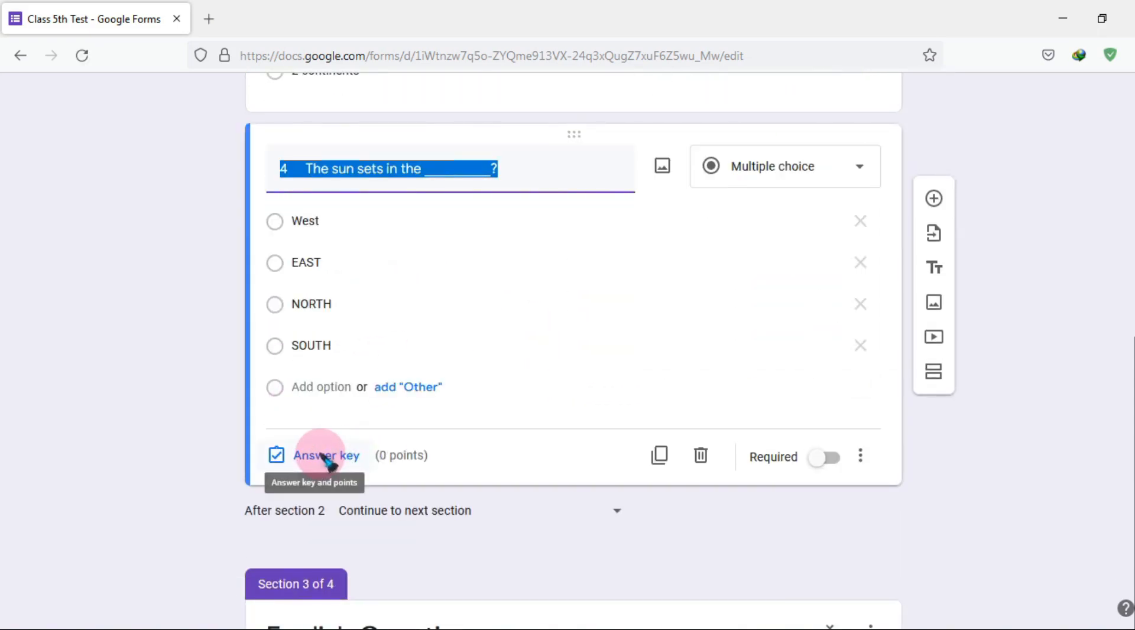
{"action": "left_click", "coordinate": [327, 458]}
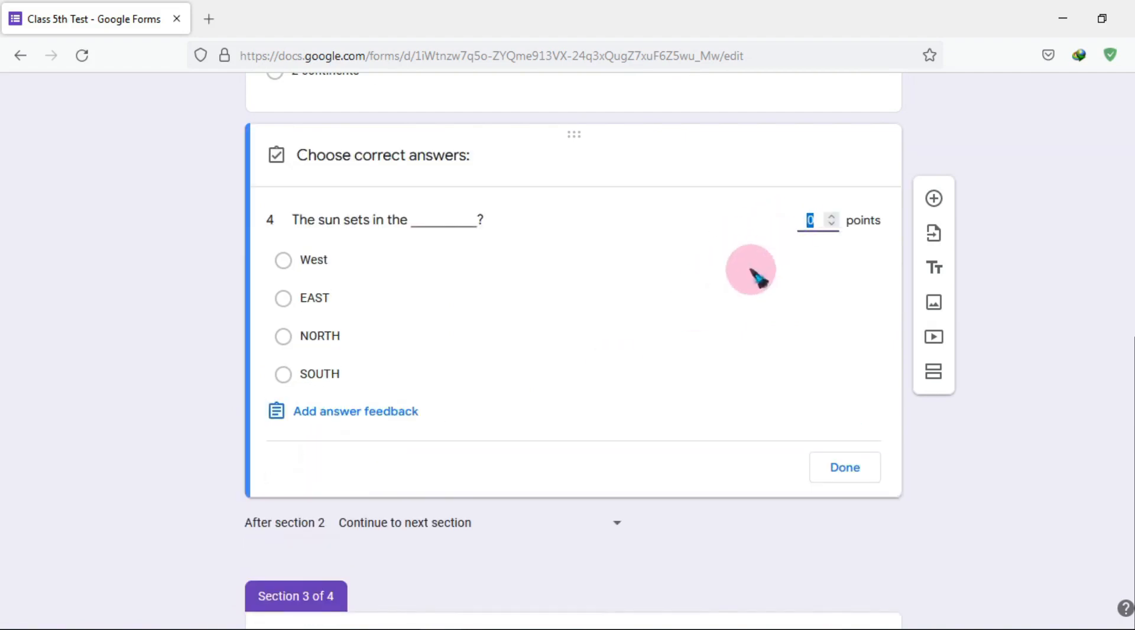
{"action": "type", "text": "1"}
{"action": "left_click", "coordinate": [305, 263]}
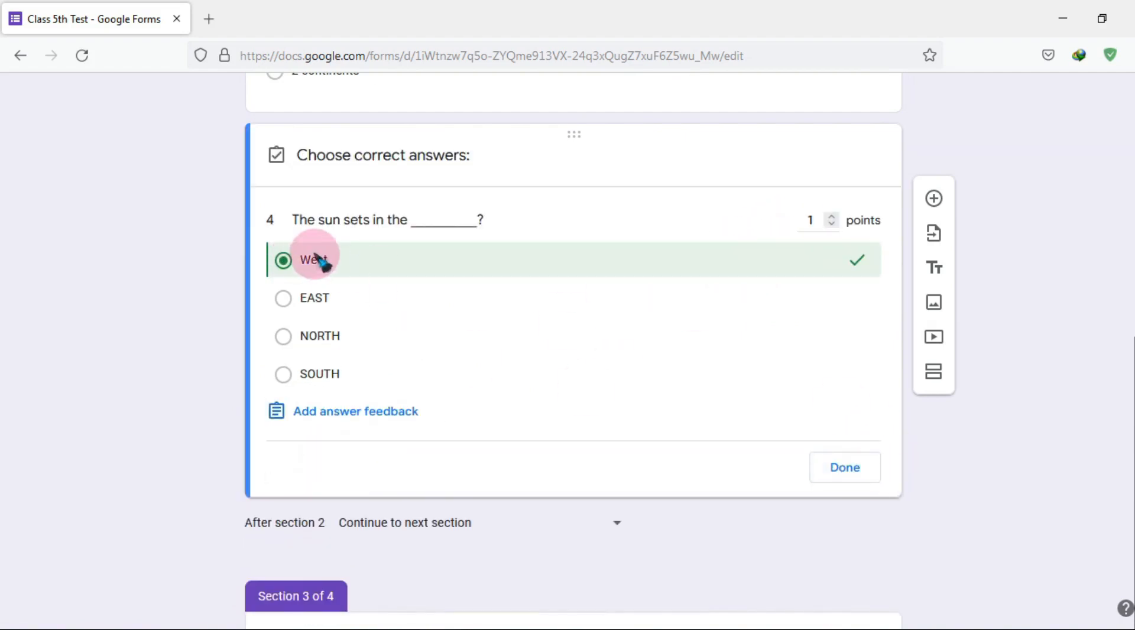
{"action": "left_click", "coordinate": [845, 467]}
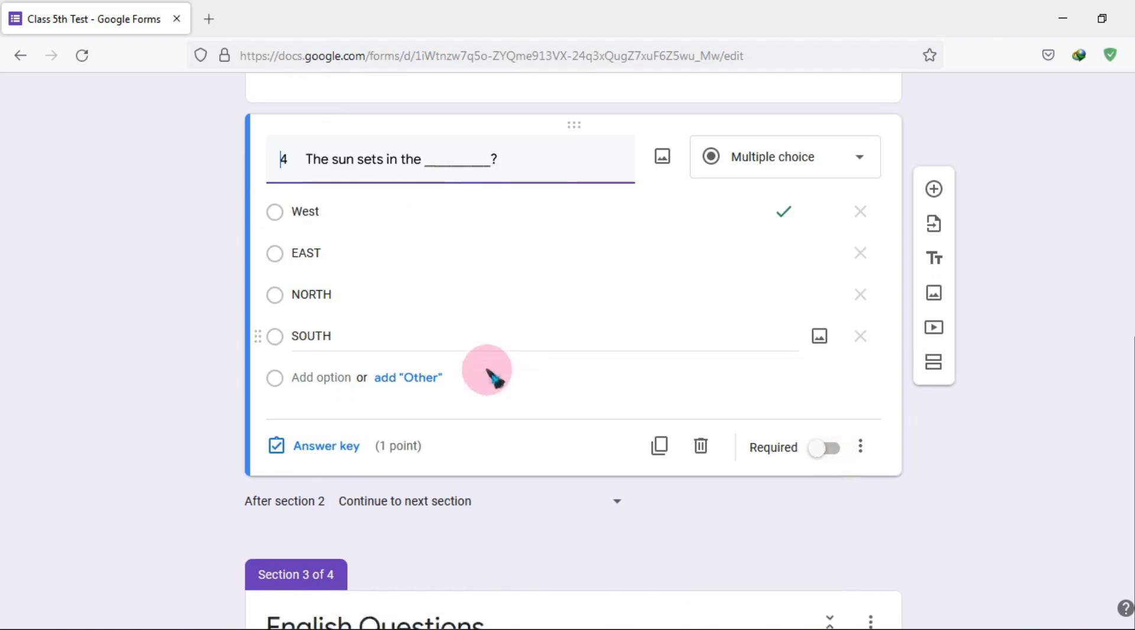
Give English question 1 about the vowels 1 point and mark "A, E, I, O, U" as its correct answer
{"action": "scroll", "coordinate": [461, 381], "scroll_direction": "down", "scroll_amount": 3}
{"action": "scroll", "coordinate": [329, 354], "scroll_direction": "down", "scroll_amount": 5}
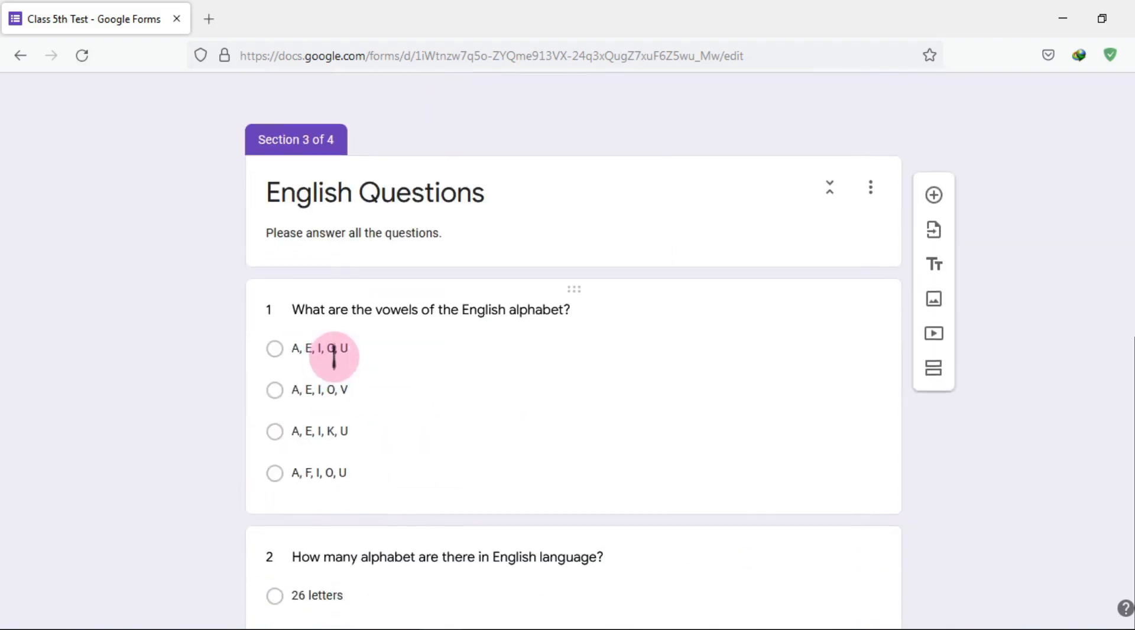
{"action": "left_click", "coordinate": [401, 213]}
{"action": "left_click", "coordinate": [300, 399]}
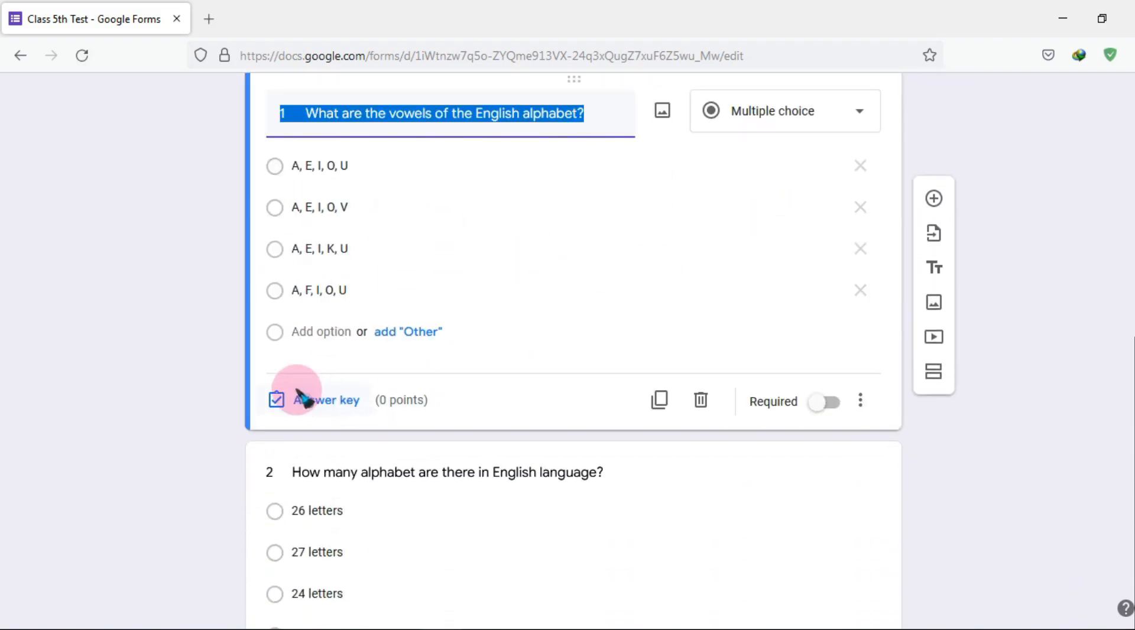
{"action": "type", "text": "1"}
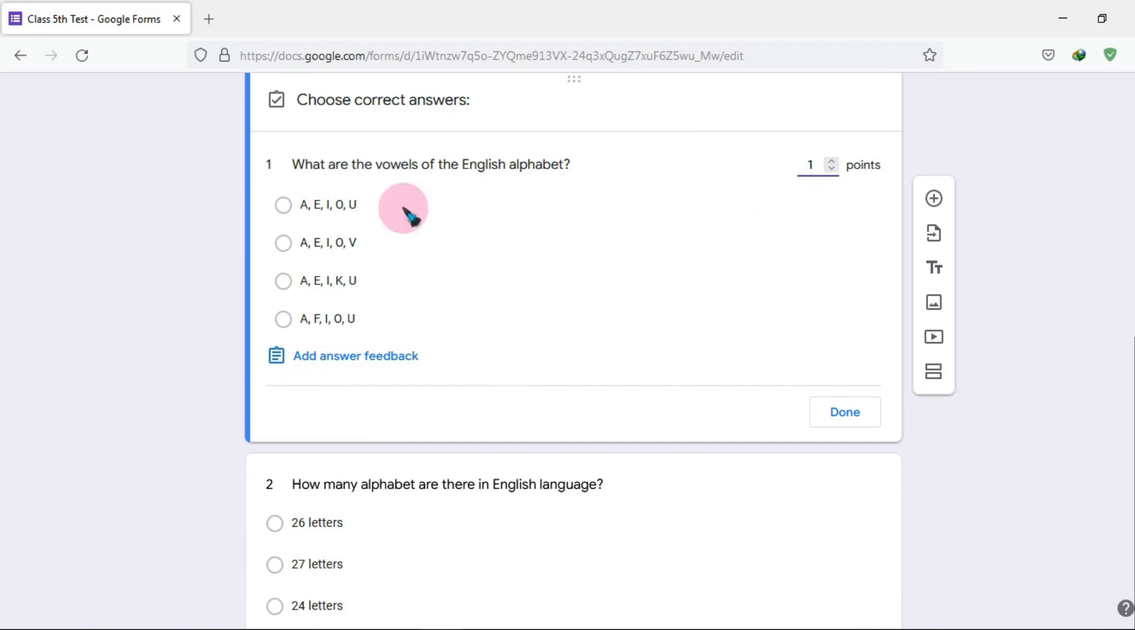
{"action": "left_click", "coordinate": [283, 205]}
{"action": "left_click", "coordinate": [839, 413]}
Give English question 2 about the size of the alphabet 1 point and mark 26 letters as its correct answer
{"action": "scroll", "coordinate": [481, 393], "scroll_direction": "down", "scroll_amount": 6}
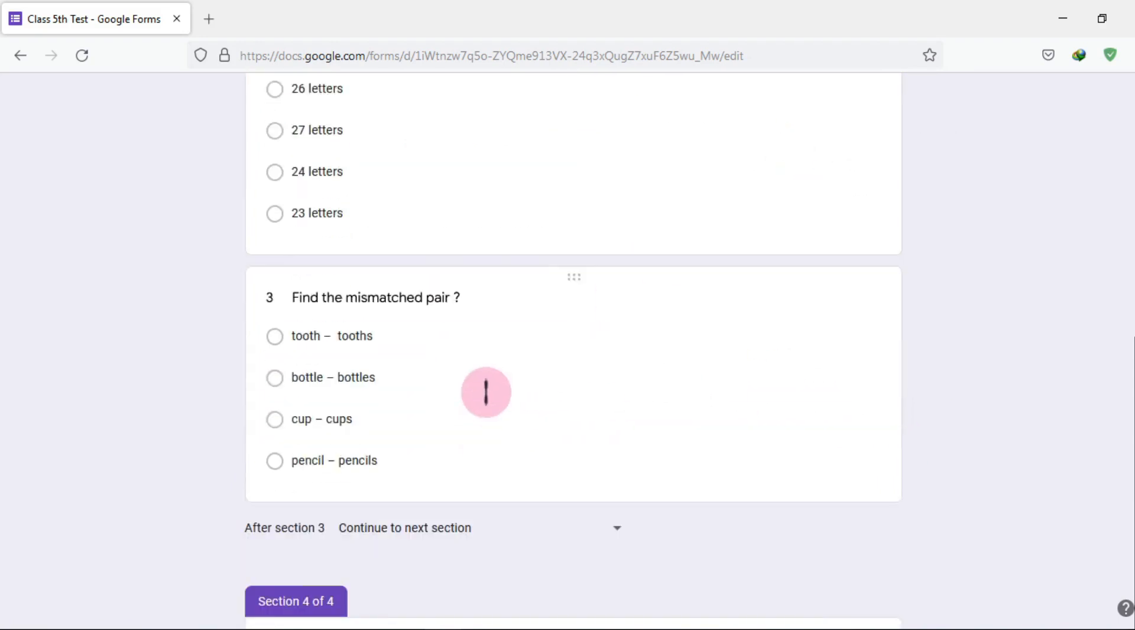
{"action": "scroll", "coordinate": [367, 261], "scroll_direction": "up", "scroll_amount": 2}
{"action": "left_click", "coordinate": [339, 212]}
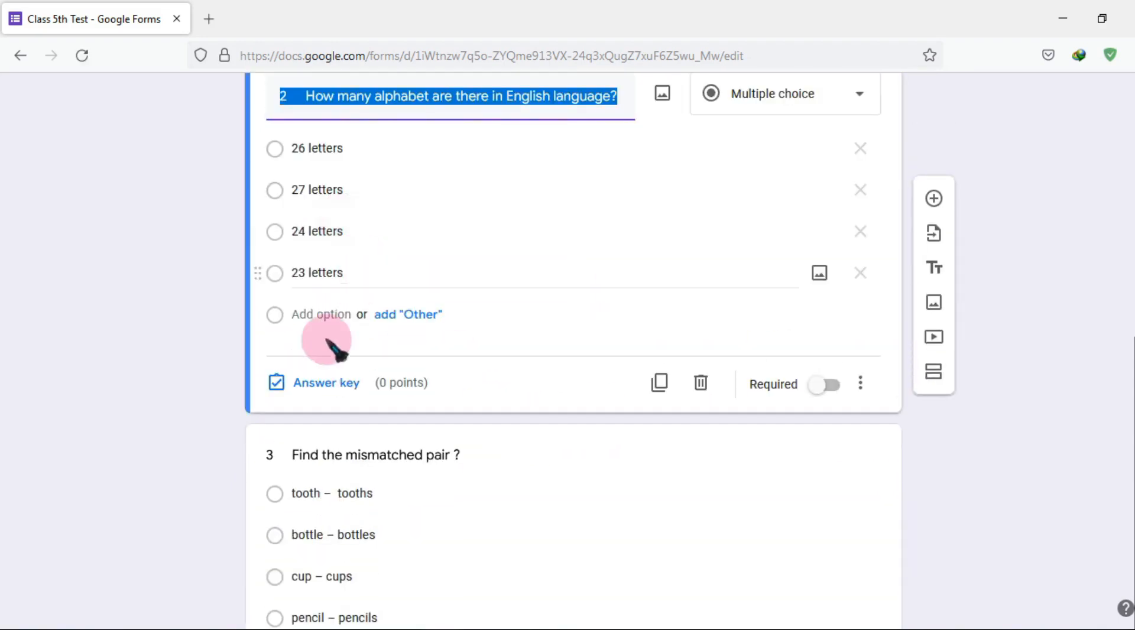
{"action": "left_click", "coordinate": [312, 384]}
{"action": "type", "text": "1"}
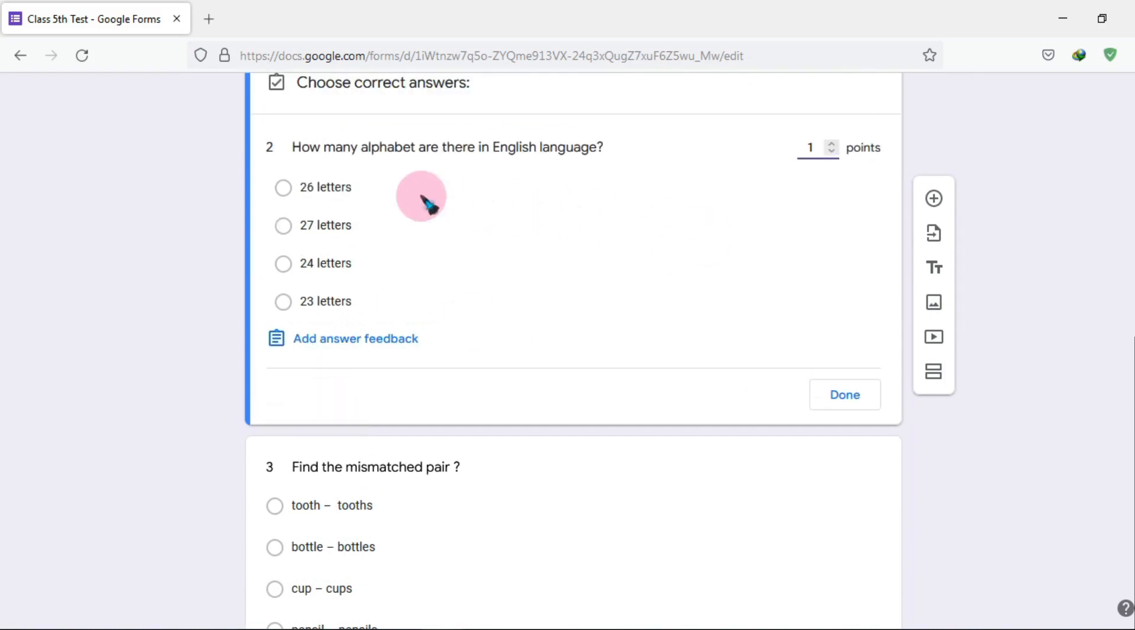
{"action": "left_click", "coordinate": [325, 191]}
{"action": "left_click", "coordinate": [848, 396]}
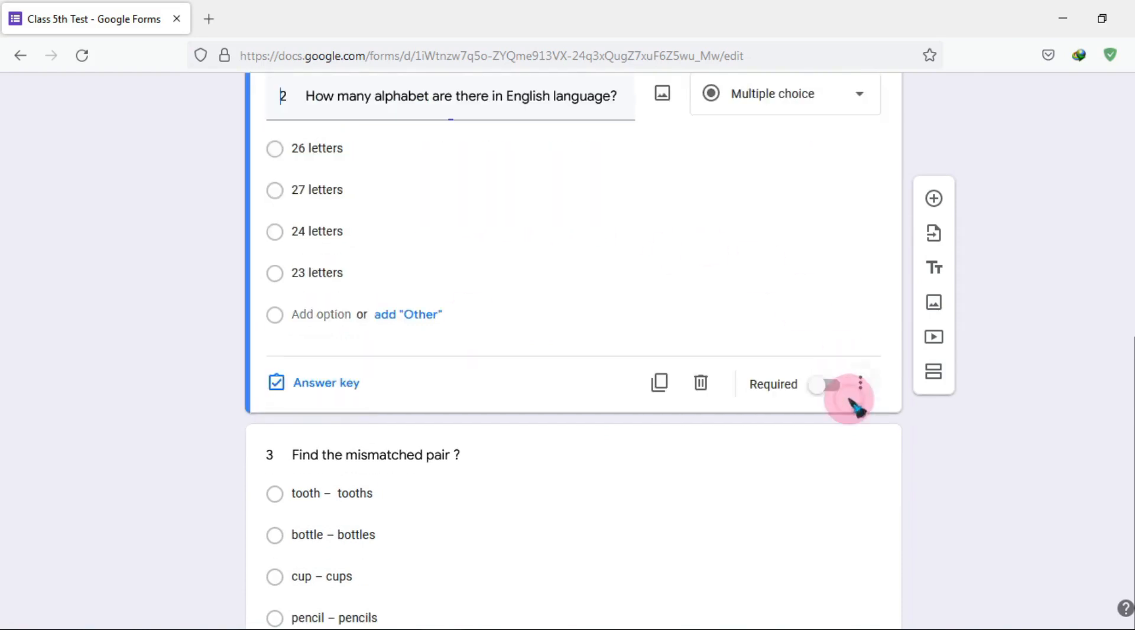
Give English question 3 about the mismatched pair 1 point and mark "tooth – tooths" as its correct answer
{"action": "scroll", "coordinate": [532, 380], "scroll_direction": "down", "scroll_amount": 3}
{"action": "left_click", "coordinate": [363, 281]}
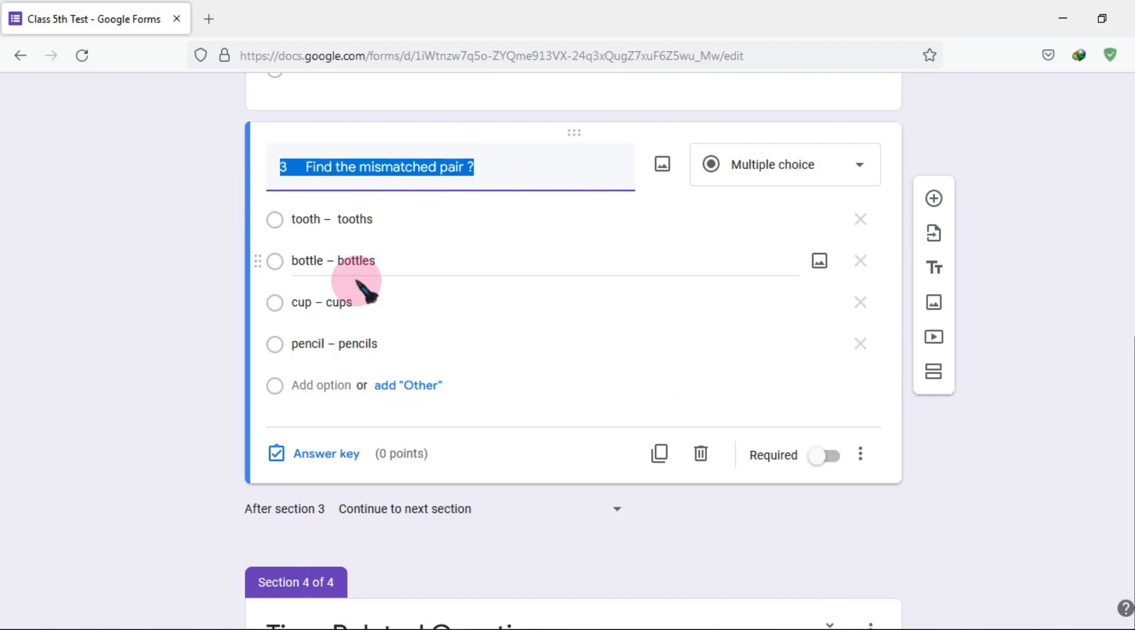
{"action": "left_click", "coordinate": [327, 453]}
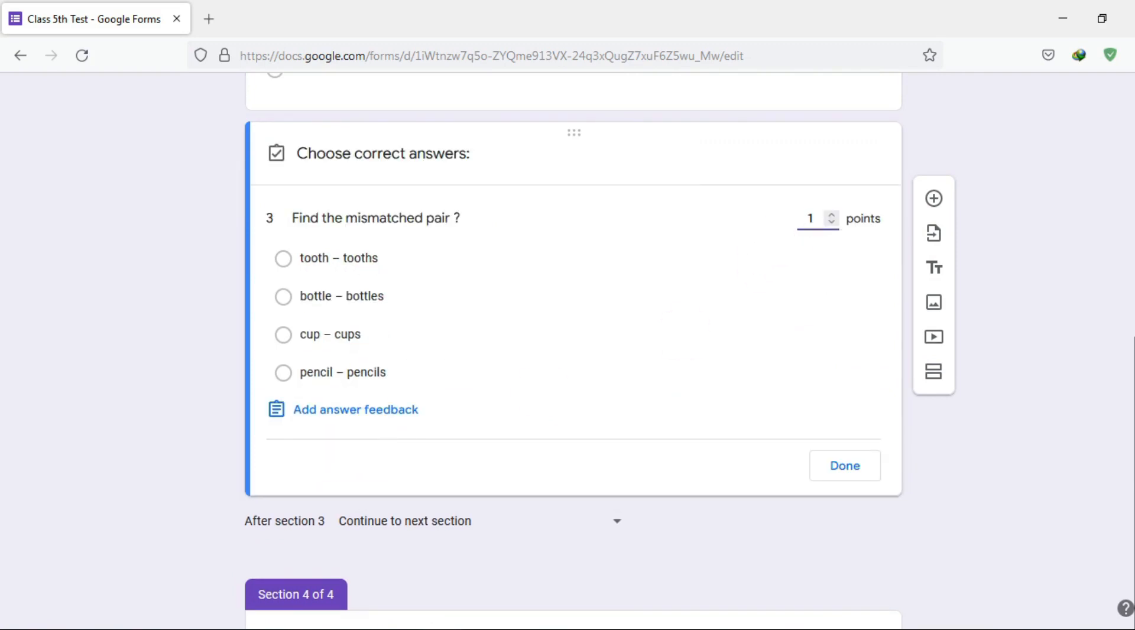
{"action": "left_click", "coordinate": [285, 260]}
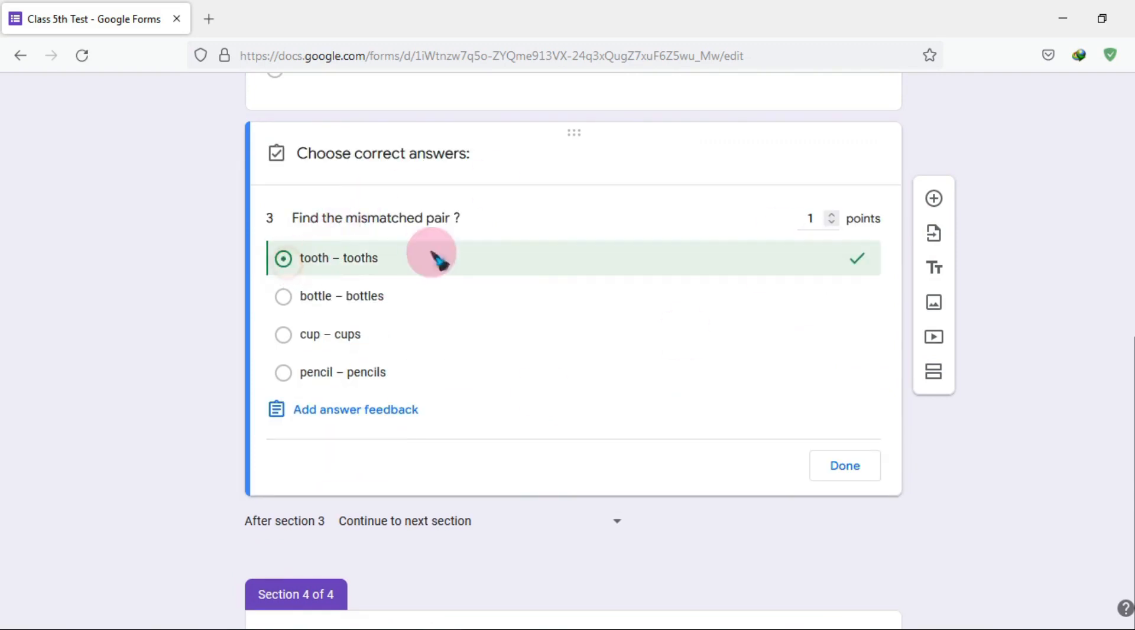
{"action": "left_click", "coordinate": [834, 469]}
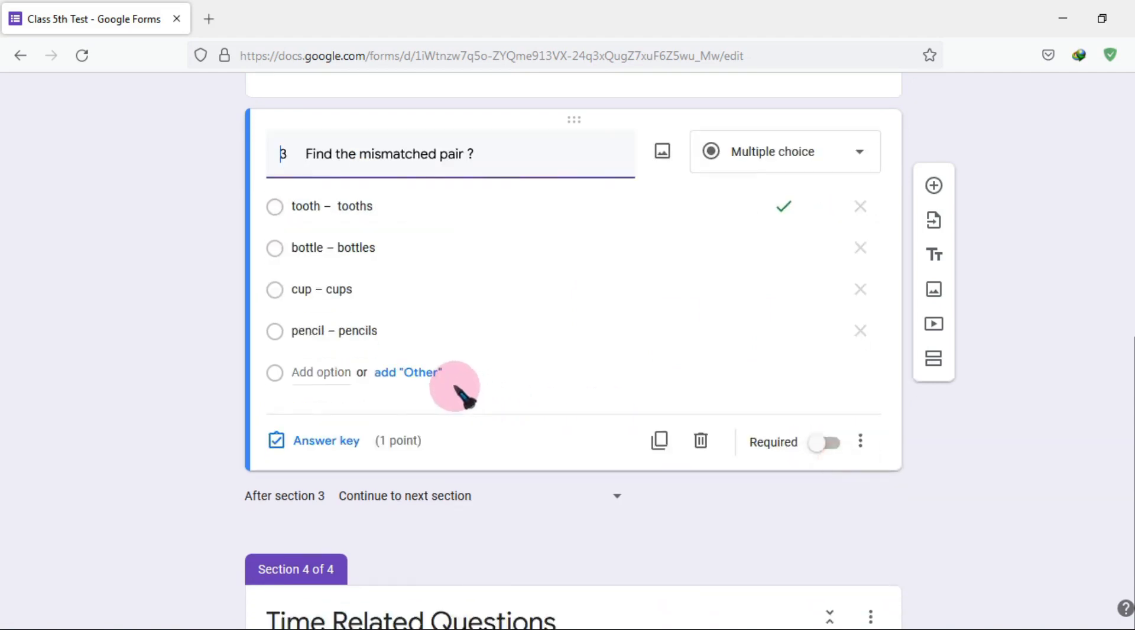
Give Time Related question 1 about the hours in a day 1 point and mark 24 hours as its correct answer
{"action": "scroll", "coordinate": [456, 385], "scroll_direction": "down", "scroll_amount": 6}
{"action": "left_click", "coordinate": [357, 316]}
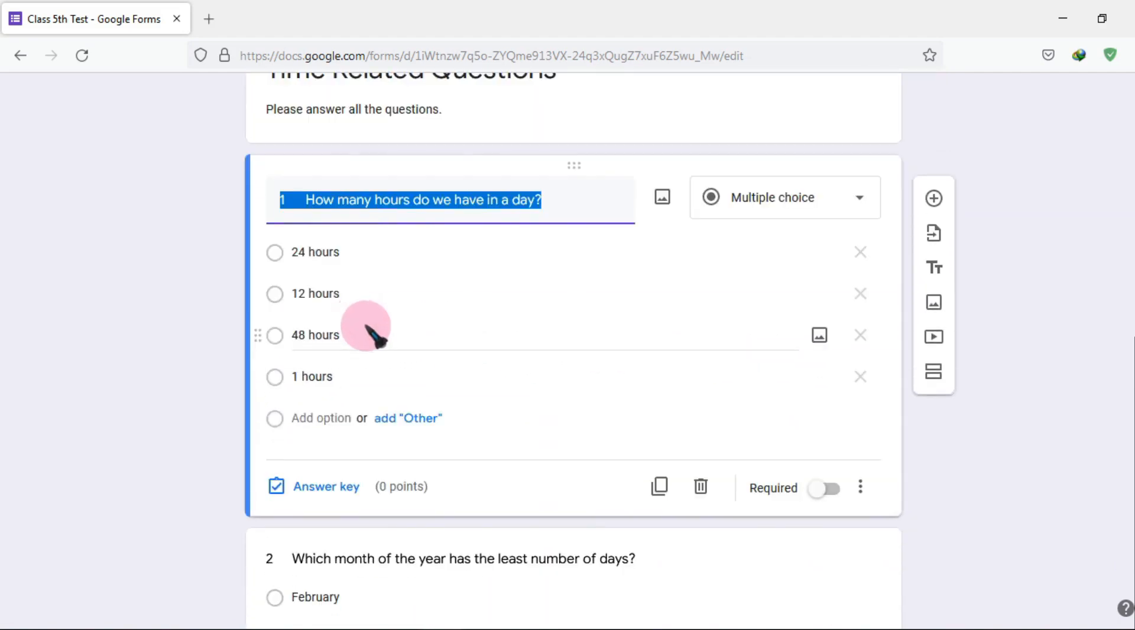
{"action": "scroll", "coordinate": [368, 330], "scroll_direction": "down", "scroll_amount": 3}
{"action": "scroll", "coordinate": [347, 337], "scroll_direction": "up", "scroll_amount": 2}
{"action": "left_click", "coordinate": [329, 399]}
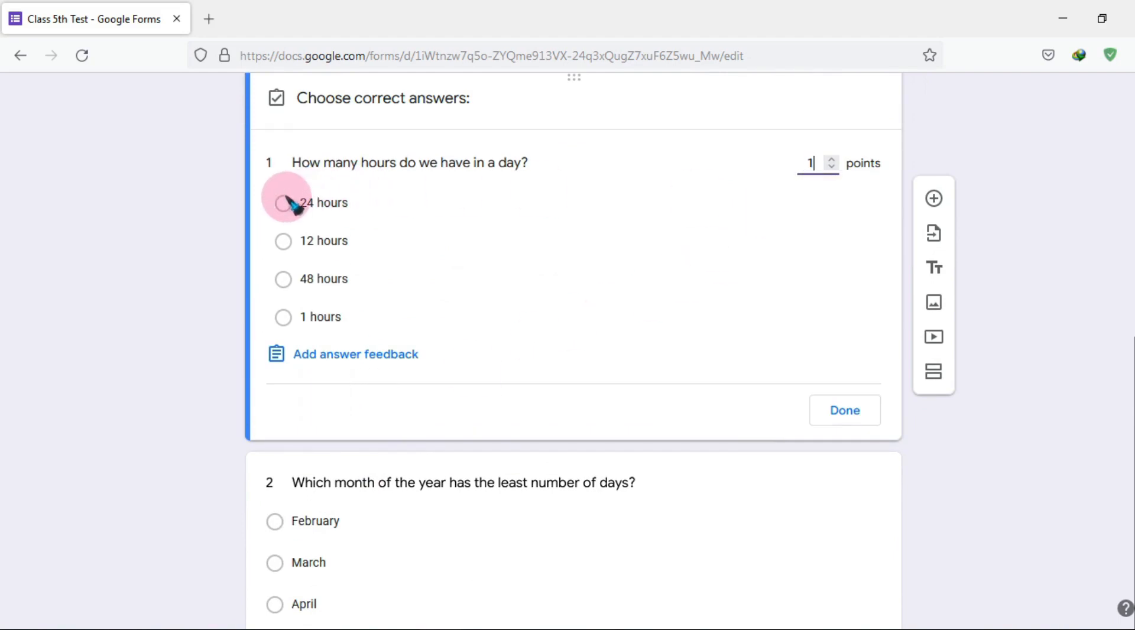
{"action": "left_click", "coordinate": [284, 202]}
{"action": "left_click", "coordinate": [844, 408]}
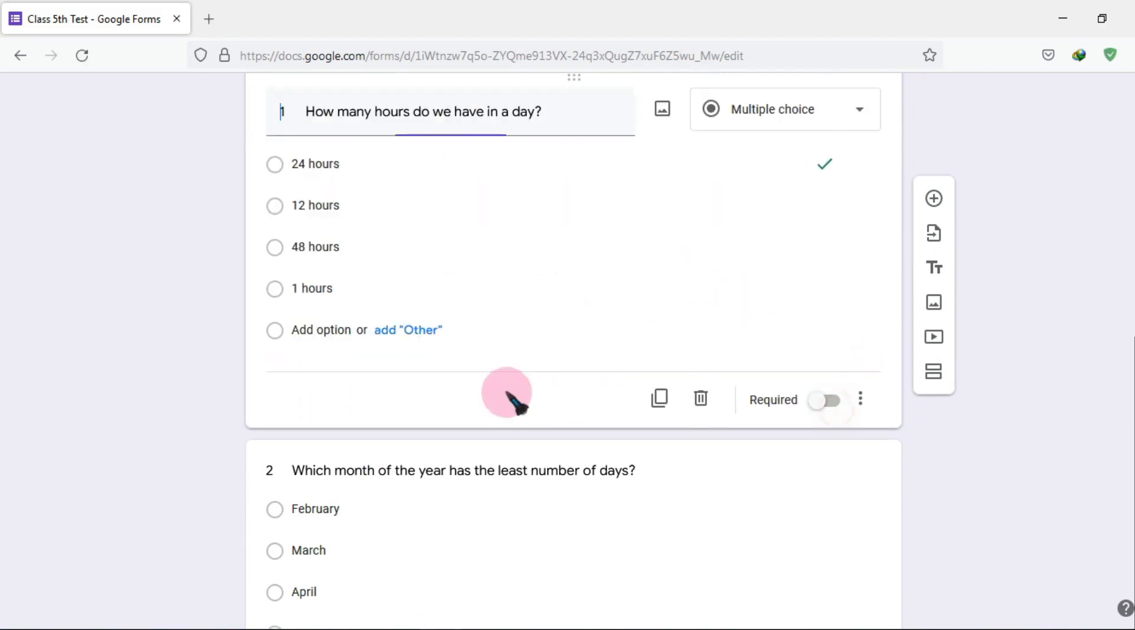
Give Time Related question 2 about the month with the least days 1 point and mark February as its correct answer
{"action": "scroll", "coordinate": [501, 374], "scroll_direction": "down", "scroll_amount": 3}
{"action": "left_click", "coordinate": [347, 302]}
{"action": "left_click", "coordinate": [334, 467]}
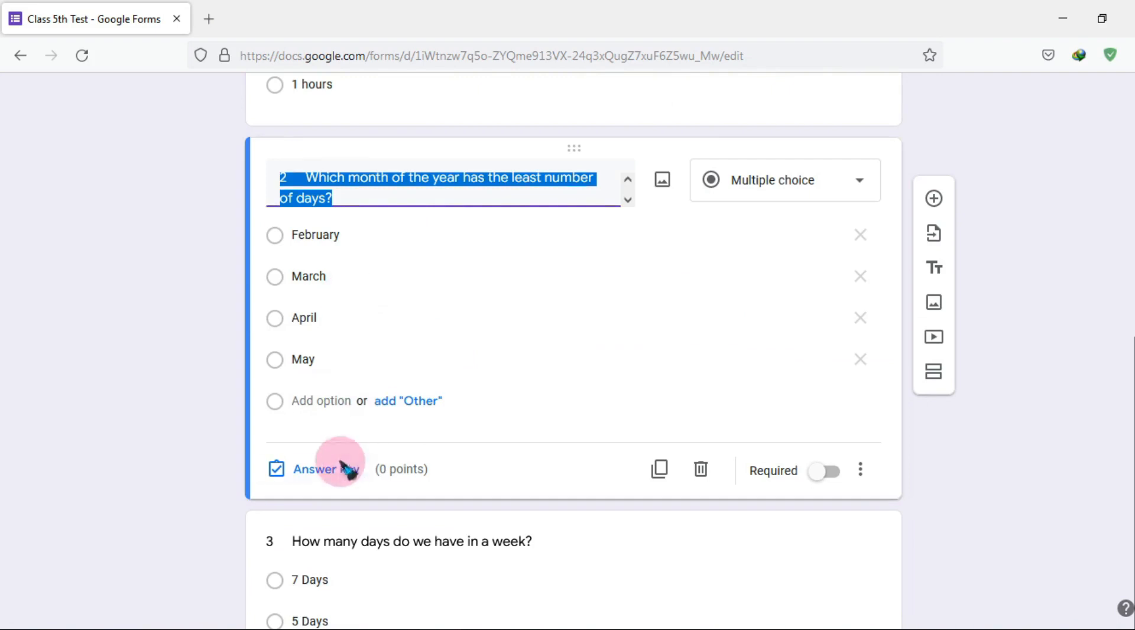
{"action": "type", "text": "1"}
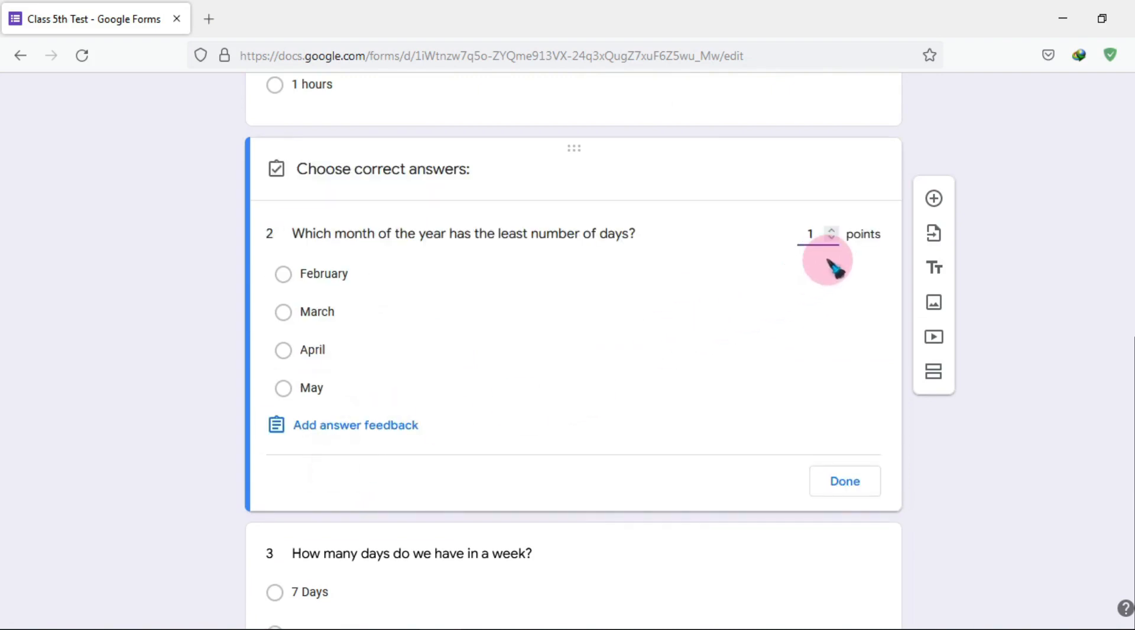
{"action": "left_click", "coordinate": [319, 273]}
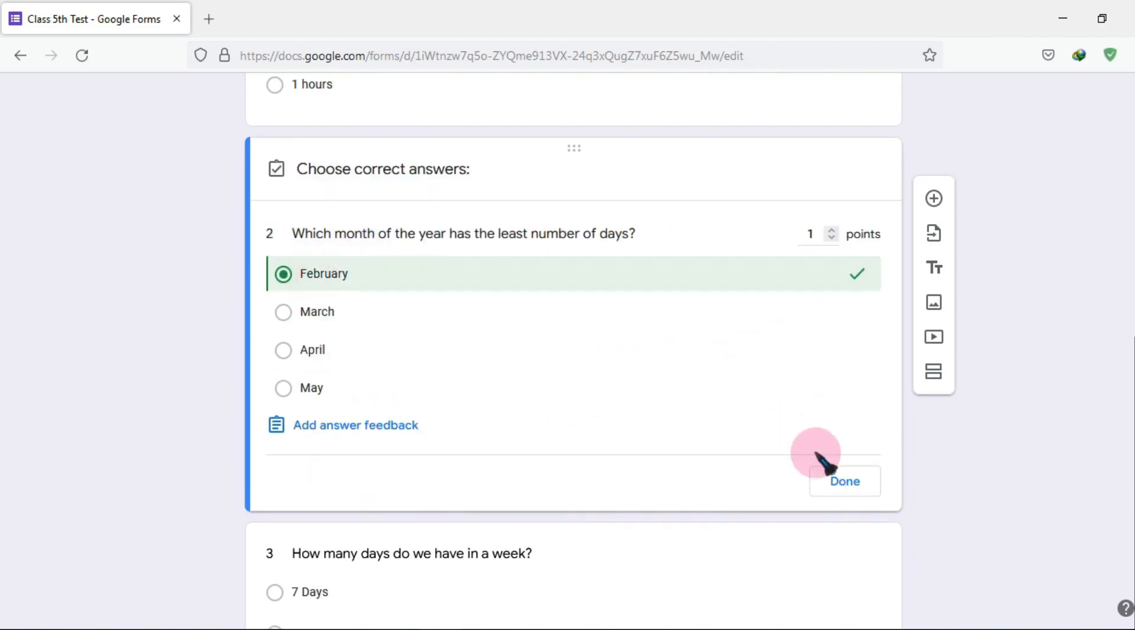
{"action": "left_click", "coordinate": [845, 482]}
Give Time Related question 3 about the days in a week 1 point and mark 7 Days as its correct answer
{"action": "scroll", "coordinate": [458, 372], "scroll_direction": "down", "scroll_amount": 3}
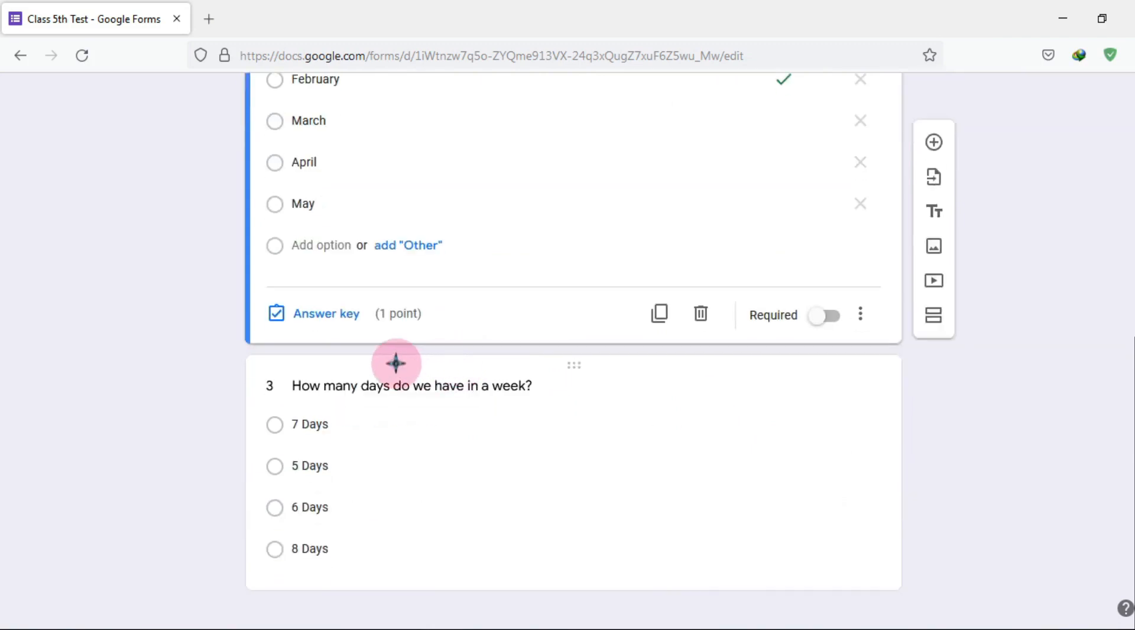
{"action": "left_click", "coordinate": [348, 387]}
{"action": "scroll", "coordinate": [372, 476], "scroll_direction": "down", "scroll_amount": 1}
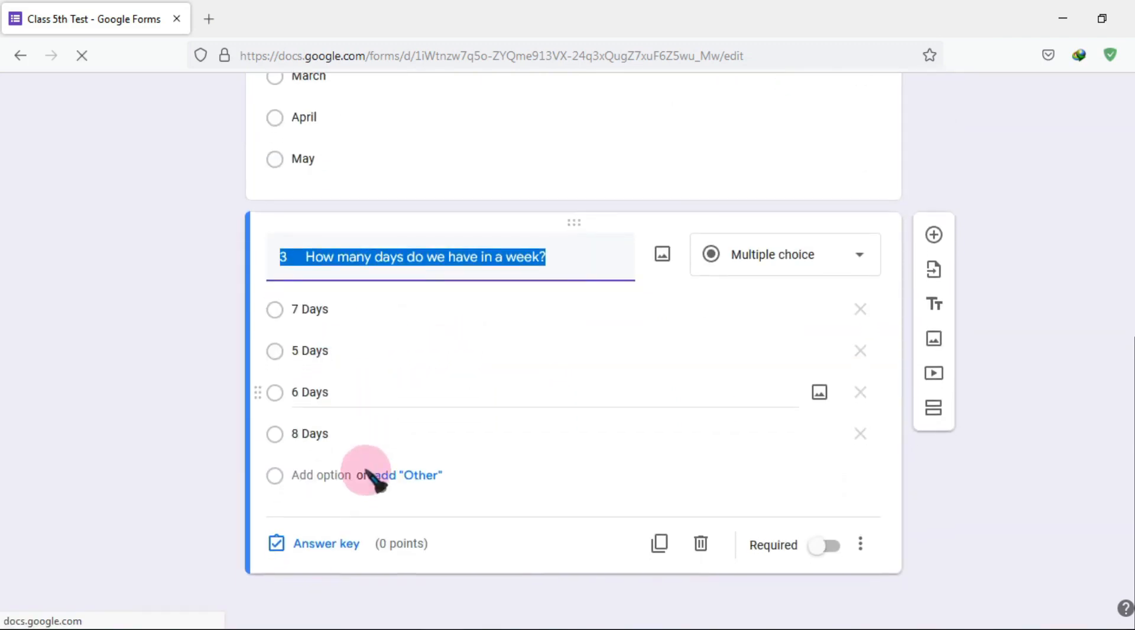
{"action": "left_click", "coordinate": [340, 544]}
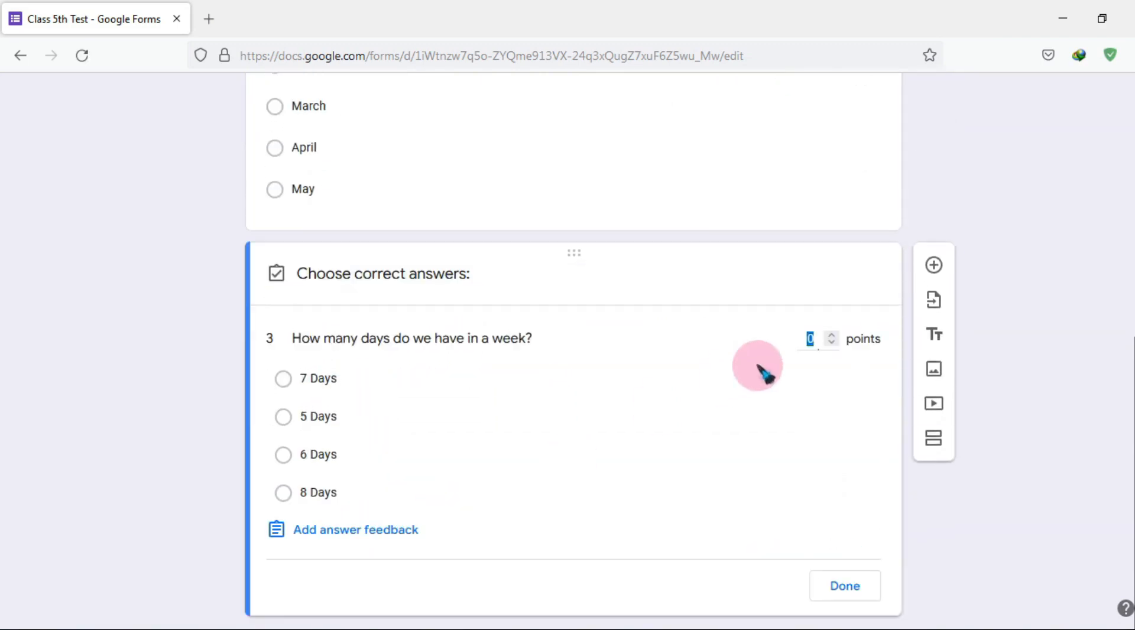
{"action": "left_click", "coordinate": [313, 379]}
{"action": "left_click", "coordinate": [845, 587]}
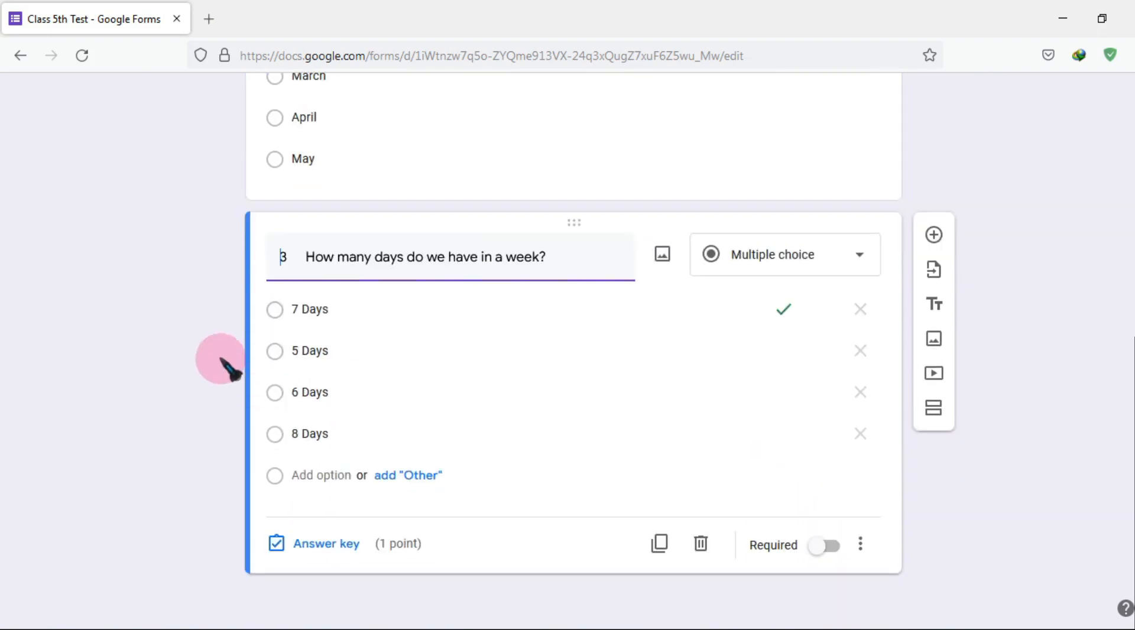
Open the form's preview and copy the signed-in account's e-mail address into the Email field
{"action": "scroll", "coordinate": [228, 368], "scroll_direction": "up", "scroll_amount": 3}
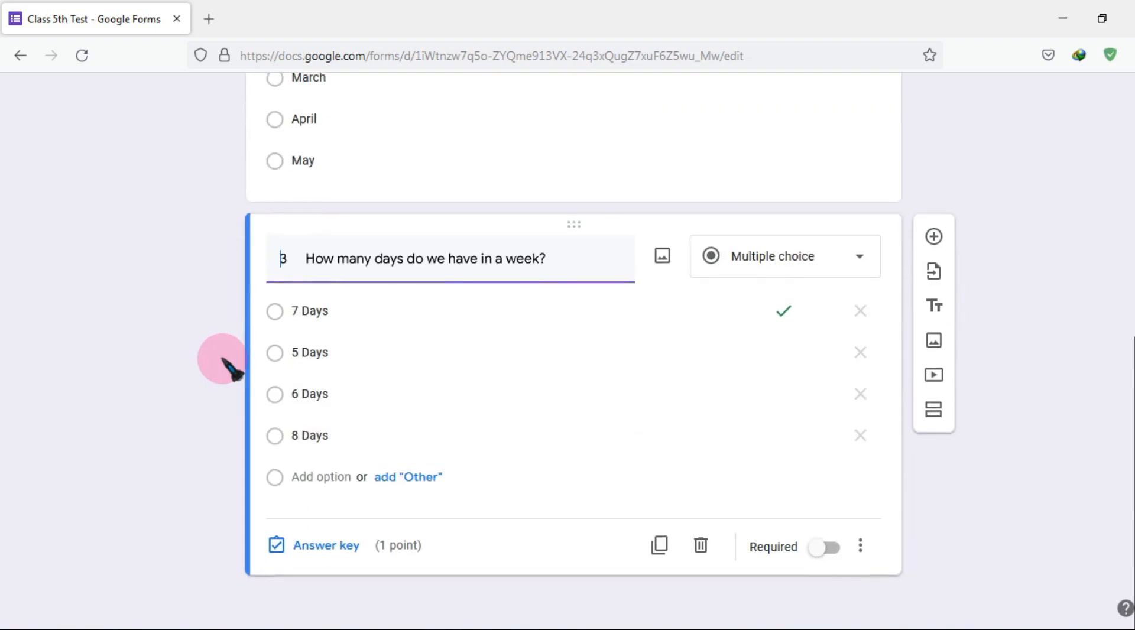
{"action": "scroll", "coordinate": [227, 367], "scroll_direction": "up", "scroll_amount": 20}
{"action": "scroll", "coordinate": [227, 367], "scroll_direction": "up", "scroll_amount": 20}
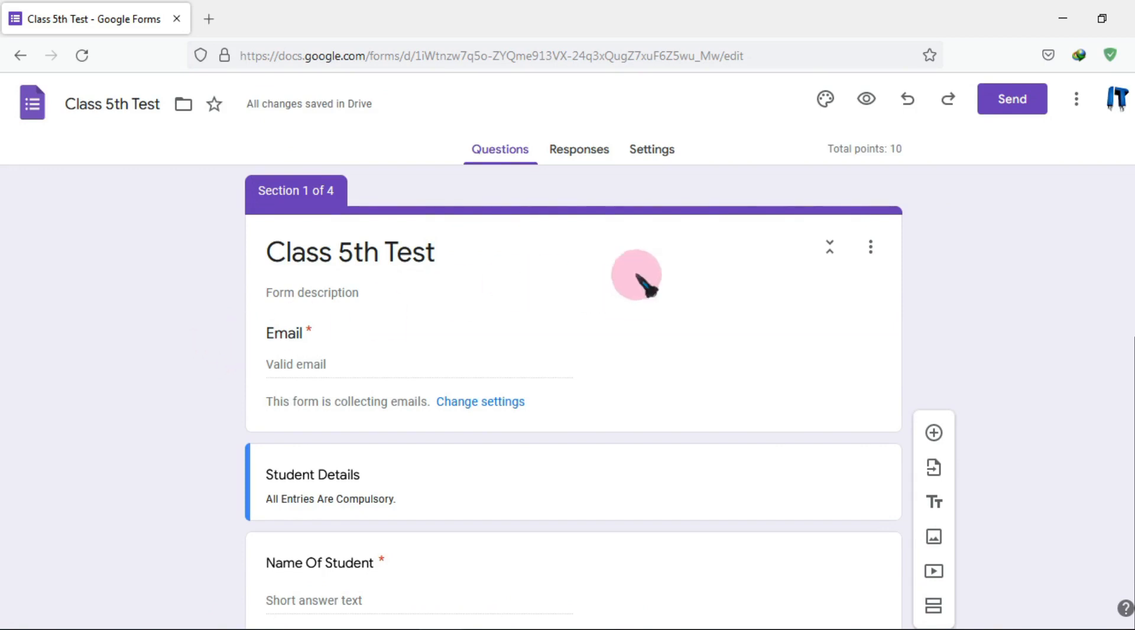
{"action": "left_click", "coordinate": [867, 100]}
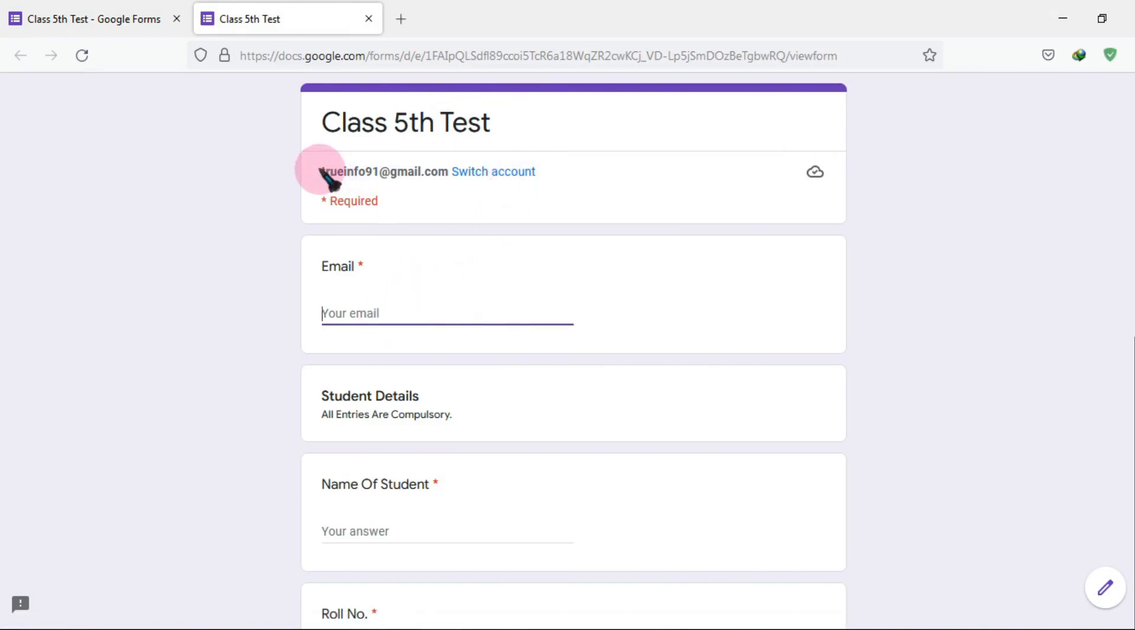
{"action": "left_click_drag", "start_coordinate": [323, 173], "coordinate": [448, 172]}
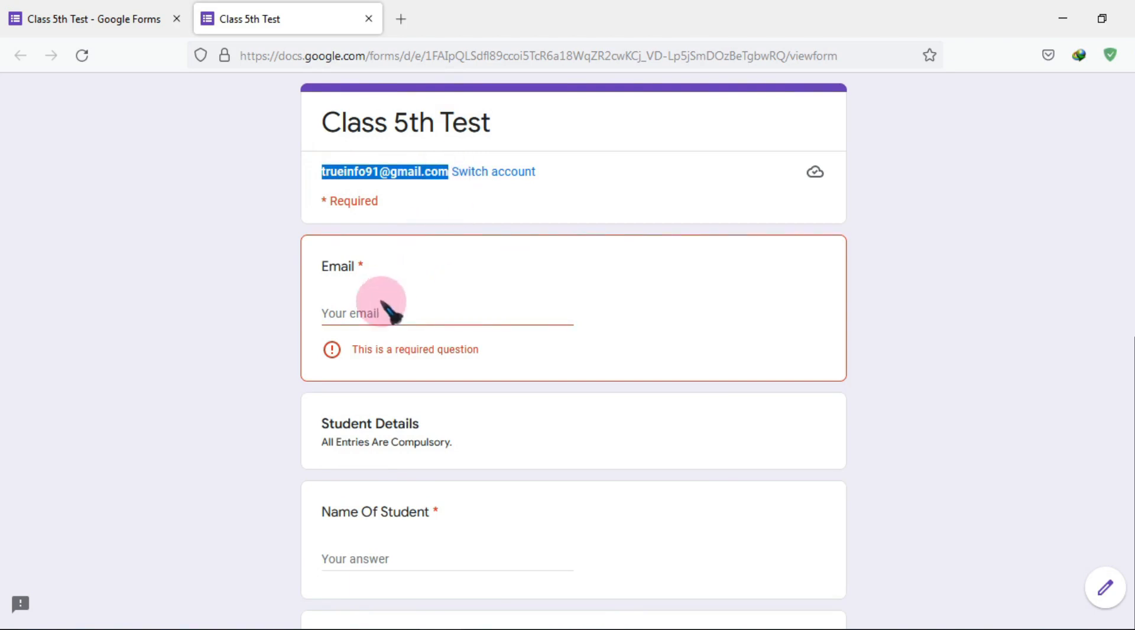
{"action": "key", "text": "ctrl+v"}
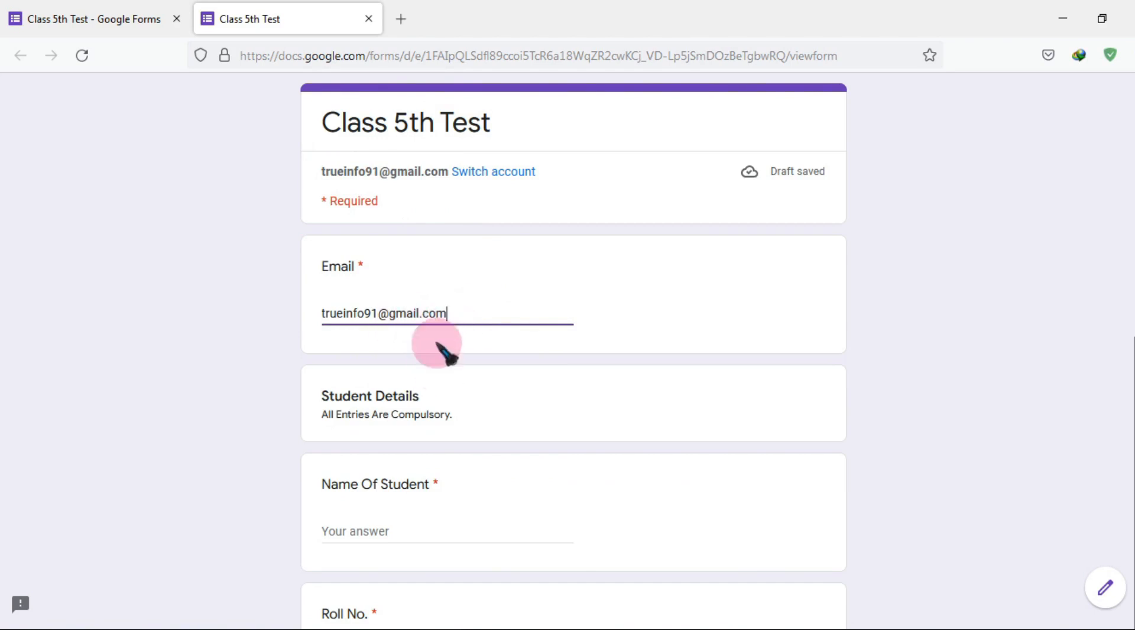
Enter the student's name in the Name Of Student field of the Student Details
{"action": "scroll", "coordinate": [532, 236], "scroll_direction": "down", "scroll_amount": 3}
{"action": "scroll", "coordinate": [503, 228], "scroll_direction": "up", "scroll_amount": 3}
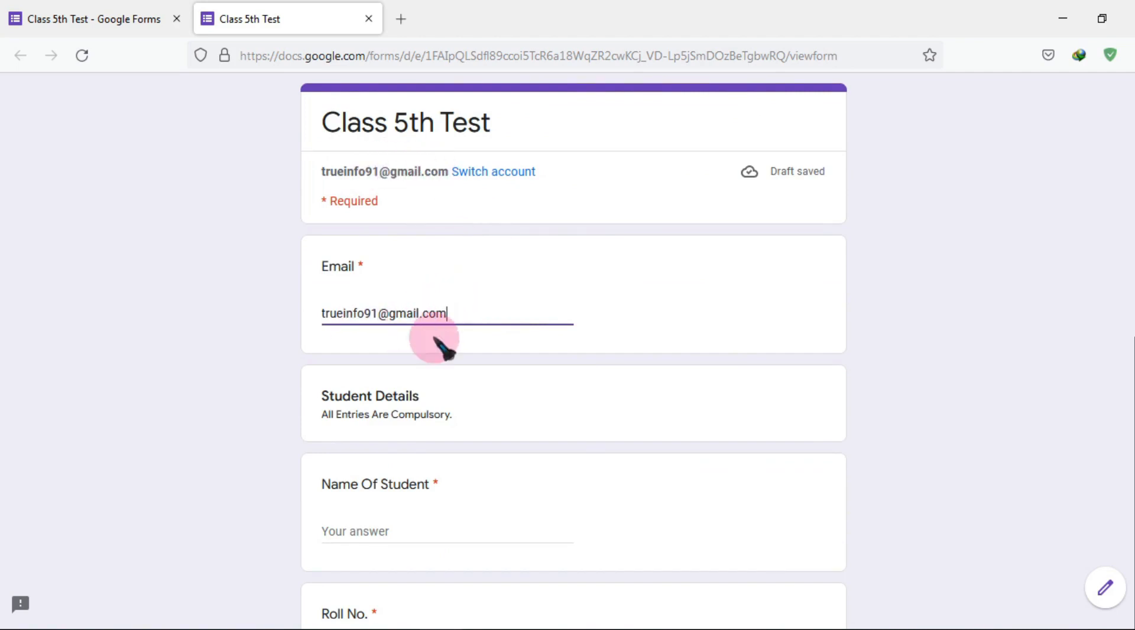
{"action": "scroll", "coordinate": [384, 355], "scroll_direction": "down", "scroll_amount": 2}
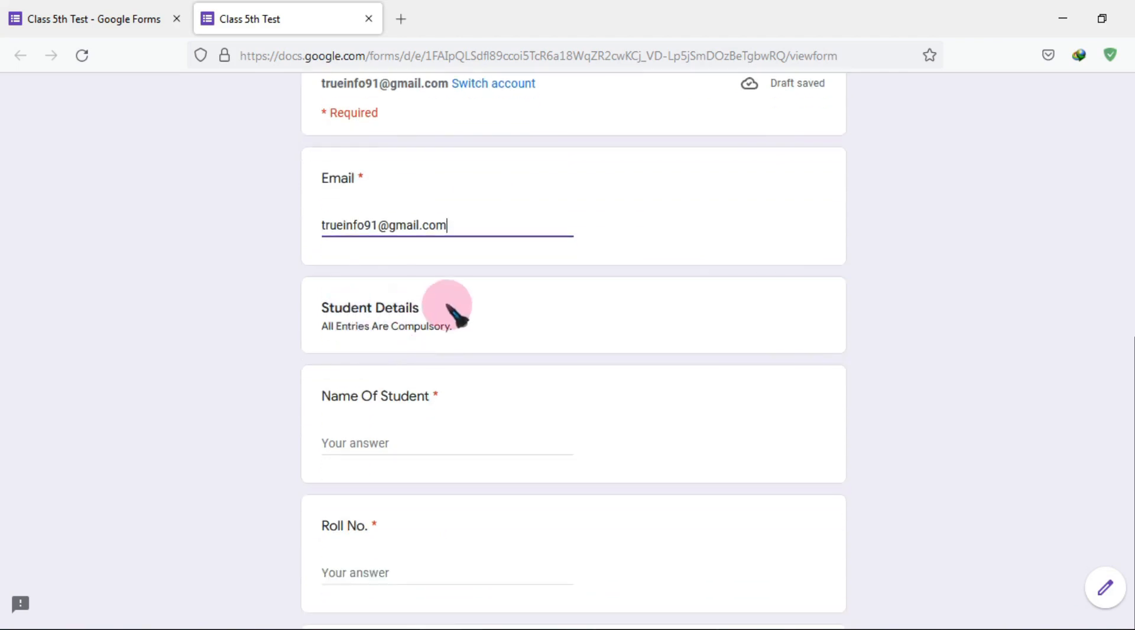
{"action": "scroll", "coordinate": [435, 343], "scroll_direction": "down", "scroll_amount": 3}
{"action": "left_click", "coordinate": [381, 268]}
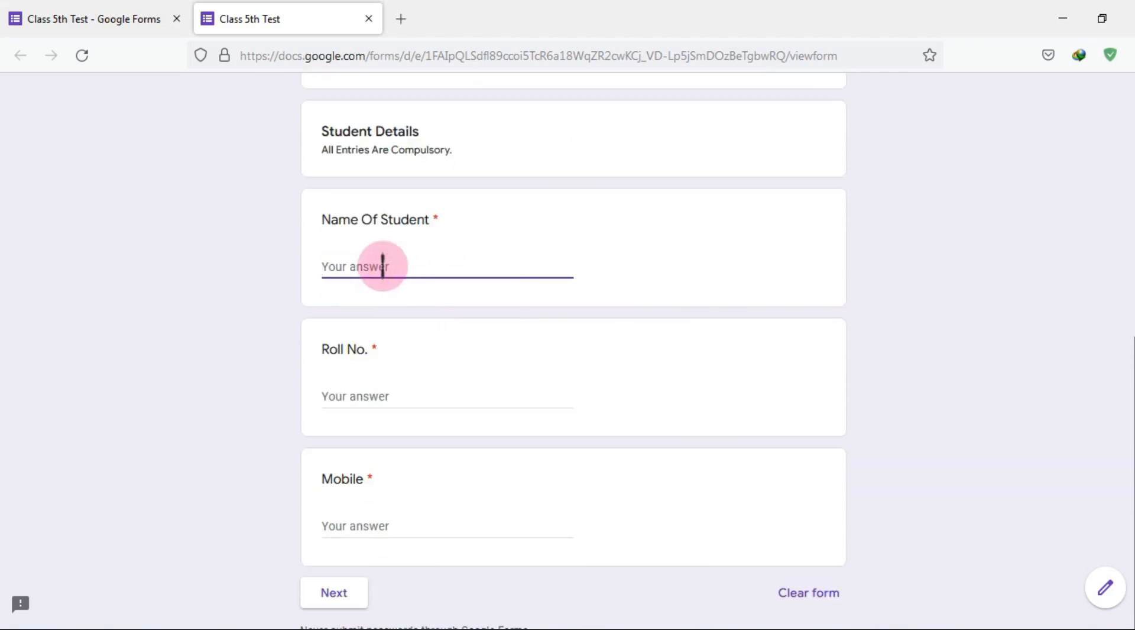
{"action": "type", "text": "PAWAN"}
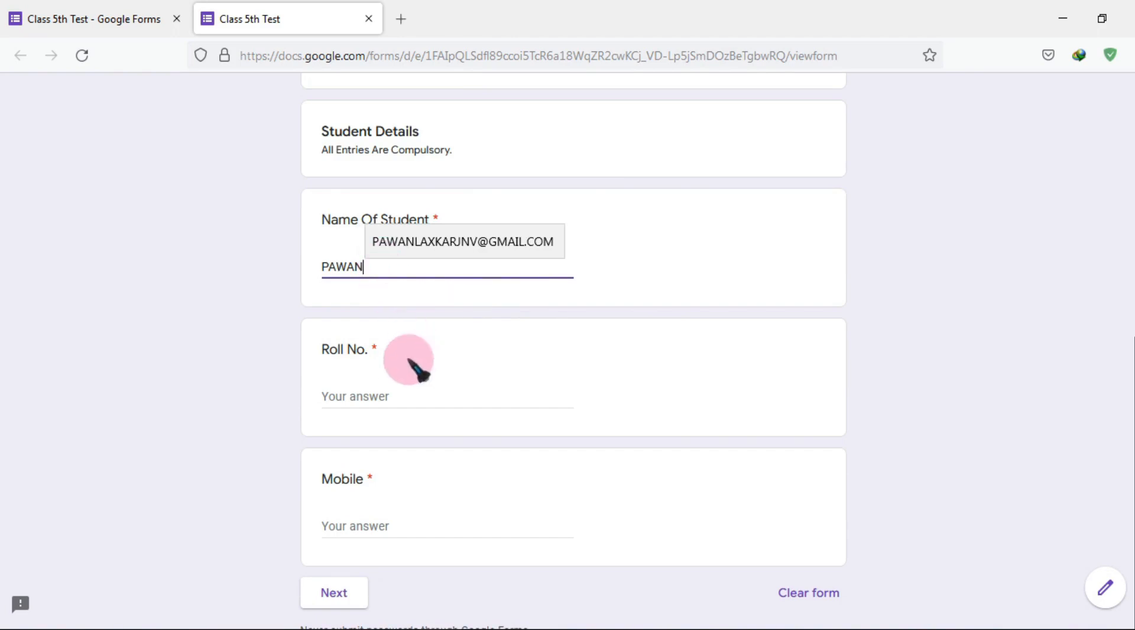
Enter the student's roll number and mobile number in the Student Details and continue to the General Knowledge Questions
{"action": "left_click", "coordinate": [374, 396]}
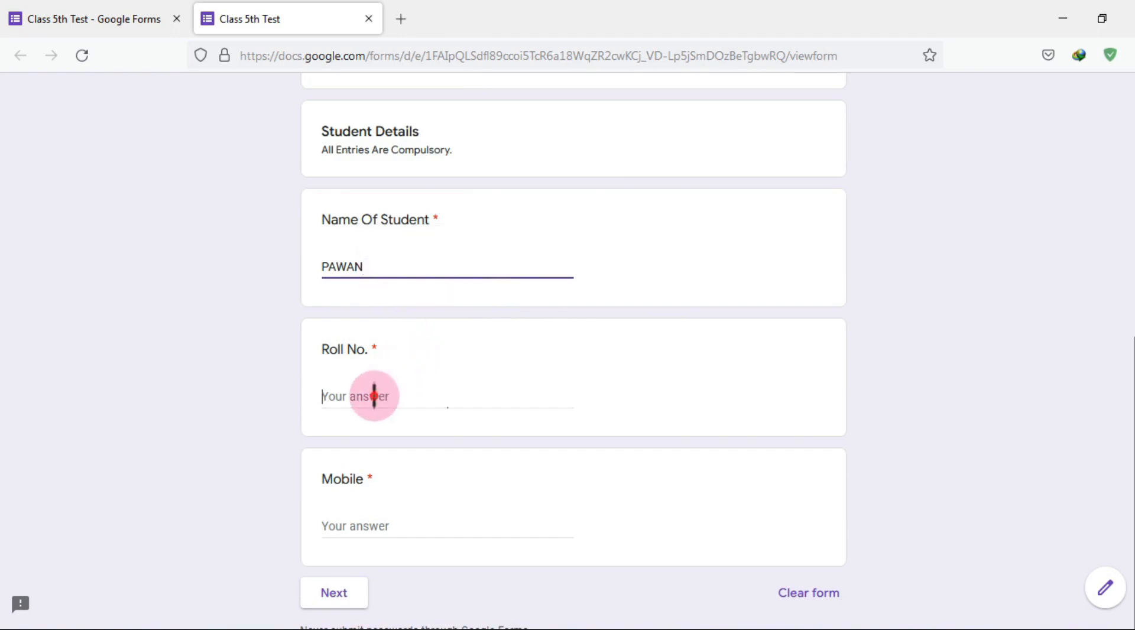
{"action": "type", "text": "152"}
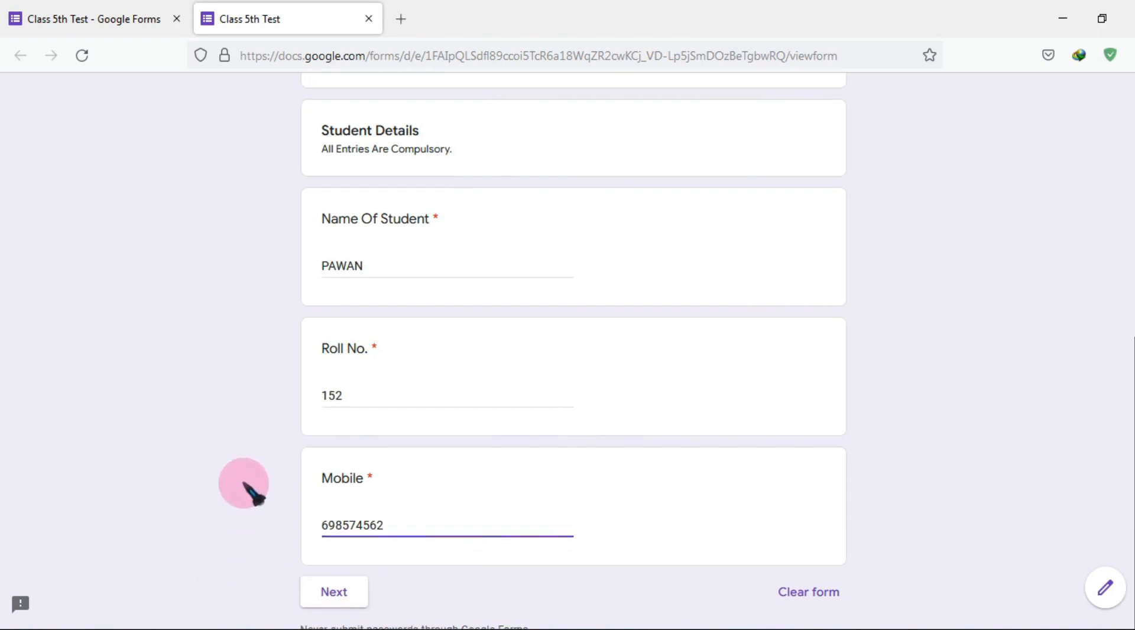
{"action": "scroll", "coordinate": [253, 491], "scroll_direction": "down", "scroll_amount": 2}
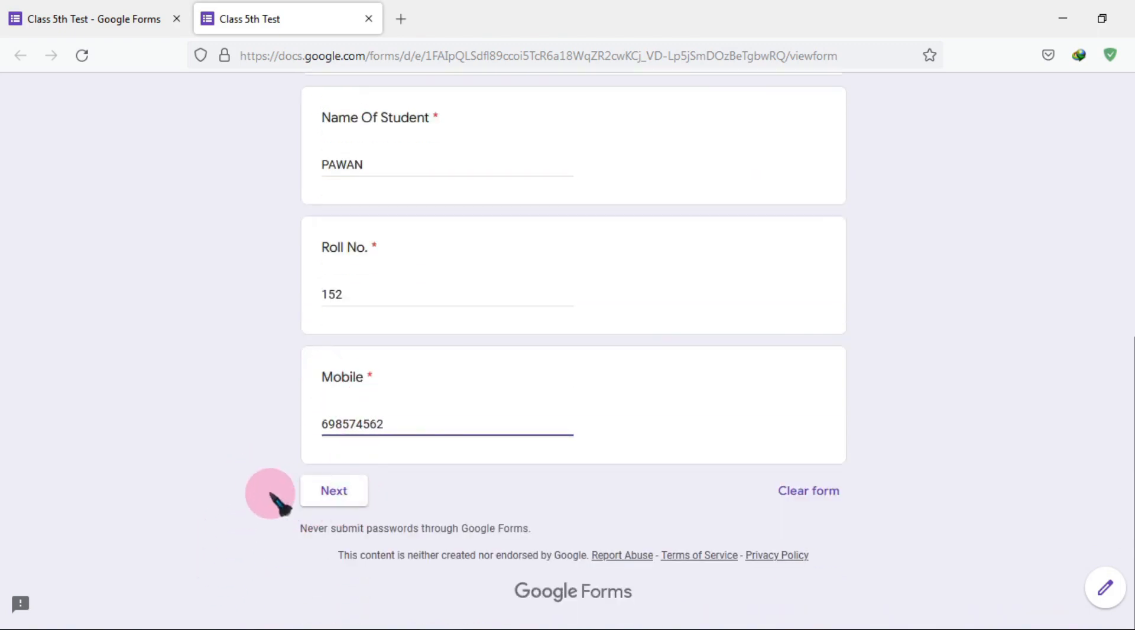
{"action": "left_click", "coordinate": [343, 496]}
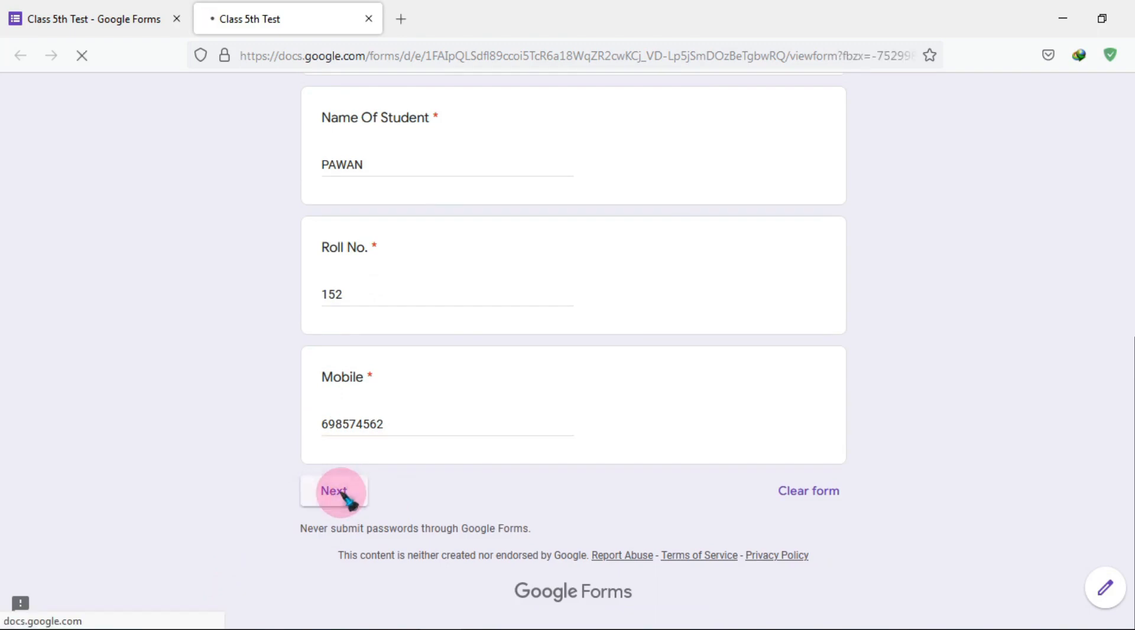
Look through the four General Knowledge Questions, checking their answer options and point values
{"action": "scroll", "coordinate": [293, 310], "scroll_direction": "down", "scroll_amount": 3}
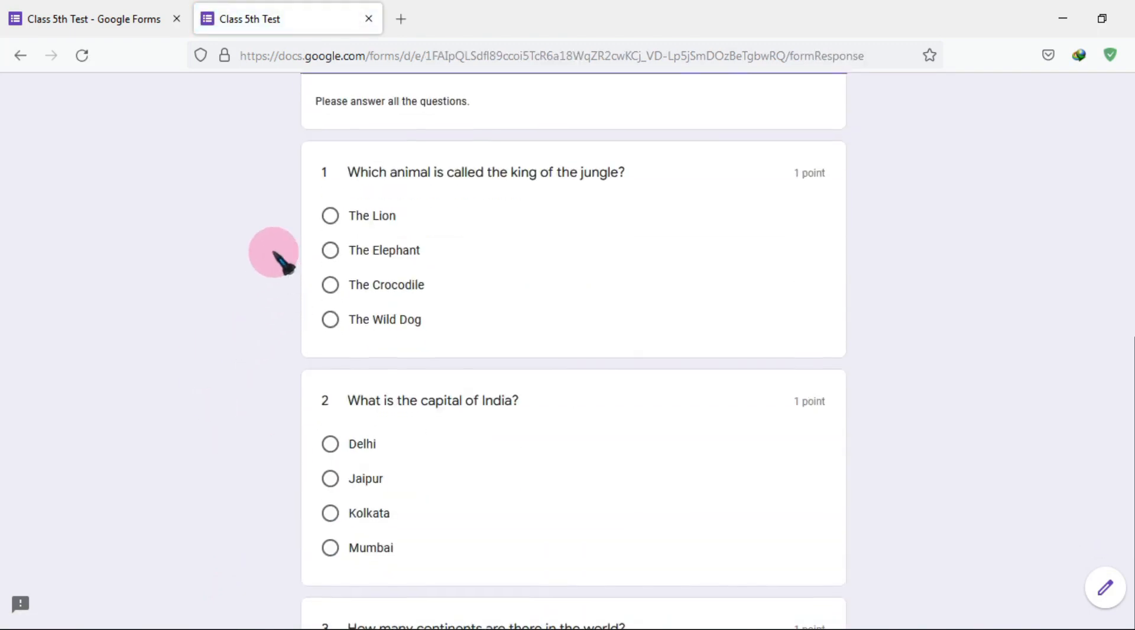
{"action": "scroll", "coordinate": [355, 239], "scroll_direction": "up", "scroll_amount": 3}
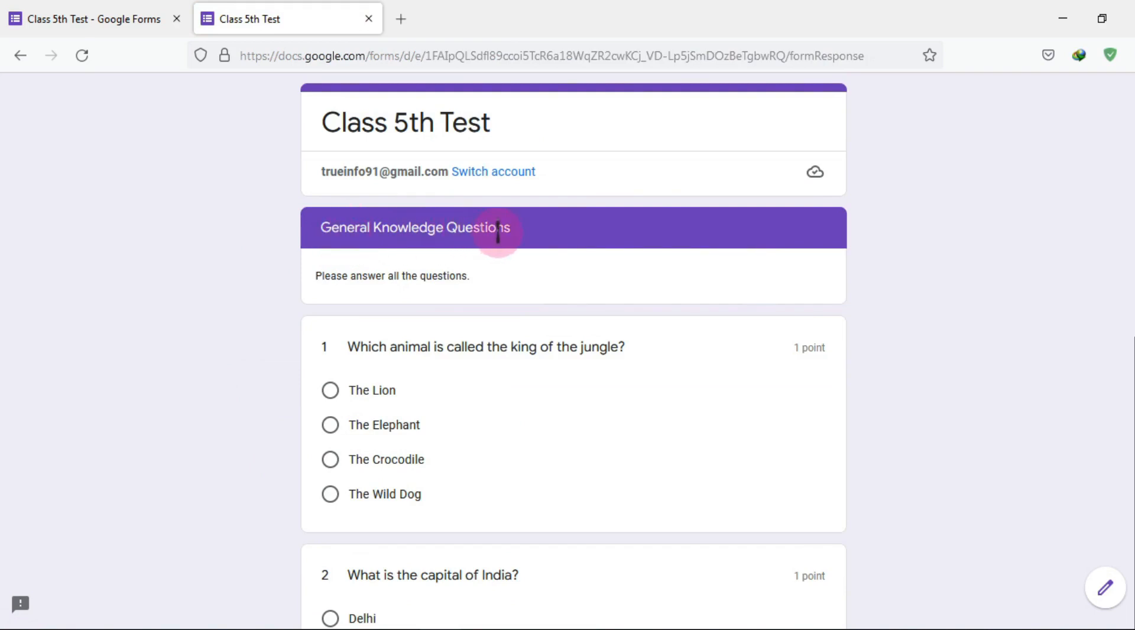
{"action": "scroll", "coordinate": [498, 231], "scroll_direction": "down", "scroll_amount": 9}
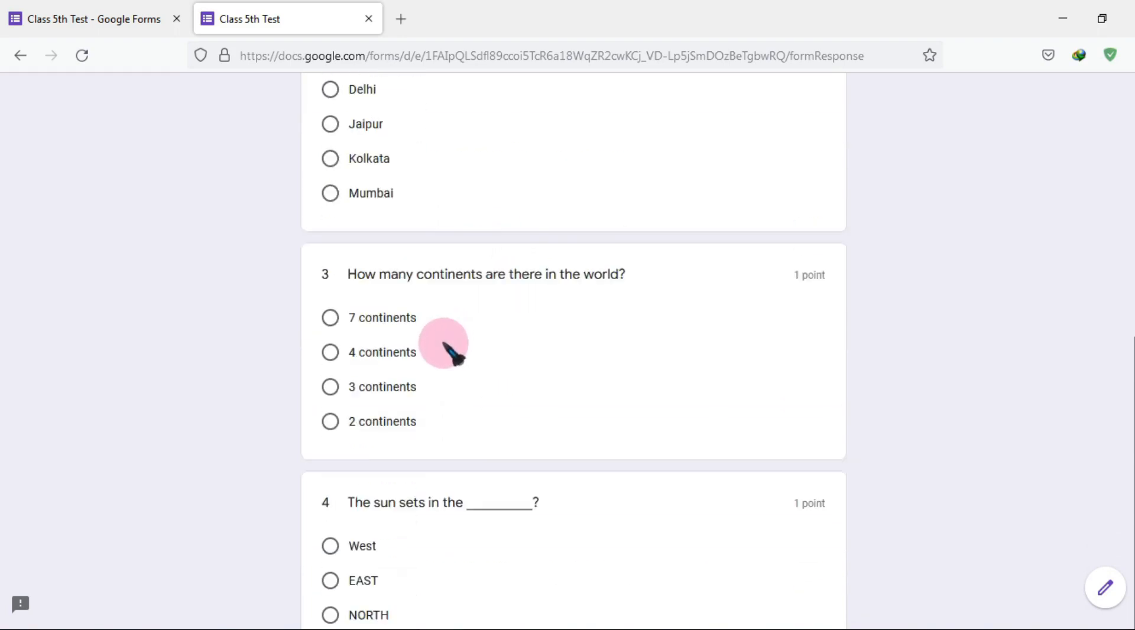
{"action": "scroll", "coordinate": [452, 353], "scroll_direction": "down", "scroll_amount": 4}
{"action": "scroll", "coordinate": [532, 361], "scroll_direction": "up", "scroll_amount": 2}
{"action": "scroll", "coordinate": [540, 362], "scroll_direction": "down", "scroll_amount": 1}
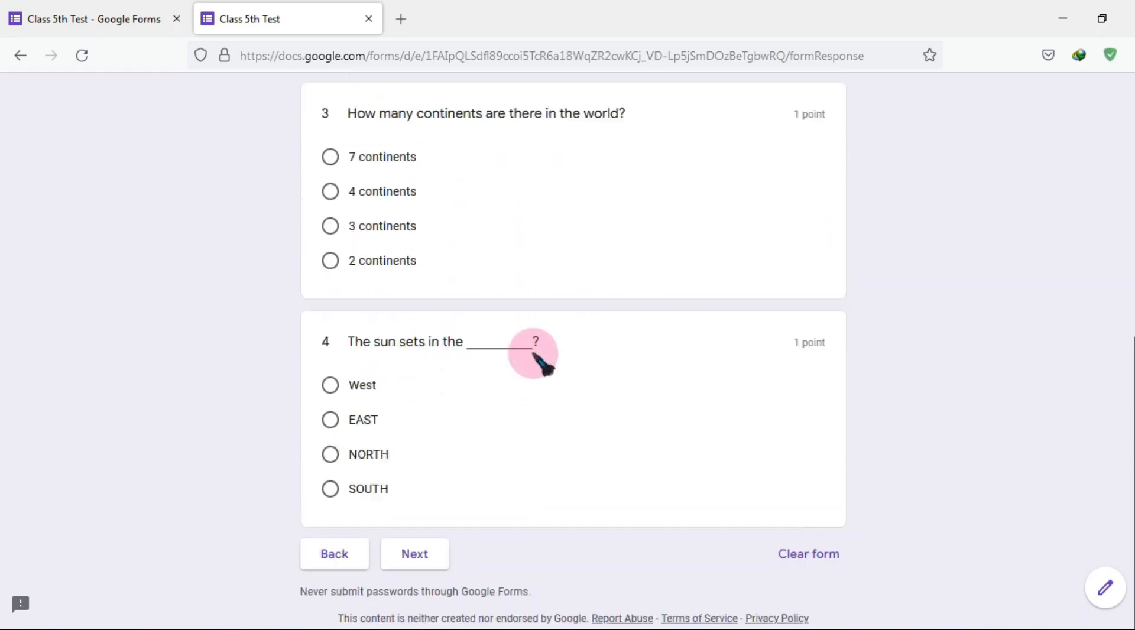
{"action": "scroll", "coordinate": [535, 357], "scroll_direction": "up", "scroll_amount": 12}
{"action": "scroll", "coordinate": [534, 337], "scroll_direction": "down", "scroll_amount": 12}
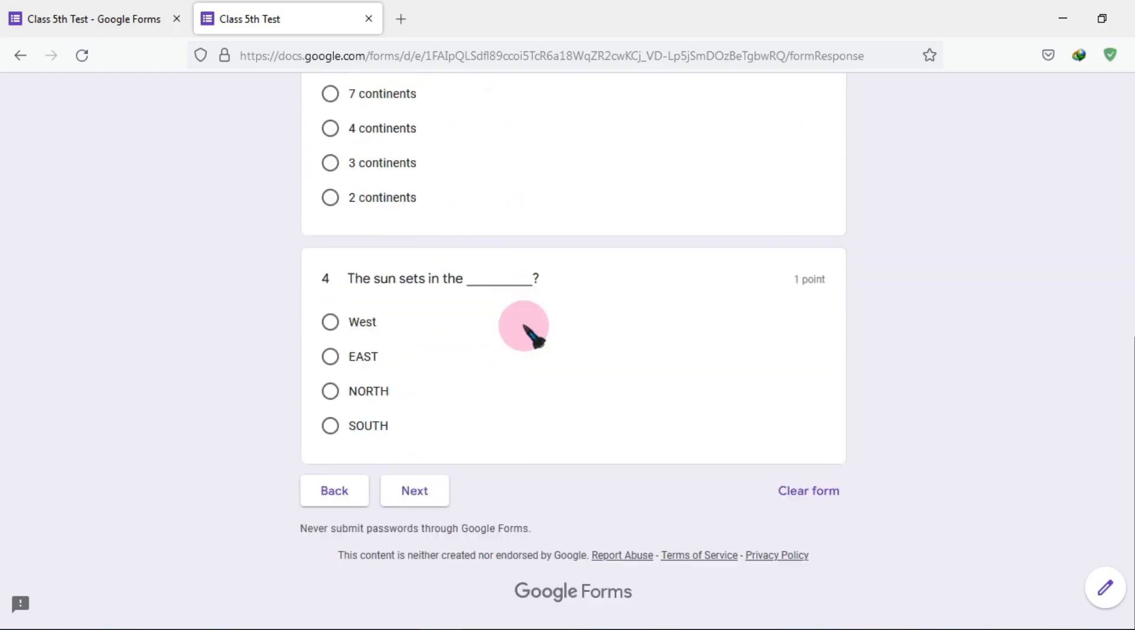
{"action": "scroll", "coordinate": [461, 282], "scroll_direction": "up", "scroll_amount": 10}
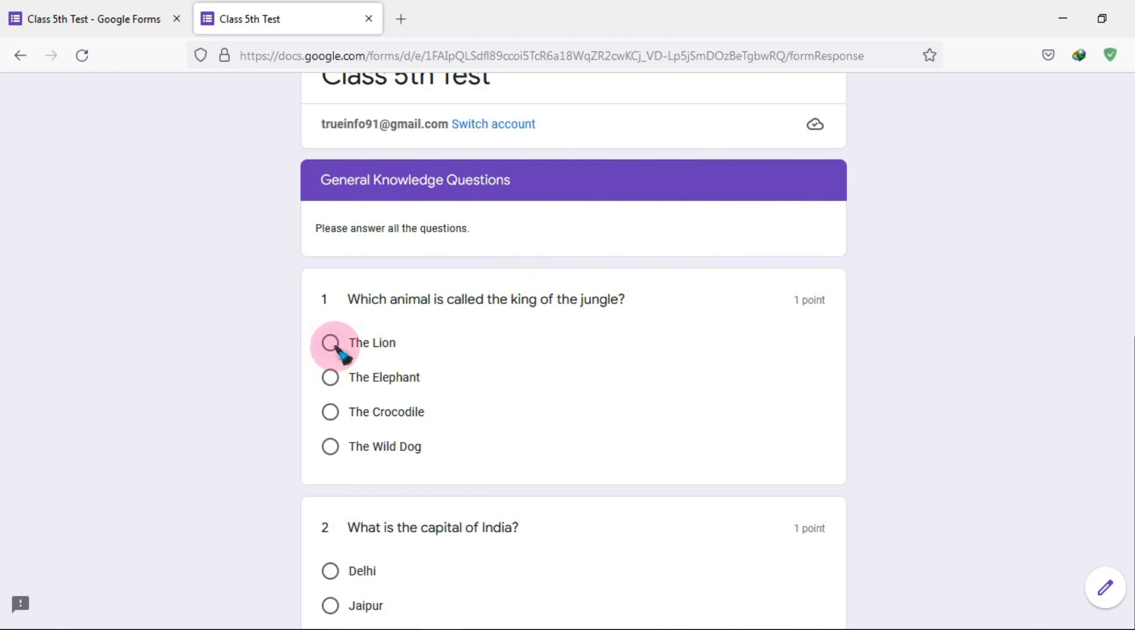
{"action": "scroll", "coordinate": [476, 384], "scroll_direction": "down", "scroll_amount": 10}
{"action": "scroll", "coordinate": [449, 334], "scroll_direction": "up", "scroll_amount": 5}
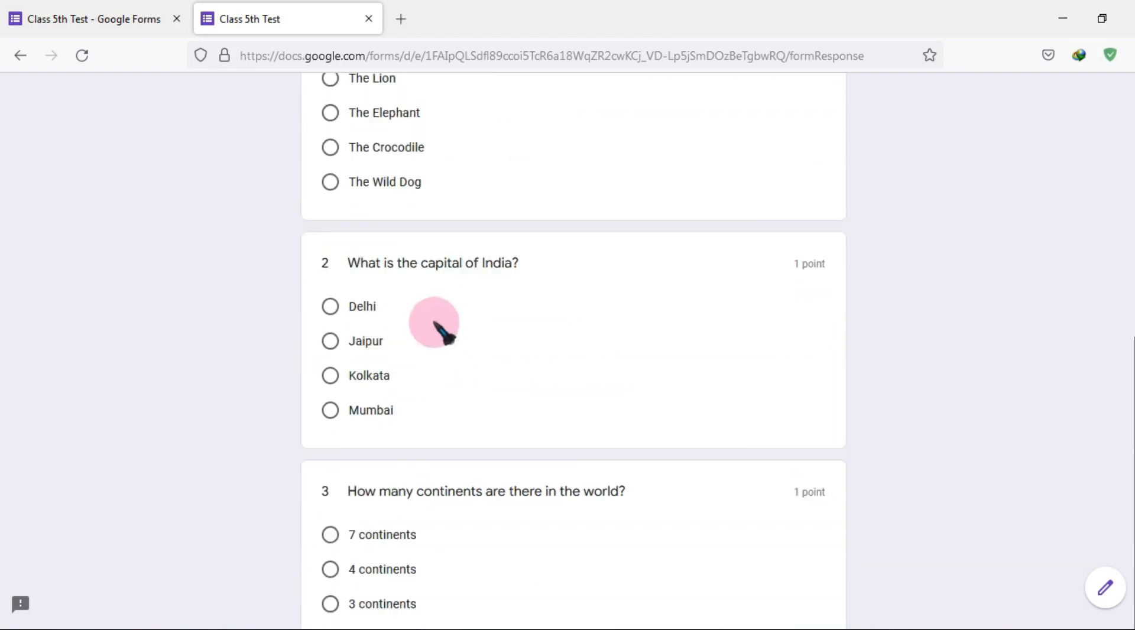
Answer General Knowledge questions 1 to 3 with The Lion, Delhi and 7 continents, skip question 4, and continue to the English Questions
{"action": "scroll", "coordinate": [371, 265], "scroll_direction": "up", "scroll_amount": 3}
{"action": "left_click", "coordinate": [331, 255]}
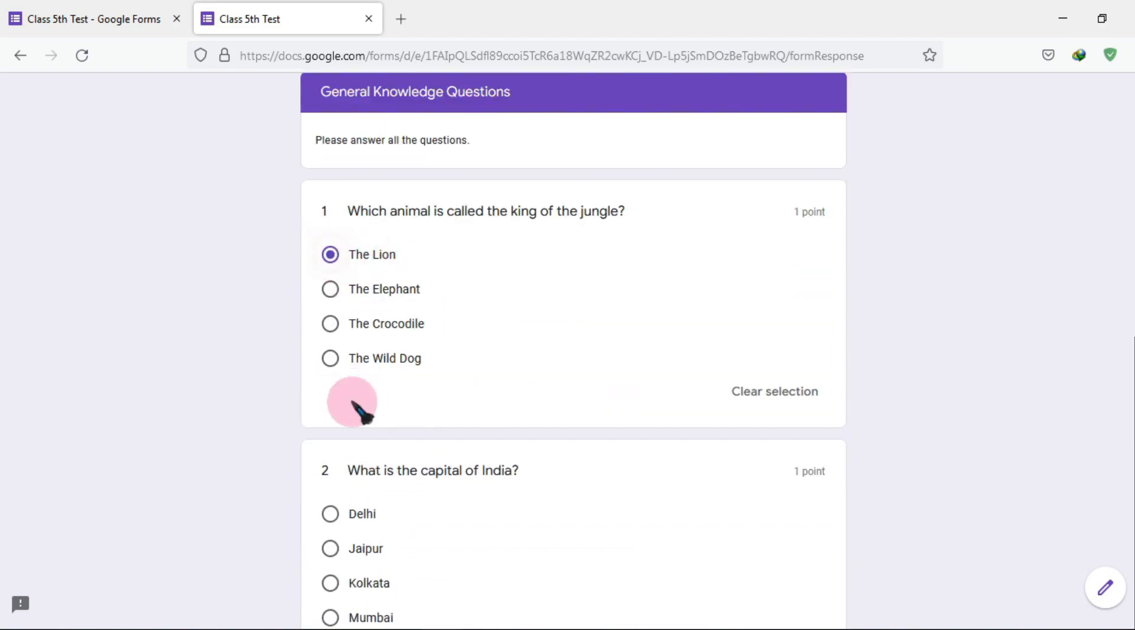
{"action": "left_click", "coordinate": [331, 514]}
{"action": "scroll", "coordinate": [473, 451], "scroll_direction": "down", "scroll_amount": 4}
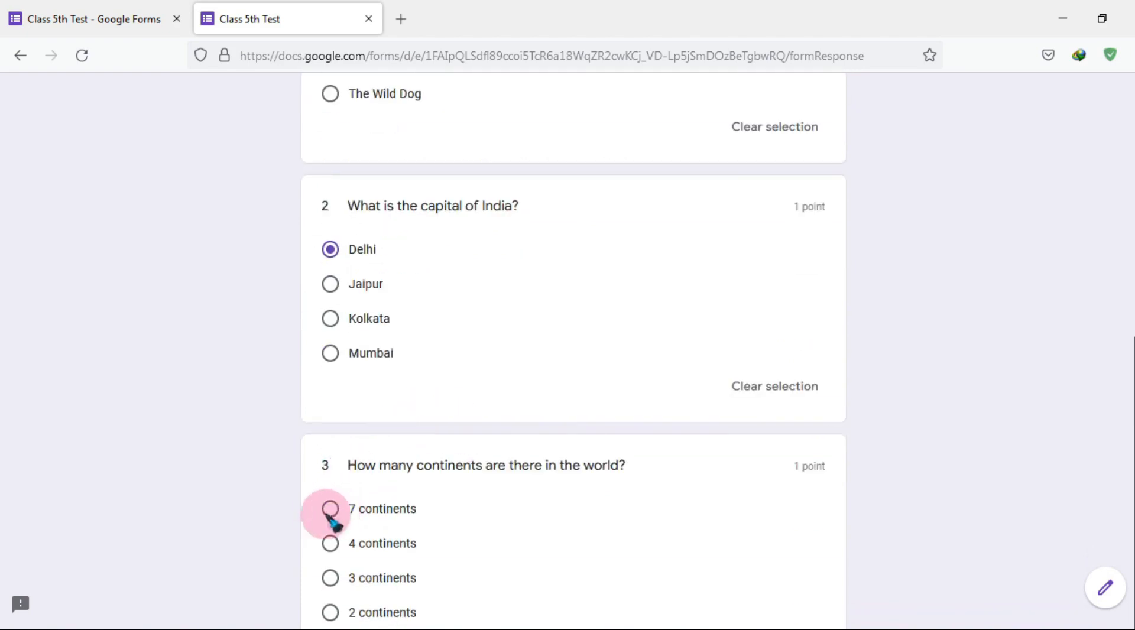
{"action": "scroll", "coordinate": [414, 485], "scroll_direction": "down", "scroll_amount": 7}
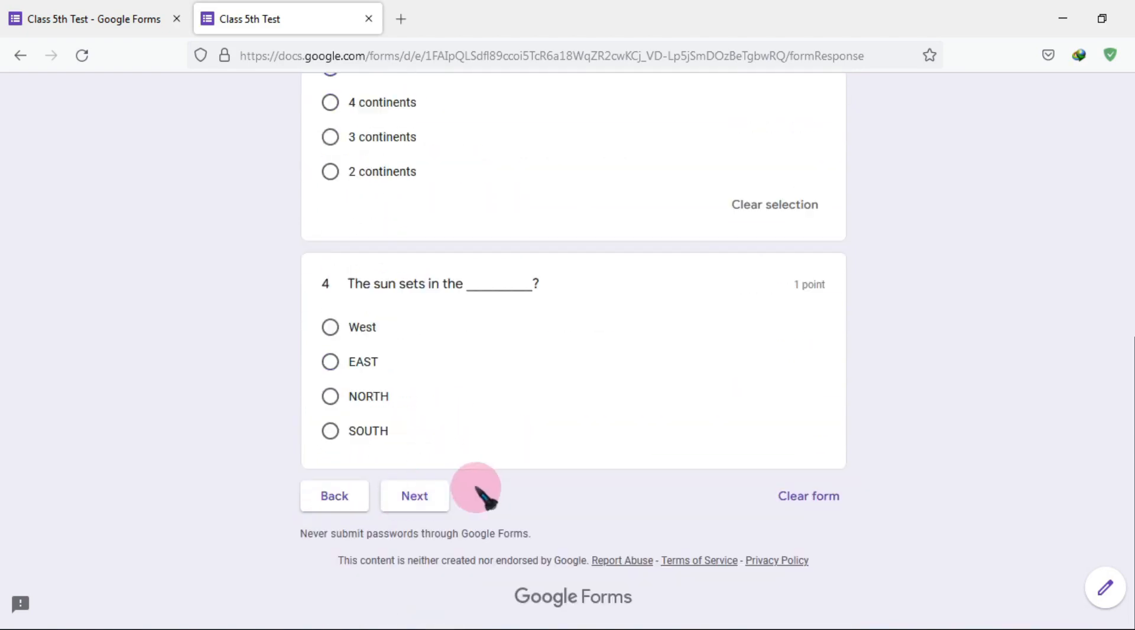
{"action": "left_click", "coordinate": [414, 496]}
Answer English question 1 with A, E, I, O, U and question 3 about the mismatched pair with cup – cups
{"action": "scroll", "coordinate": [420, 351], "scroll_direction": "down", "scroll_amount": 2}
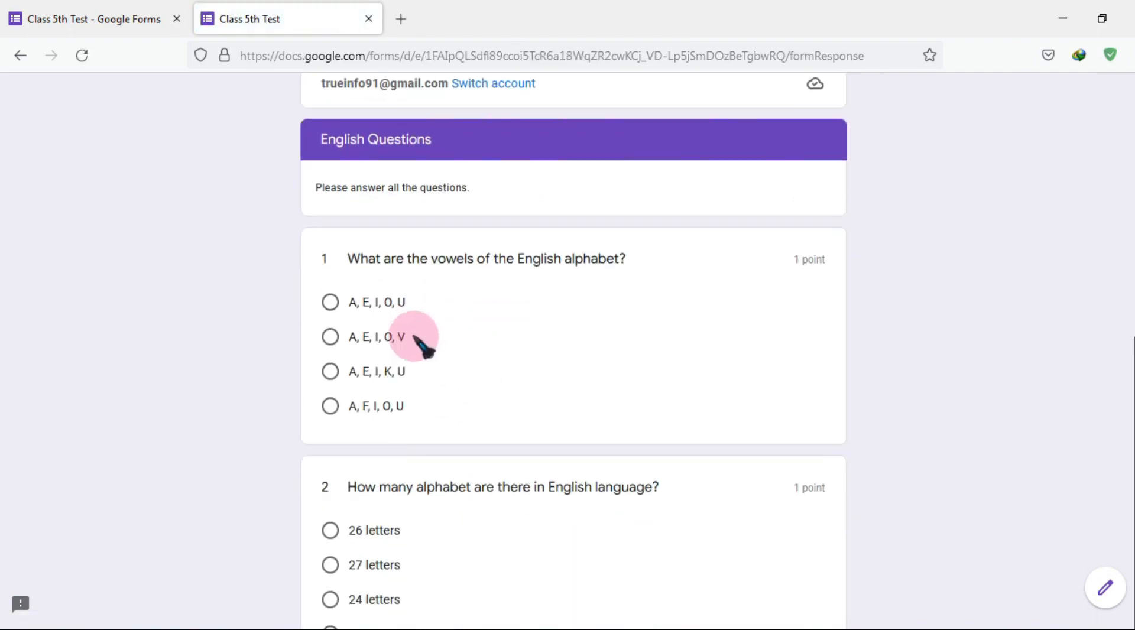
{"action": "left_click", "coordinate": [357, 306]}
{"action": "scroll", "coordinate": [414, 402], "scroll_direction": "down", "scroll_amount": 3}
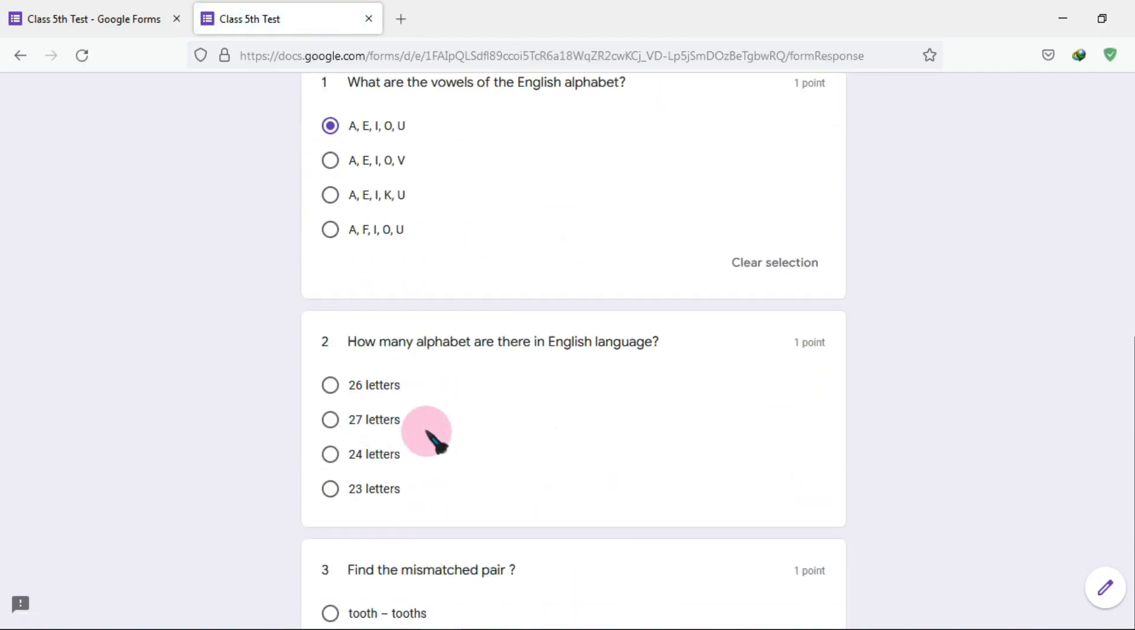
{"action": "scroll", "coordinate": [428, 435], "scroll_direction": "down", "scroll_amount": 4}
{"action": "left_click", "coordinate": [329, 416]}
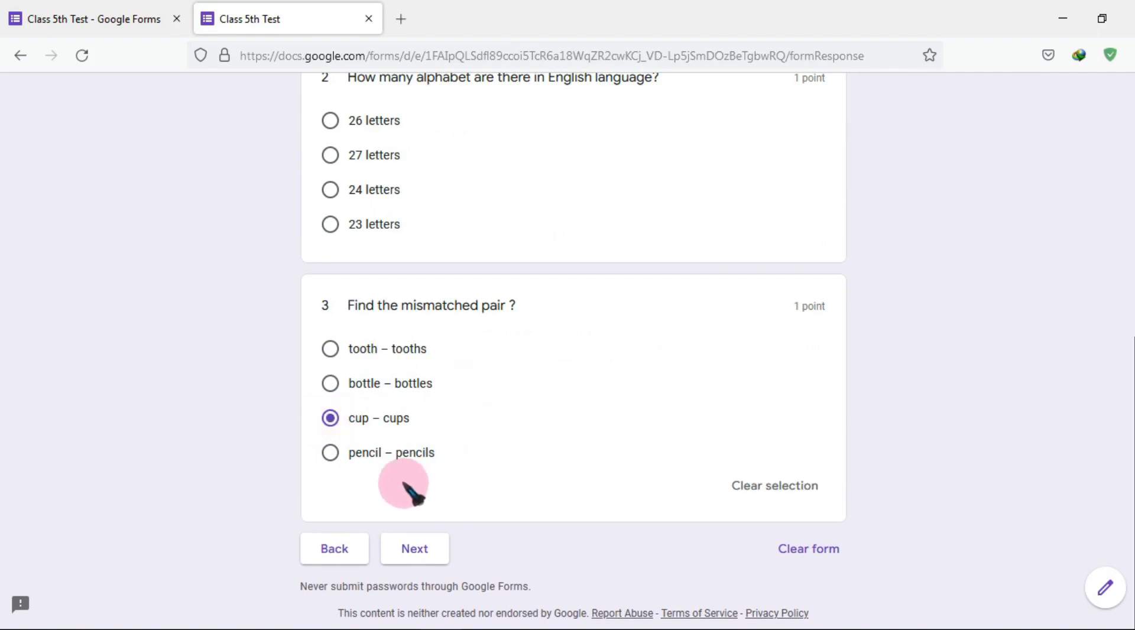
Go back through the General Knowledge section to the Student Details page and check the entries made so far
{"action": "left_click", "coordinate": [334, 549]}
{"action": "scroll", "coordinate": [390, 502], "scroll_direction": "down", "scroll_amount": 5}
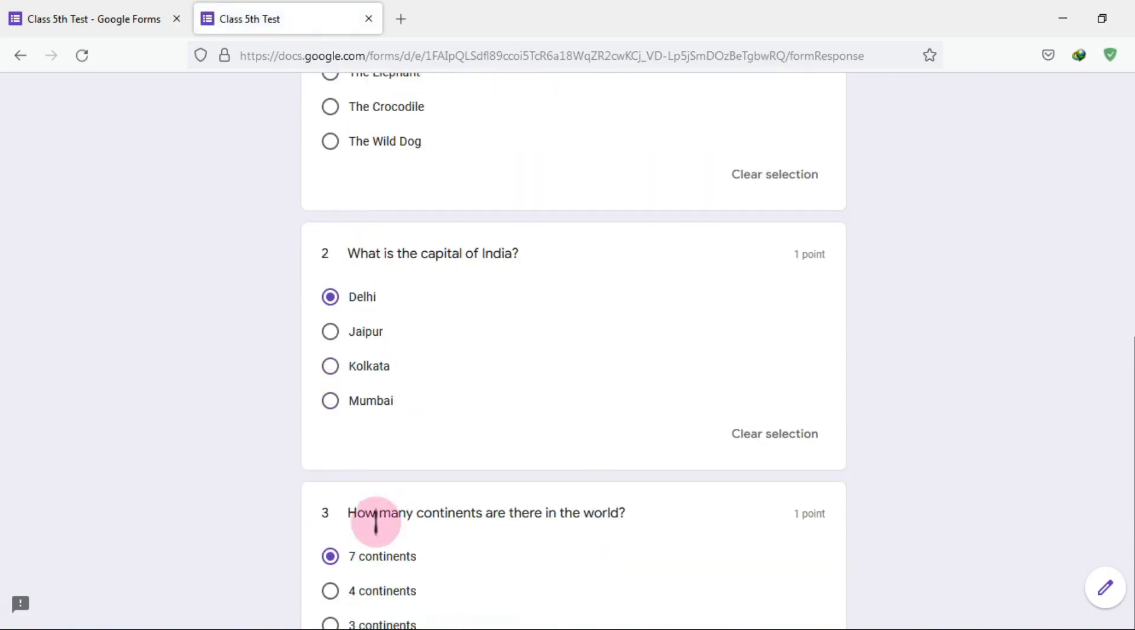
{"action": "scroll", "coordinate": [381, 514], "scroll_direction": "down", "scroll_amount": 6}
{"action": "left_click", "coordinate": [356, 544]}
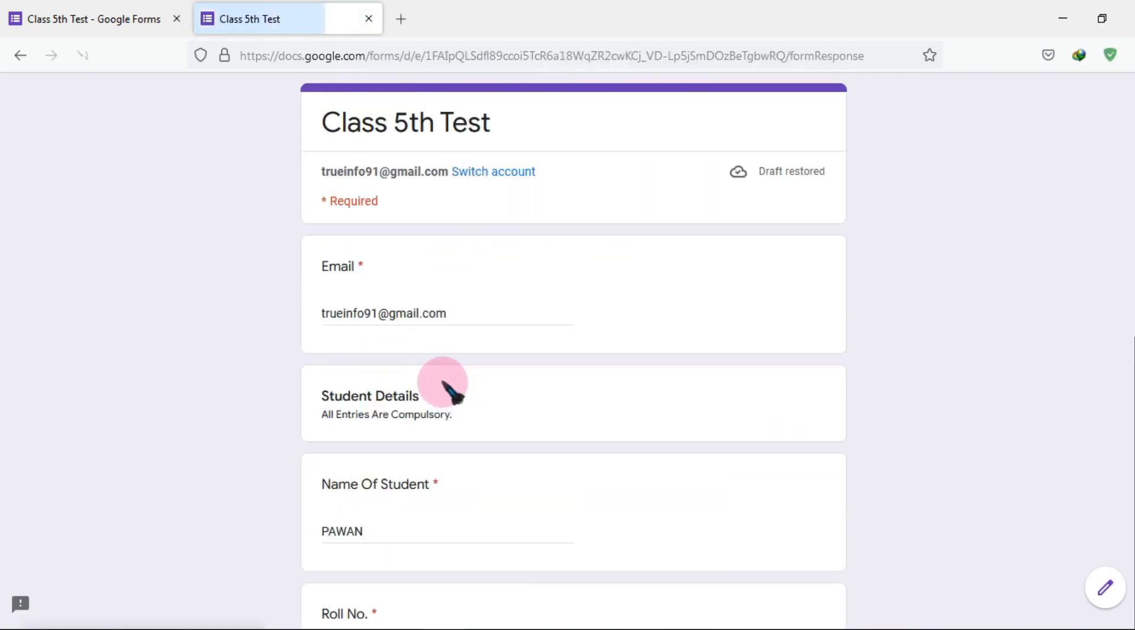
{"action": "scroll", "coordinate": [437, 378], "scroll_direction": "down", "scroll_amount": 5}
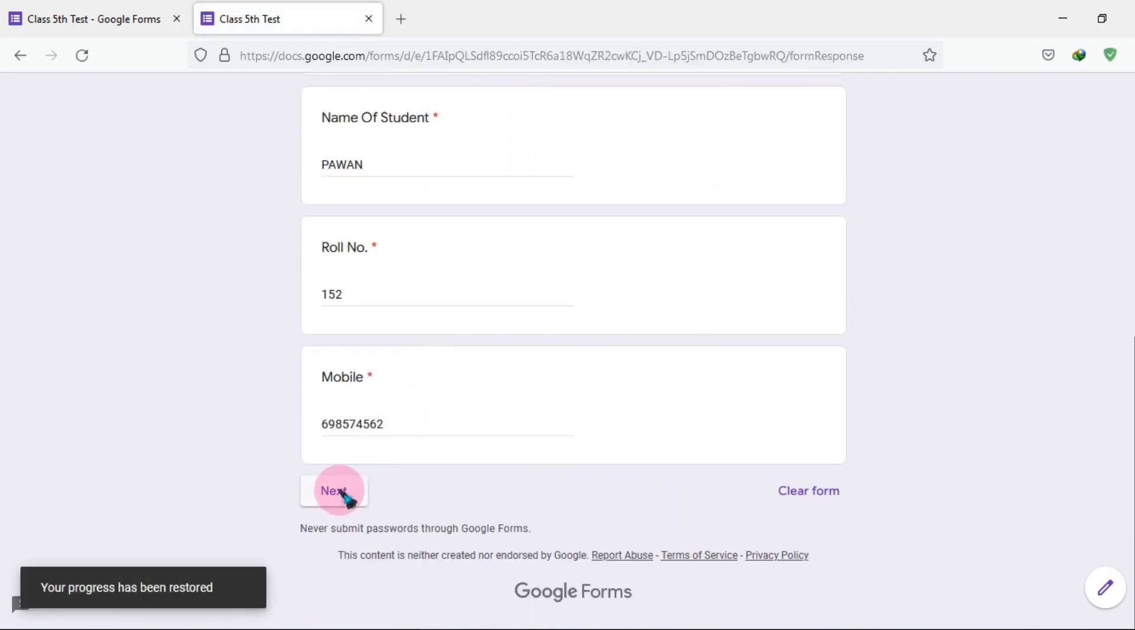
Advance from the Student Details through the General Knowledge and English sections to the Time Related Questions
{"action": "left_click", "coordinate": [335, 492]}
{"action": "scroll", "coordinate": [467, 336], "scroll_direction": "down", "scroll_amount": 5}
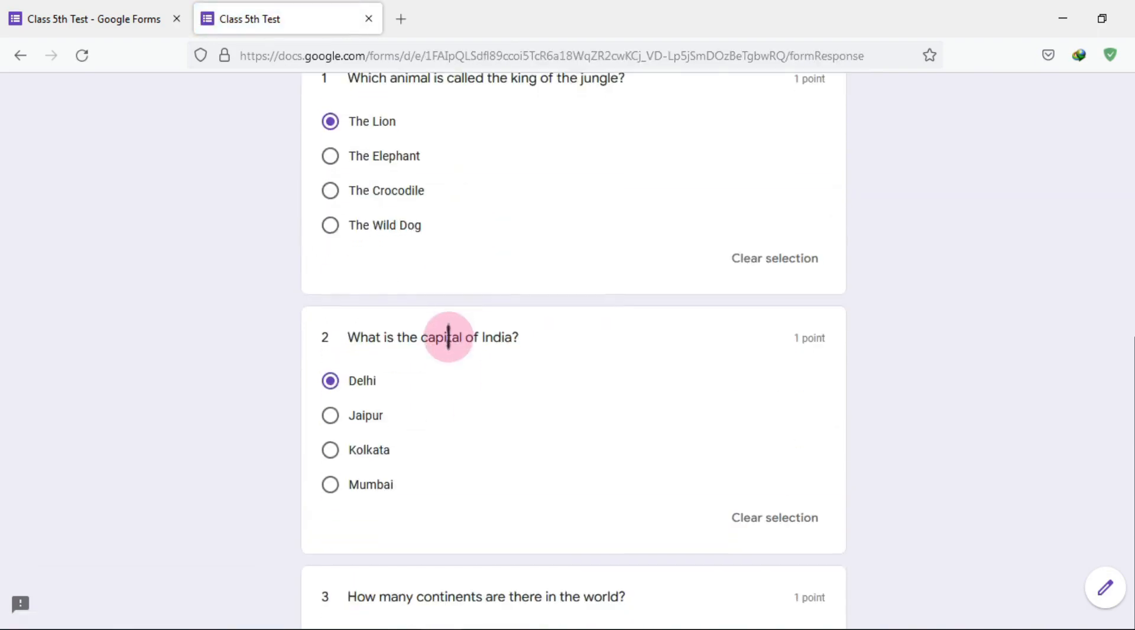
{"action": "scroll", "coordinate": [448, 337], "scroll_direction": "down", "scroll_amount": 8}
{"action": "left_click", "coordinate": [419, 495]}
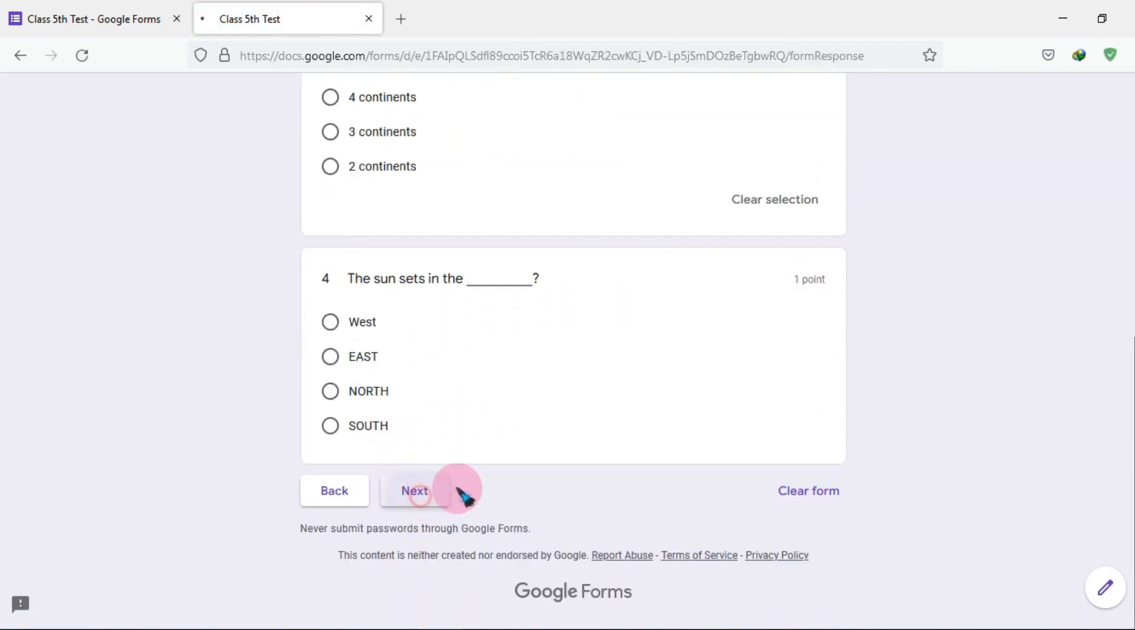
{"action": "scroll", "coordinate": [494, 375], "scroll_direction": "down", "scroll_amount": 8}
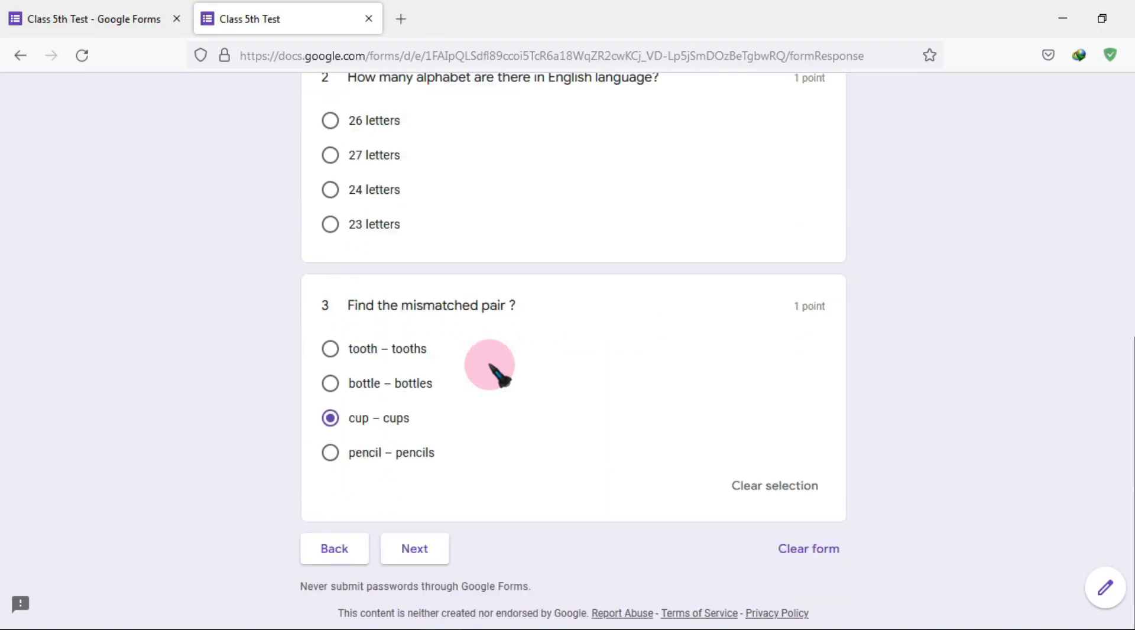
{"action": "scroll", "coordinate": [491, 365], "scroll_direction": "down", "scroll_amount": 2}
{"action": "left_click", "coordinate": [441, 495]}
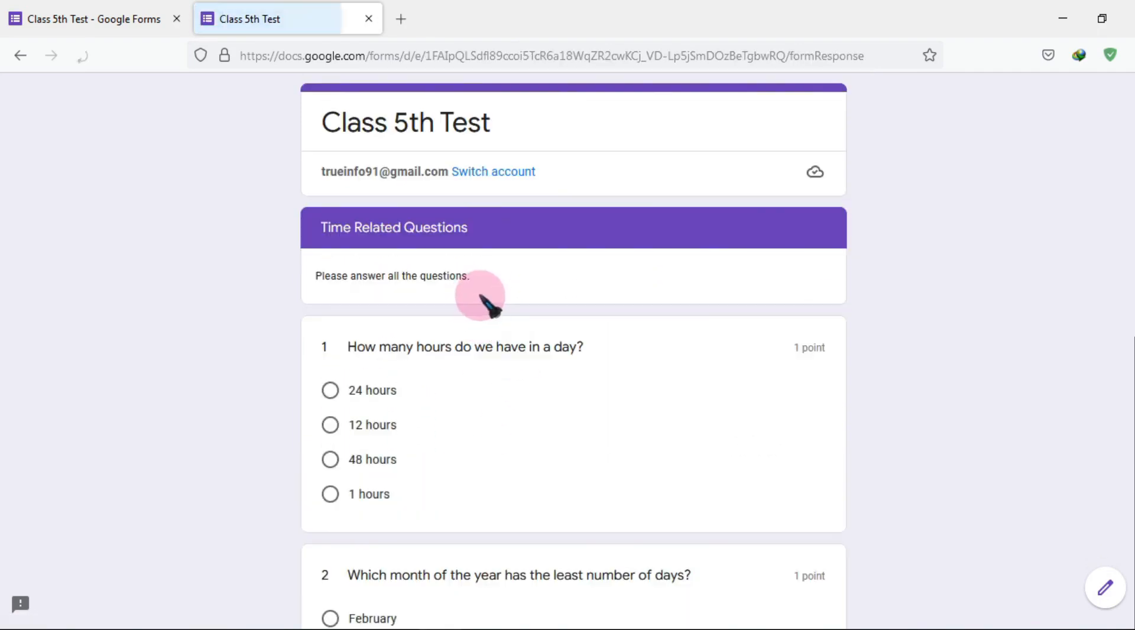
Answer Time Related question 1 with 24 hours and question 2 with February, skip question 3, and submit the test
{"action": "scroll", "coordinate": [480, 297], "scroll_direction": "down", "scroll_amount": 3}
{"action": "scroll", "coordinate": [393, 438], "scroll_direction": "down", "scroll_amount": 1}
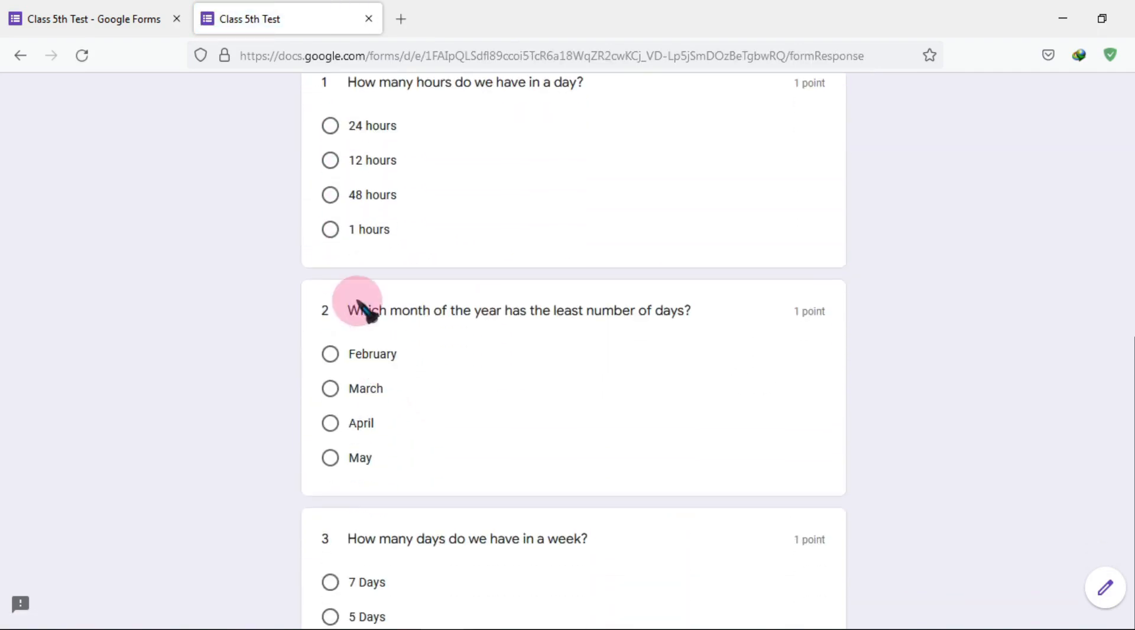
{"action": "scroll", "coordinate": [360, 308], "scroll_direction": "up", "scroll_amount": 2}
{"action": "left_click", "coordinate": [332, 215]}
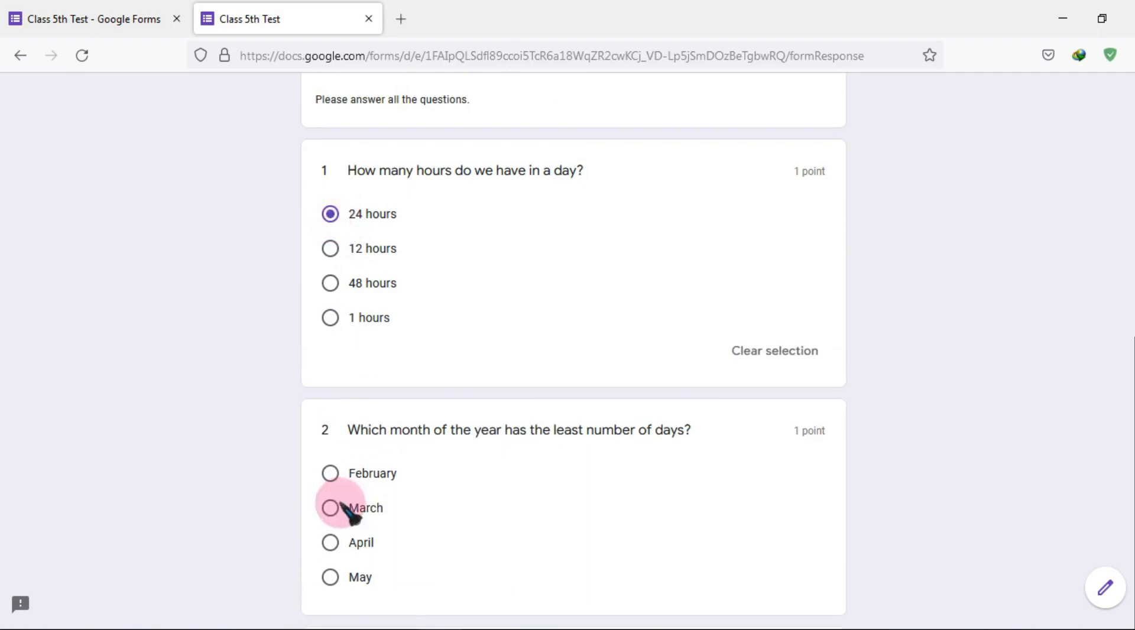
{"action": "left_click", "coordinate": [336, 473]}
{"action": "scroll", "coordinate": [460, 464], "scroll_direction": "down", "scroll_amount": 7}
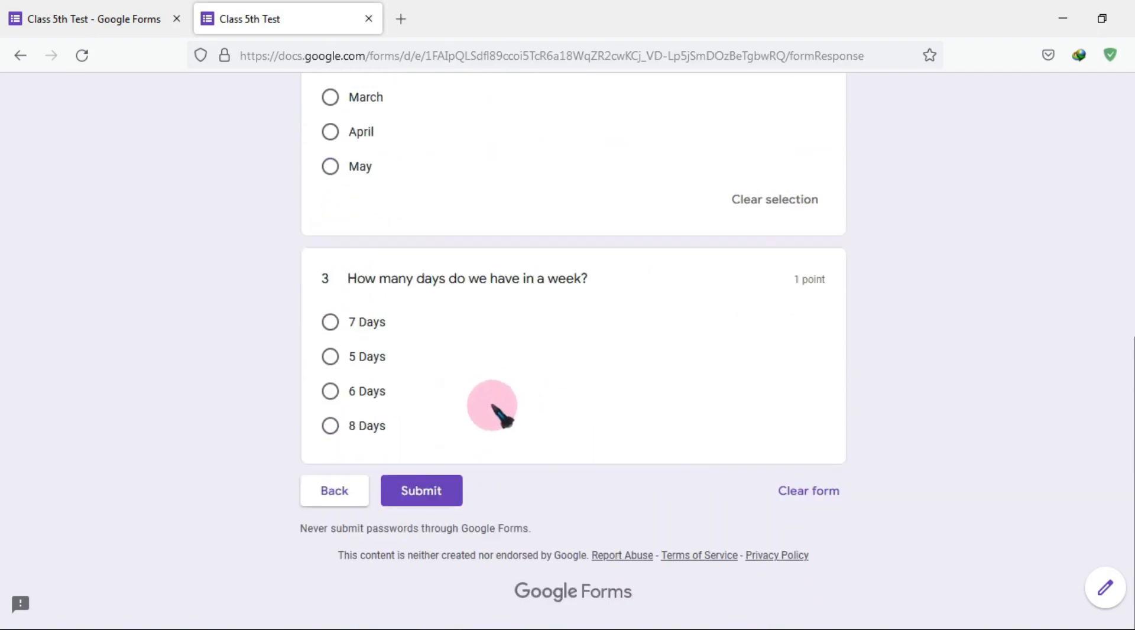
{"action": "left_click", "coordinate": [432, 493]}
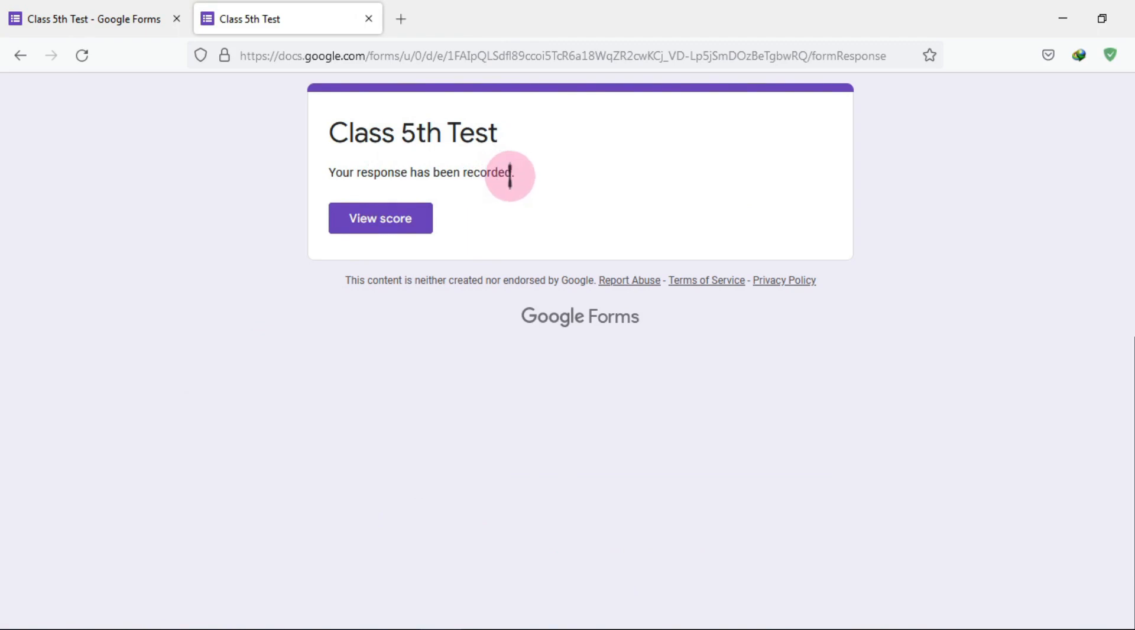
Open the score of the submitted test and examine the total points and the marking of the General Knowledge and English answers
{"action": "left_click", "coordinate": [405, 226]}
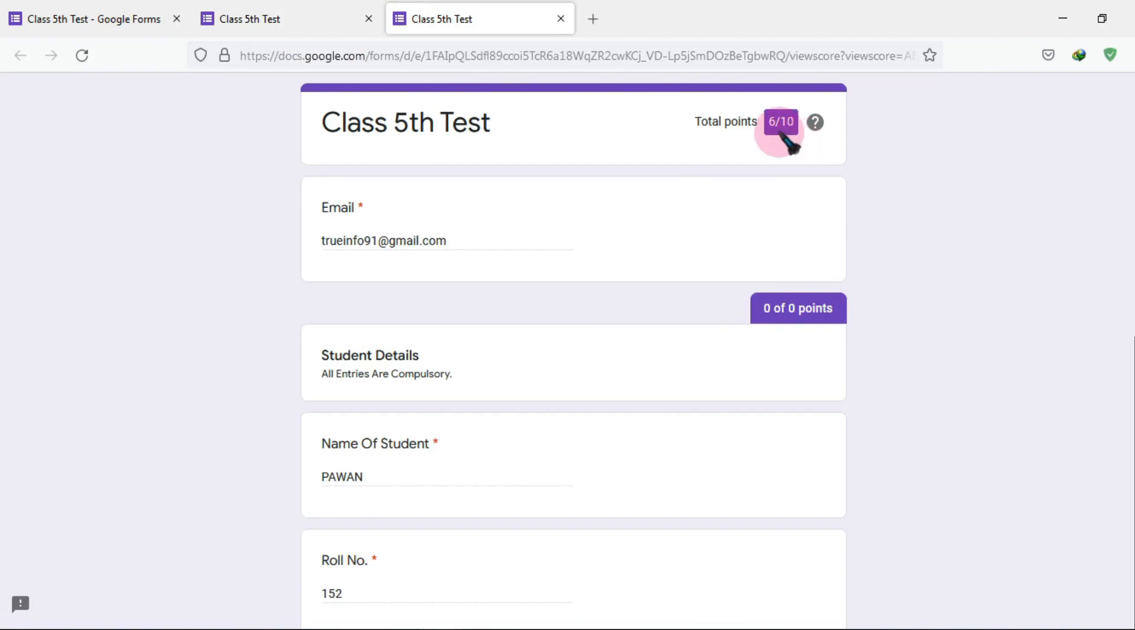
{"action": "scroll", "coordinate": [398, 355], "scroll_direction": "down", "scroll_amount": 7}
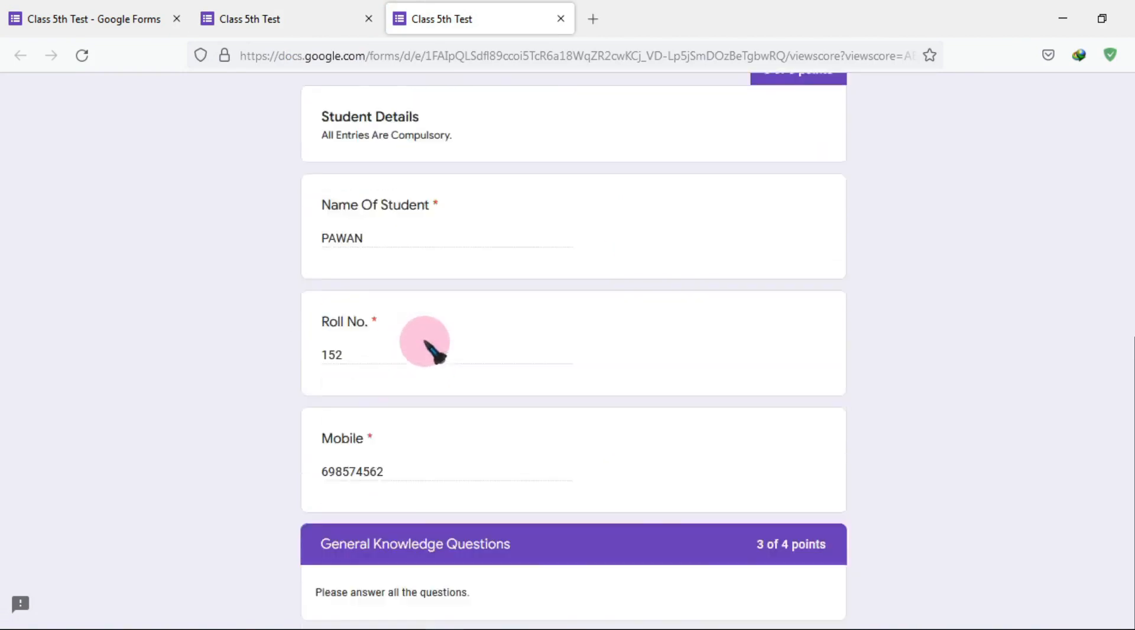
{"action": "scroll", "coordinate": [473, 358], "scroll_direction": "down", "scroll_amount": 3}
{"action": "scroll", "coordinate": [574, 361], "scroll_direction": "down", "scroll_amount": 6}
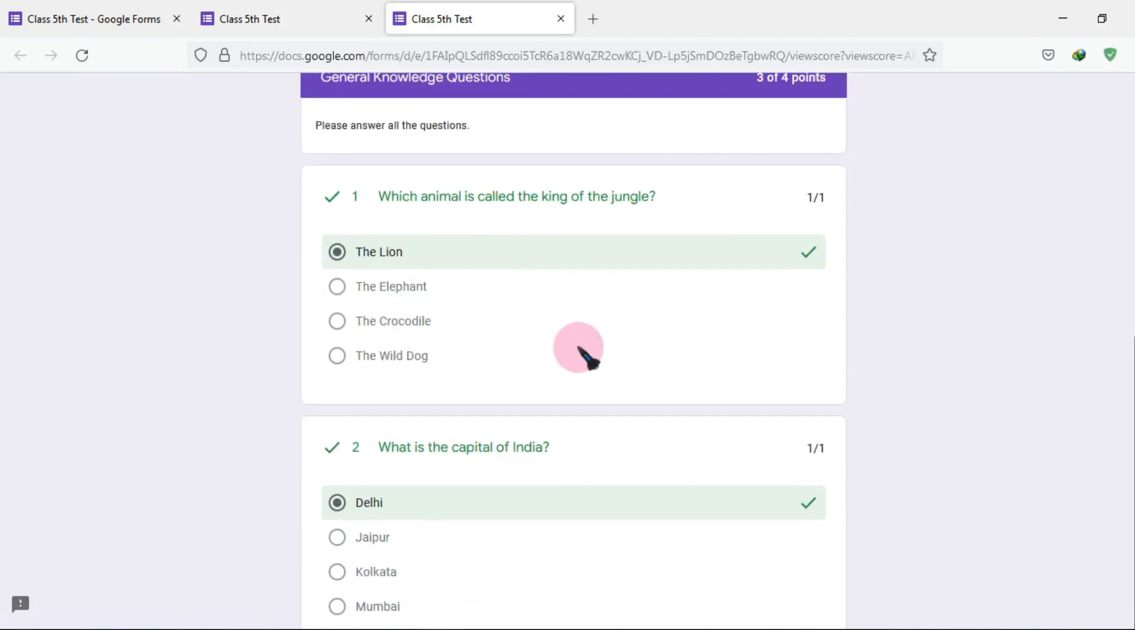
{"action": "scroll", "coordinate": [608, 371], "scroll_direction": "down", "scroll_amount": 8}
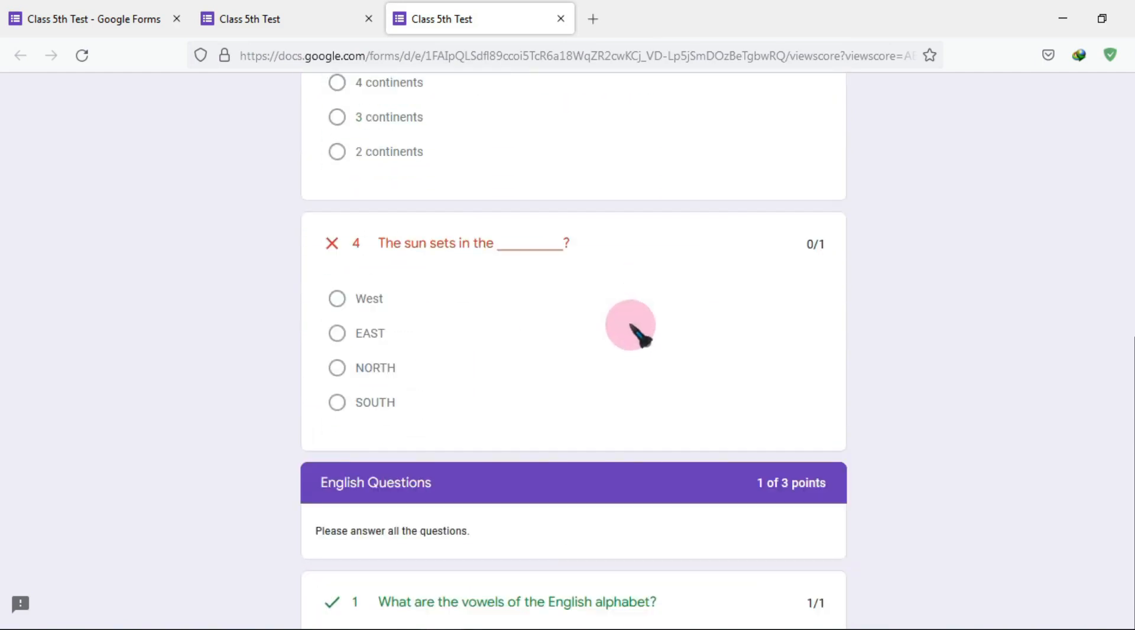
{"action": "scroll", "coordinate": [697, 337], "scroll_direction": "down", "scroll_amount": 4}
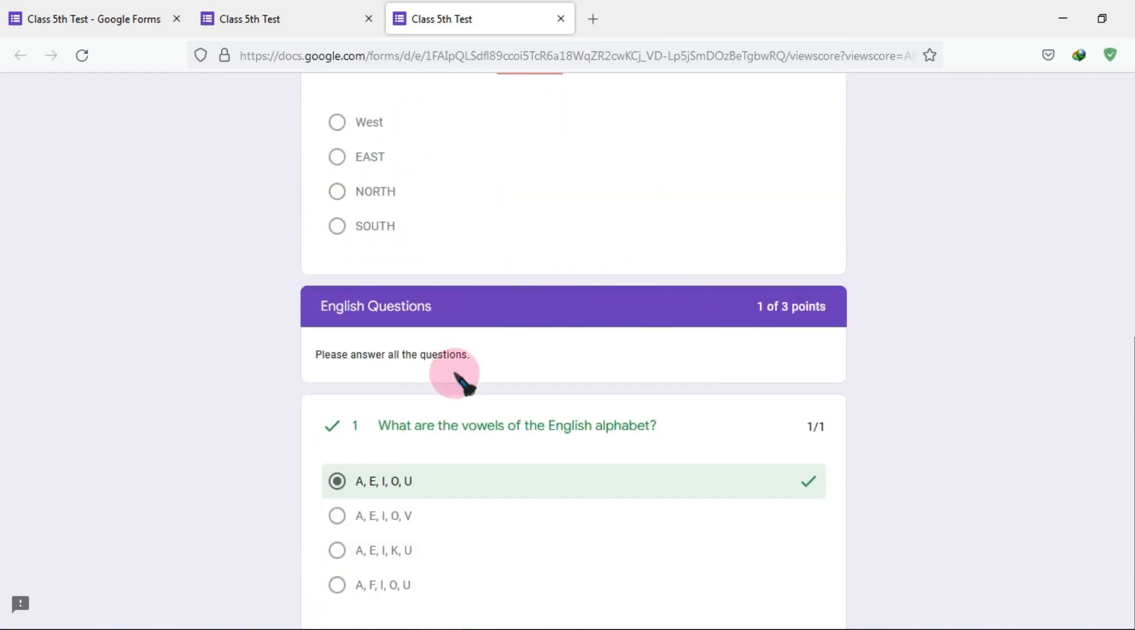
{"action": "scroll", "coordinate": [550, 237], "scroll_direction": "down", "scroll_amount": 3}
{"action": "scroll", "coordinate": [567, 408], "scroll_direction": "down", "scroll_amount": 3}
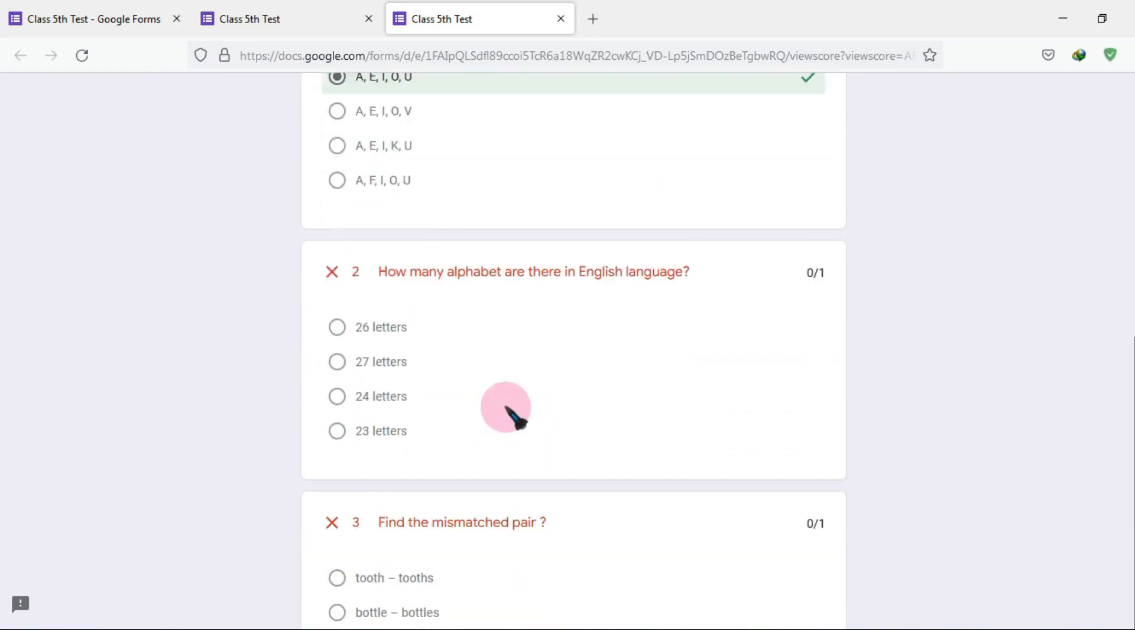
{"action": "scroll", "coordinate": [691, 355], "scroll_direction": "down", "scroll_amount": 3}
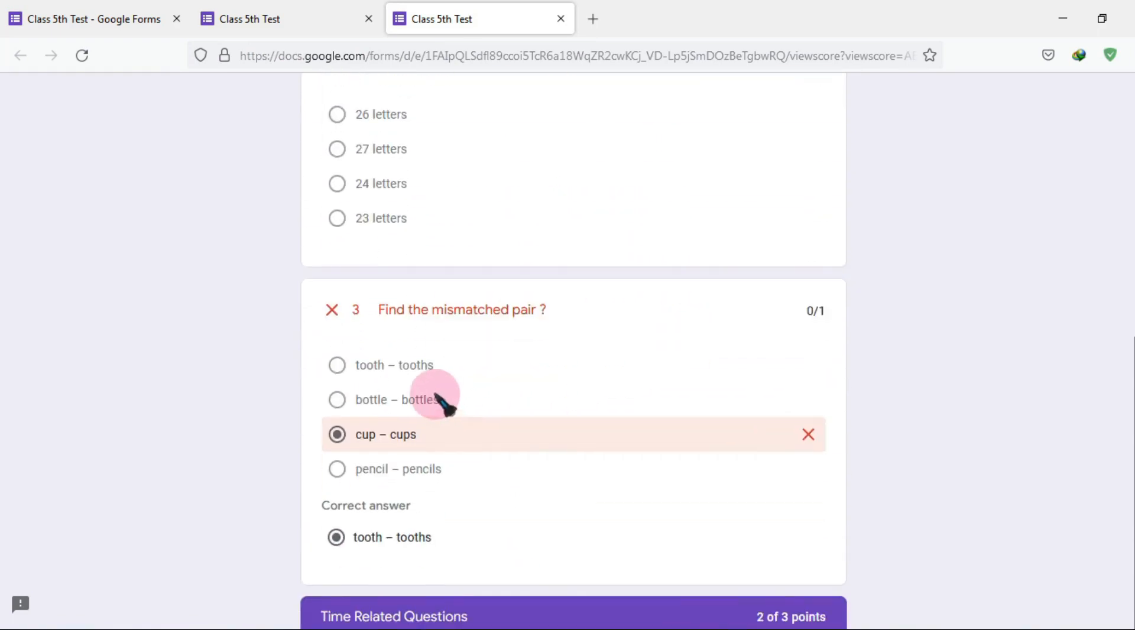
Examine the marking of the third English answer and of the Time Related Questions in the submitted test's results
{"action": "scroll", "coordinate": [675, 373], "scroll_direction": "down", "scroll_amount": 3}
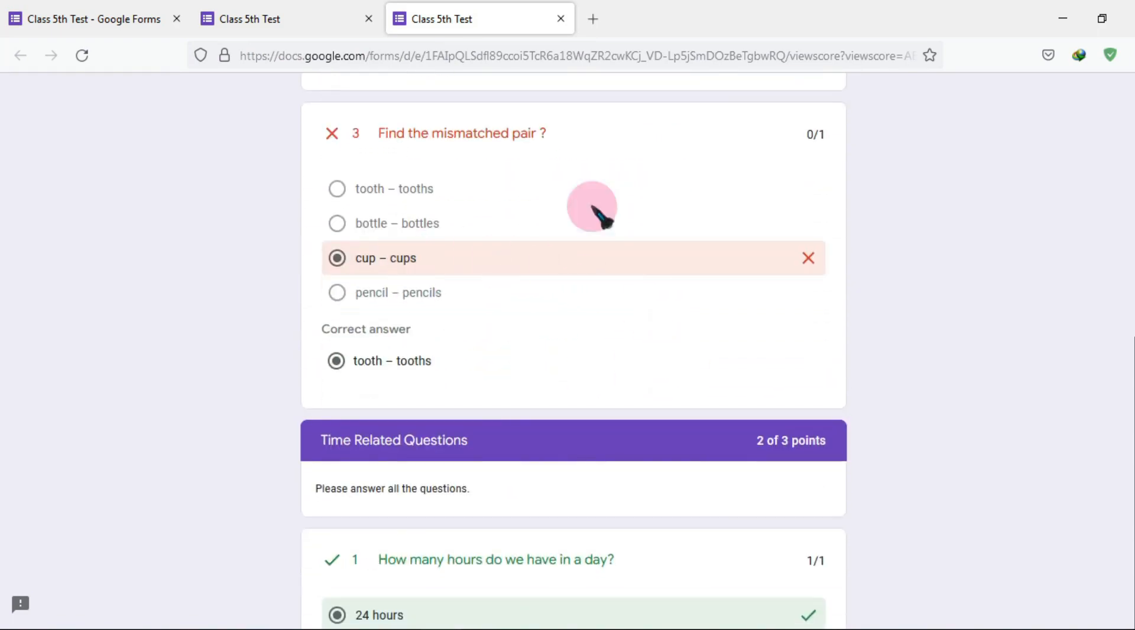
{"action": "scroll", "coordinate": [532, 414], "scroll_direction": "down", "scroll_amount": 5}
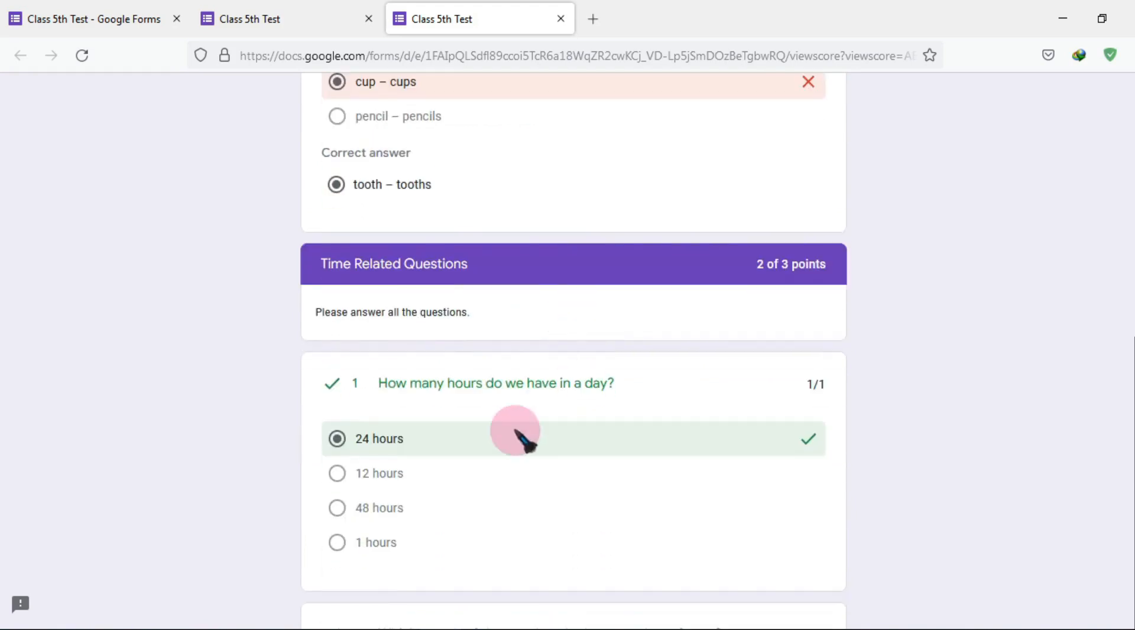
{"action": "scroll", "coordinate": [591, 420], "scroll_direction": "down", "scroll_amount": 7}
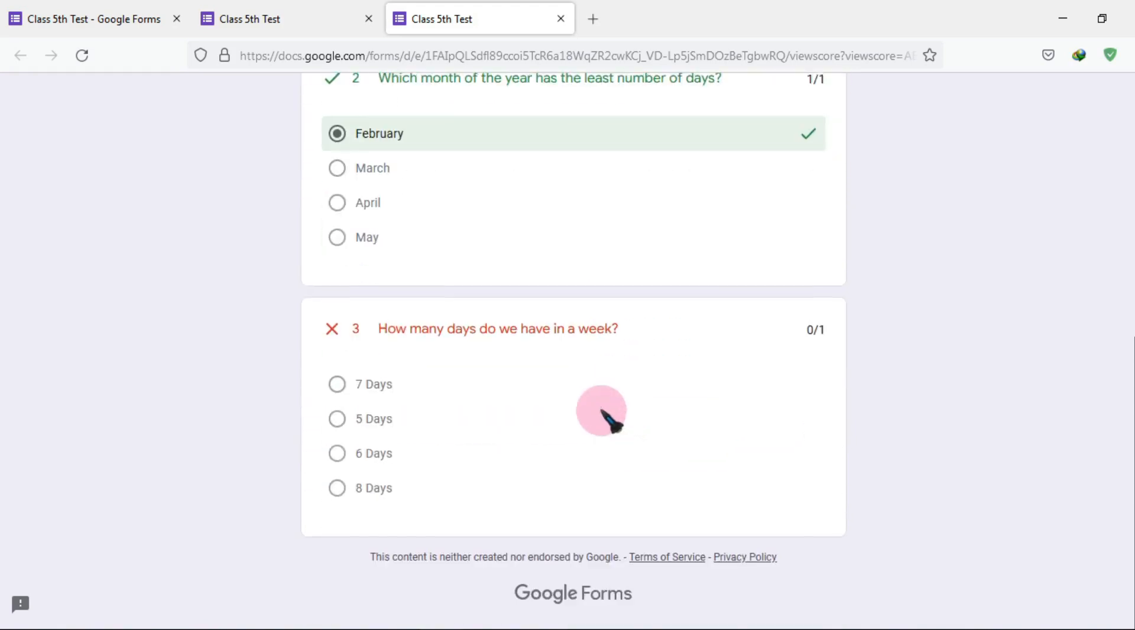
{"action": "scroll", "coordinate": [591, 413], "scroll_direction": "up", "scroll_amount": 15}
{"action": "scroll", "coordinate": [364, 248], "scroll_direction": "up", "scroll_amount": 12}
Return to the Class 5th Test form editor and look over its email and Student Details fields
{"action": "left_click", "coordinate": [127, 20]}
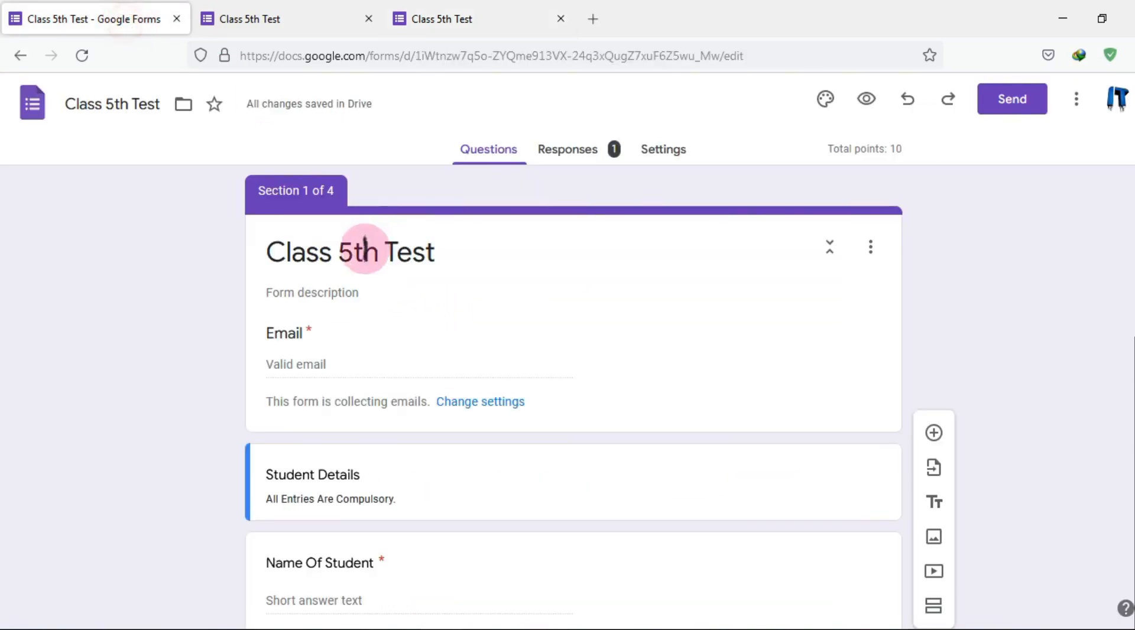
{"action": "scroll", "coordinate": [204, 331], "scroll_direction": "down", "scroll_amount": 3}
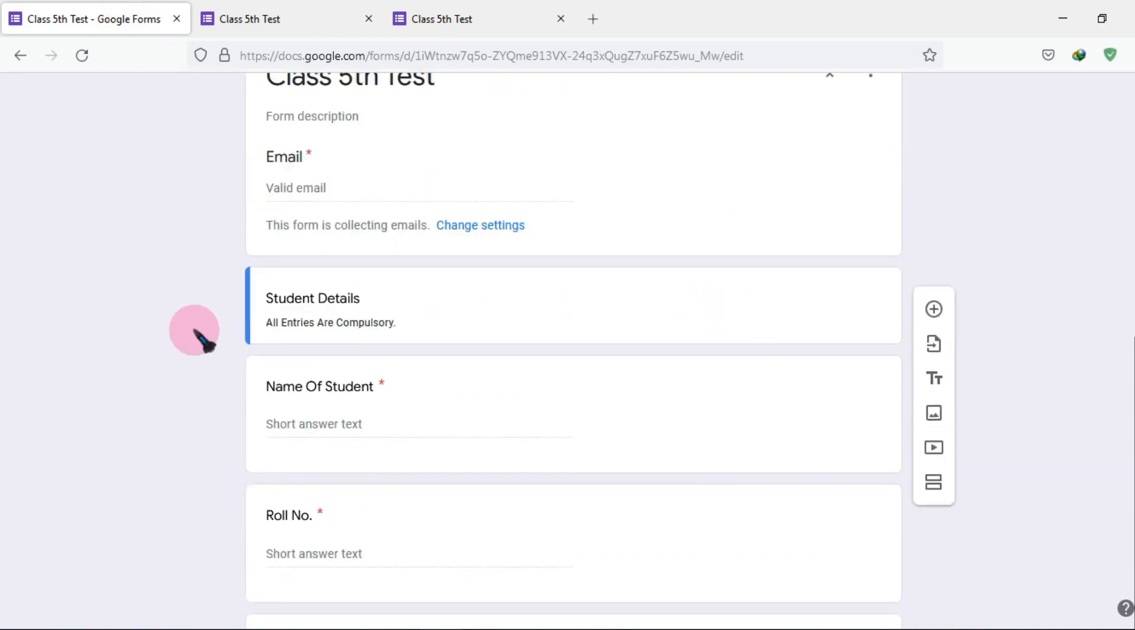
{"action": "scroll", "coordinate": [204, 329], "scroll_direction": "down", "scroll_amount": 5}
{"action": "scroll", "coordinate": [205, 329], "scroll_direction": "up", "scroll_amount": 9}
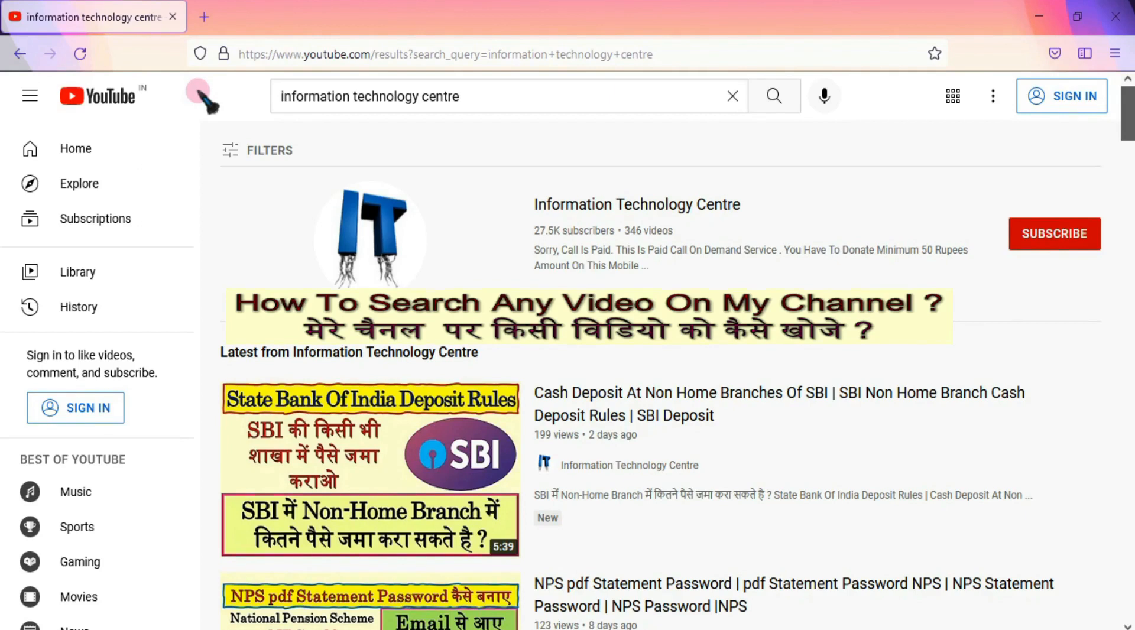
Switch to YouTube and open the Information Technology Centre channel from the search results
{"action": "left_click", "coordinate": [279, 96]}
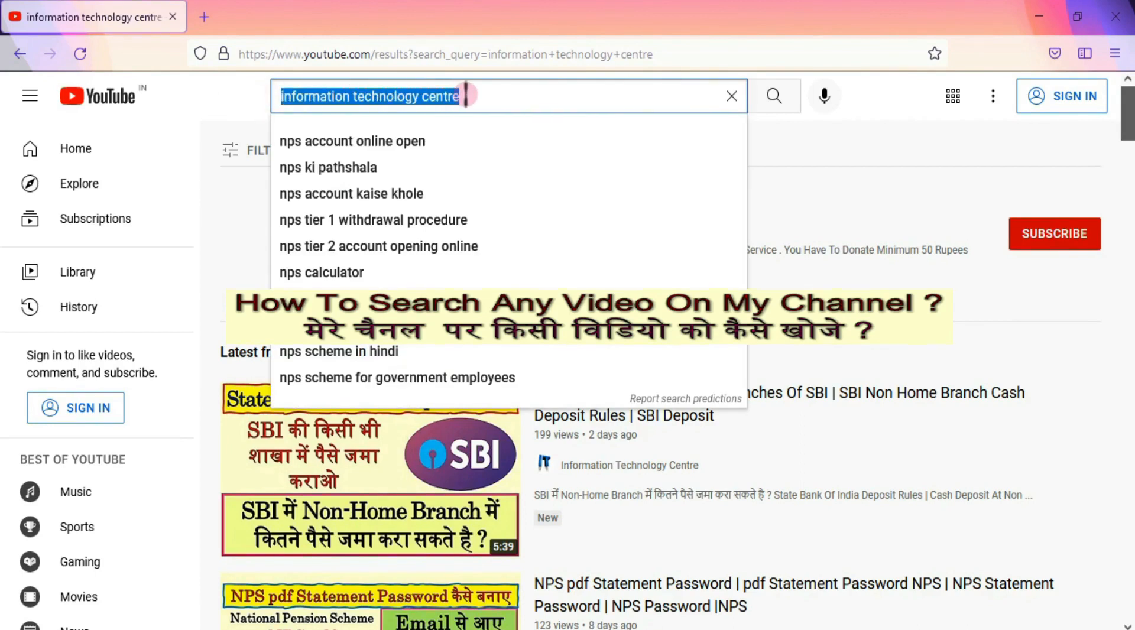
{"action": "left_click", "coordinate": [255, 96]}
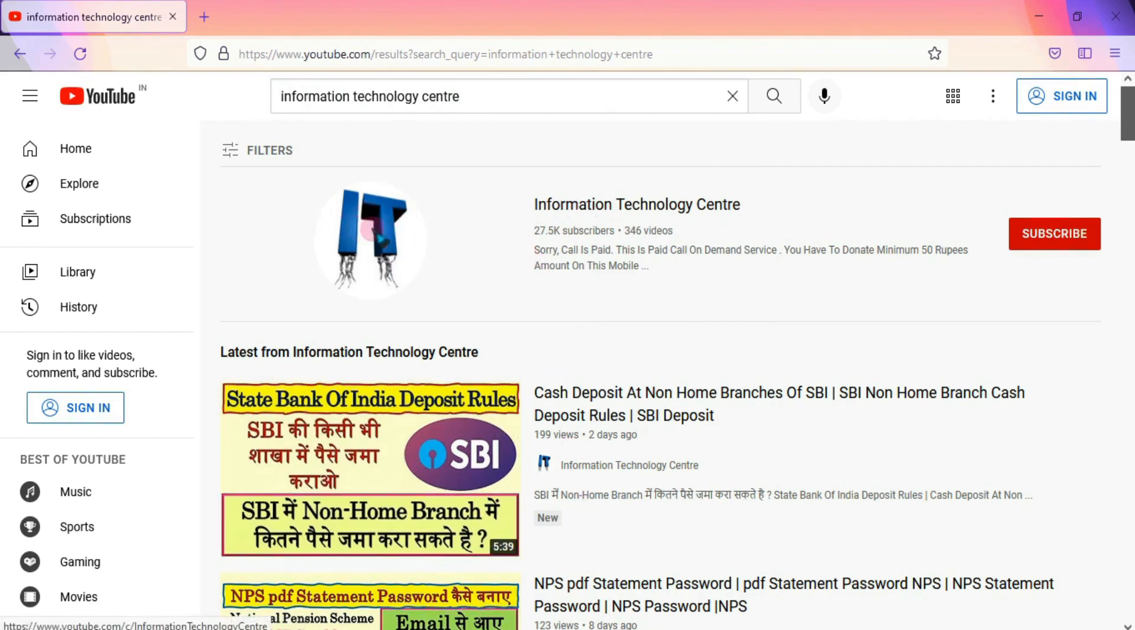
{"action": "left_click", "coordinate": [594, 202]}
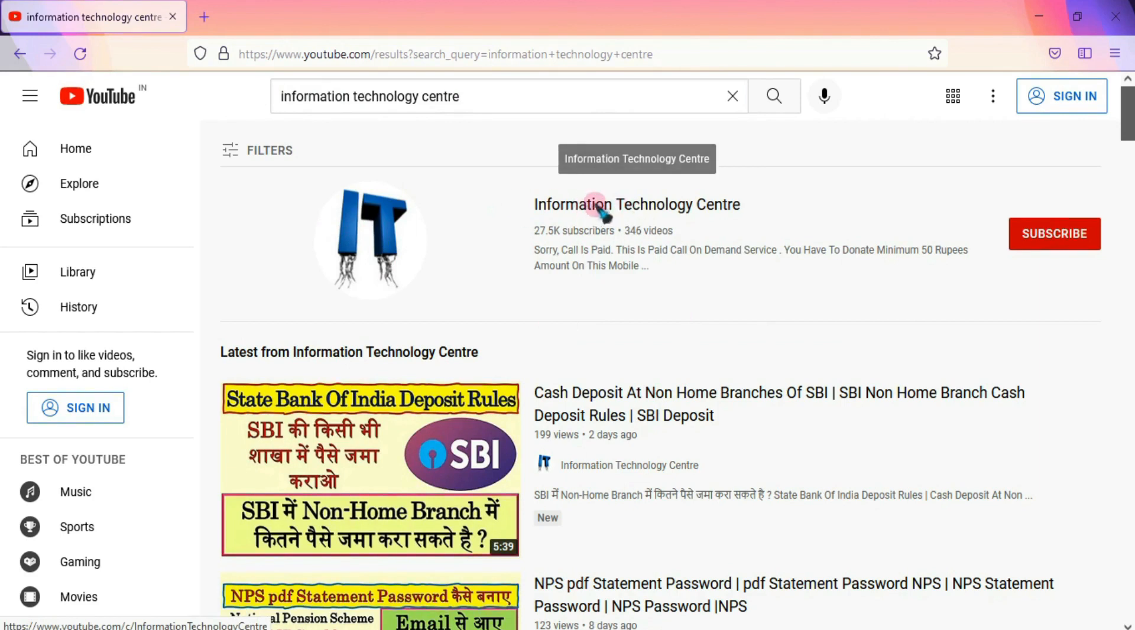
{"action": "left_click", "coordinate": [564, 207]}
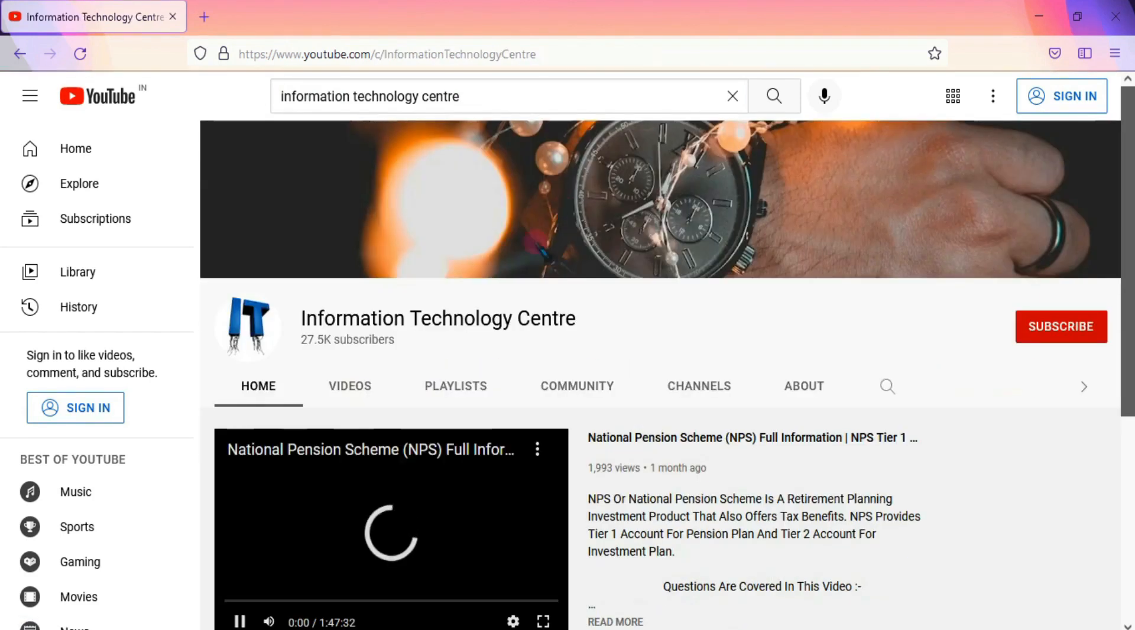
Open the channel's playlists and look through the created playlists and the multiple playlists
{"action": "left_click", "coordinate": [454, 387]}
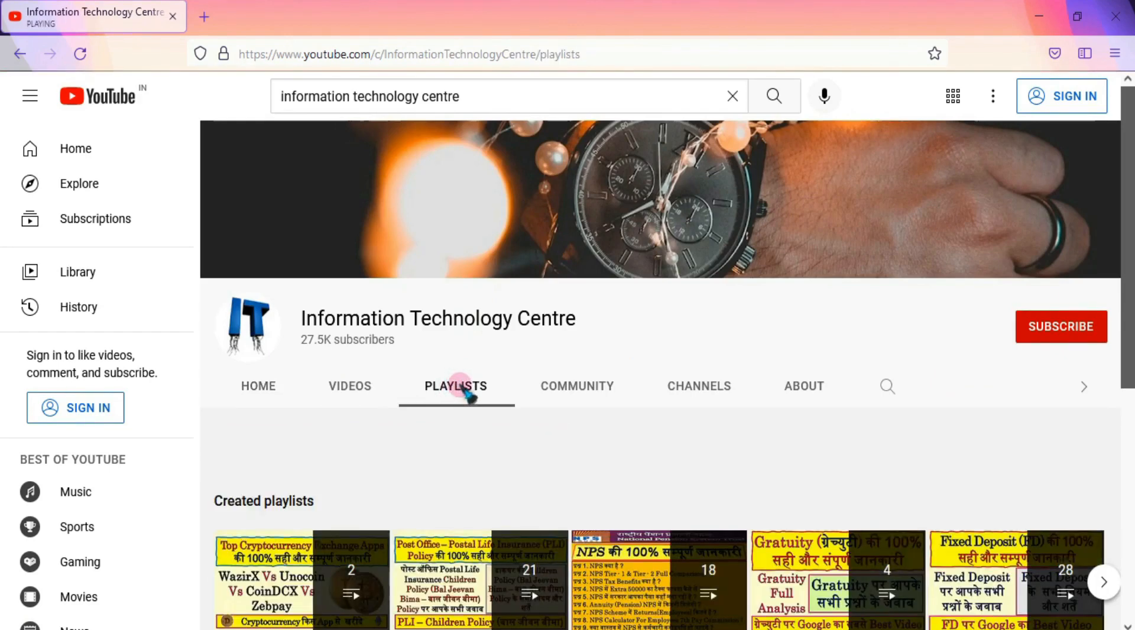
{"action": "scroll", "coordinate": [460, 370], "scroll_direction": "down", "scroll_amount": 1}
{"action": "scroll", "coordinate": [458, 316], "scroll_direction": "down", "scroll_amount": 2}
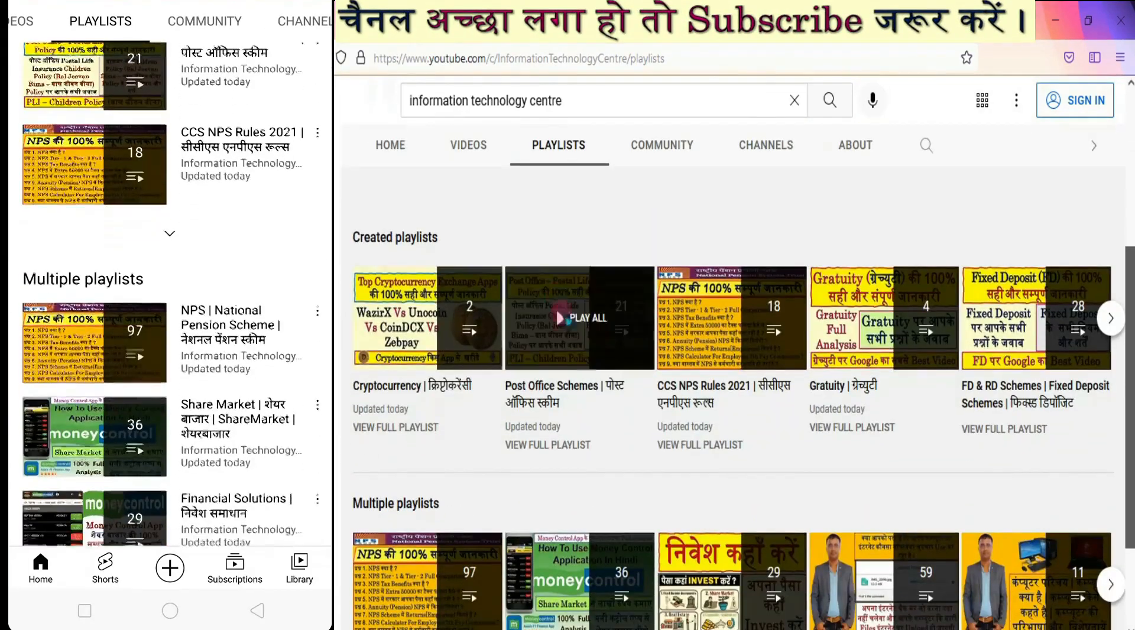
{"action": "scroll", "coordinate": [499, 408], "scroll_direction": "down", "scroll_amount": 2}
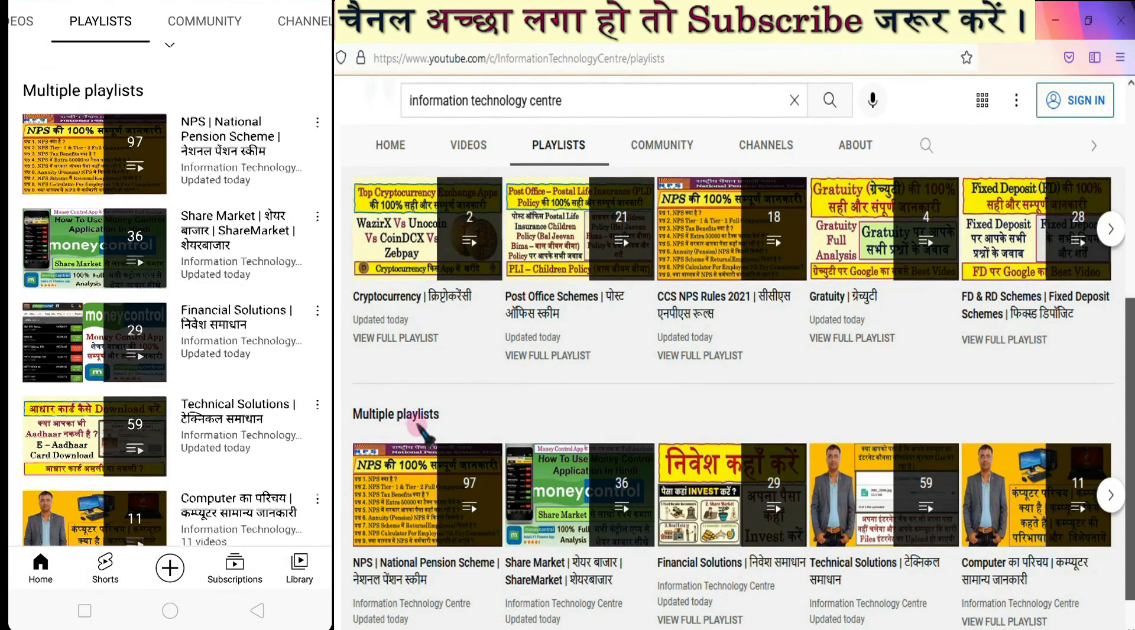
{"action": "scroll", "coordinate": [405, 331], "scroll_direction": "up", "scroll_amount": 3}
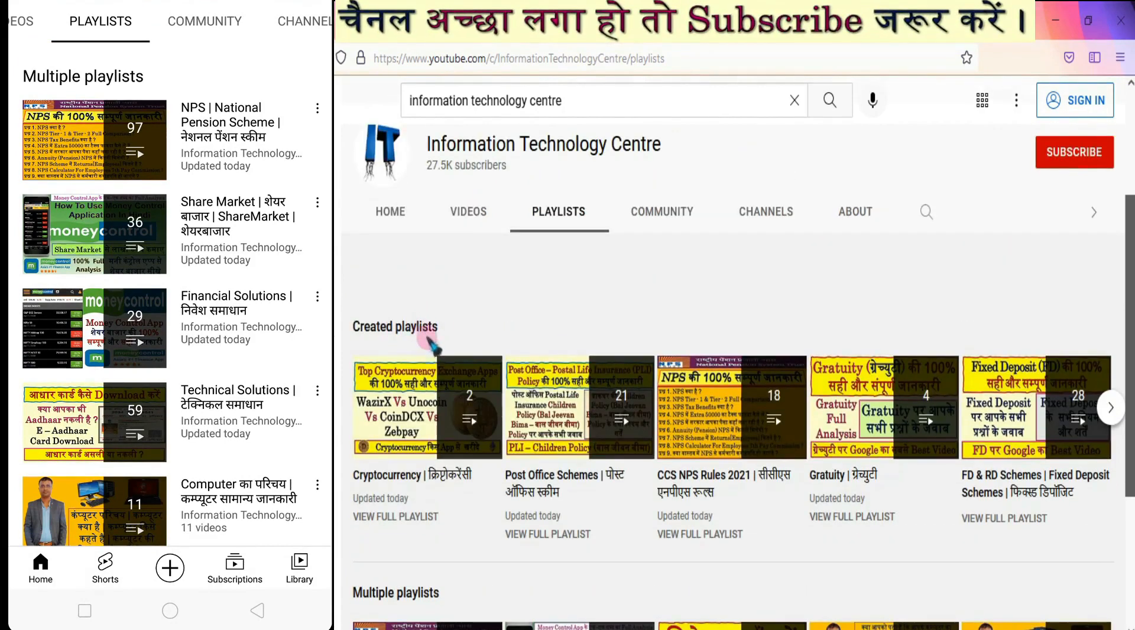
{"action": "scroll", "coordinate": [404, 331], "scroll_direction": "down", "scroll_amount": 3}
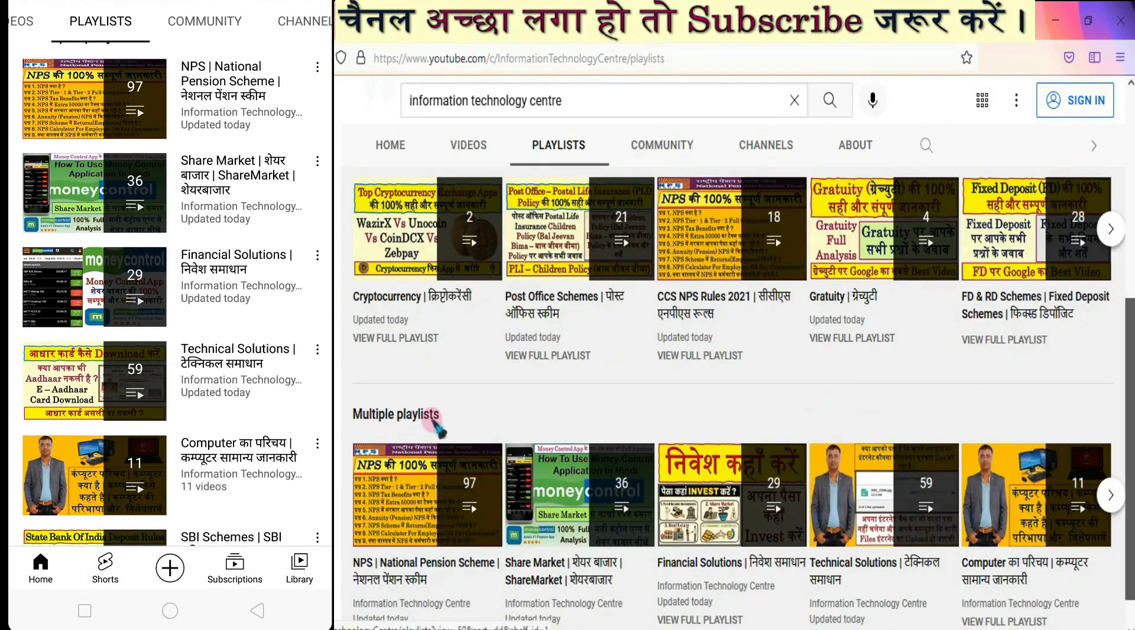
{"action": "scroll", "coordinate": [437, 422], "scroll_direction": "down", "scroll_amount": 1}
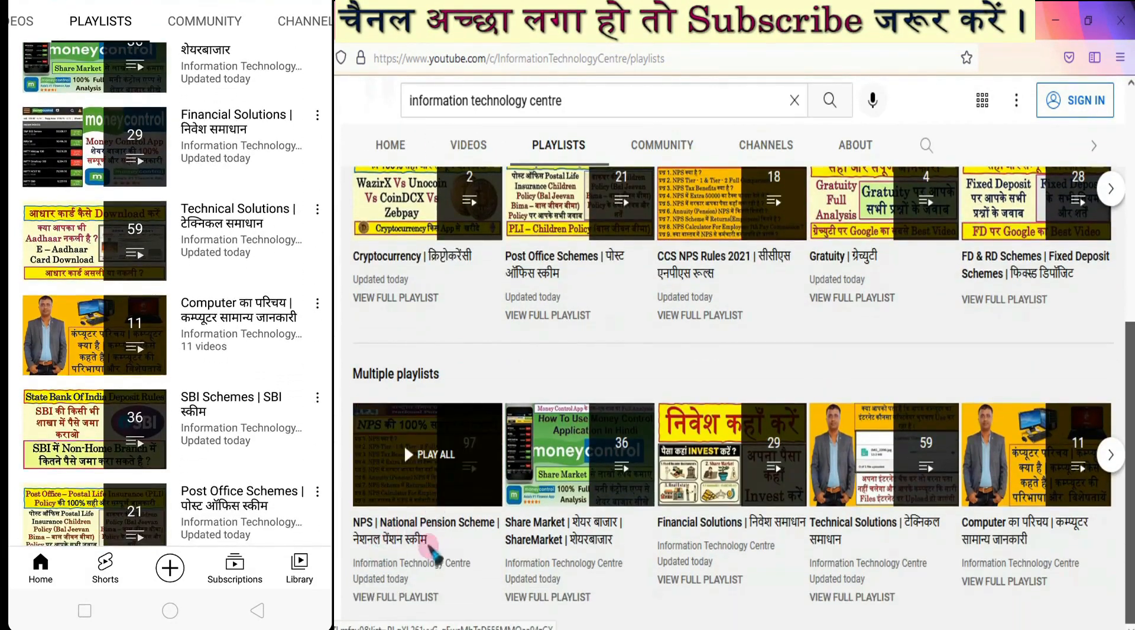